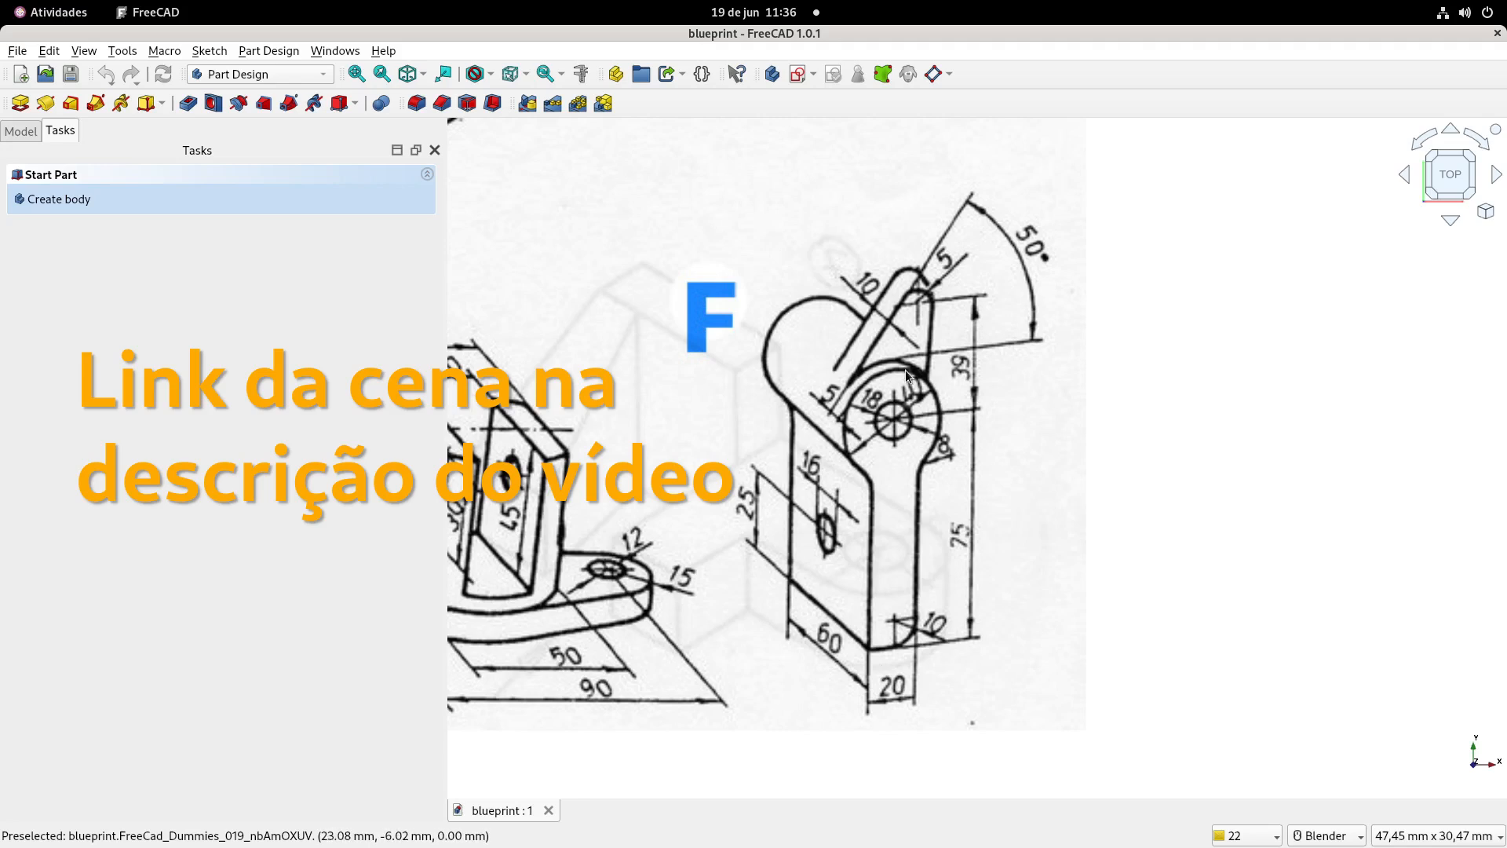
# - Create a new document and tile its window beside the blueprint, which shows drawing F enlarged
pyautogui.scroll(-5, 895, 384)
pyautogui.keyDown('shift'); pyautogui.moveTo(1009, 506); pyautogui.dragTo(1051, 532, button='middle'); pyautogui.keyUp('shift')
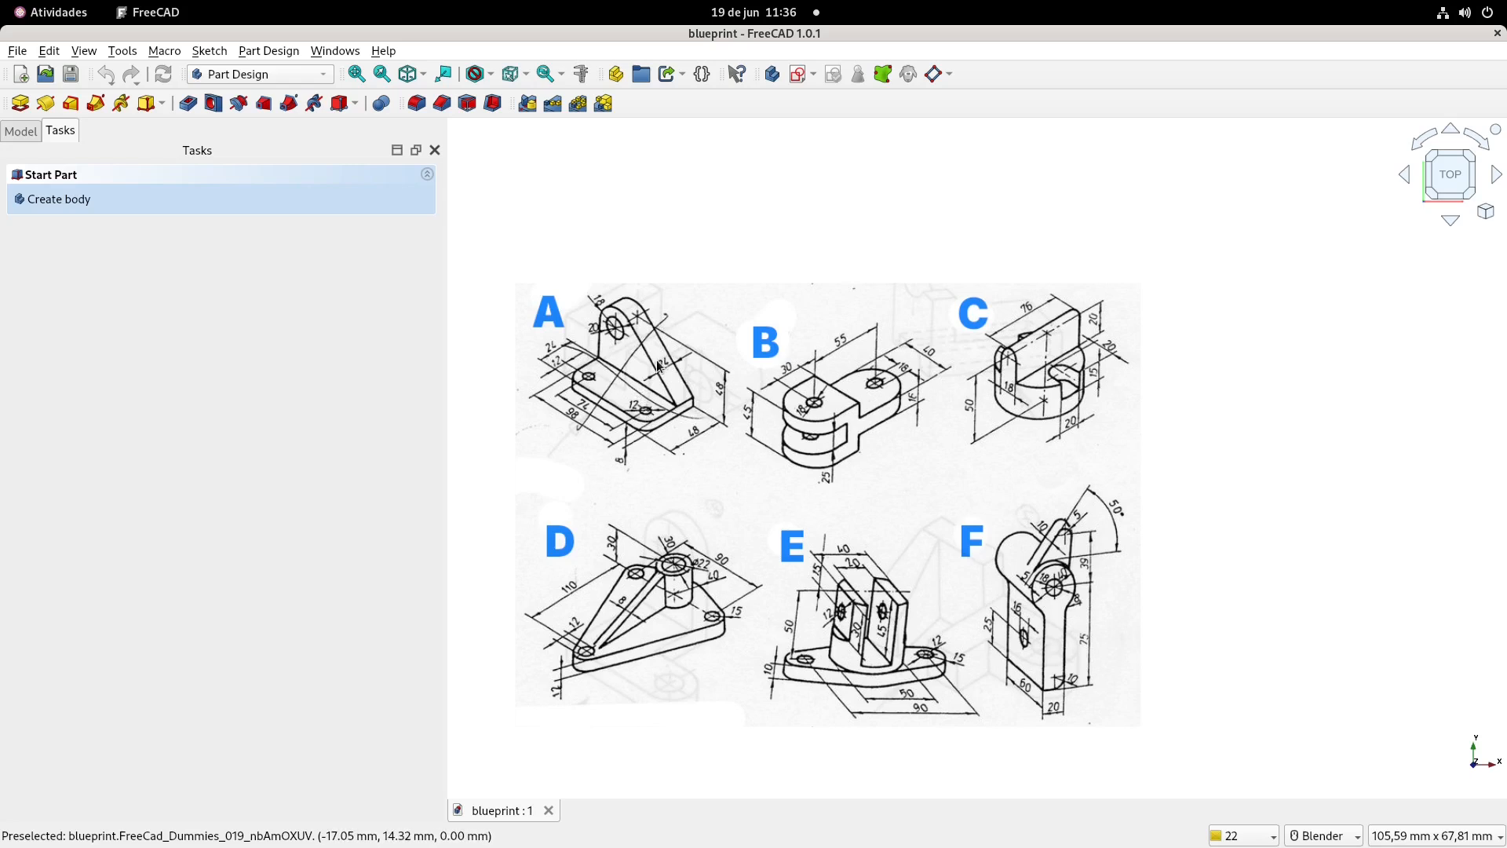
pyautogui.scroll(5, 837, 511)
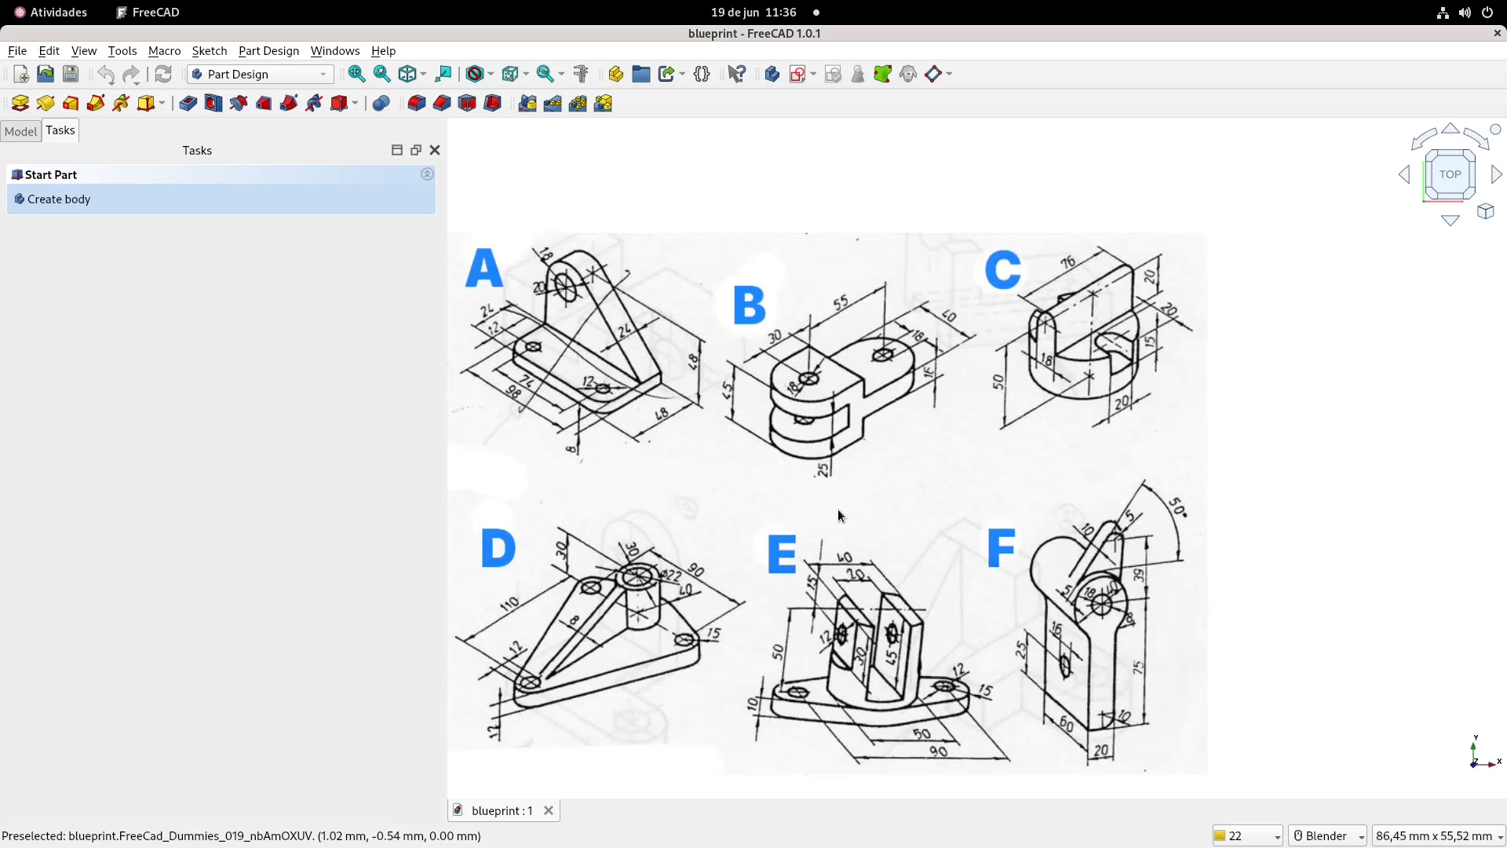
pyautogui.scroll(1, 1096, 496)
pyautogui.keyDown('shift'); pyautogui.moveTo(1098, 481); pyautogui.dragTo(936, 402, button='middle'); pyautogui.keyUp('shift')
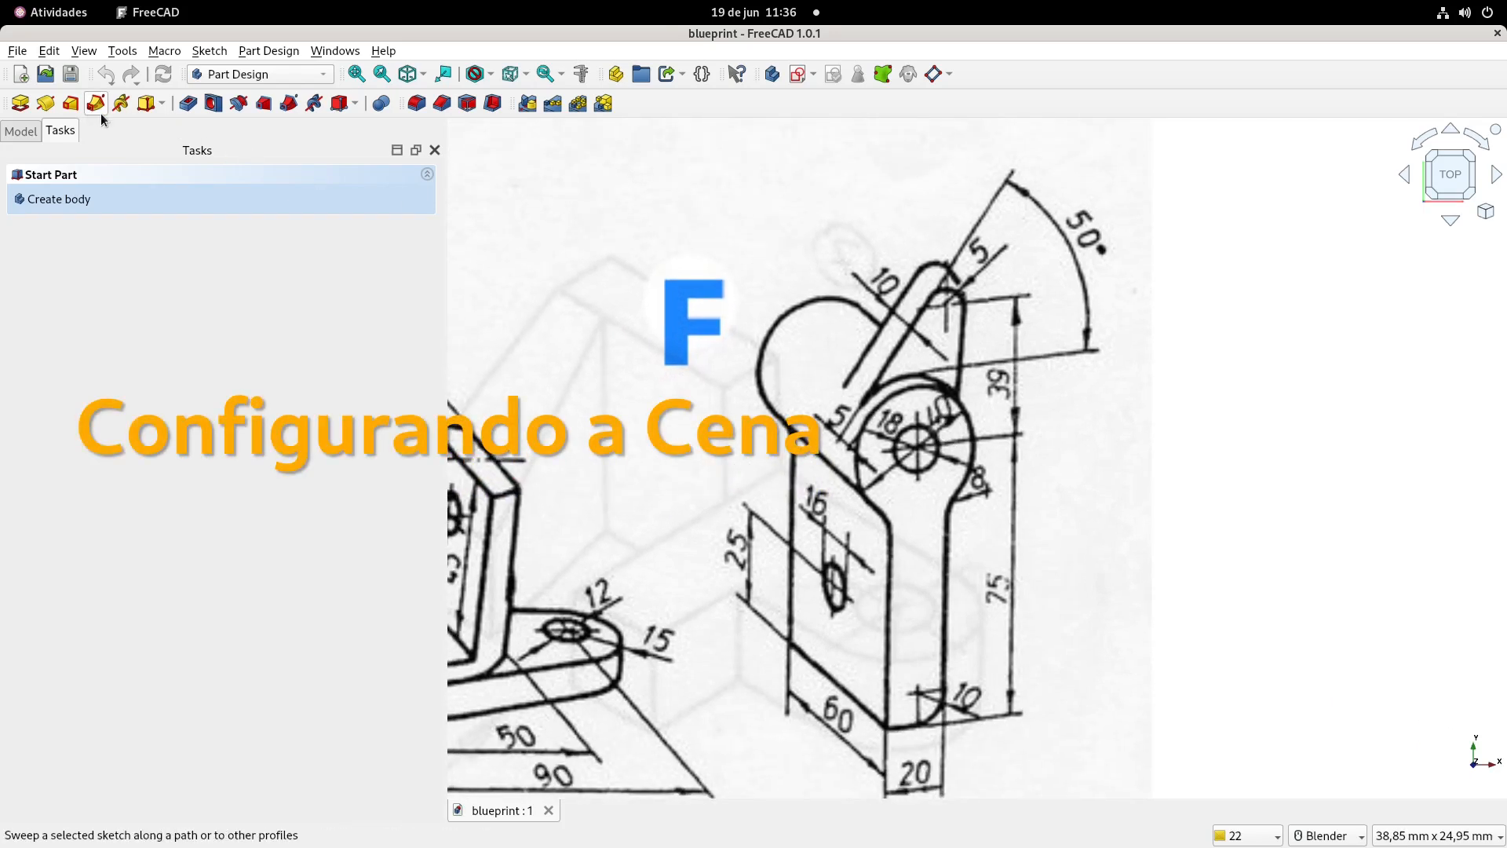
pyautogui.click(21, 74)
pyautogui.click(335, 50)
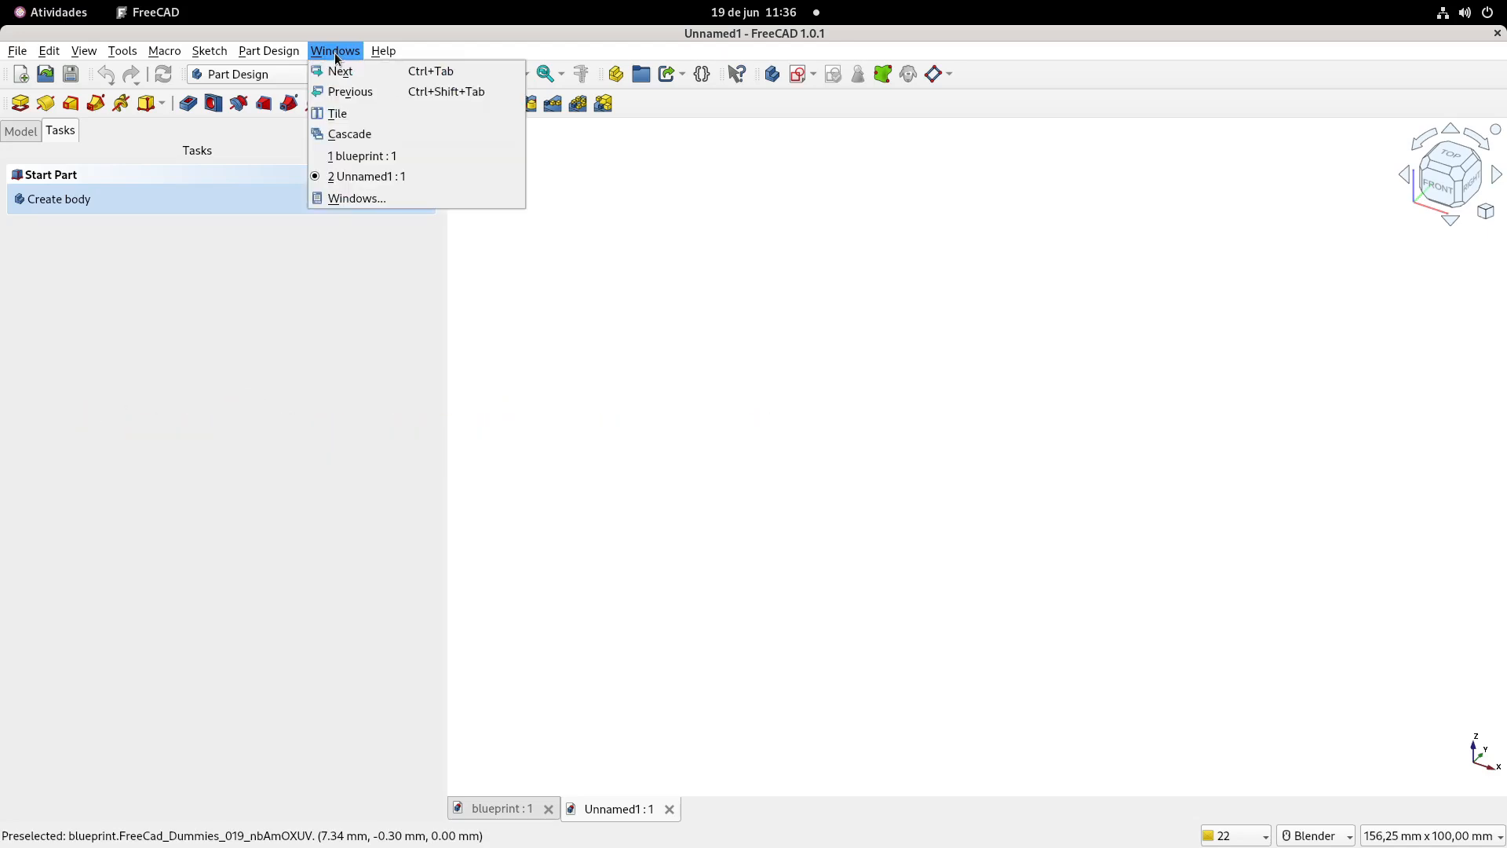
pyautogui.click(336, 115)
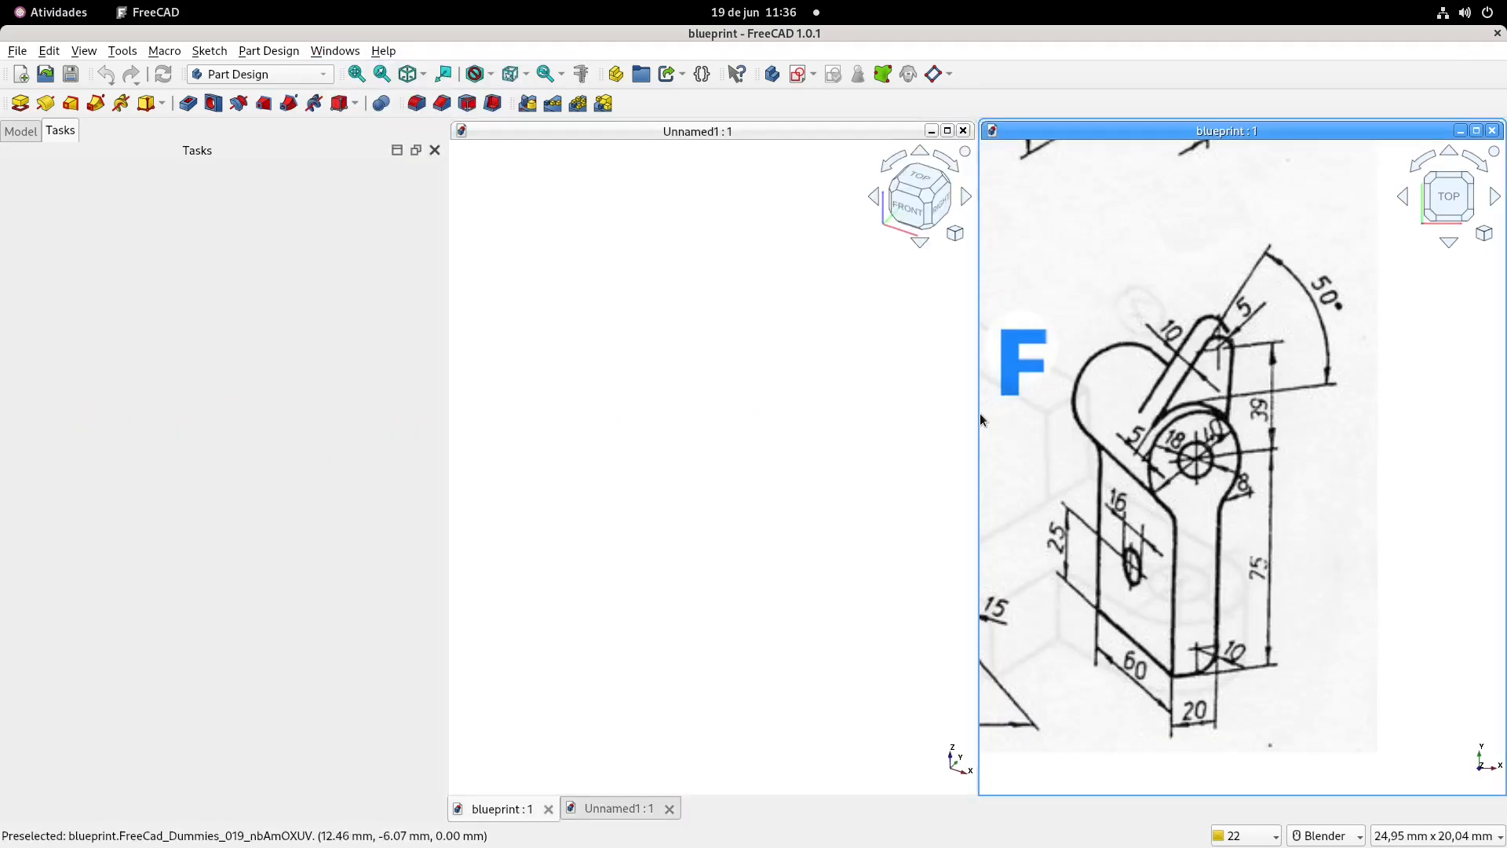
# - Widen the new document's window and narrow the blueprint window, keeping drawing F visible as reference
pyautogui.moveTo(980, 413); pyautogui.dragTo(1191, 428)
pyautogui.moveTo(979, 459); pyautogui.dragTo(1184, 477)
pyautogui.scroll(3, 1352, 461)
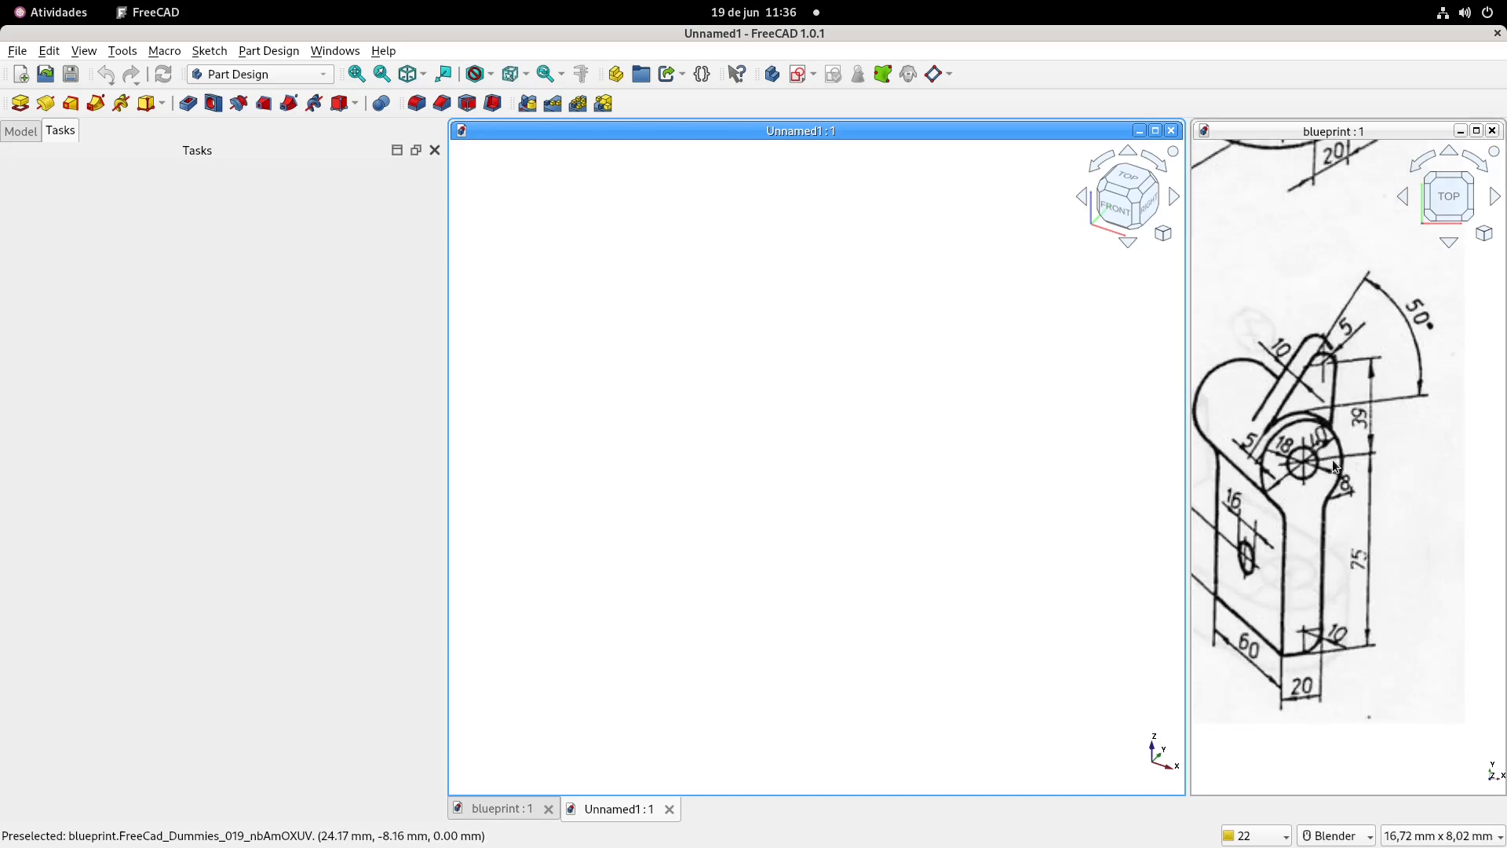
pyautogui.click(1346, 436)
pyautogui.click(1047, 396)
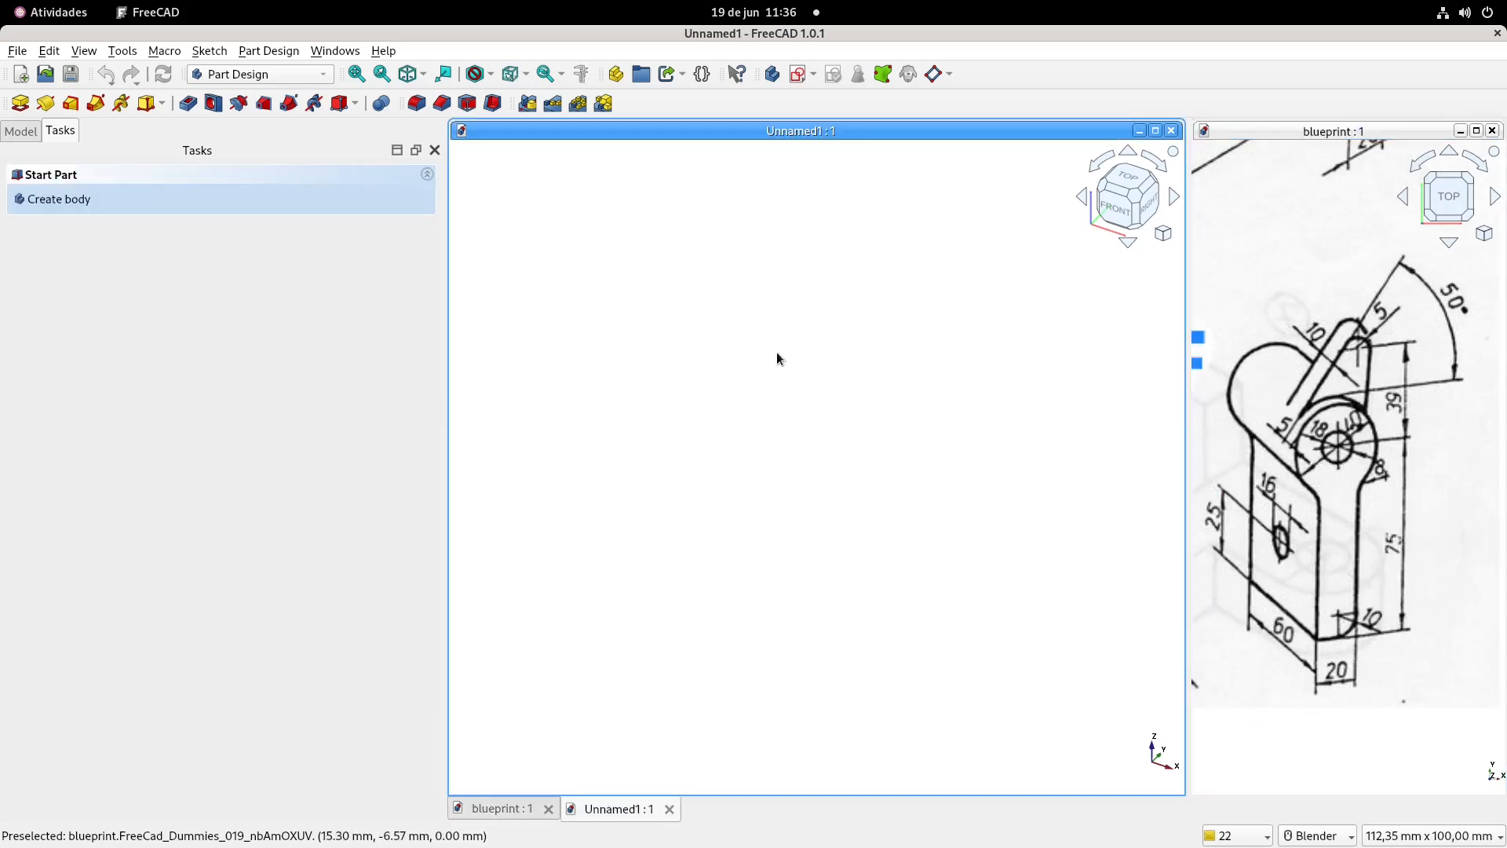
# - Show the axis cross at the origin of the new document's 3D view
pyautogui.click(84, 51)
pyautogui.click(153, 298)
pyautogui.moveTo(813, 472); pyautogui.dragTo(813, 371, button='middle')
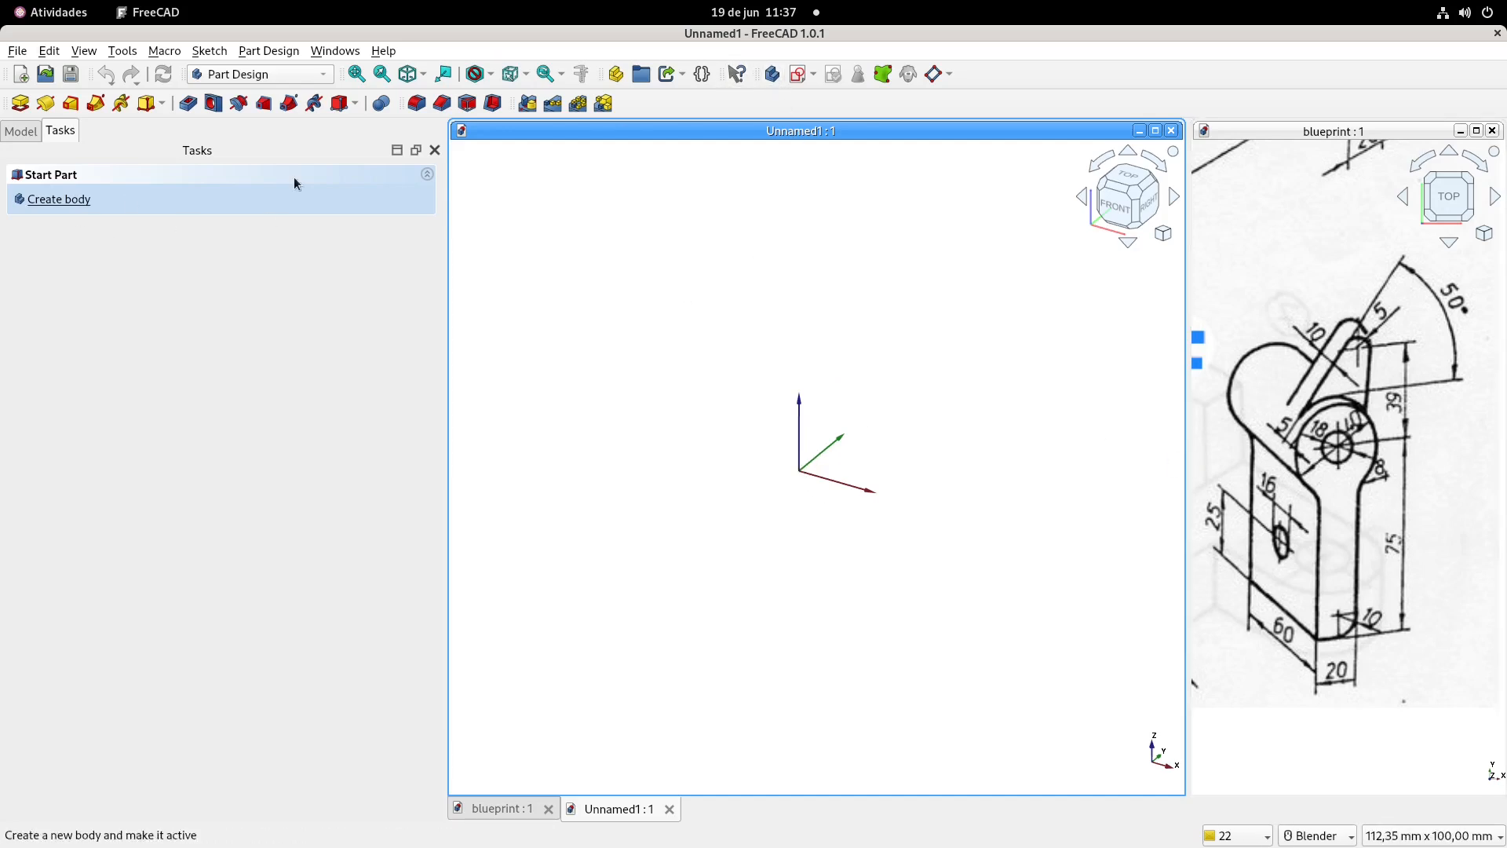
# - Save the new document as FreeCAD_Dummies_019-F.FCStd in the CAD_3D folder
pyautogui.click(52, 201)
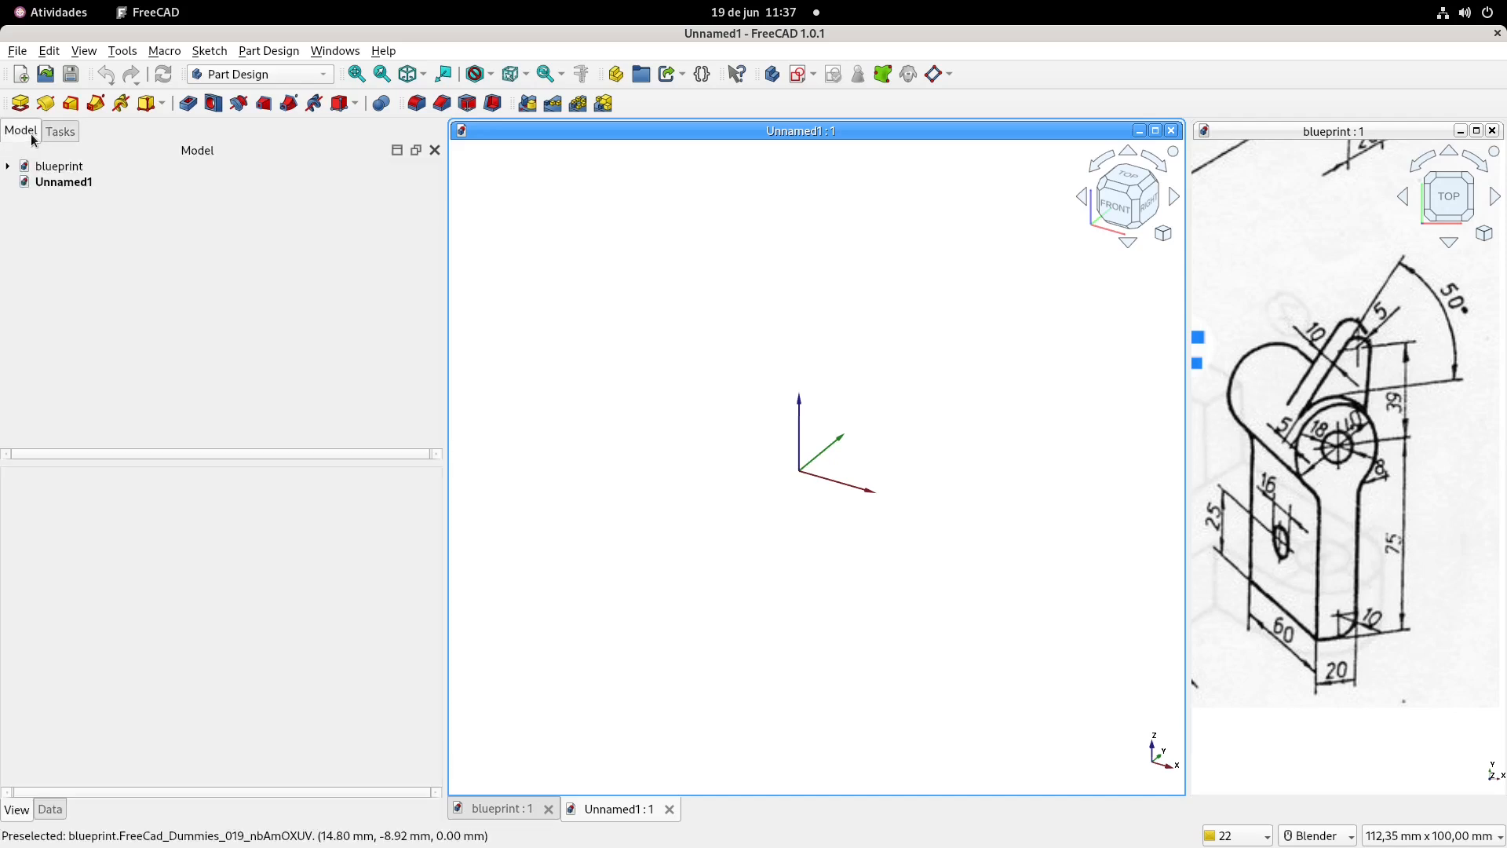
pyautogui.hotkey('ctrl', 's')
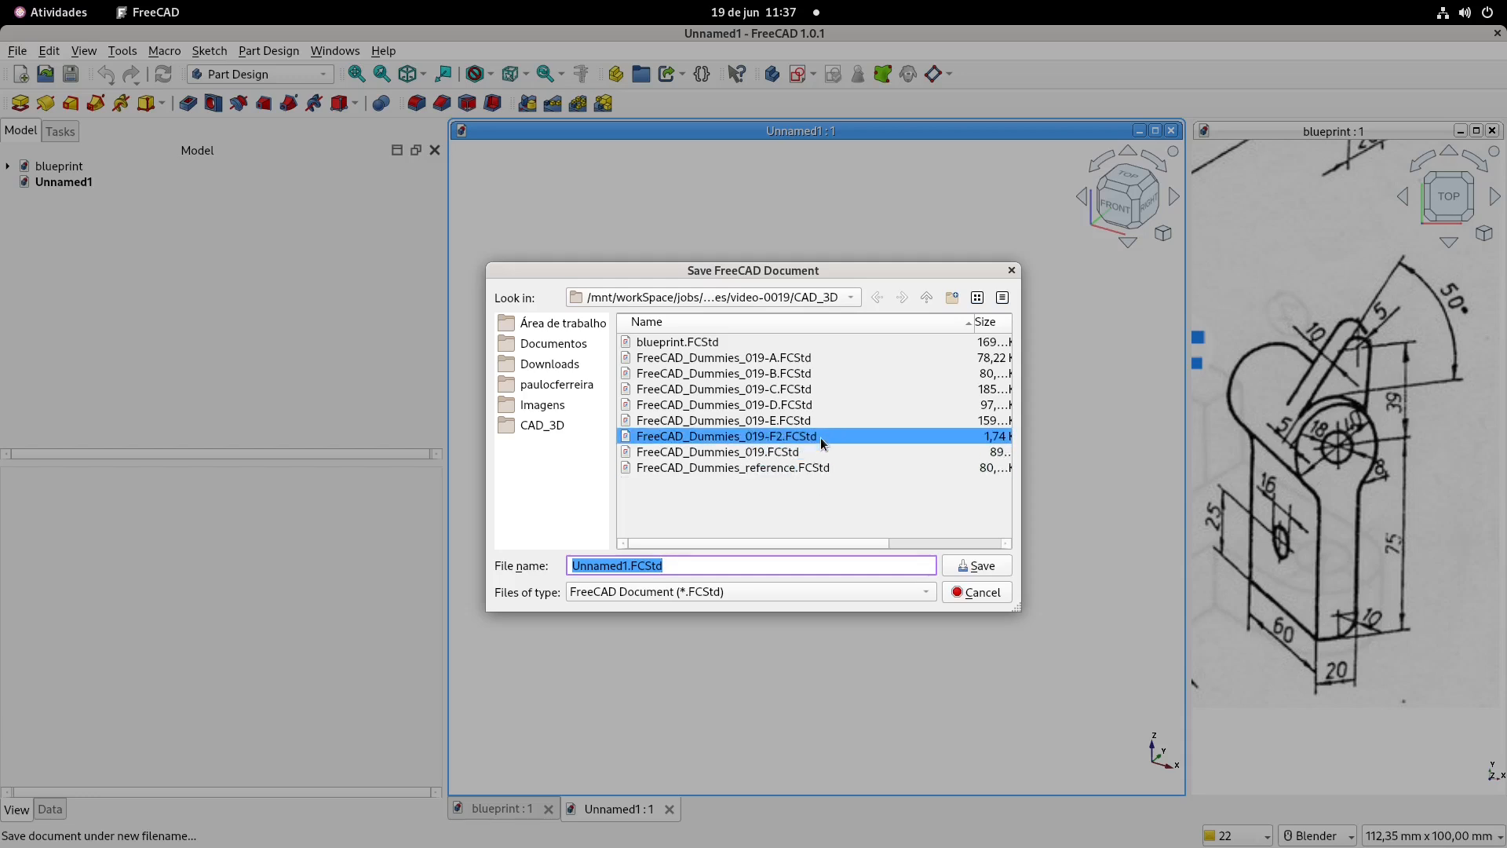
pyautogui.click(798, 437)
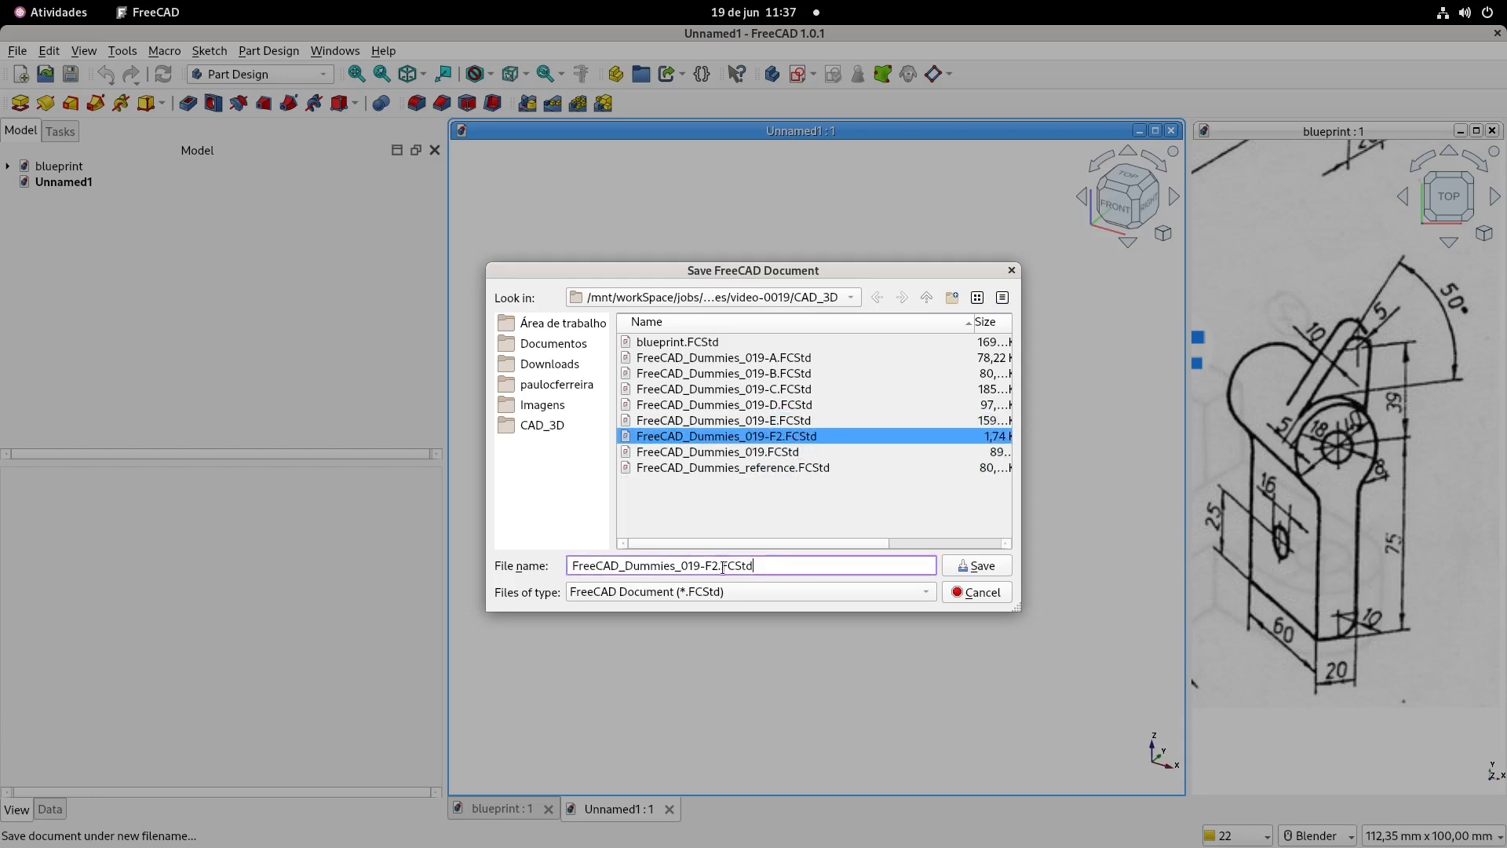
pyautogui.press('BackSpace')
pyautogui.click(976, 565)
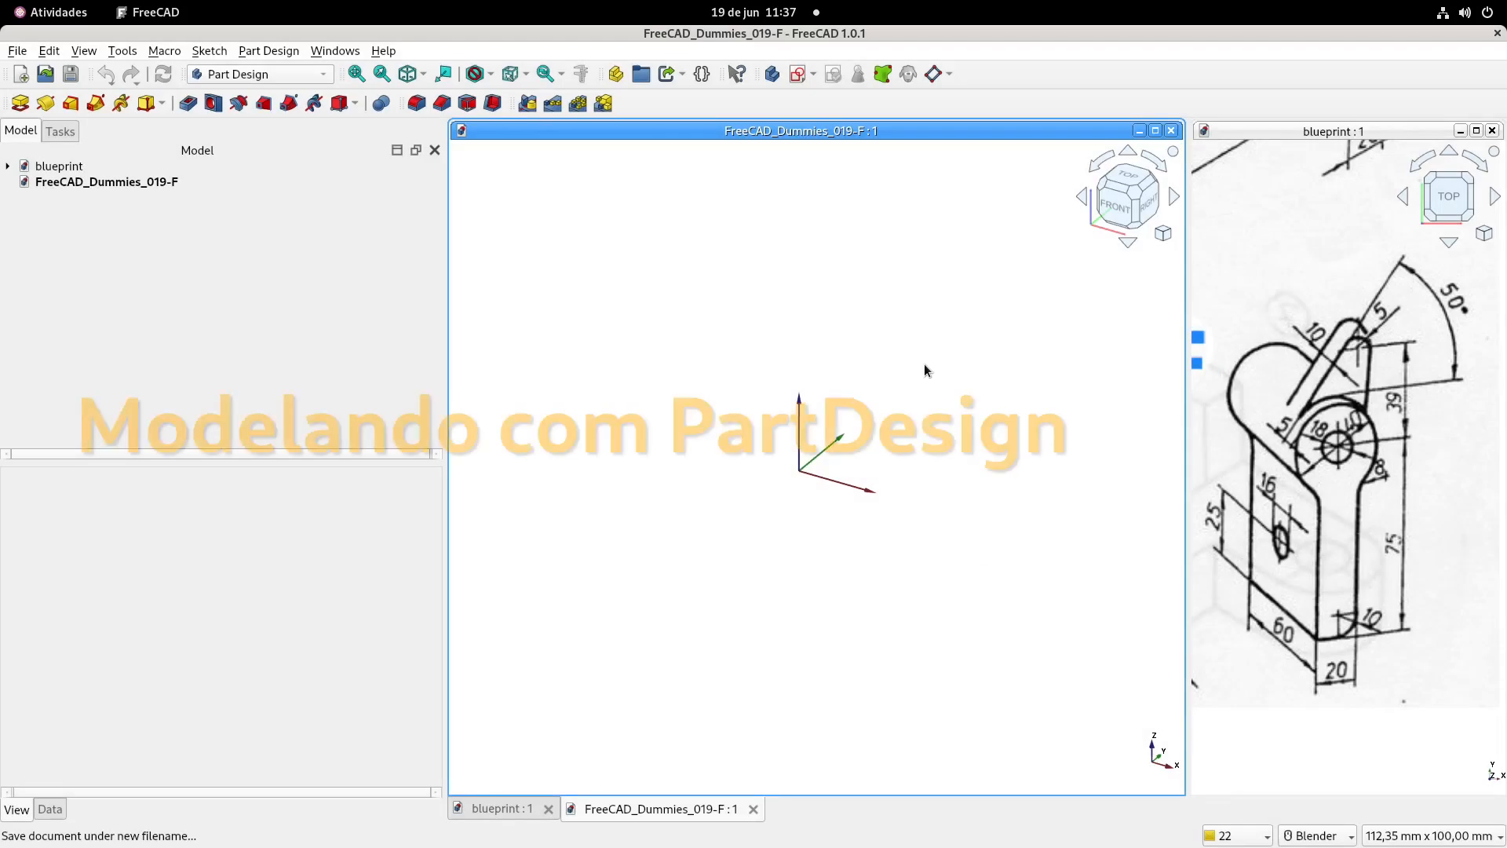
# - Create a body and start a new sketch on its XZ-plane
pyautogui.click(773, 76)
pyautogui.click(800, 76)
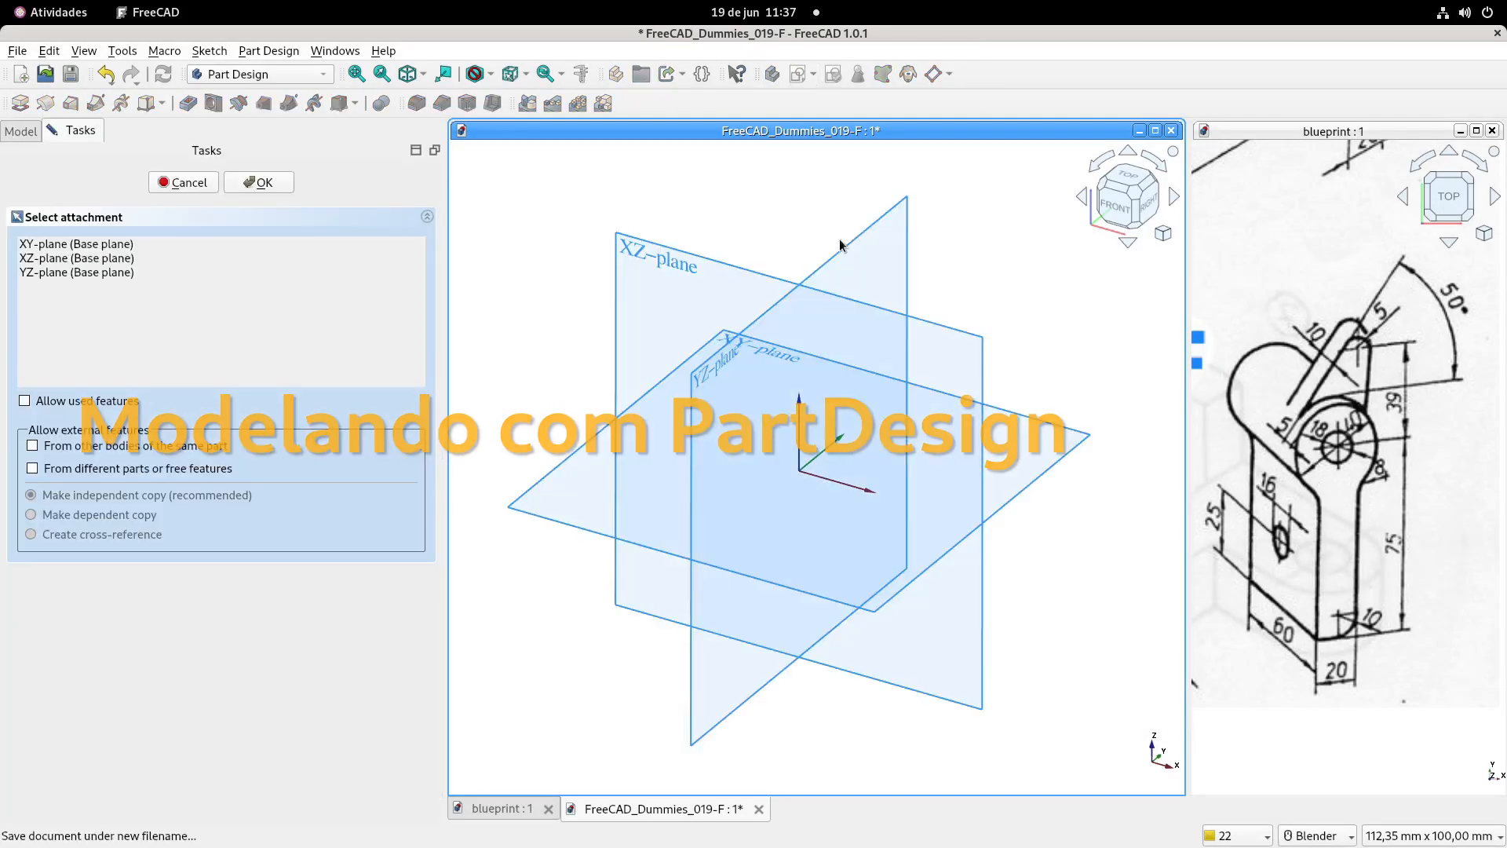
pyautogui.click(667, 261)
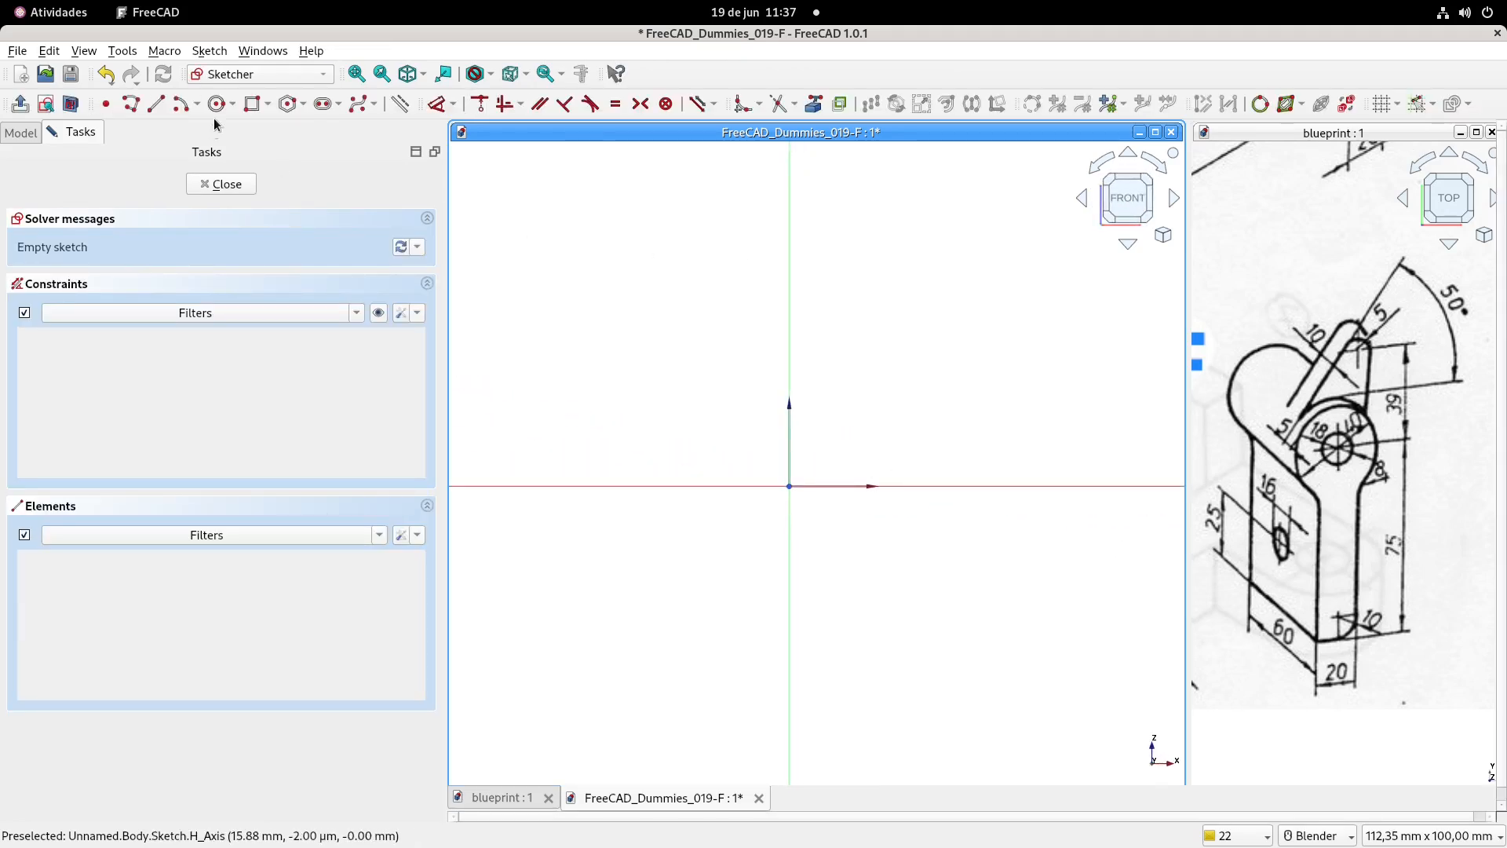
# - Sketch an arc of about 24 mm radius centred on the origin, passing over the top and open at the bottom
pyautogui.click(181, 105)
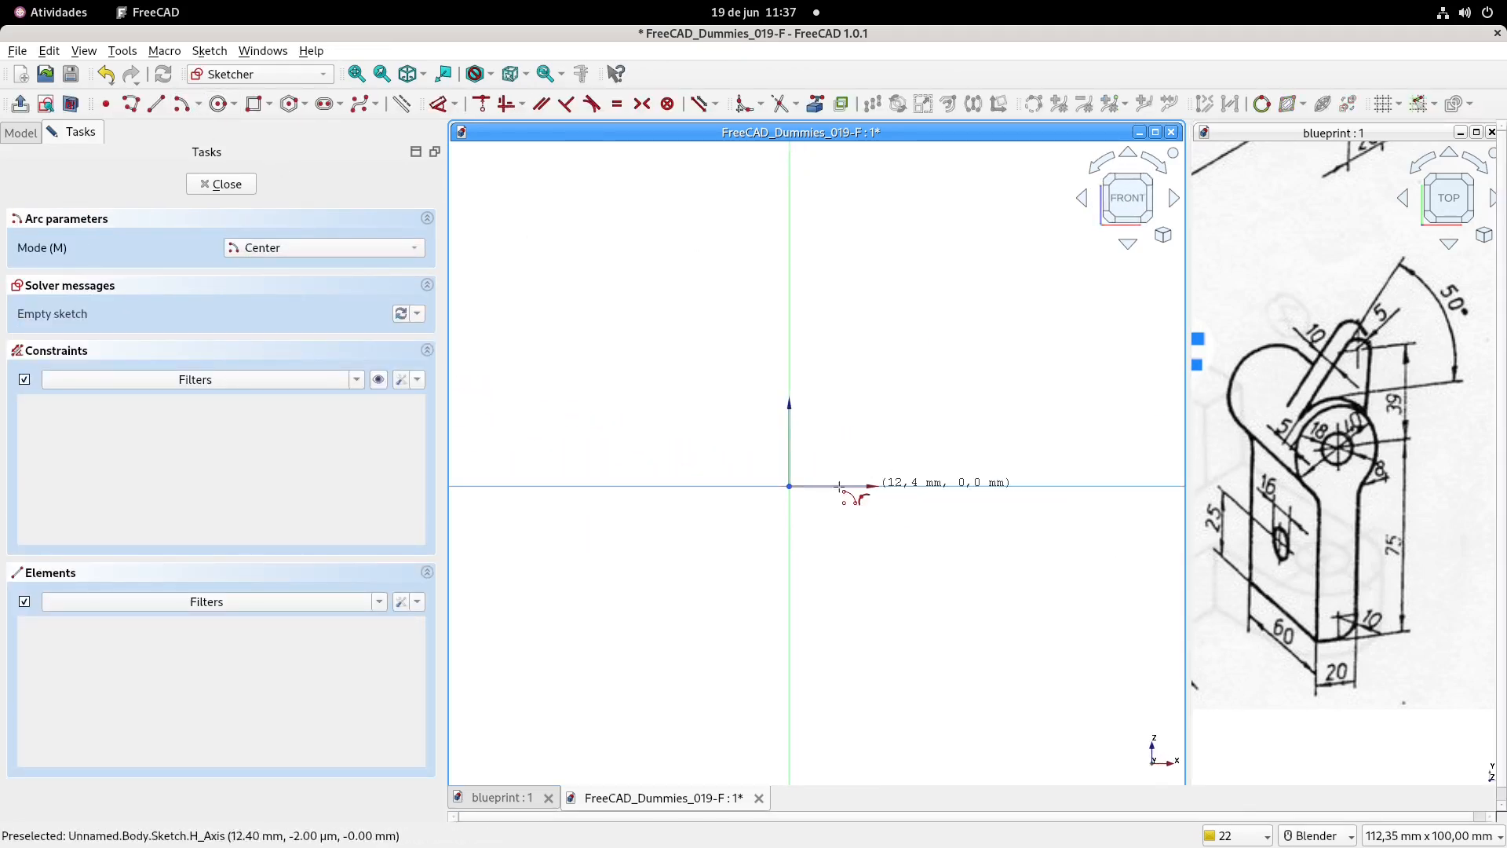
pyautogui.click(789, 485)
pyautogui.click(917, 579)
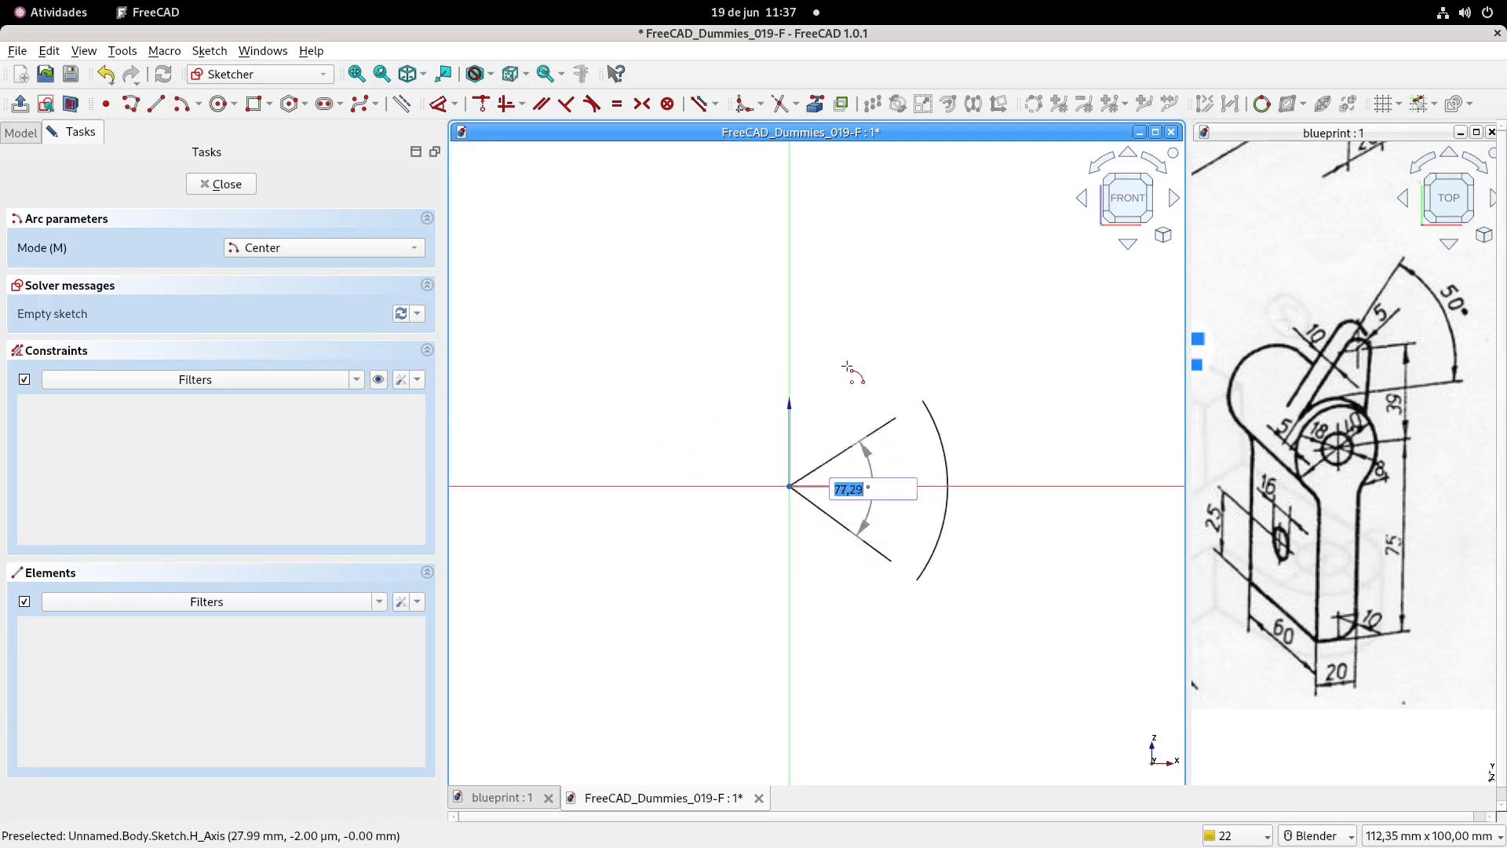
pyautogui.click(672, 593)
pyautogui.rightClick(632, 261)
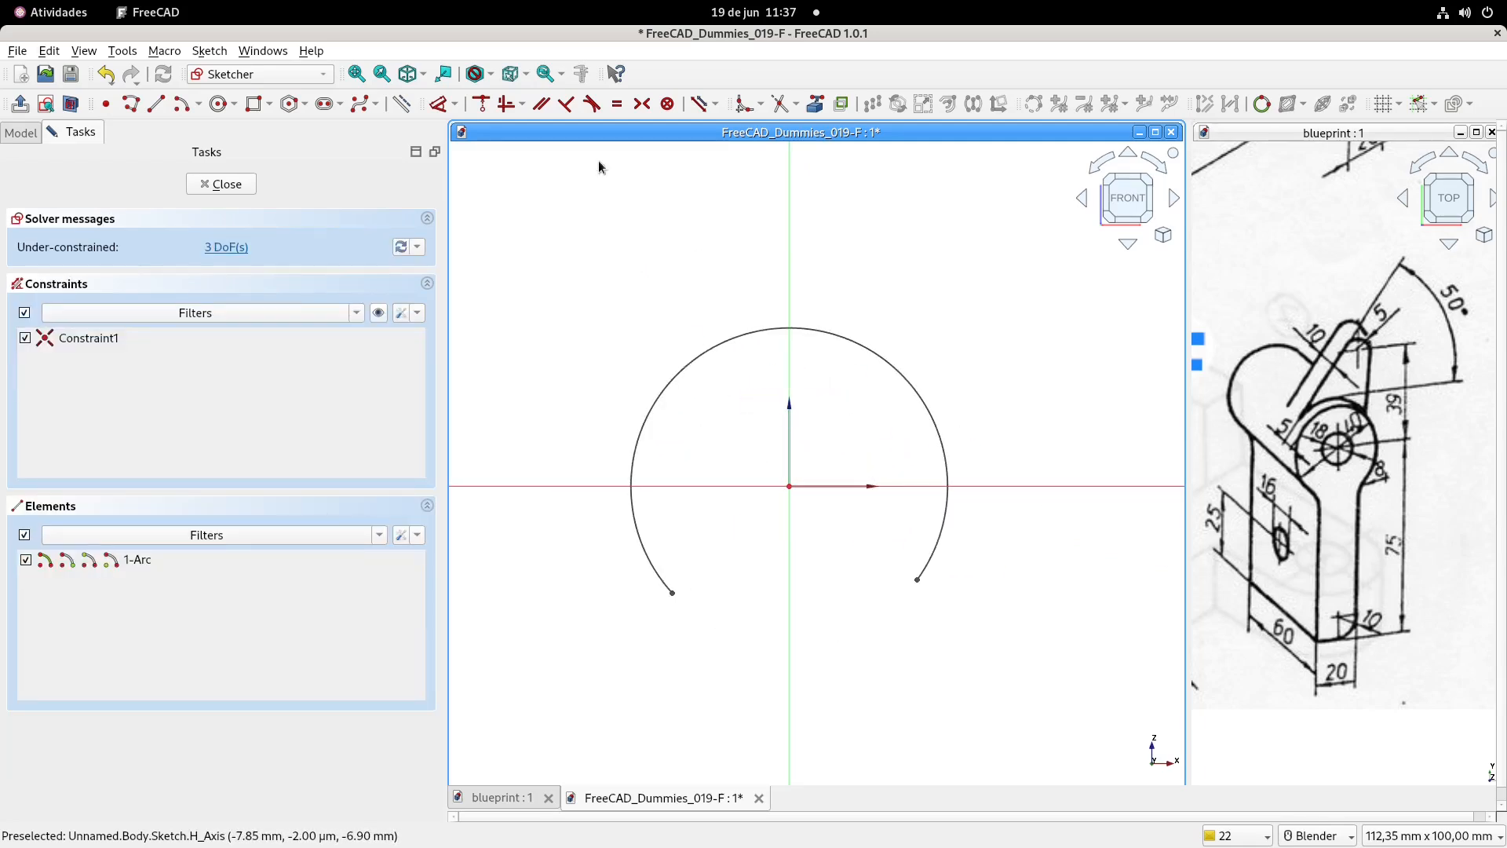
# - Constrain the arc's radius to 40/2 mm
pyautogui.click(436, 104)
pyautogui.click(896, 361)
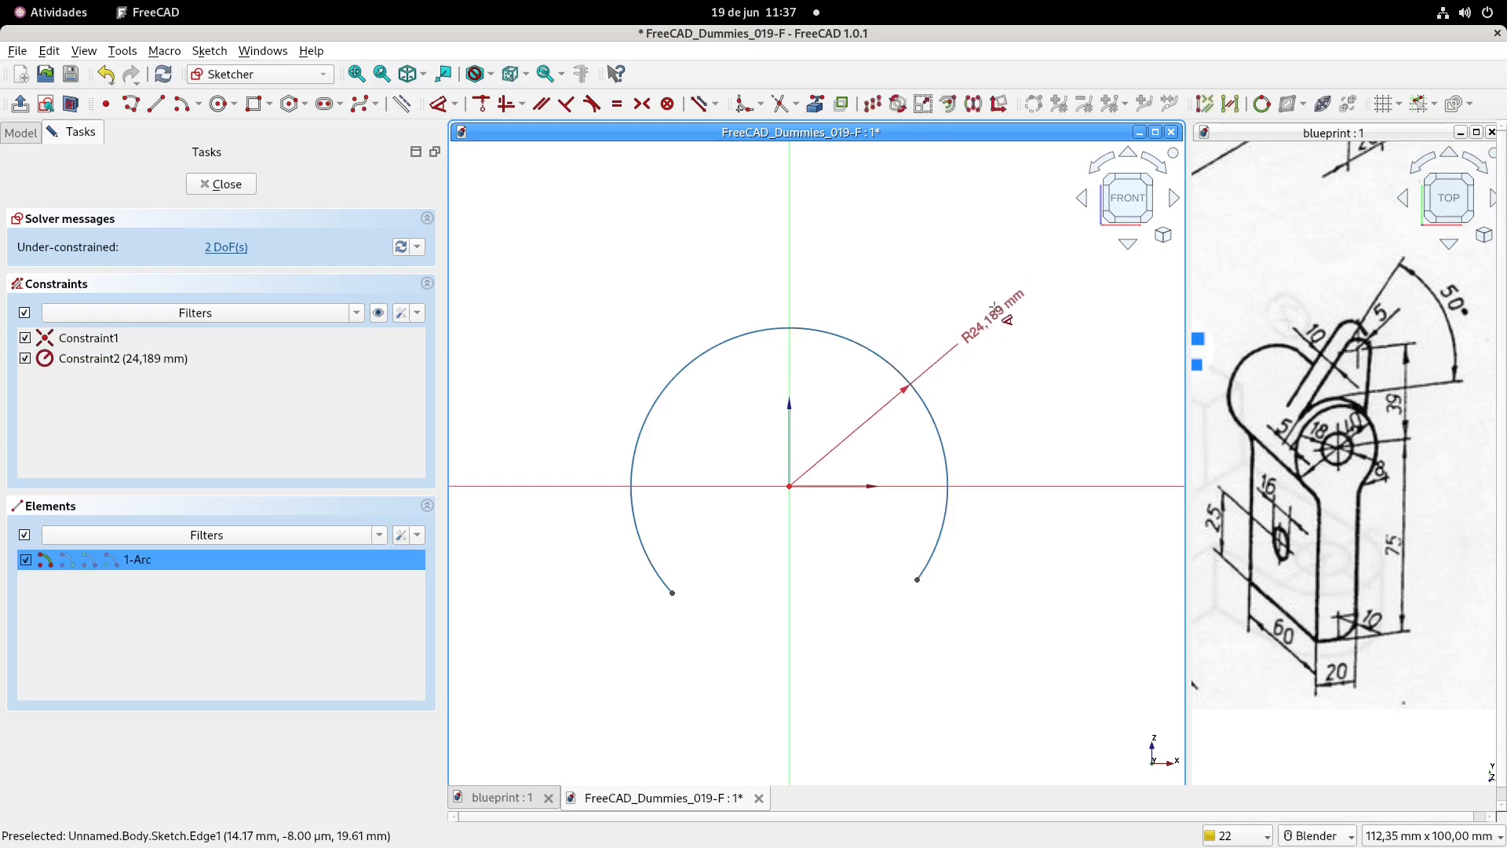
pyautogui.click(995, 310)
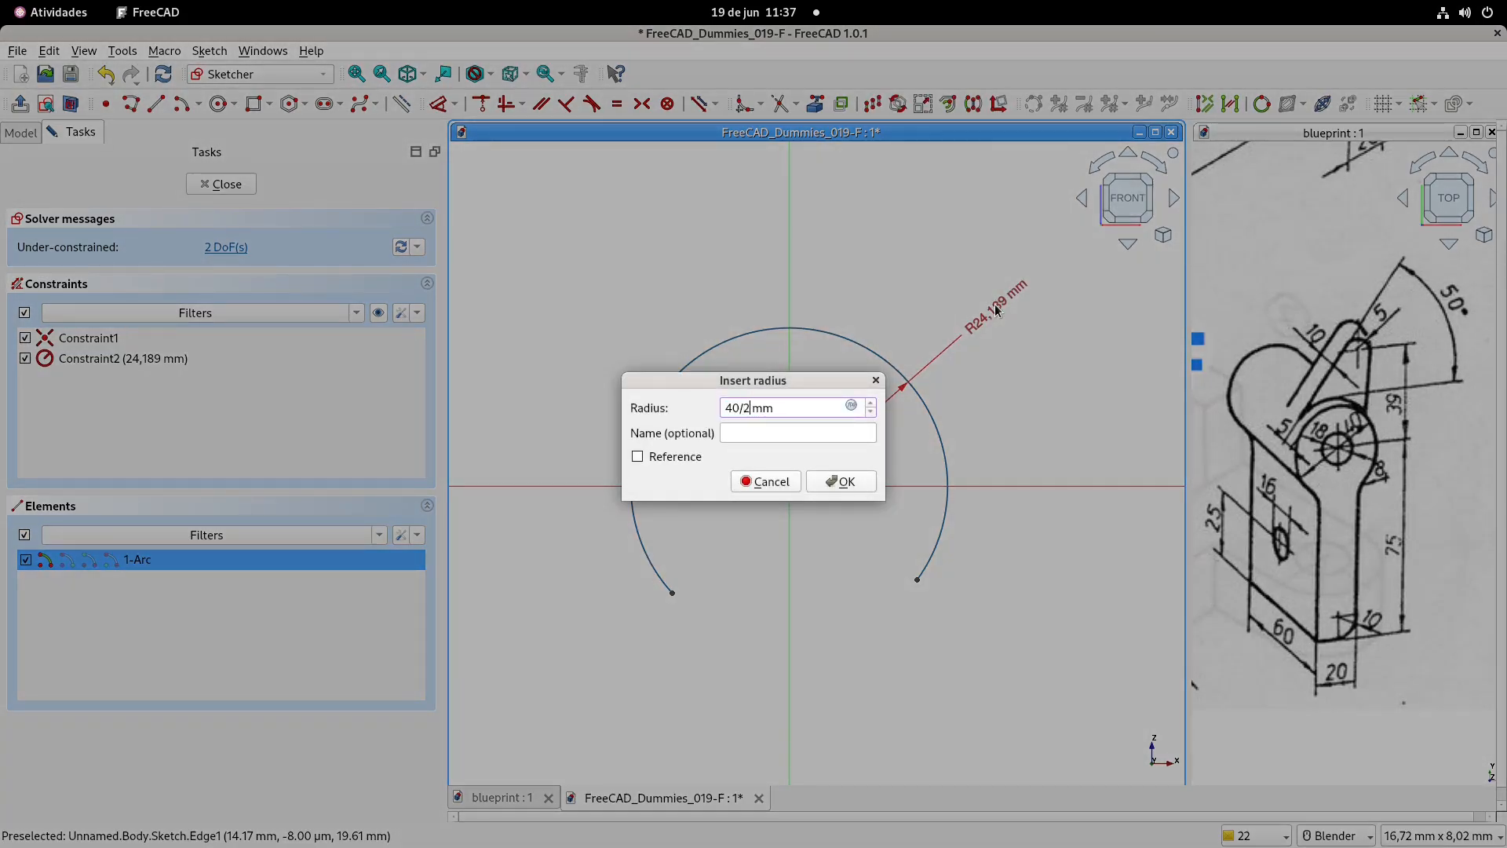
pyautogui.press('Return')
# - Sketch an upright rectangle below the arc, starting its upper-left corner on the arc's left endpoint
pyautogui.scroll(-2, 697, 312)
pyautogui.keyDown('shift'); pyautogui.moveTo(838, 457); pyautogui.dragTo(840, 397, button='middle'); pyautogui.keyUp('shift')
pyautogui.click(256, 103)
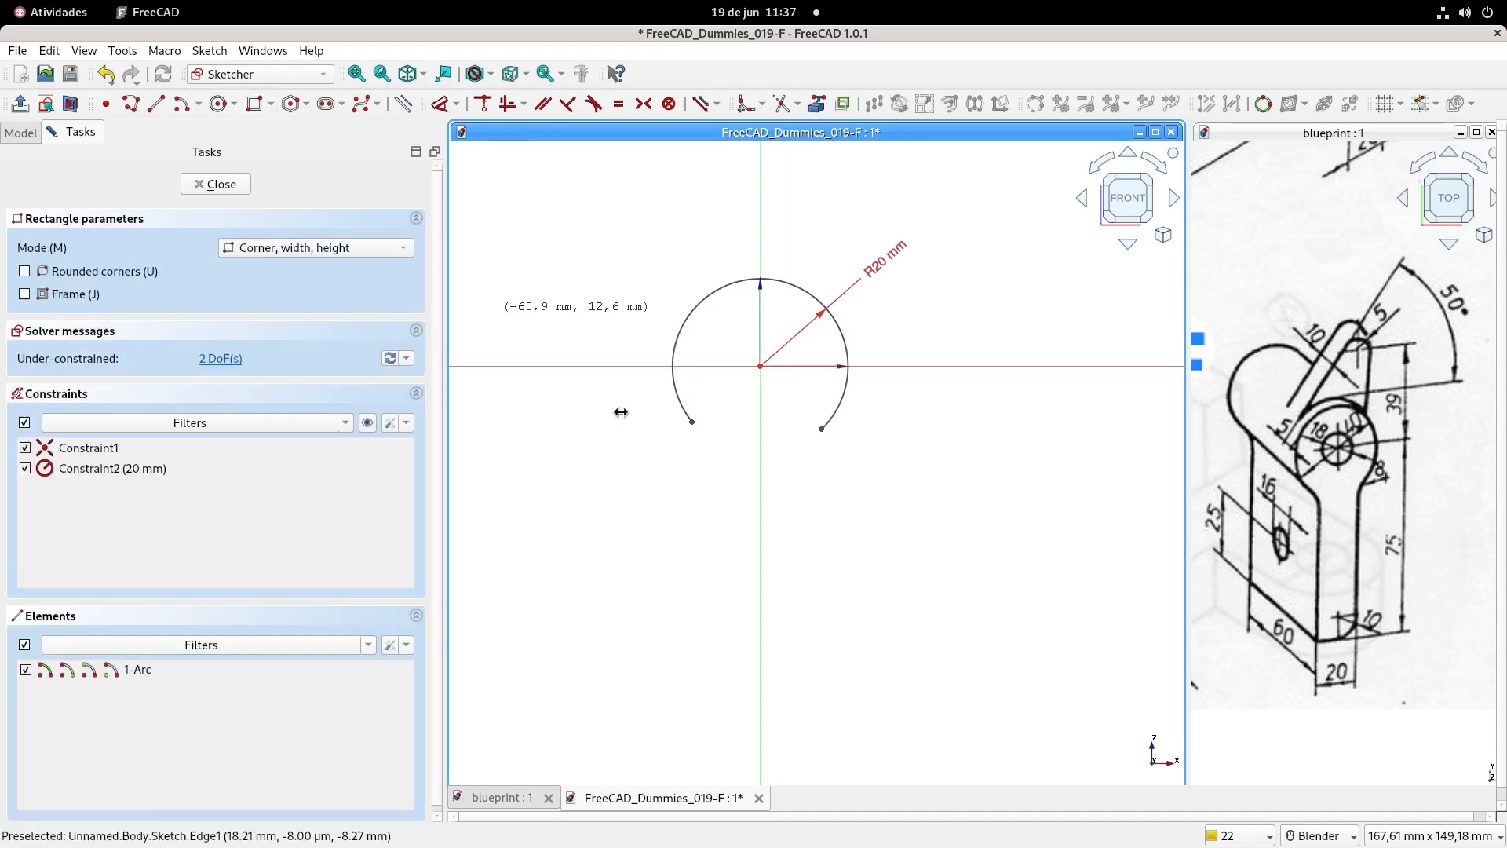
pyautogui.click(691, 421)
pyautogui.click(822, 637)
pyautogui.rightClick(864, 459)
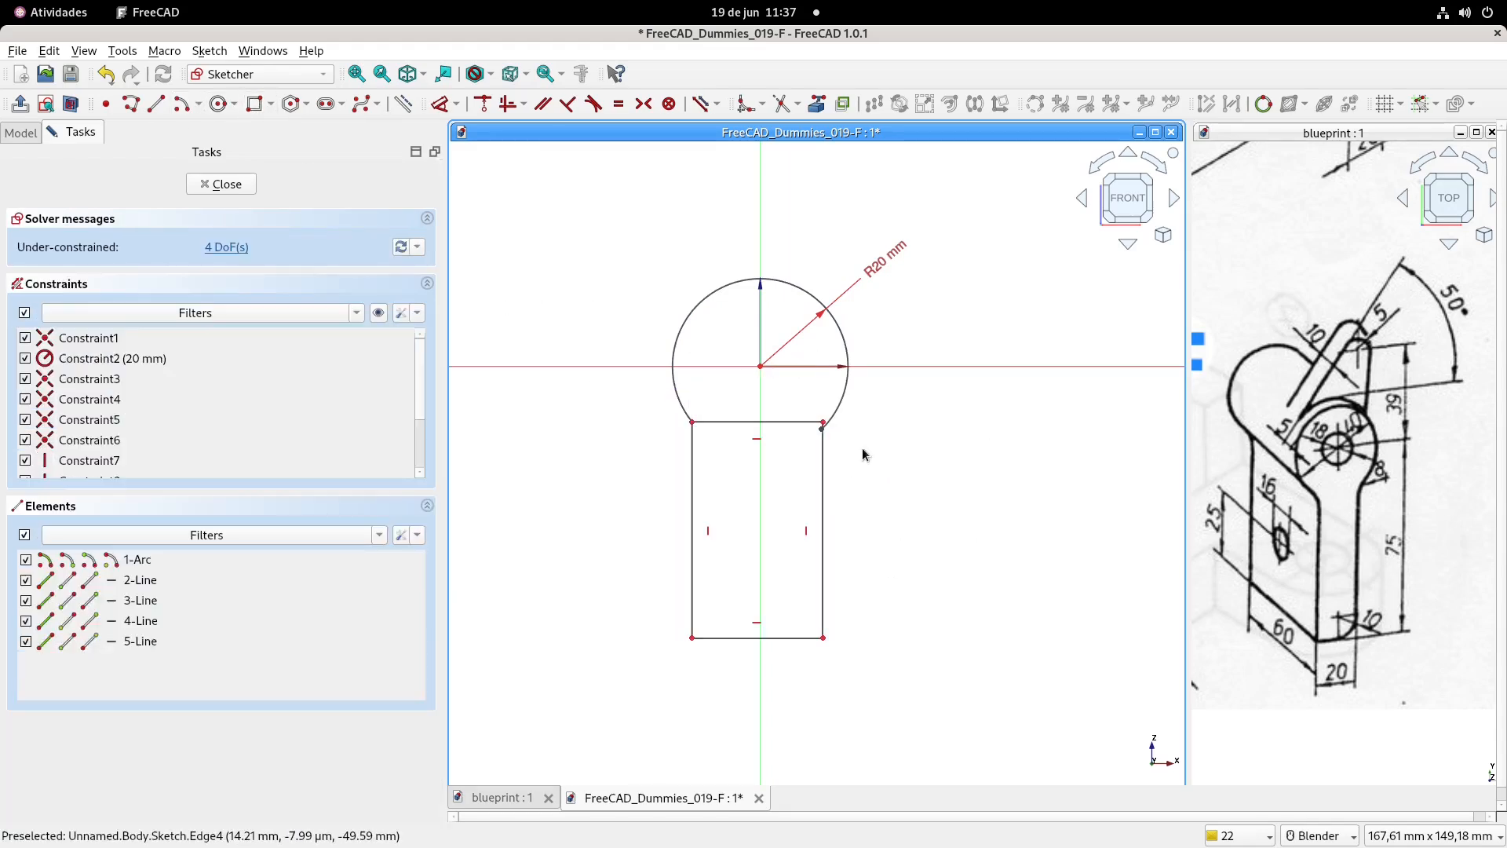
# - Move the rectangle's upper-right corner away from the arc's free right endpoint
pyautogui.click(823, 424)
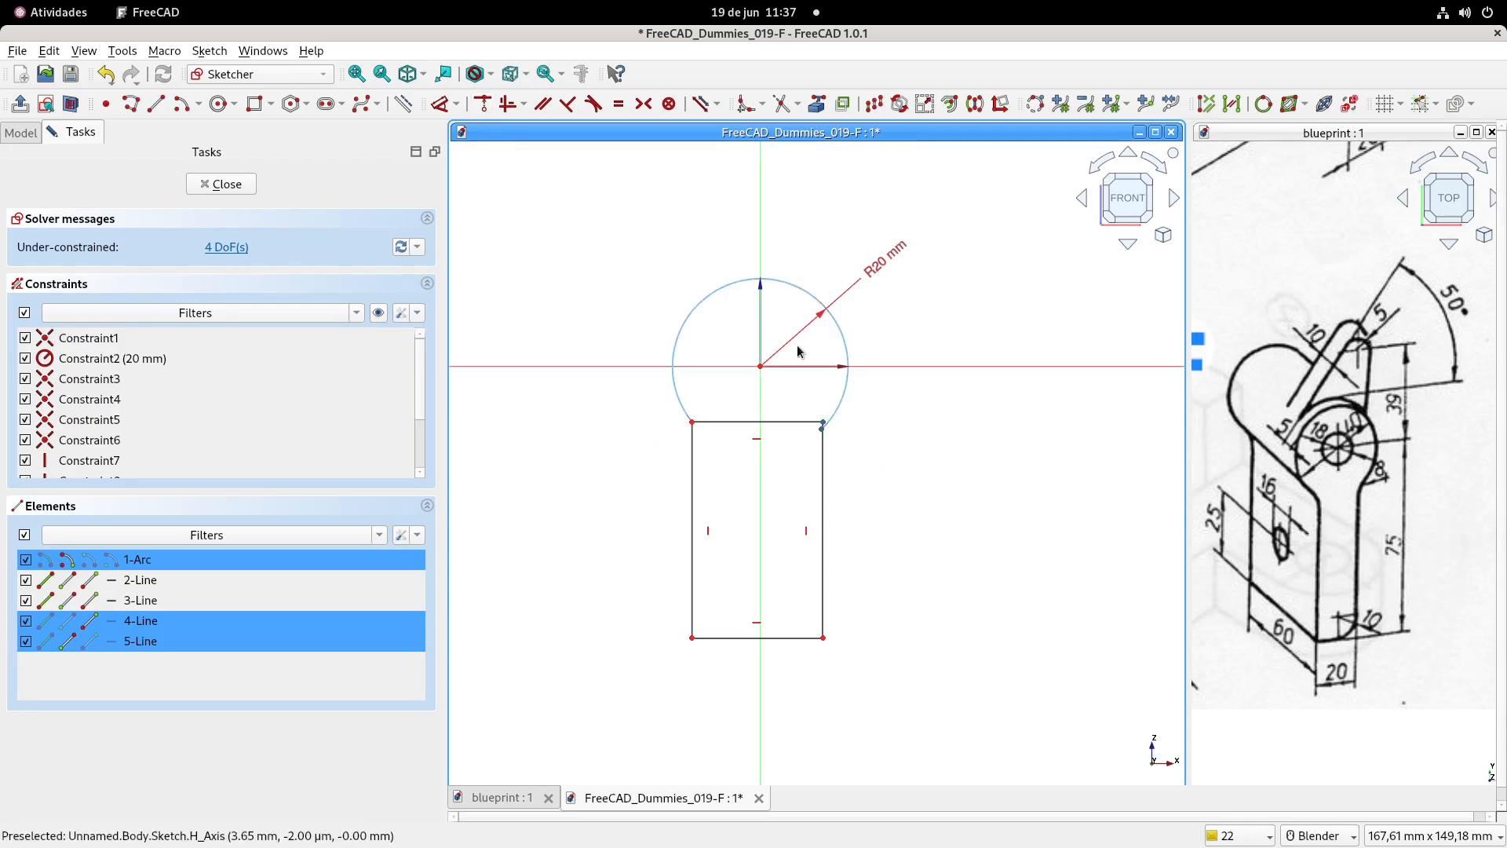
pyautogui.click(884, 438)
pyautogui.scroll(2, 884, 439)
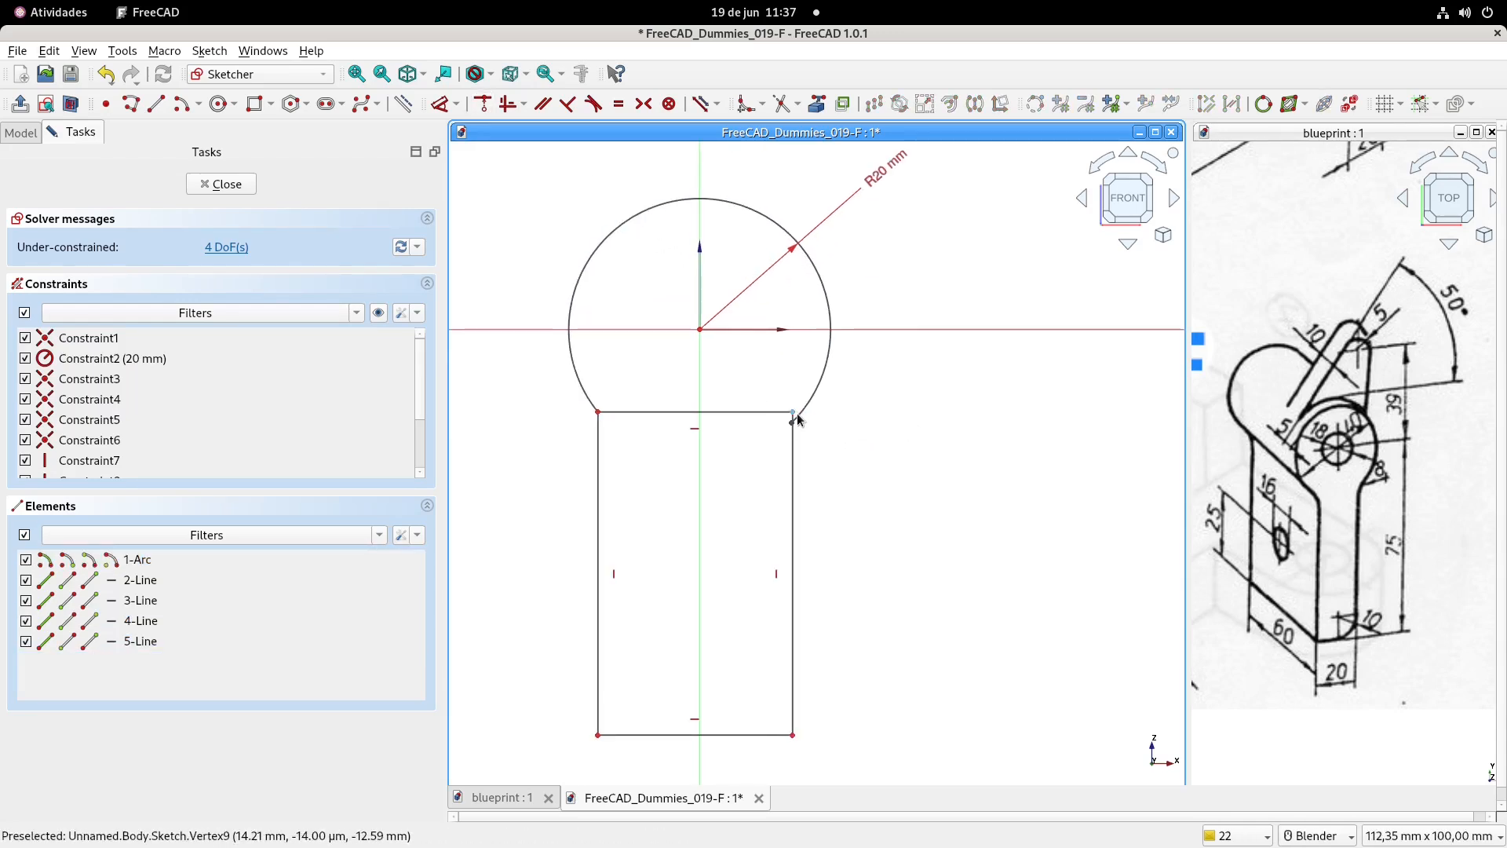
pyautogui.moveTo(795, 418); pyautogui.dragTo(783, 441)
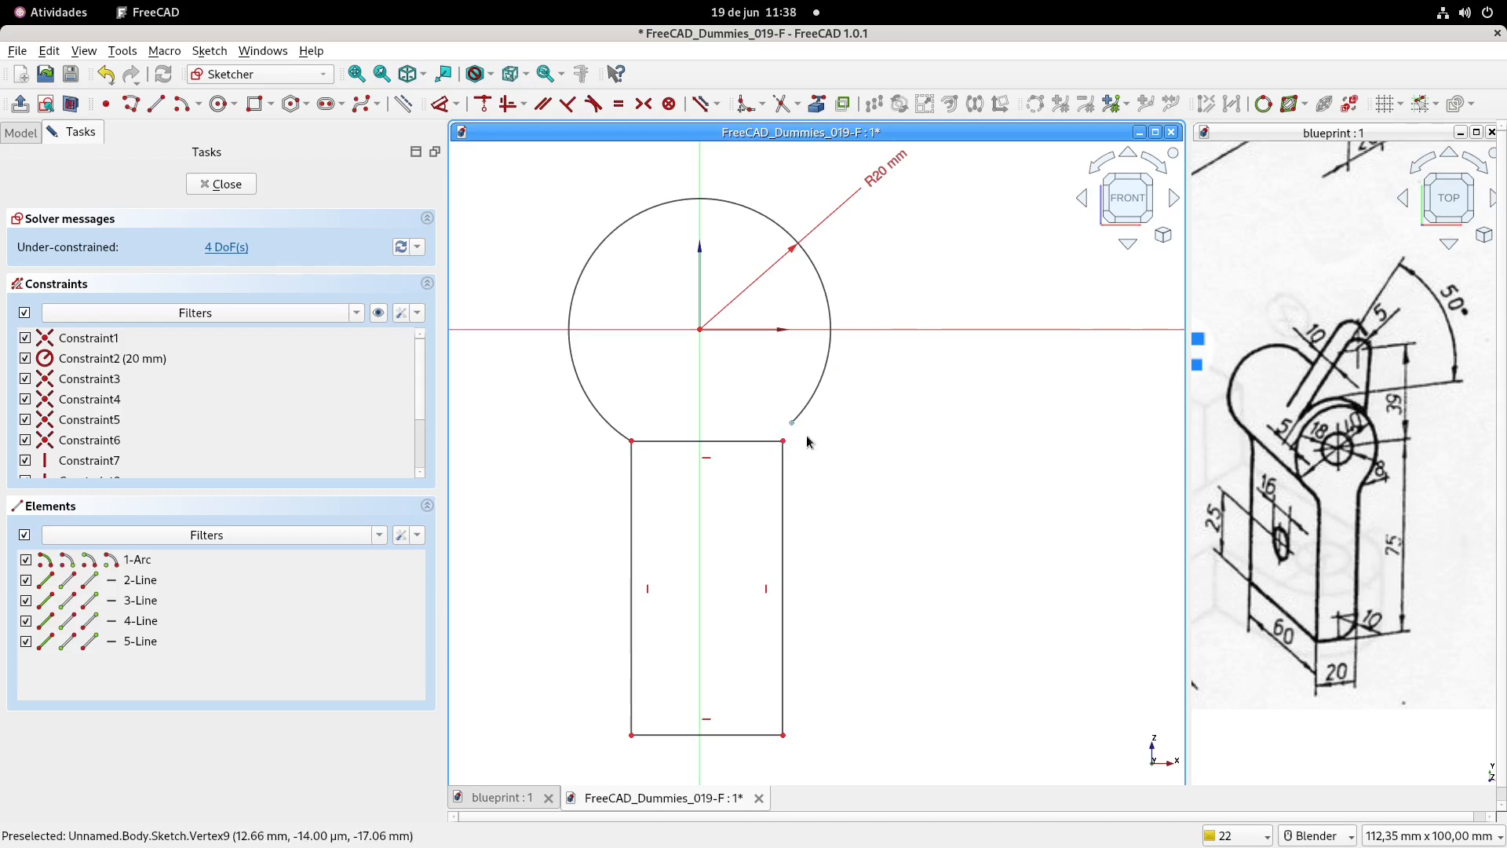
# - Select the arc's free right endpoint together with the rectangle's upper-right corner and make the two points coincident
pyautogui.moveTo(854, 490); pyautogui.dragTo(744, 398)
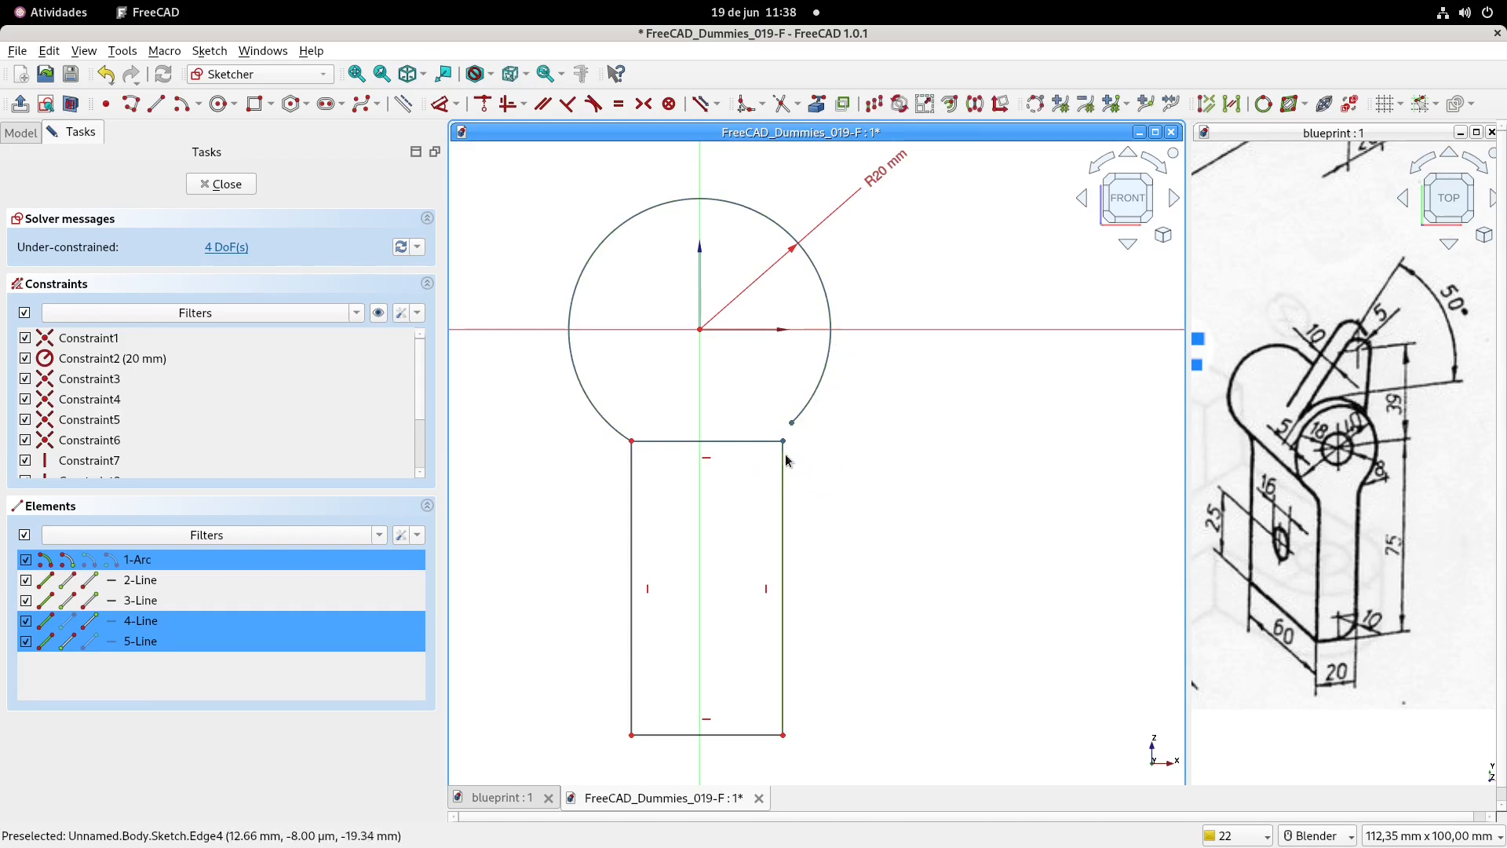
pyautogui.click(844, 453)
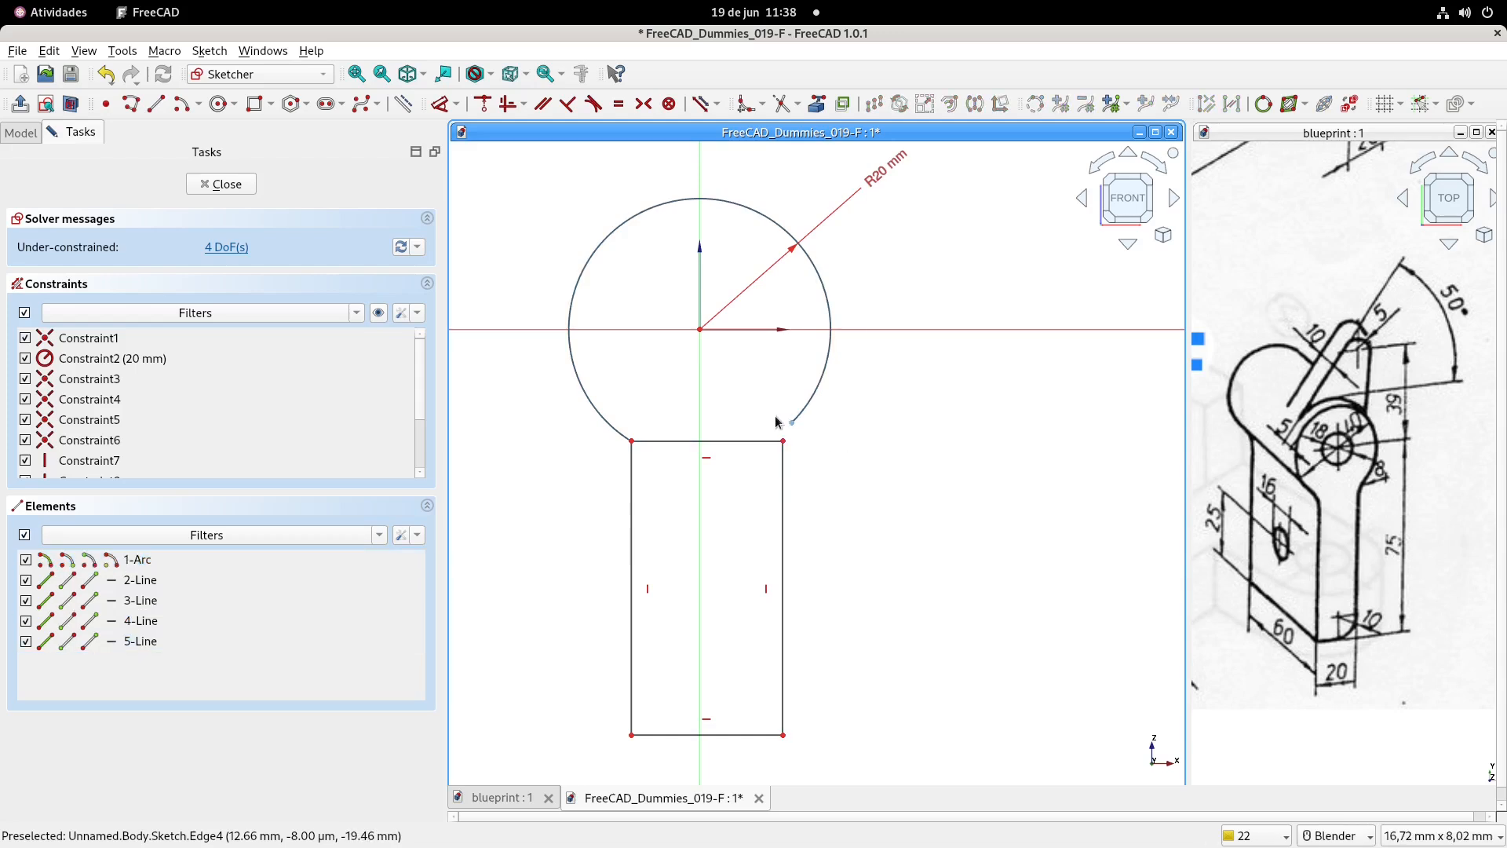
pyautogui.moveTo(723, 367); pyautogui.dragTo(849, 491)
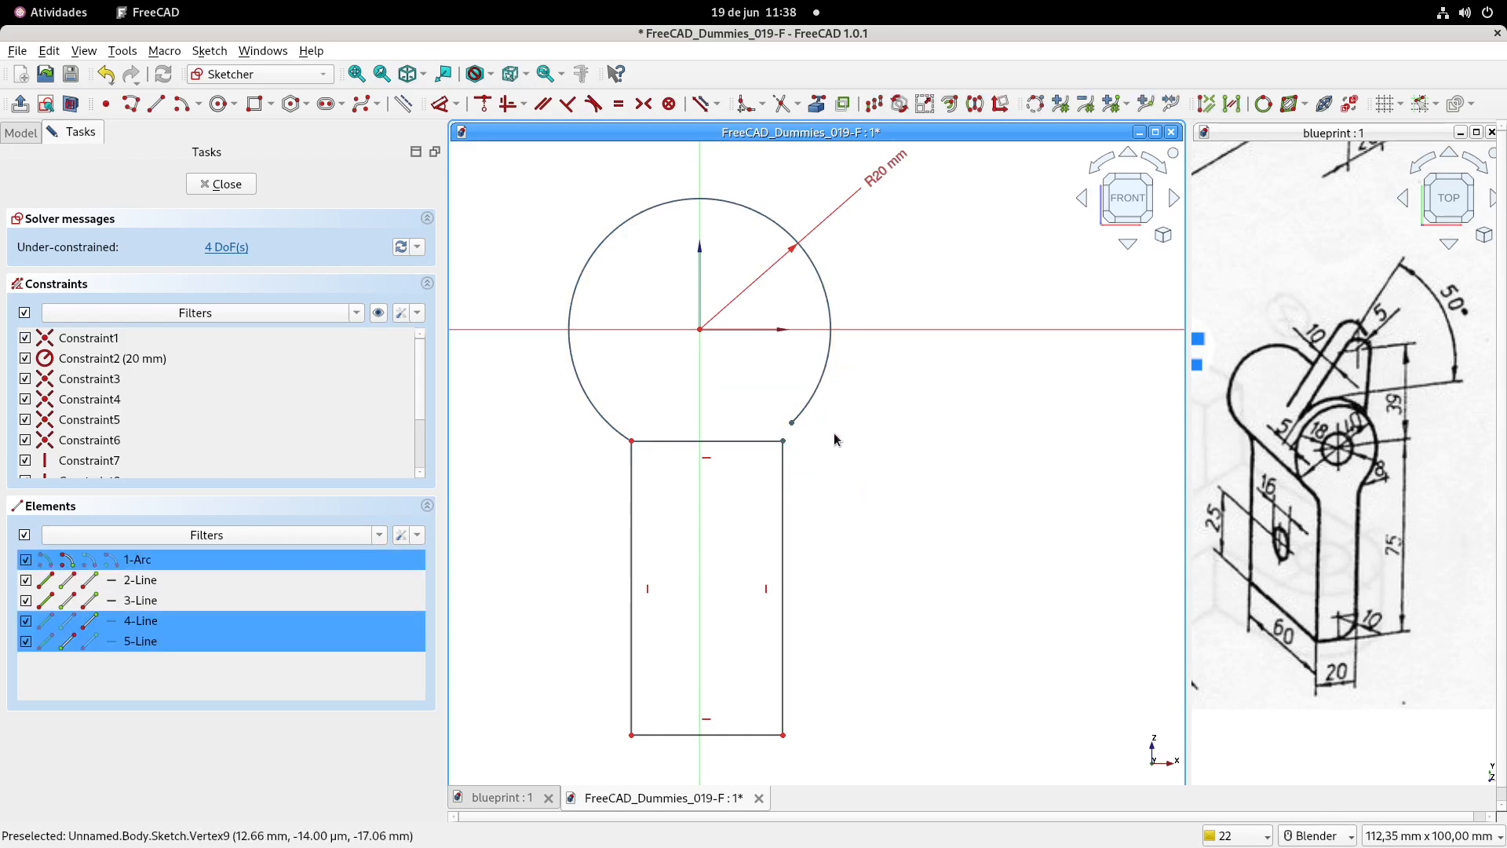
pyautogui.click(821, 443)
pyautogui.scroll(5, 821, 443)
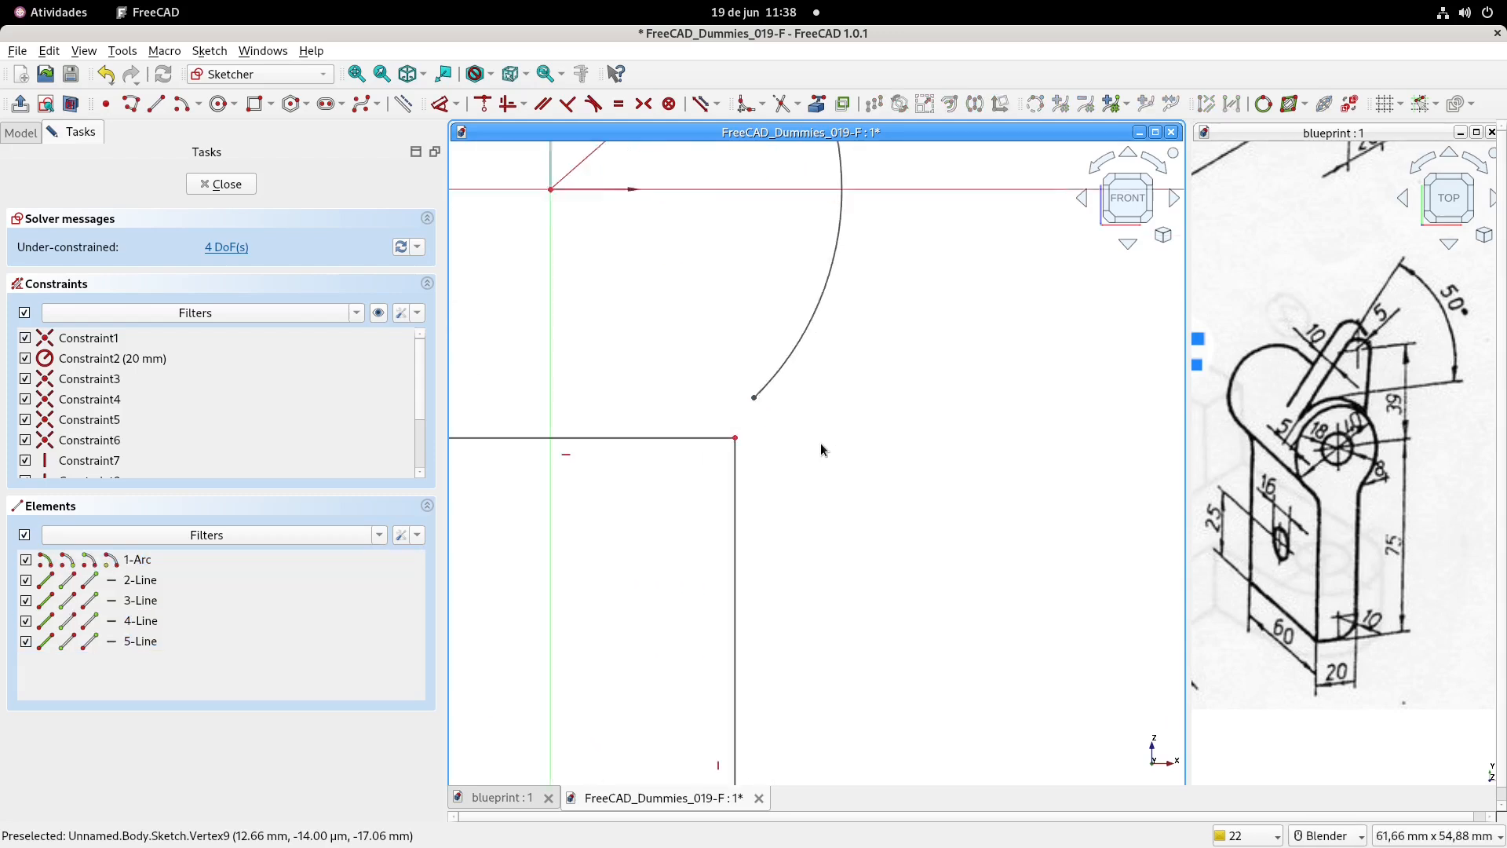
pyautogui.moveTo(646, 345); pyautogui.dragTo(801, 468)
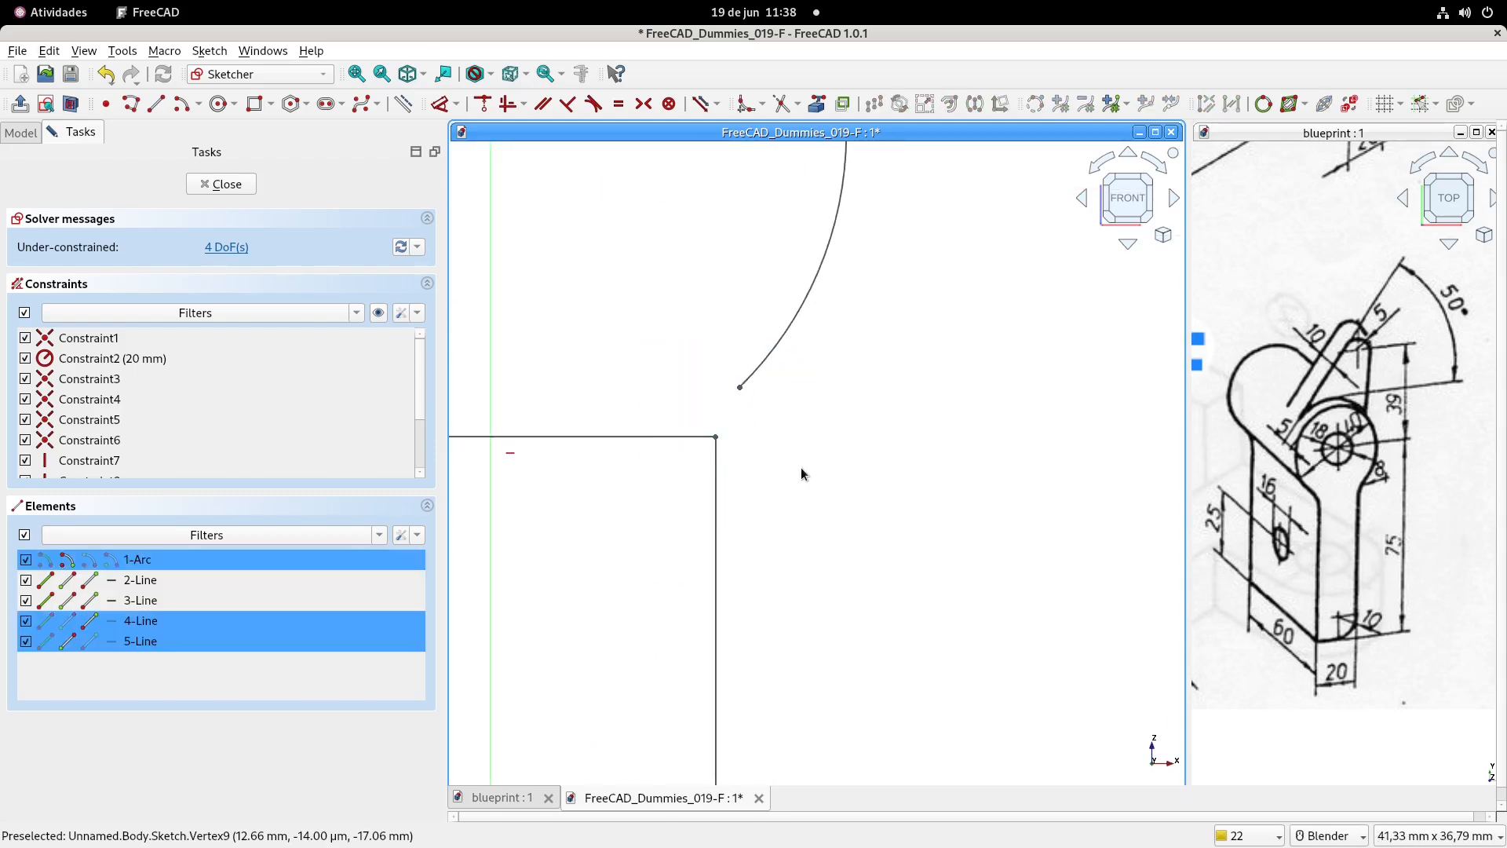
pyautogui.click(801, 467)
pyautogui.moveTo(840, 514); pyautogui.dragTo(672, 356)
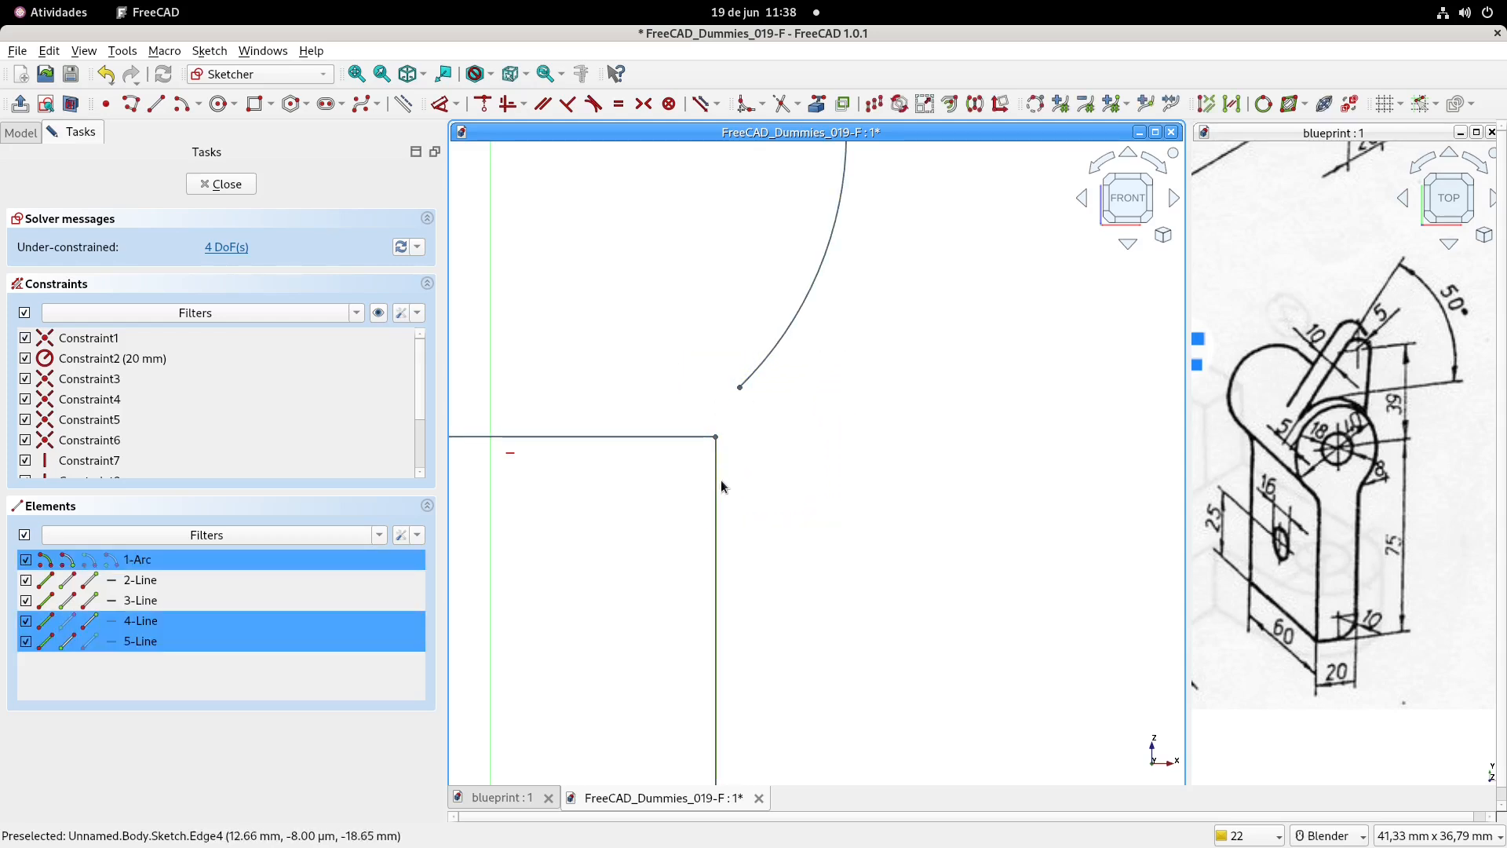
pyautogui.click(620, 297)
pyautogui.moveTo(581, 279); pyautogui.dragTo(779, 433)
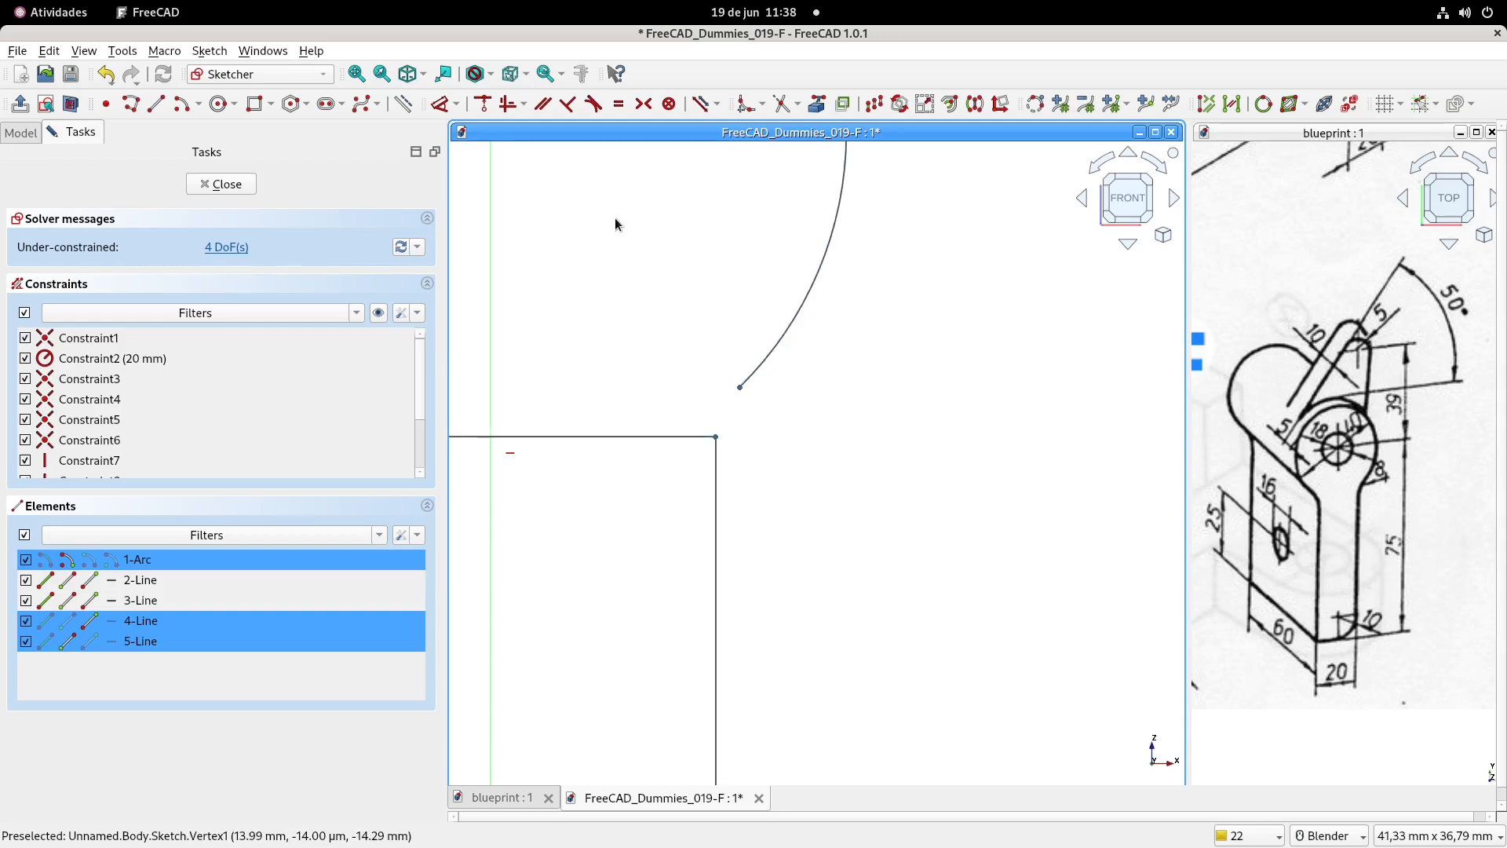
pyautogui.click(485, 104)
# - Convert the rectangle's top edge, between the two arc endpoints, to construction geometry
pyautogui.scroll(-2, 738, 456)
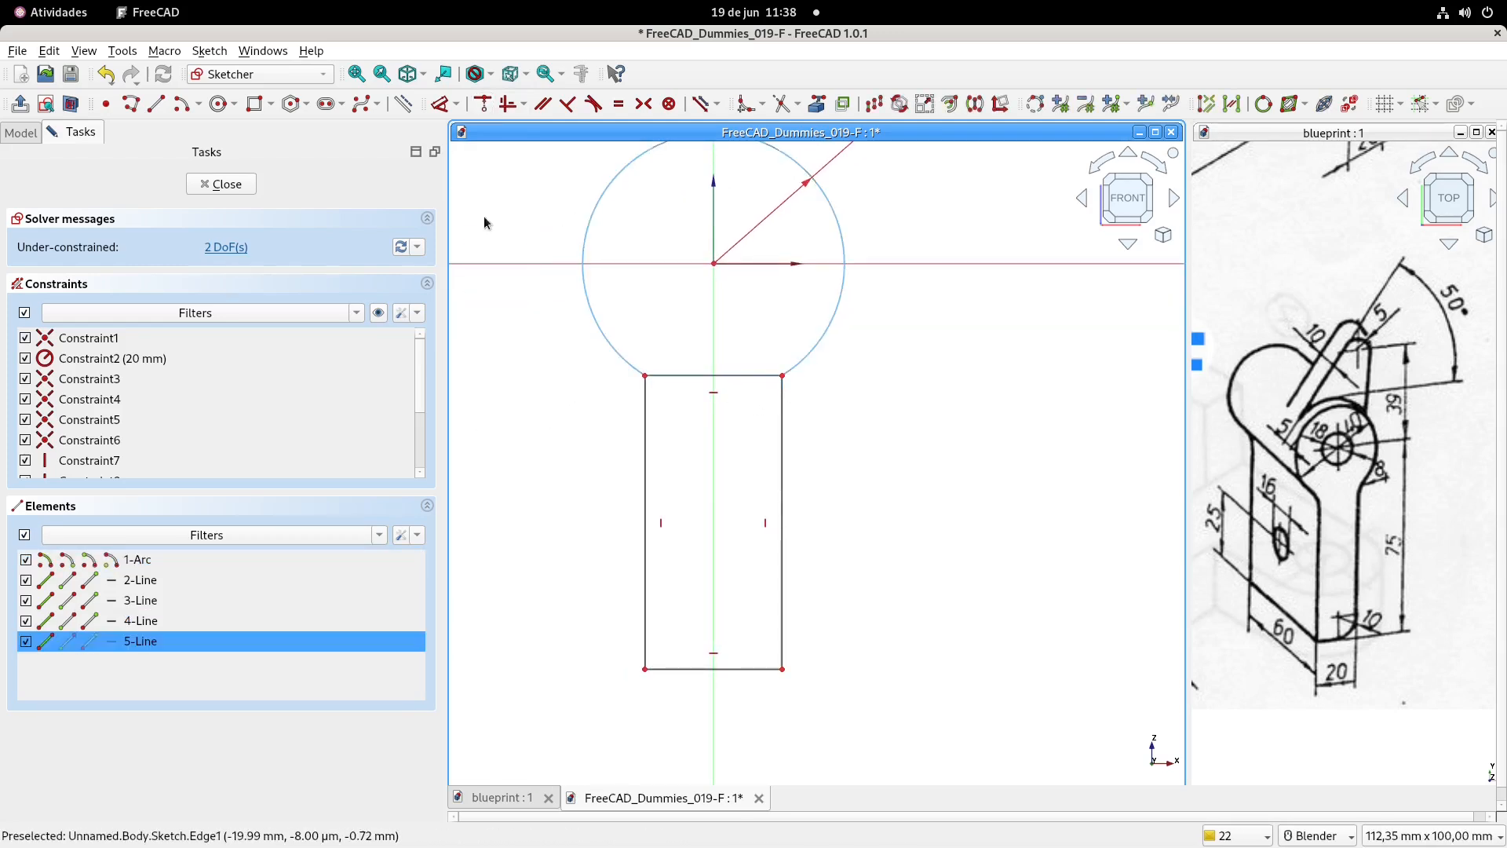
pyautogui.click(701, 104)
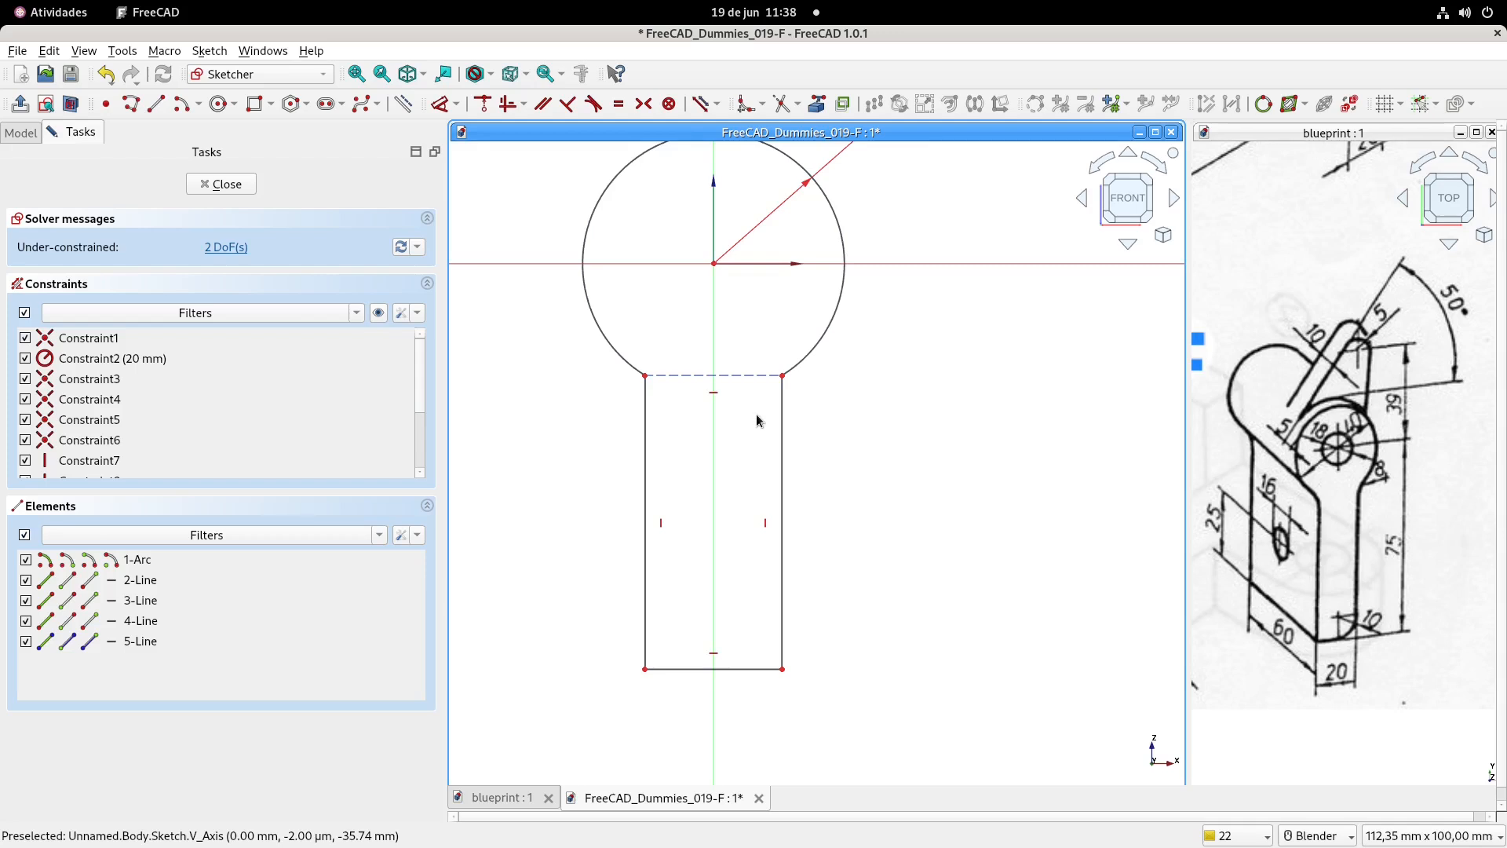
# - Dimension the bottom edge of the profile rectangle to 20 mm
pyautogui.keyDown('shift'); pyautogui.moveTo(757, 421); pyautogui.dragTo(789, 448, button='middle'); pyautogui.keyUp('shift')
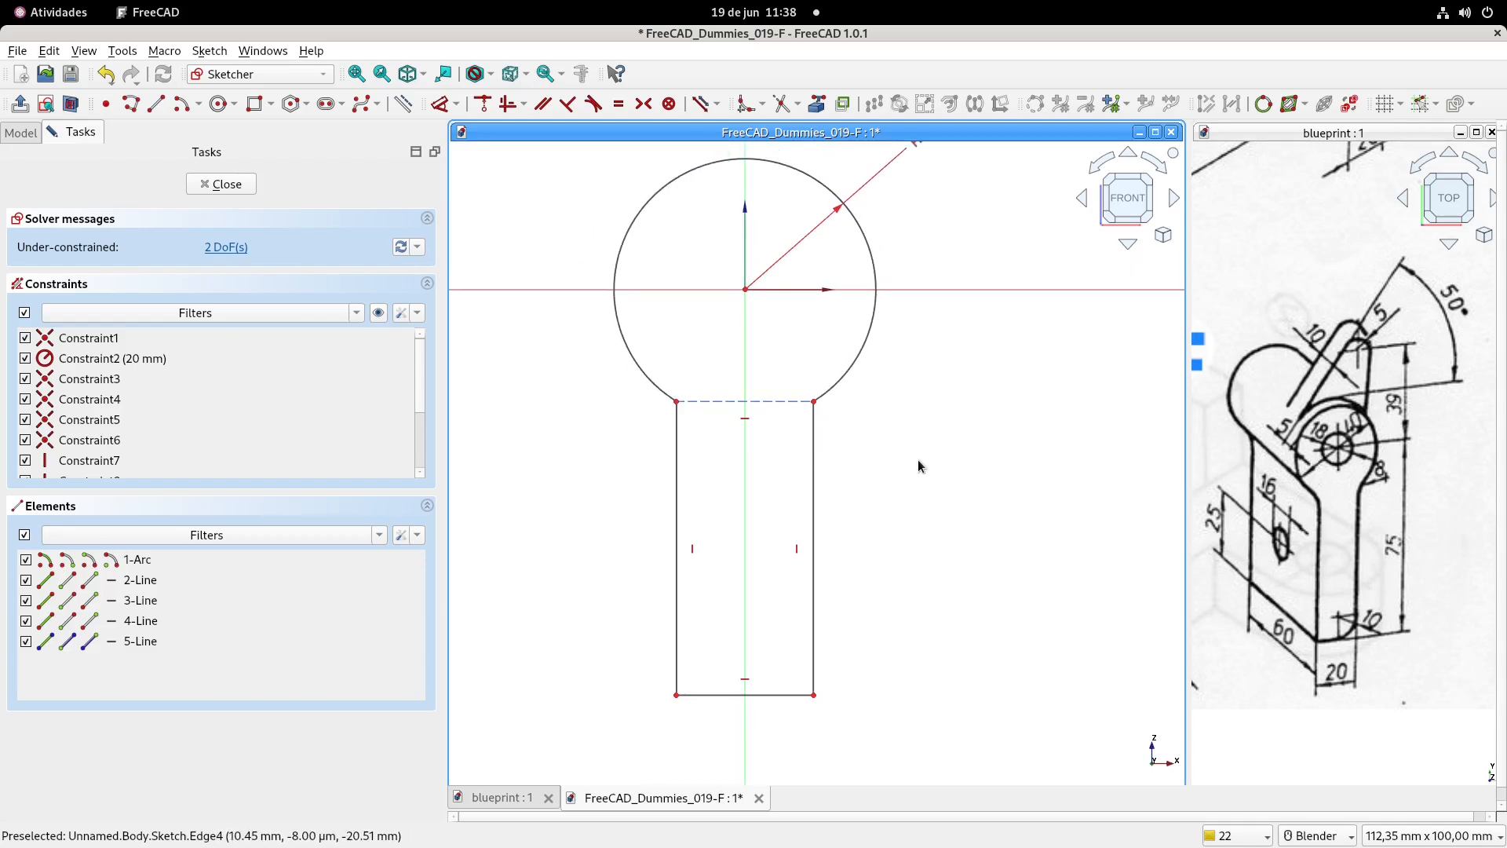
pyautogui.click(440, 104)
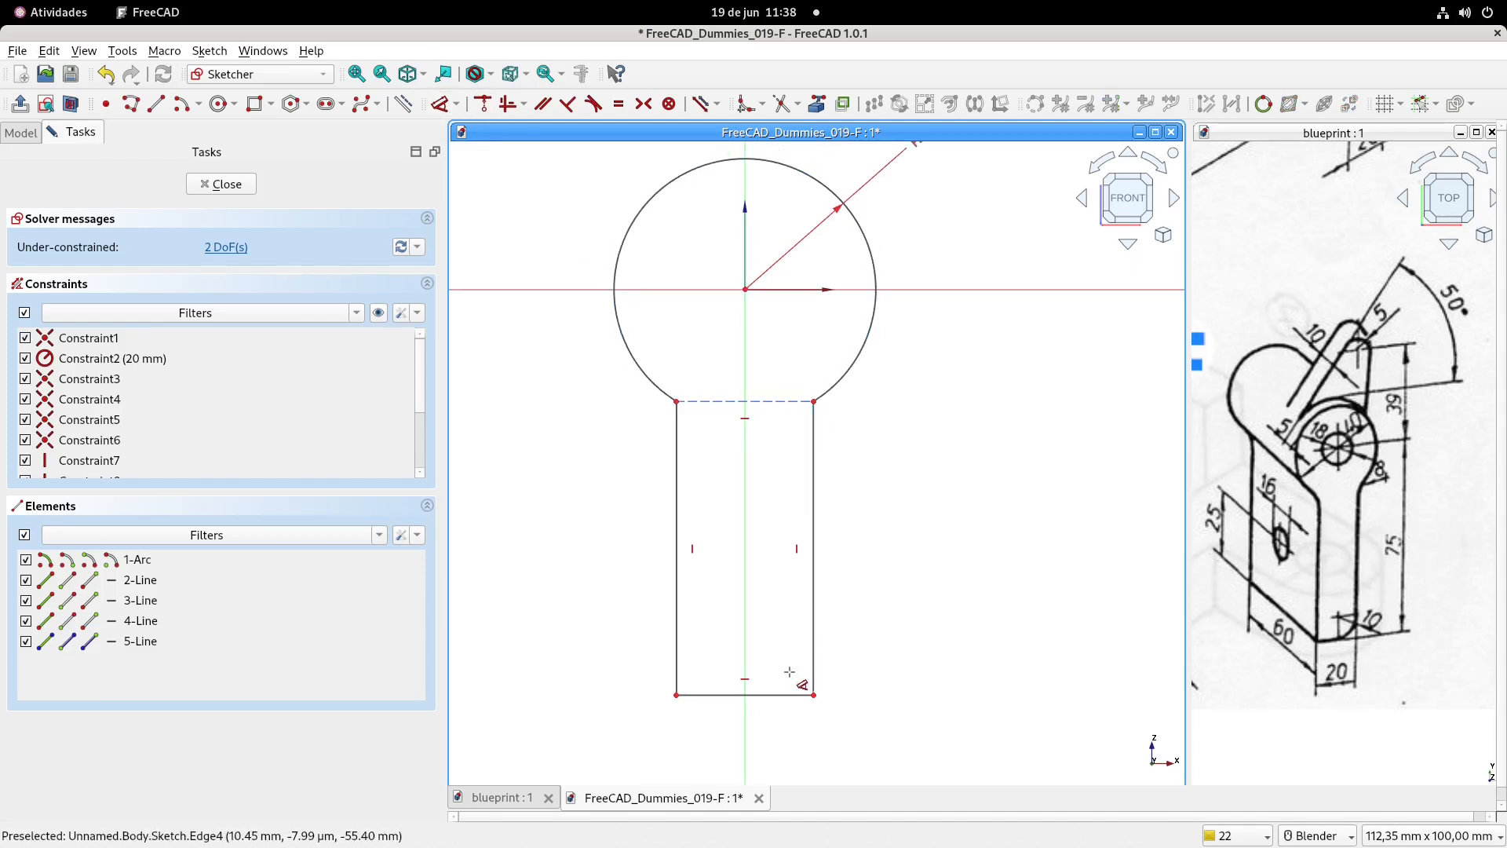
pyautogui.click(777, 695)
pyautogui.click(794, 743)
pyautogui.write('20')
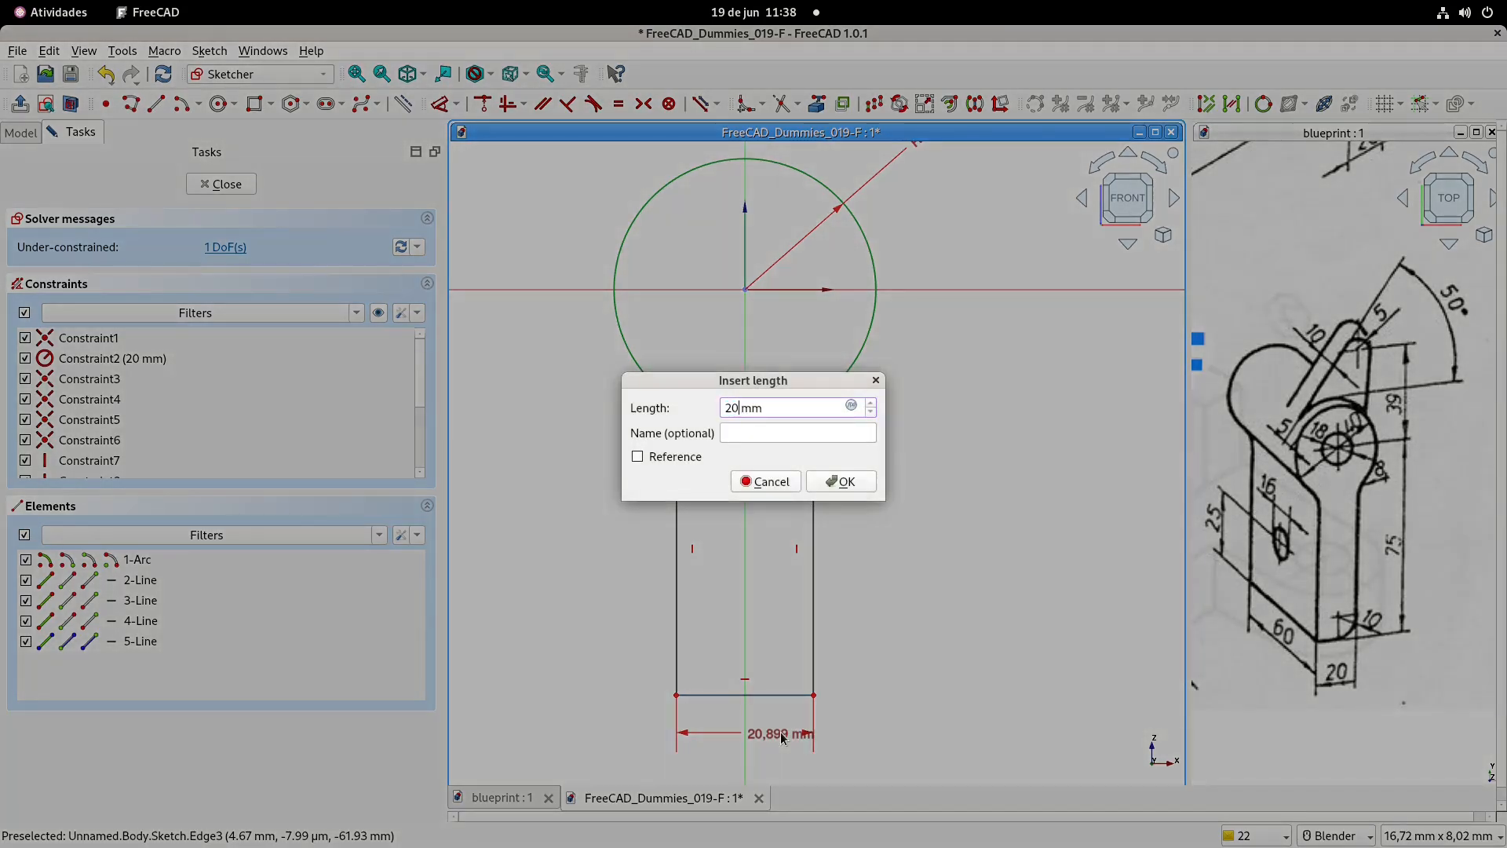
pyautogui.press('Return')
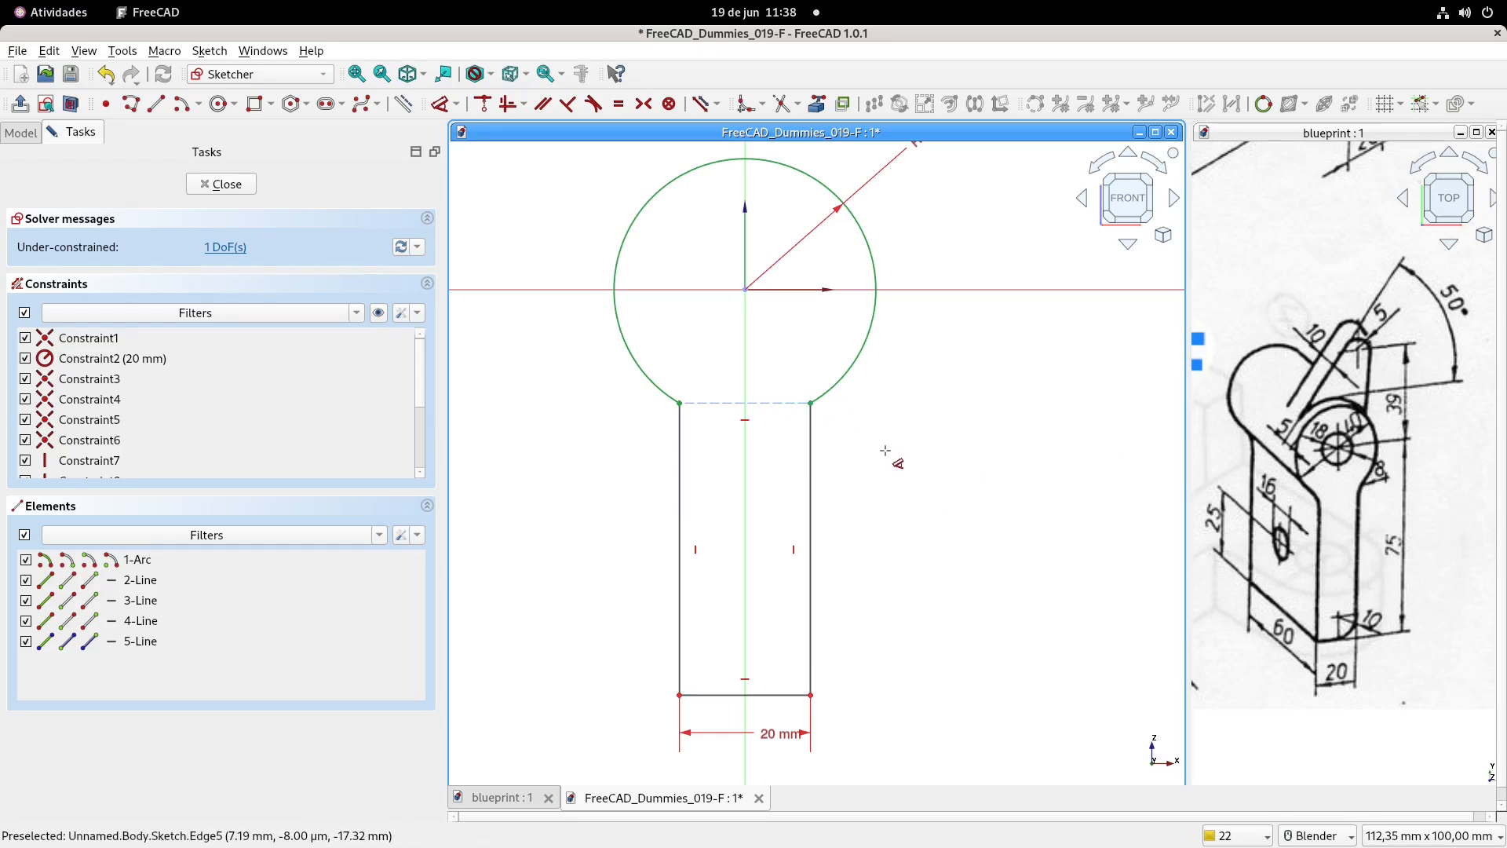
# - Constrain the rectangle's lower-right corner to 75 mm below the horizontal axis and leave the sketch
pyautogui.keyDown('shift'); pyautogui.moveTo(897, 398); pyautogui.dragTo(933, 405, button='middle'); pyautogui.keyUp('shift')
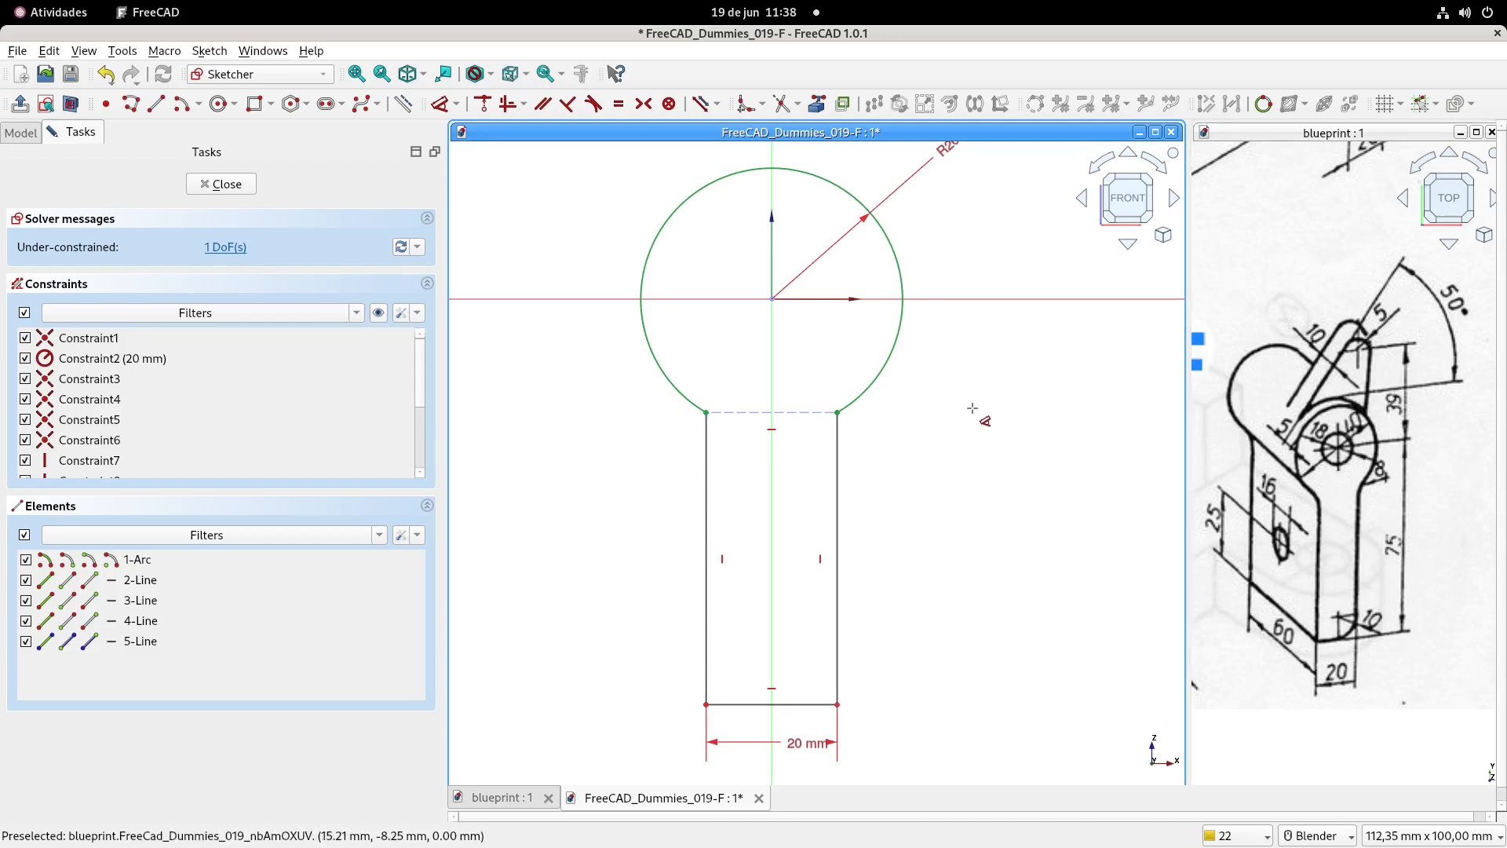
pyautogui.click(839, 705)
pyautogui.click(1030, 536)
pyautogui.write('75')
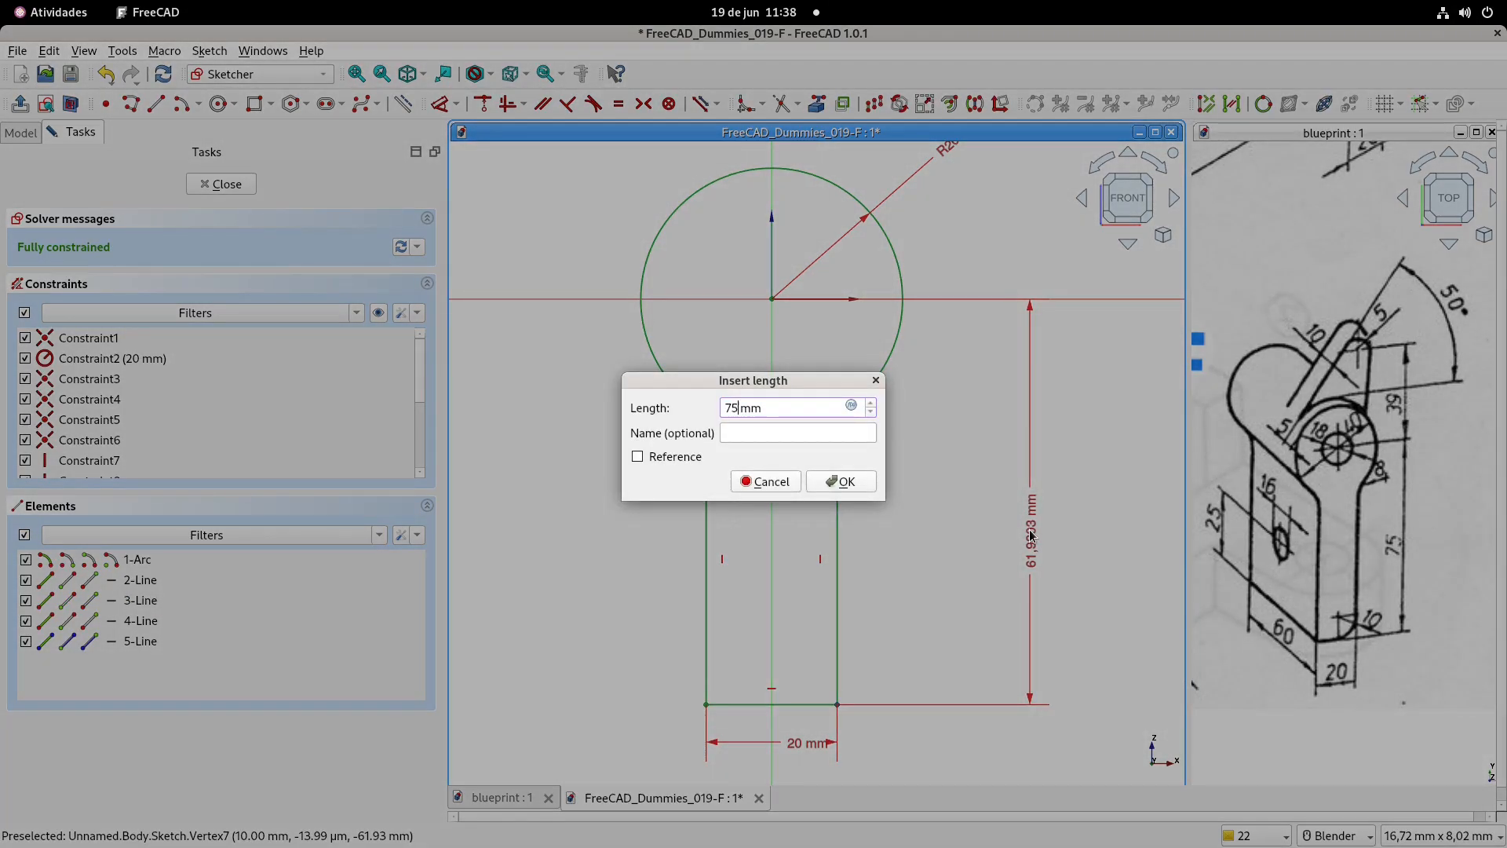
pyautogui.press('Return')
pyautogui.scroll(-3, 926, 485)
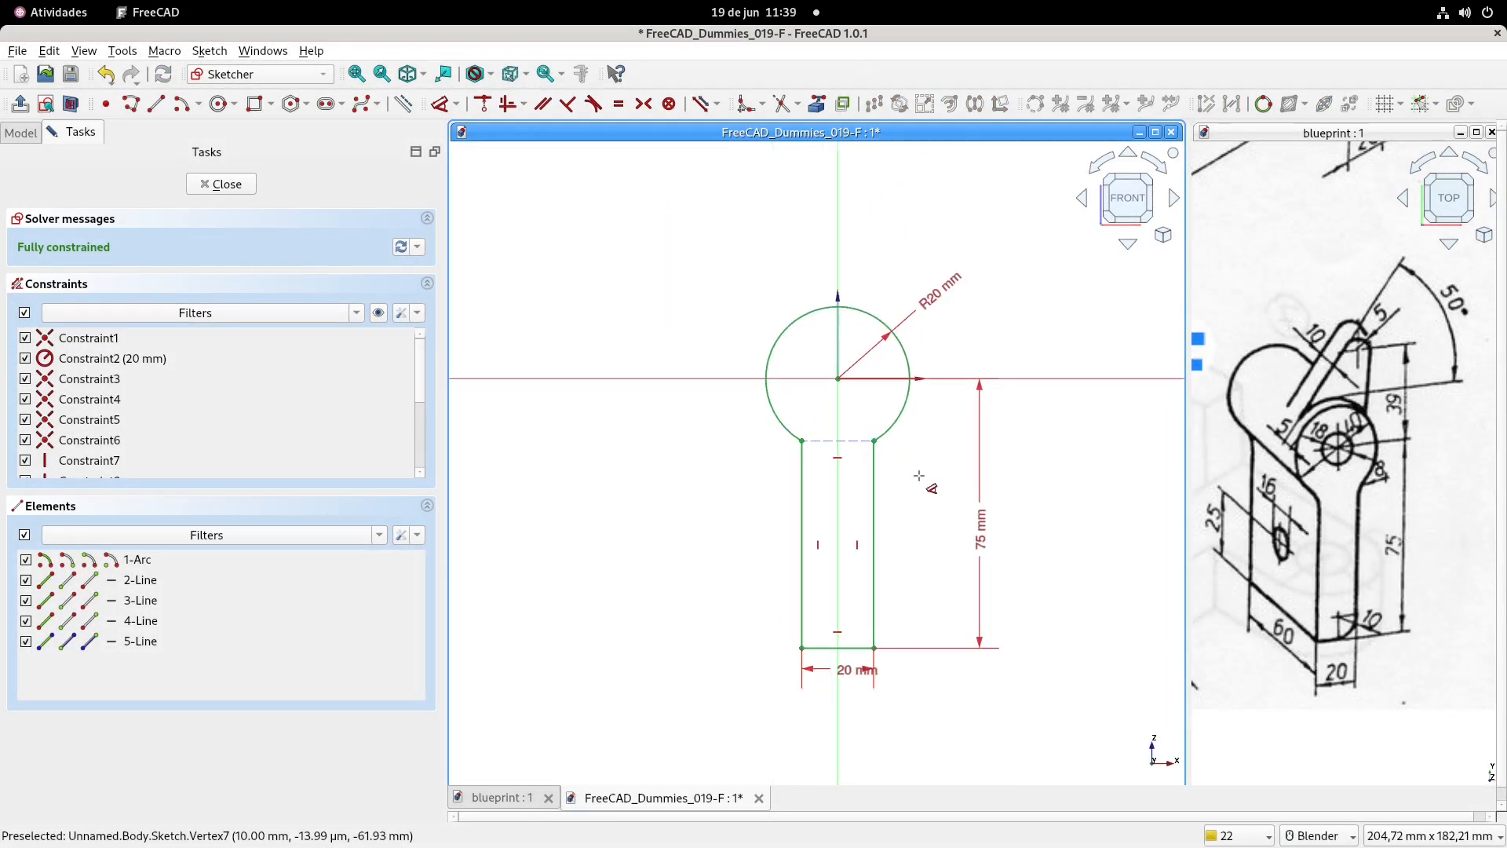
pyautogui.press('Escape')
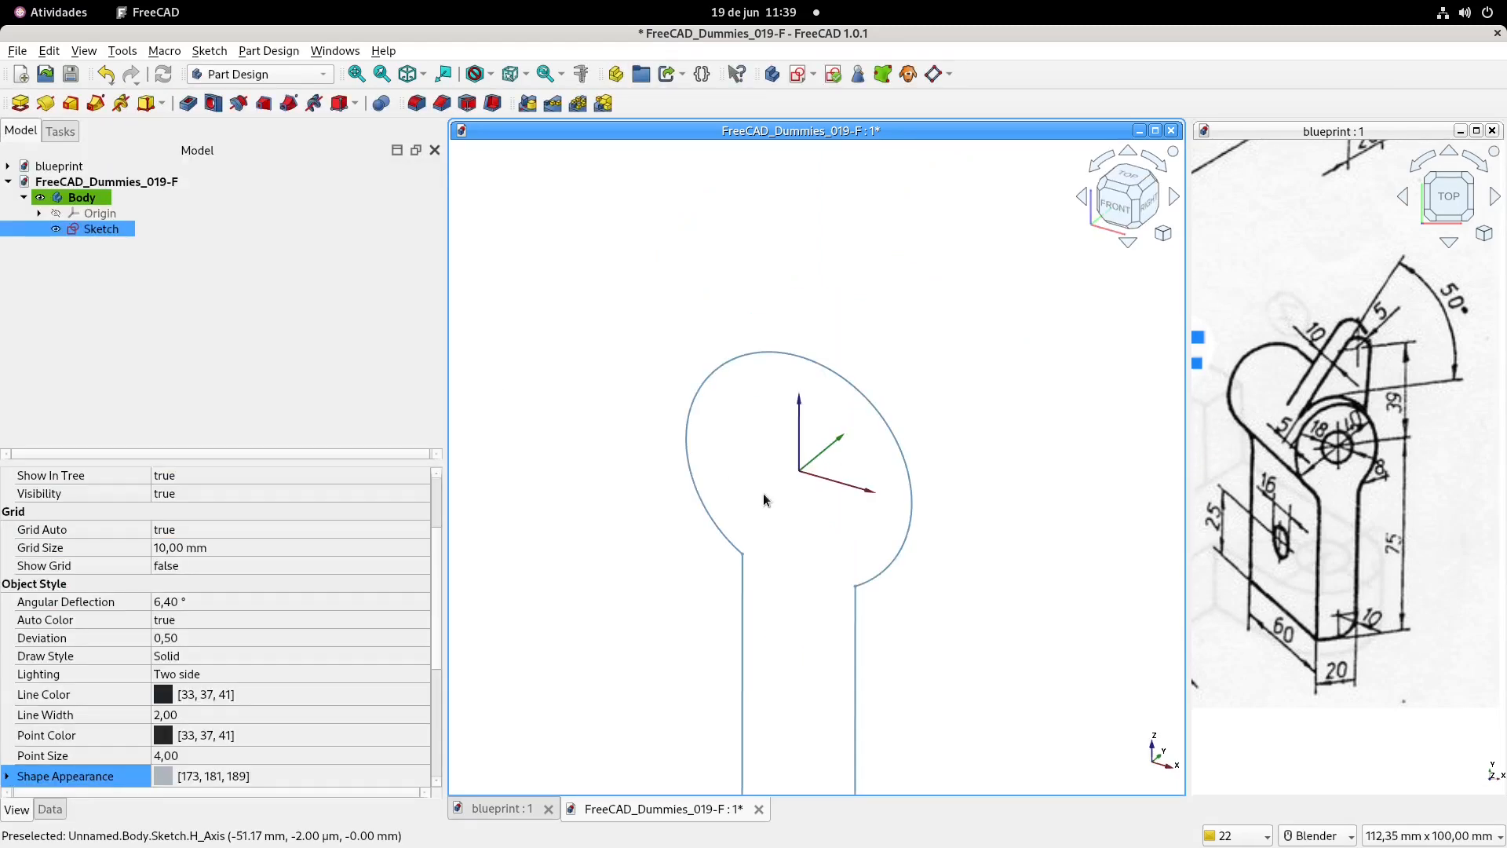
# - Pad the profile sketch 60 mm in the reversed direction
pyautogui.click(20, 103)
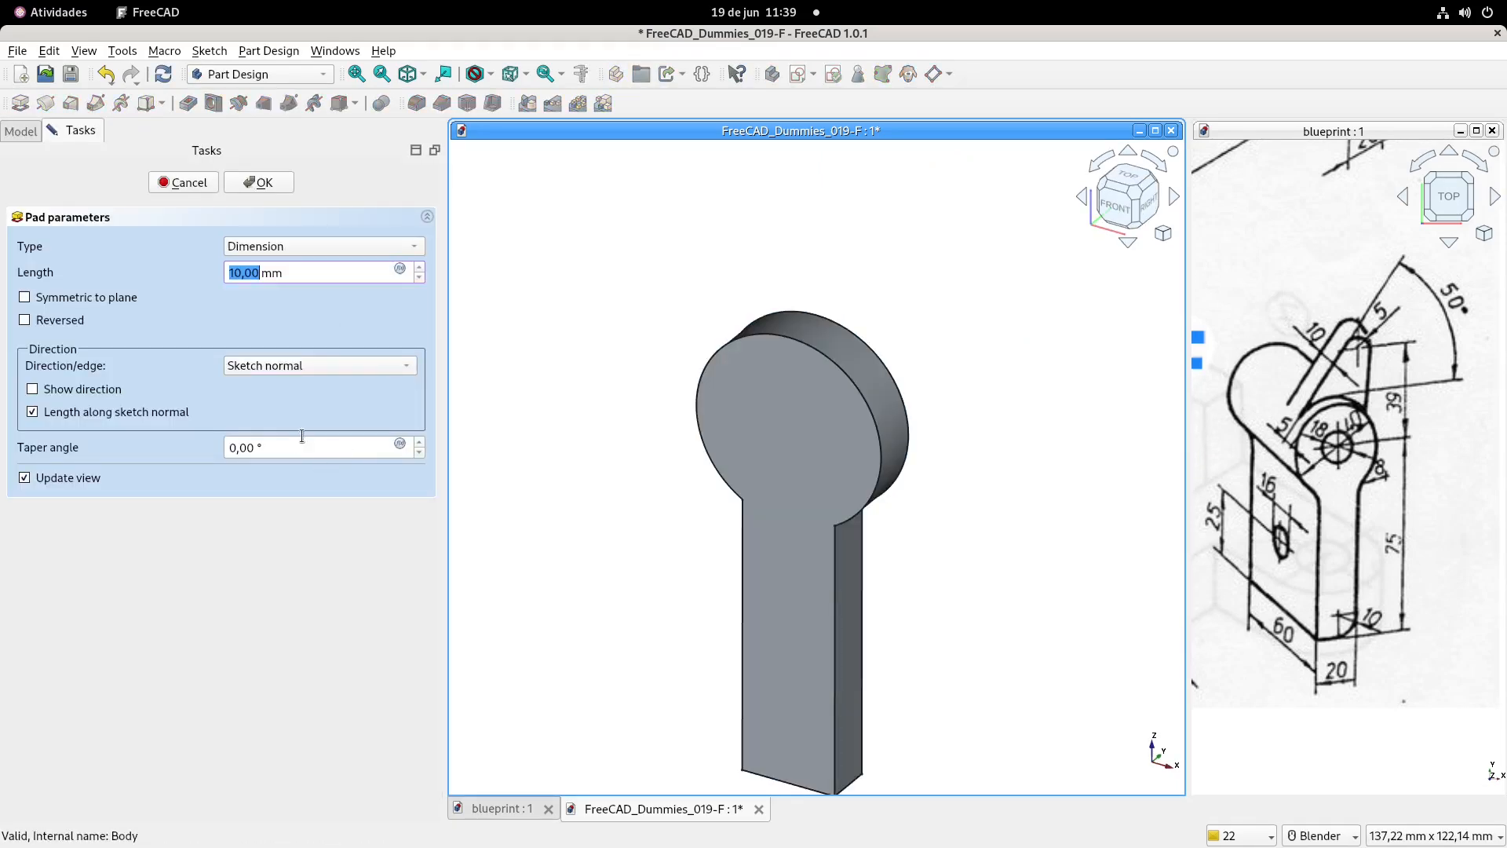
pyautogui.write('60')
pyautogui.click(24, 320)
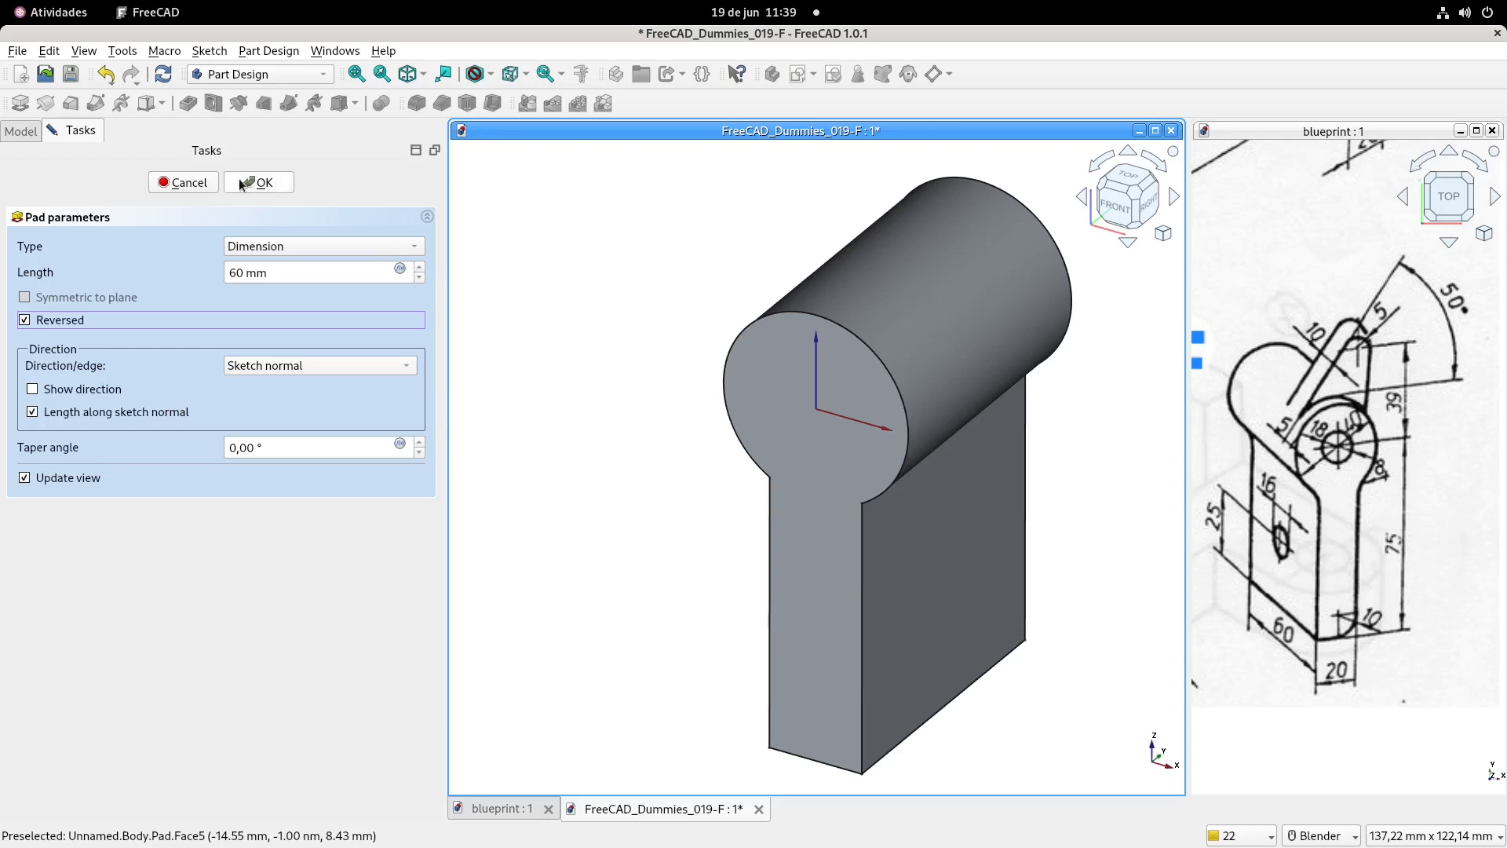
pyautogui.click(264, 182)
# - Fillet the plate's long bottom edge on the right side with a 10 mm radius
pyautogui.scroll(-3, 614, 420)
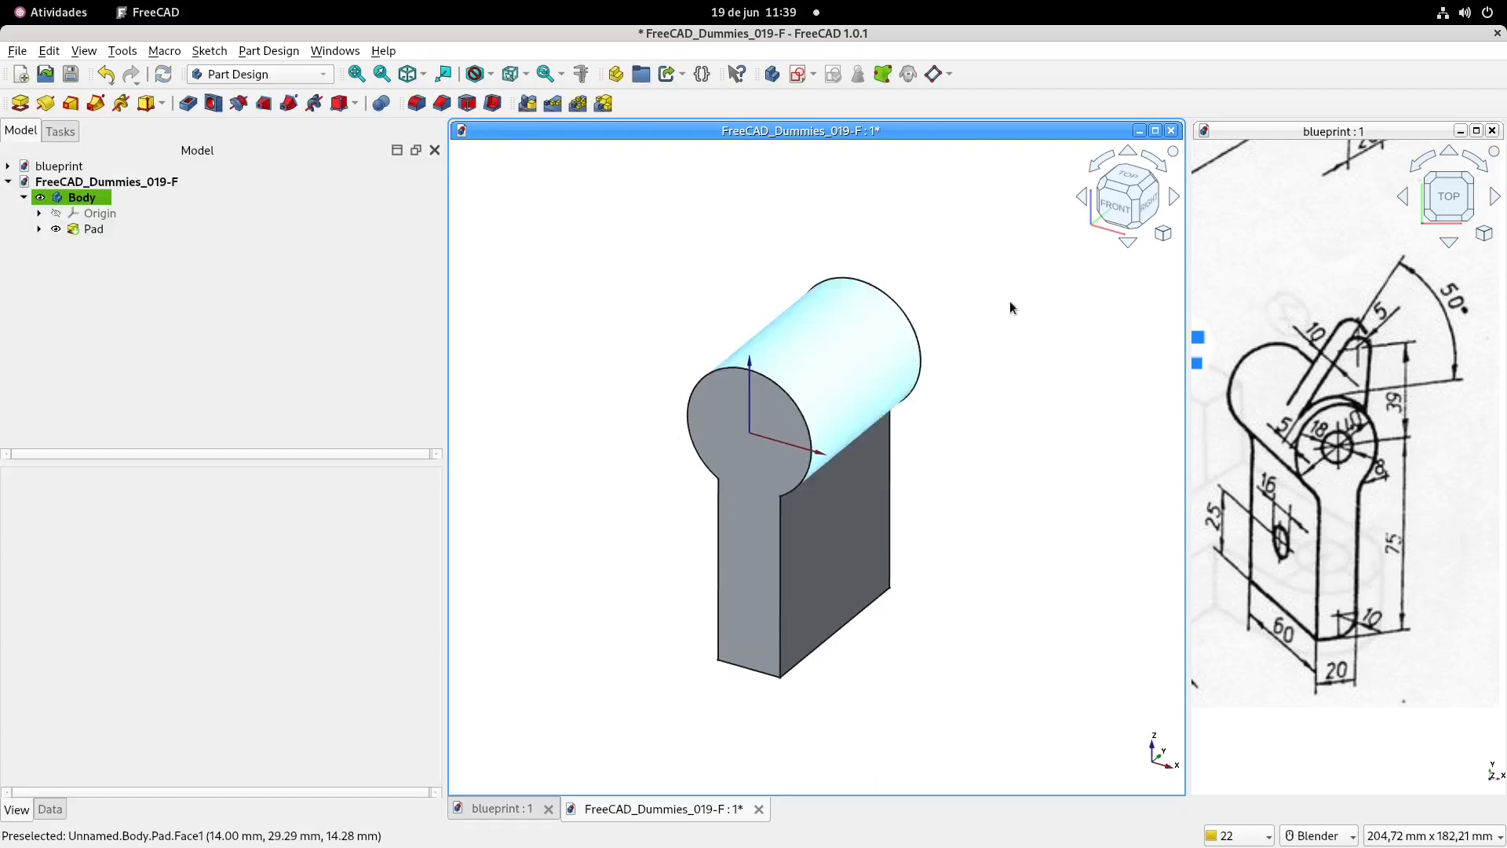
pyautogui.moveTo(841, 351); pyautogui.dragTo(894, 567, button='middle')
pyautogui.moveTo(892, 628)
pyautogui.mouseDown(button='middle')
pyautogui.moveTo(871, 605)
pyautogui.moveTo(883, 606)
pyautogui.mouseUp(button='middle')
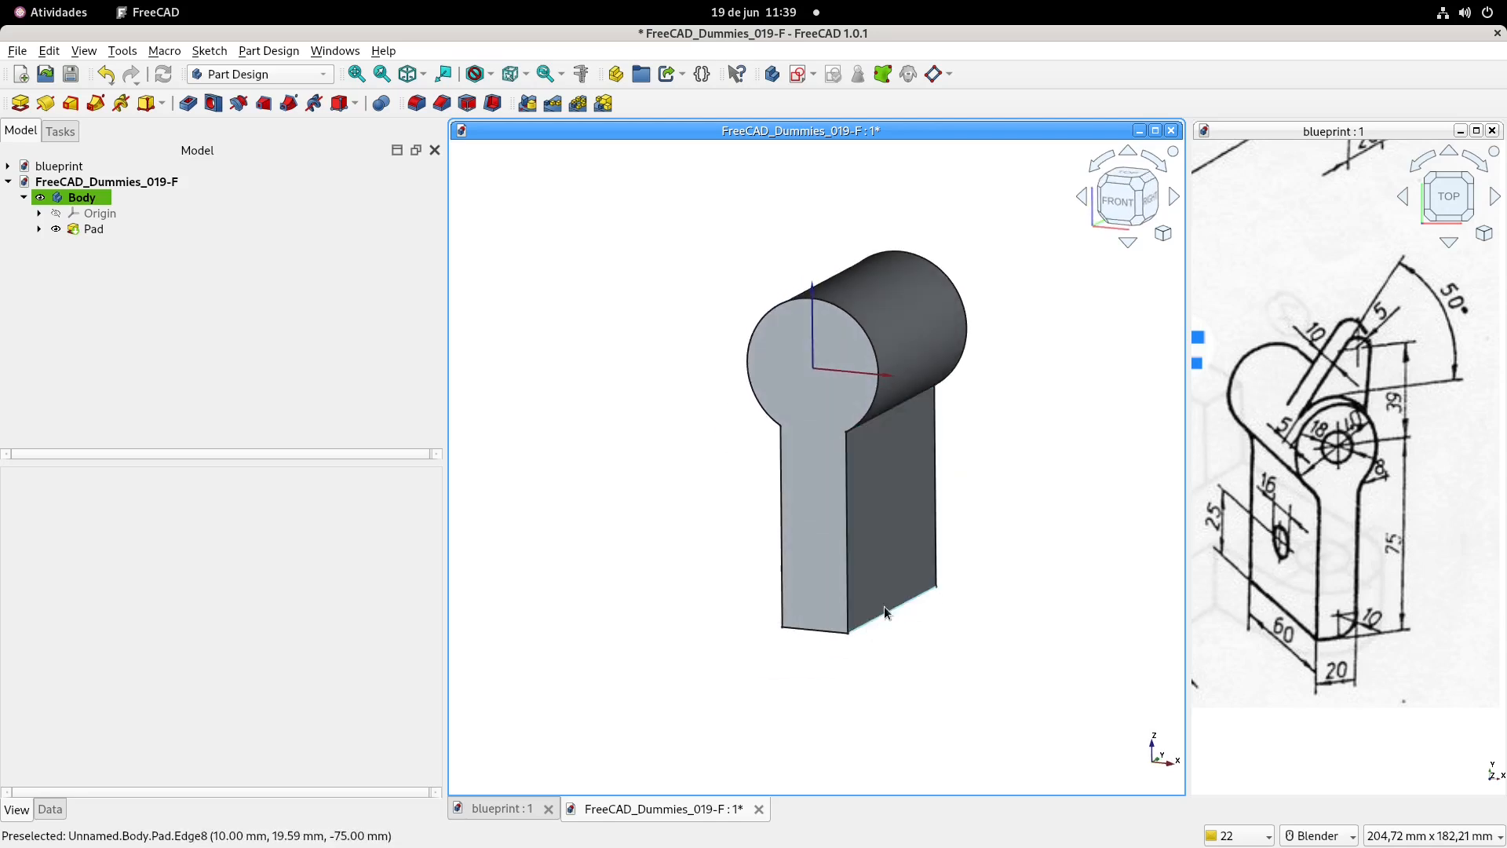
pyautogui.click(885, 613)
pyautogui.moveTo(890, 666); pyautogui.dragTo(683, 491, button='middle')
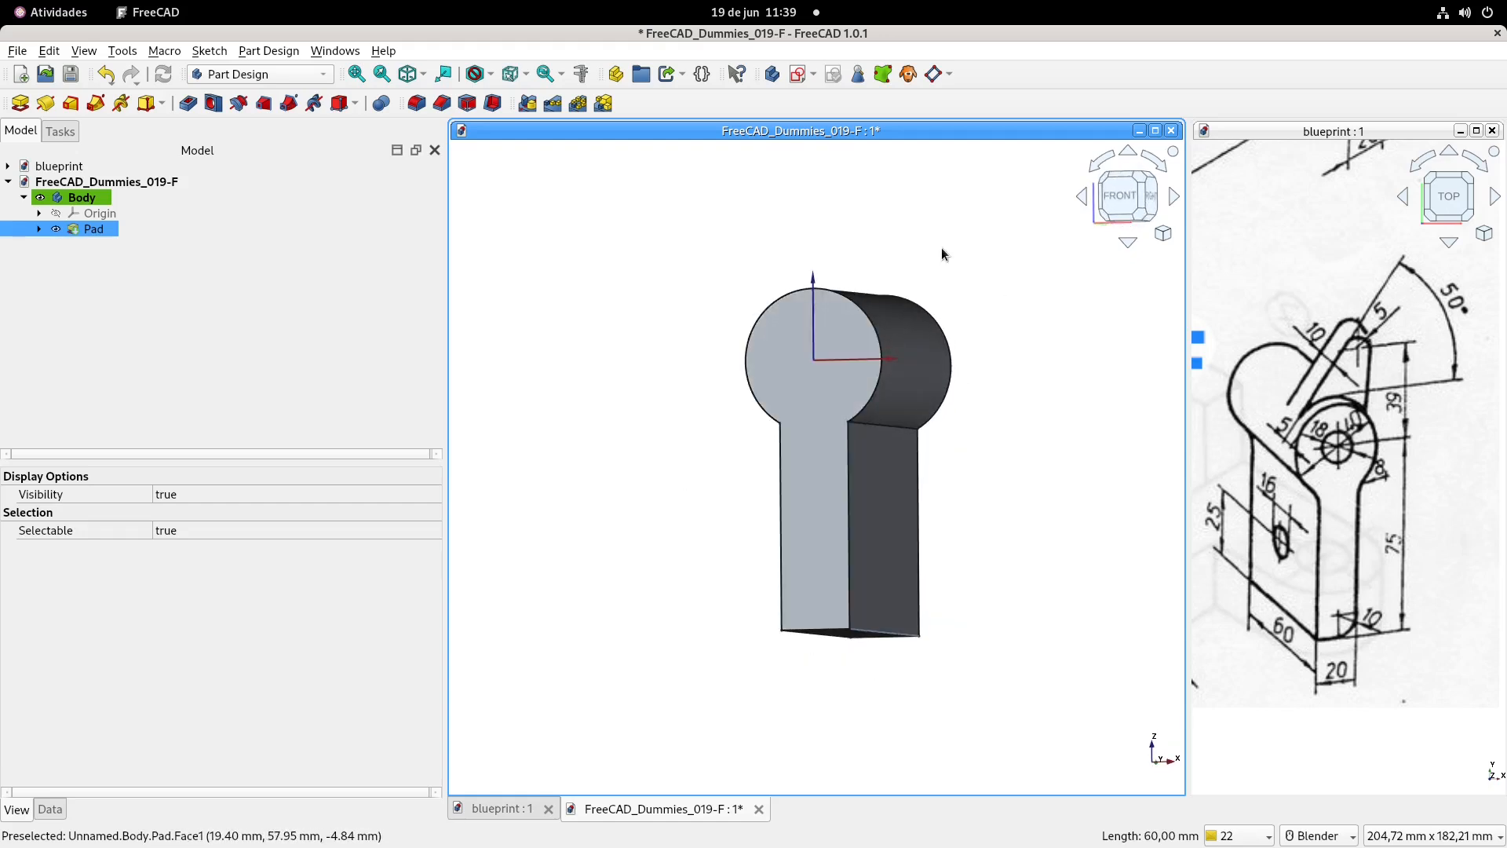
pyautogui.click(417, 107)
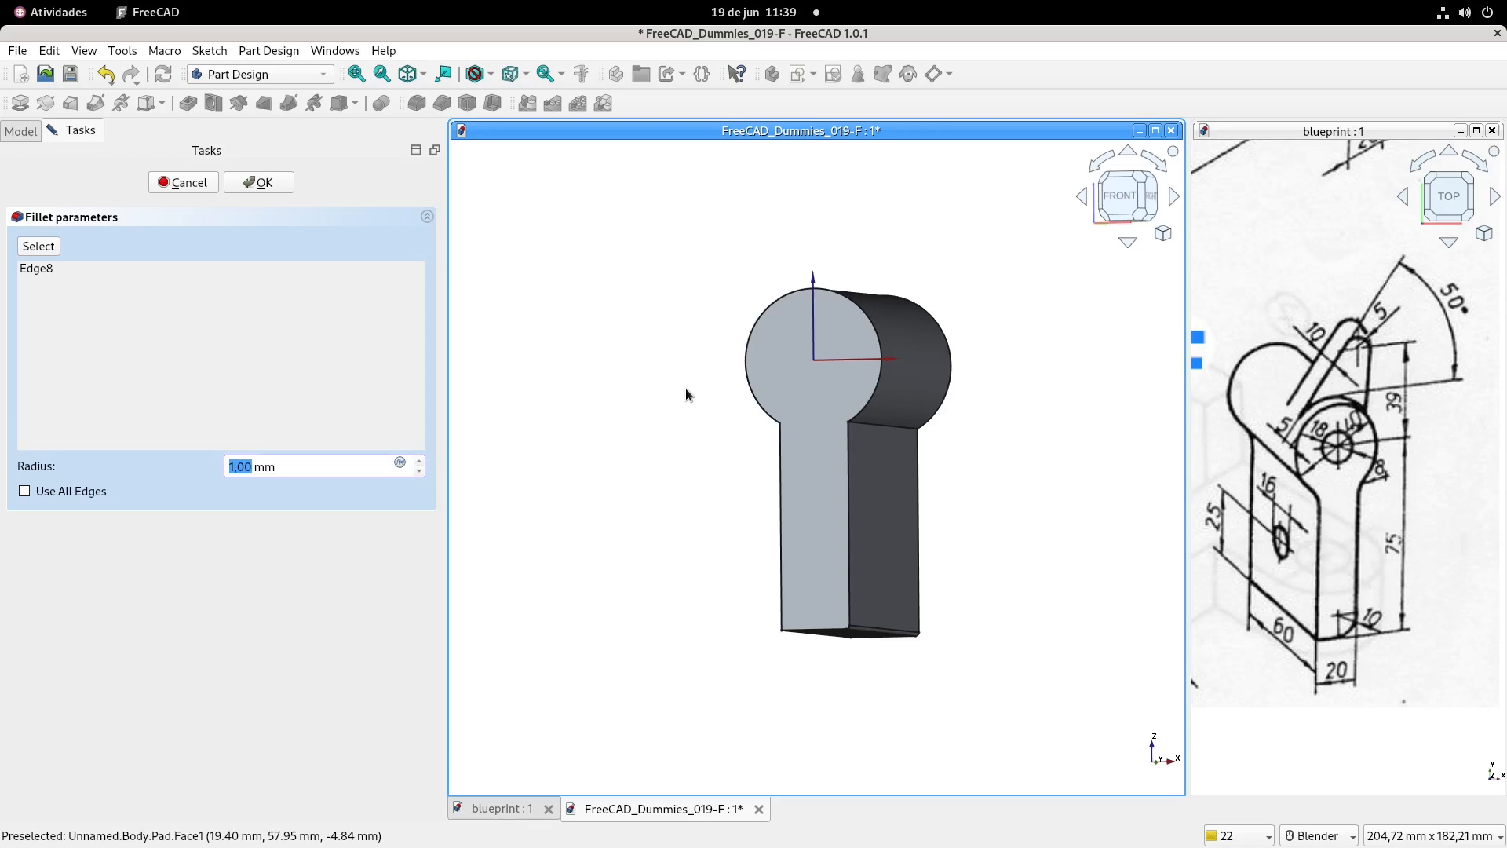
pyautogui.press('Return')
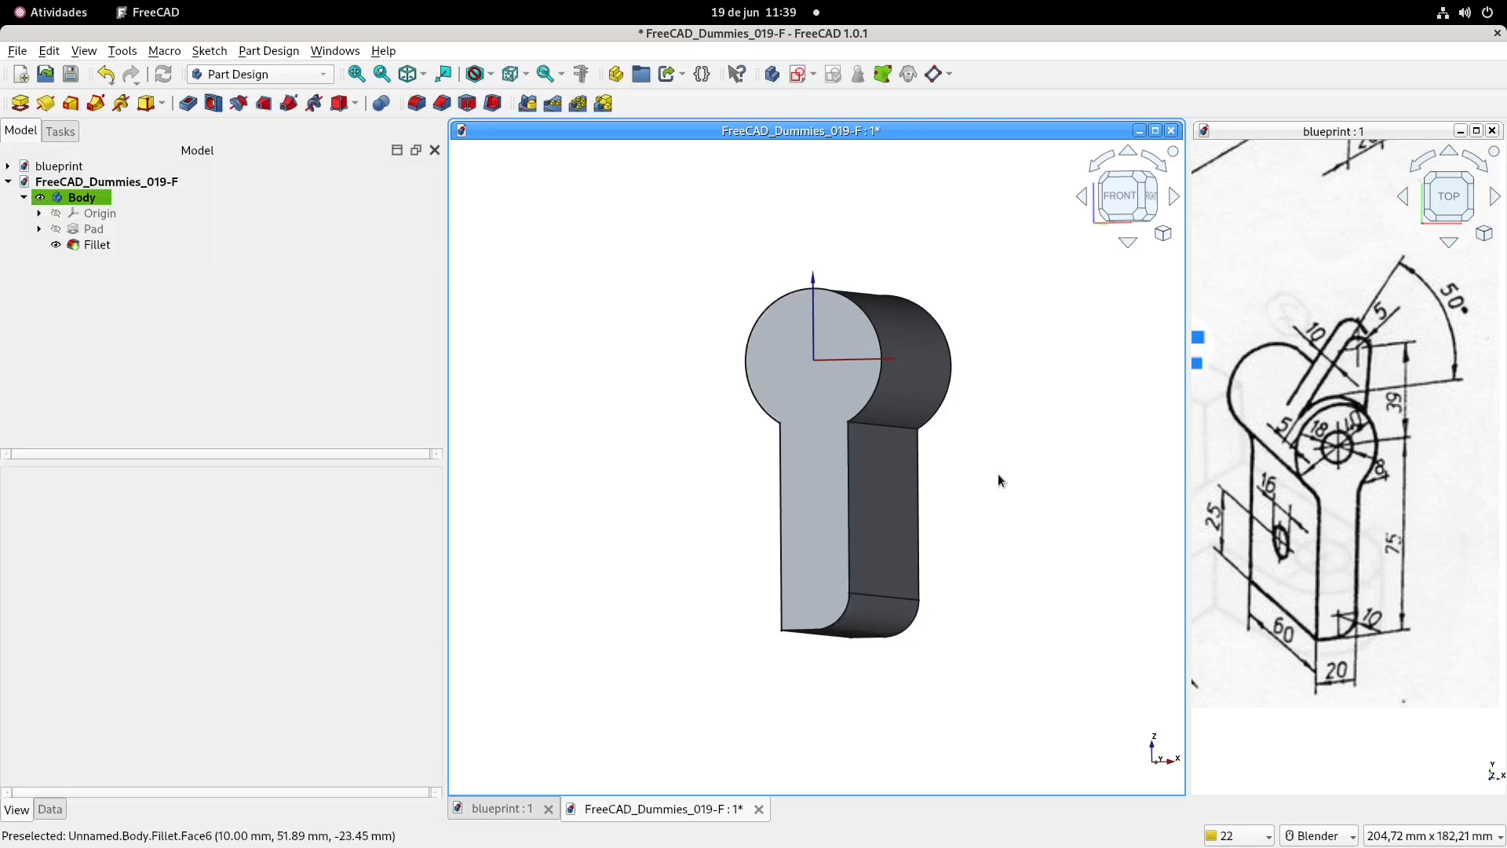
# - Fillet both long edges where the cylinder meets the plate with an 8 mm radius
pyautogui.scroll(4, 888, 441)
pyautogui.click(898, 423)
pyautogui.moveTo(667, 440); pyautogui.dragTo(847, 431, button='middle')
pyautogui.keyDown('ctrl'); pyautogui.click(587, 438); pyautogui.keyUp('ctrl')
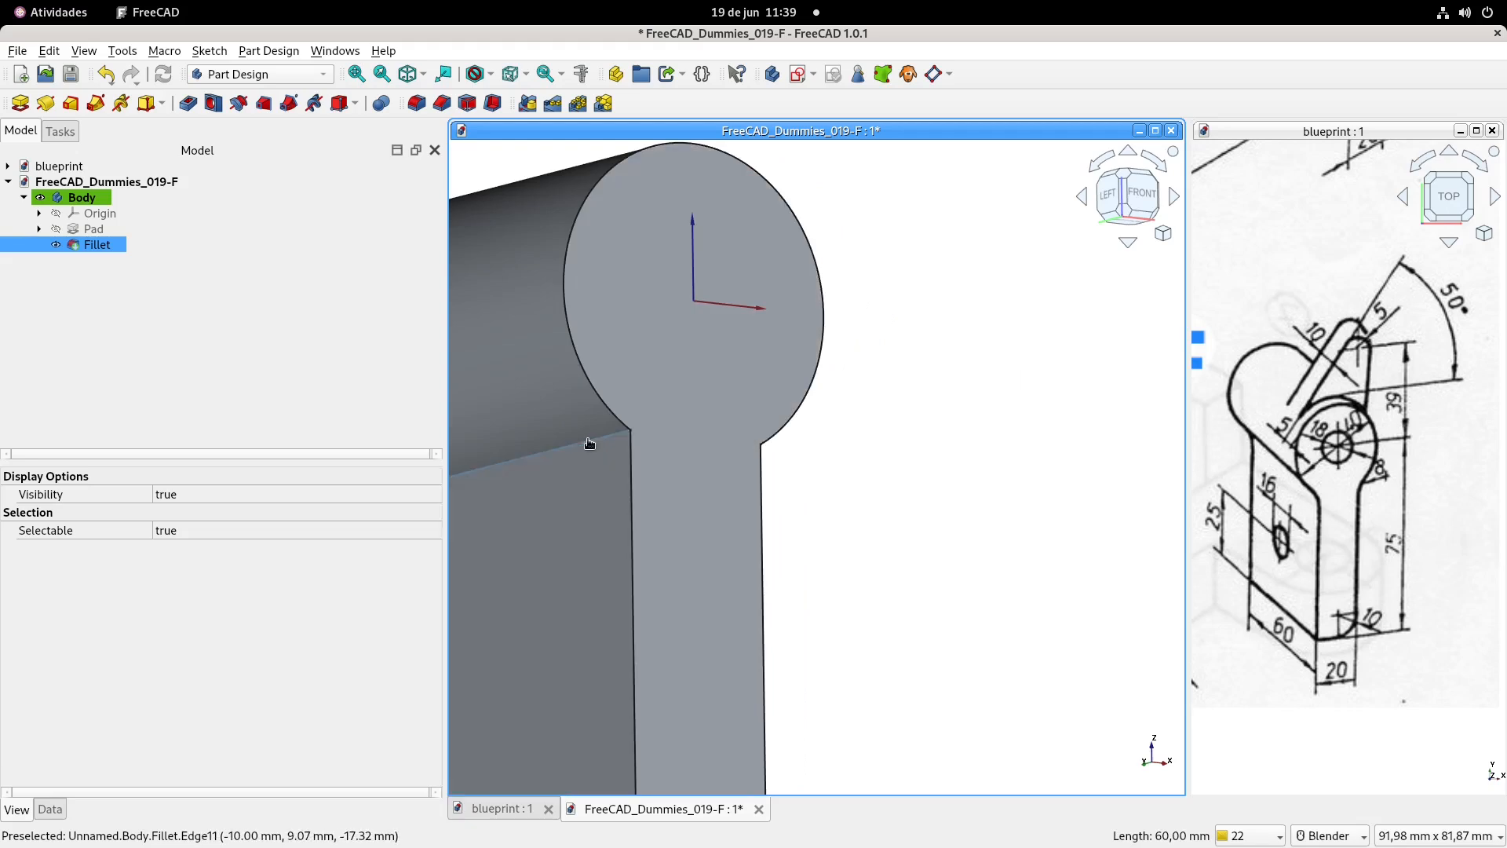
pyautogui.click(414, 100)
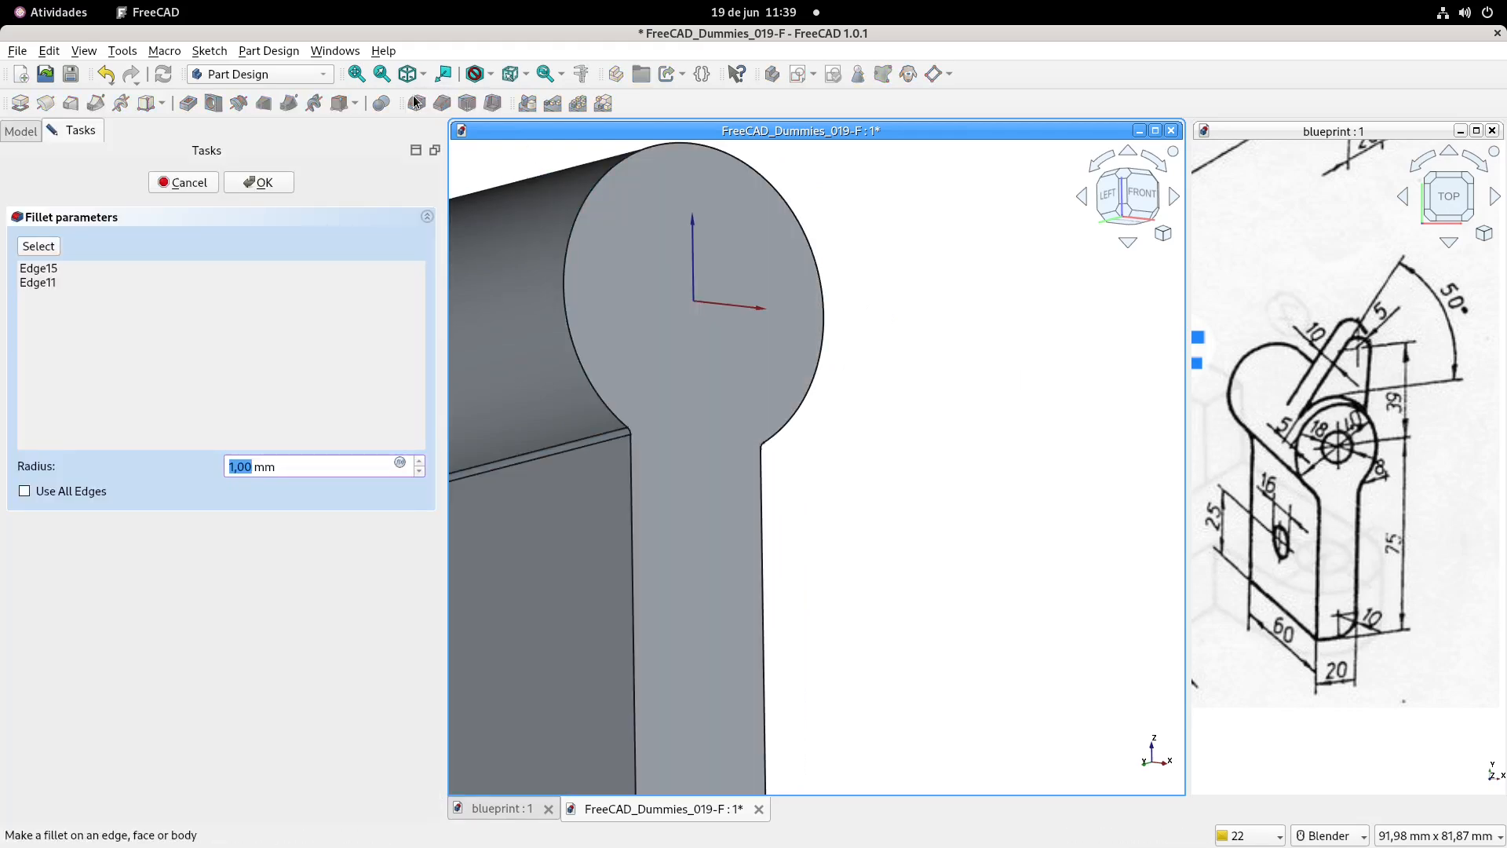
pyautogui.write('8')
pyautogui.click(262, 181)
# - Create a new sketch on the XZ-plane in the body
pyautogui.scroll(-3, 683, 400)
pyautogui.moveTo(703, 390); pyautogui.dragTo(689, 424, button='middle')
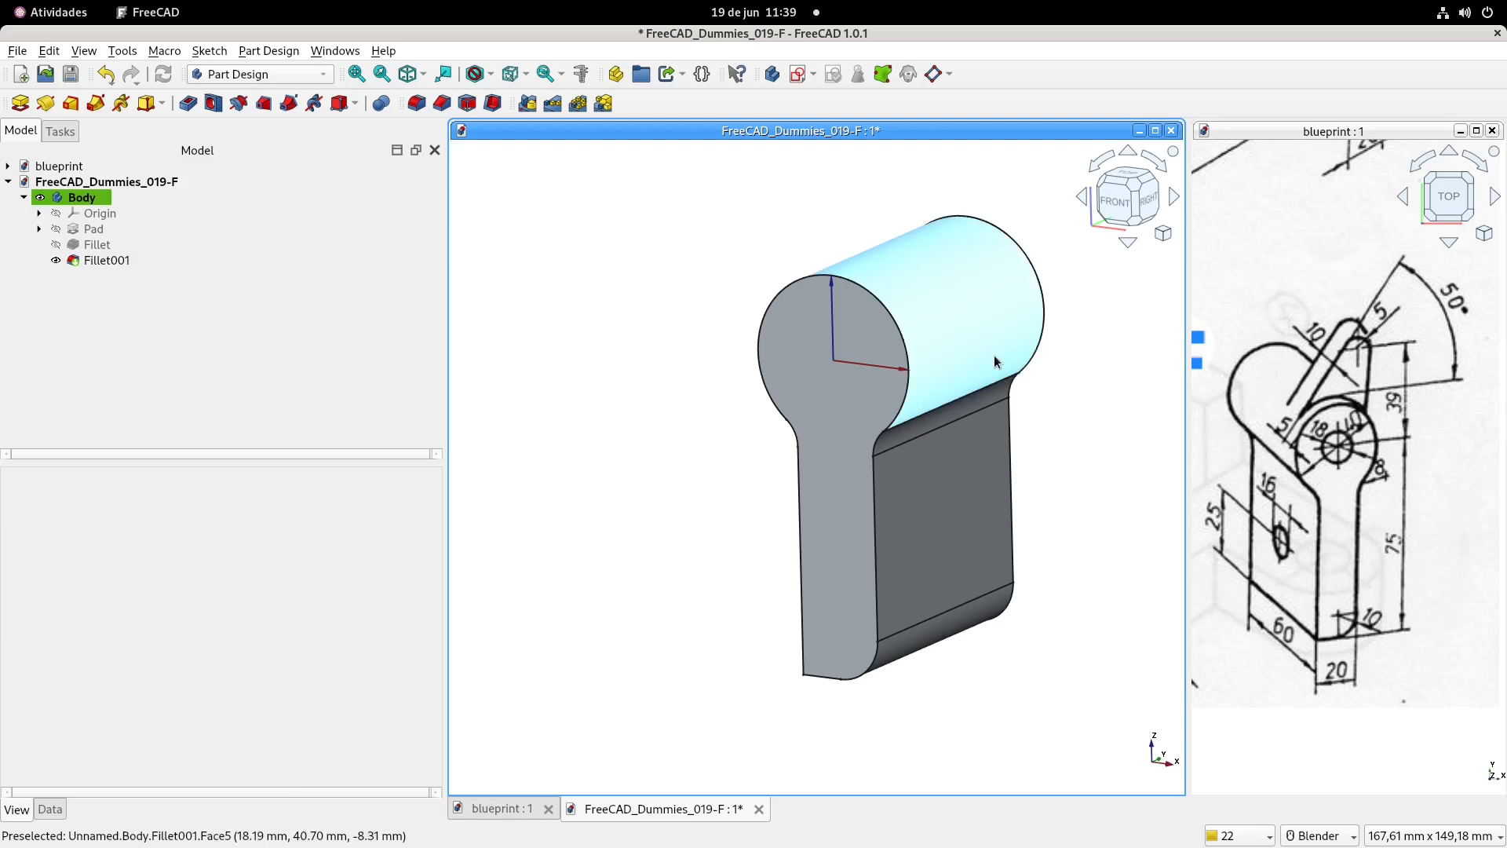
pyautogui.keyDown('shift'); pyautogui.moveTo(996, 360); pyautogui.dragTo(879, 384, button='middle'); pyautogui.keyUp('shift')
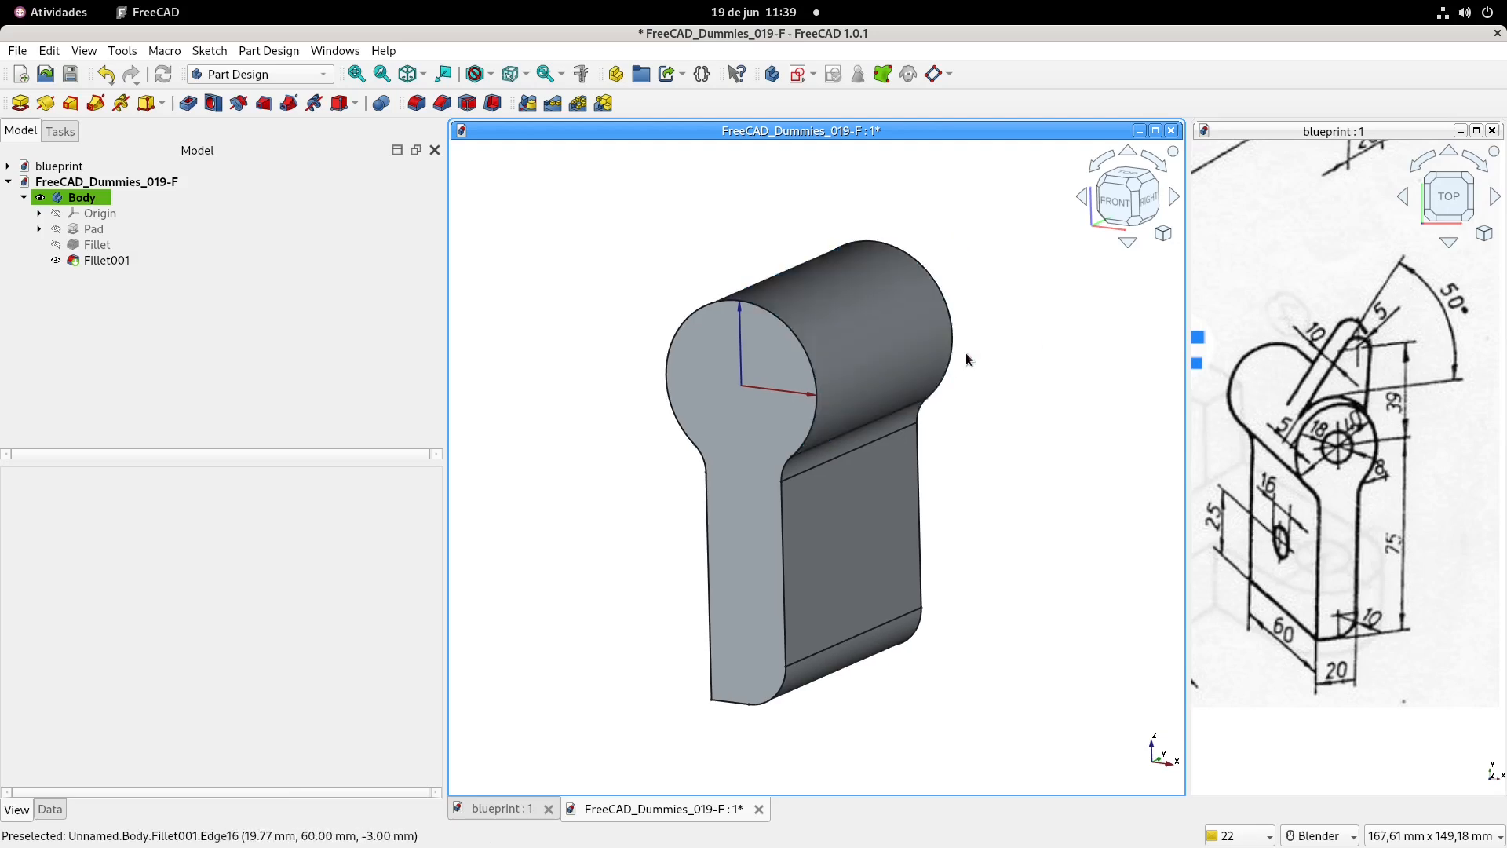
pyautogui.click(796, 75)
pyautogui.keyDown('shift'); pyautogui.moveTo(803, 265); pyautogui.dragTo(793, 392, button='middle'); pyautogui.keyUp('shift')
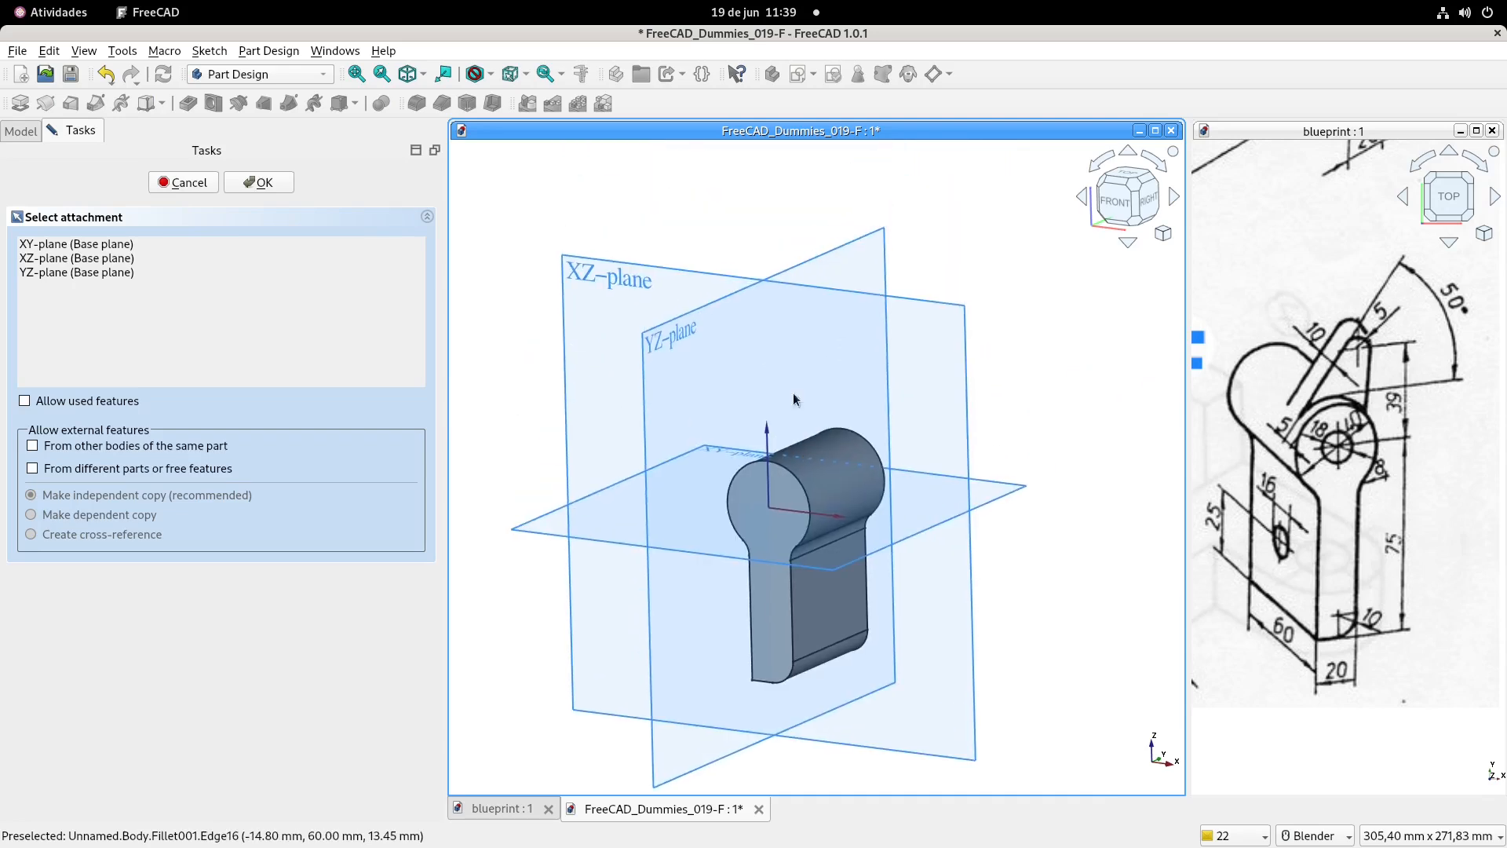
pyautogui.click(611, 283)
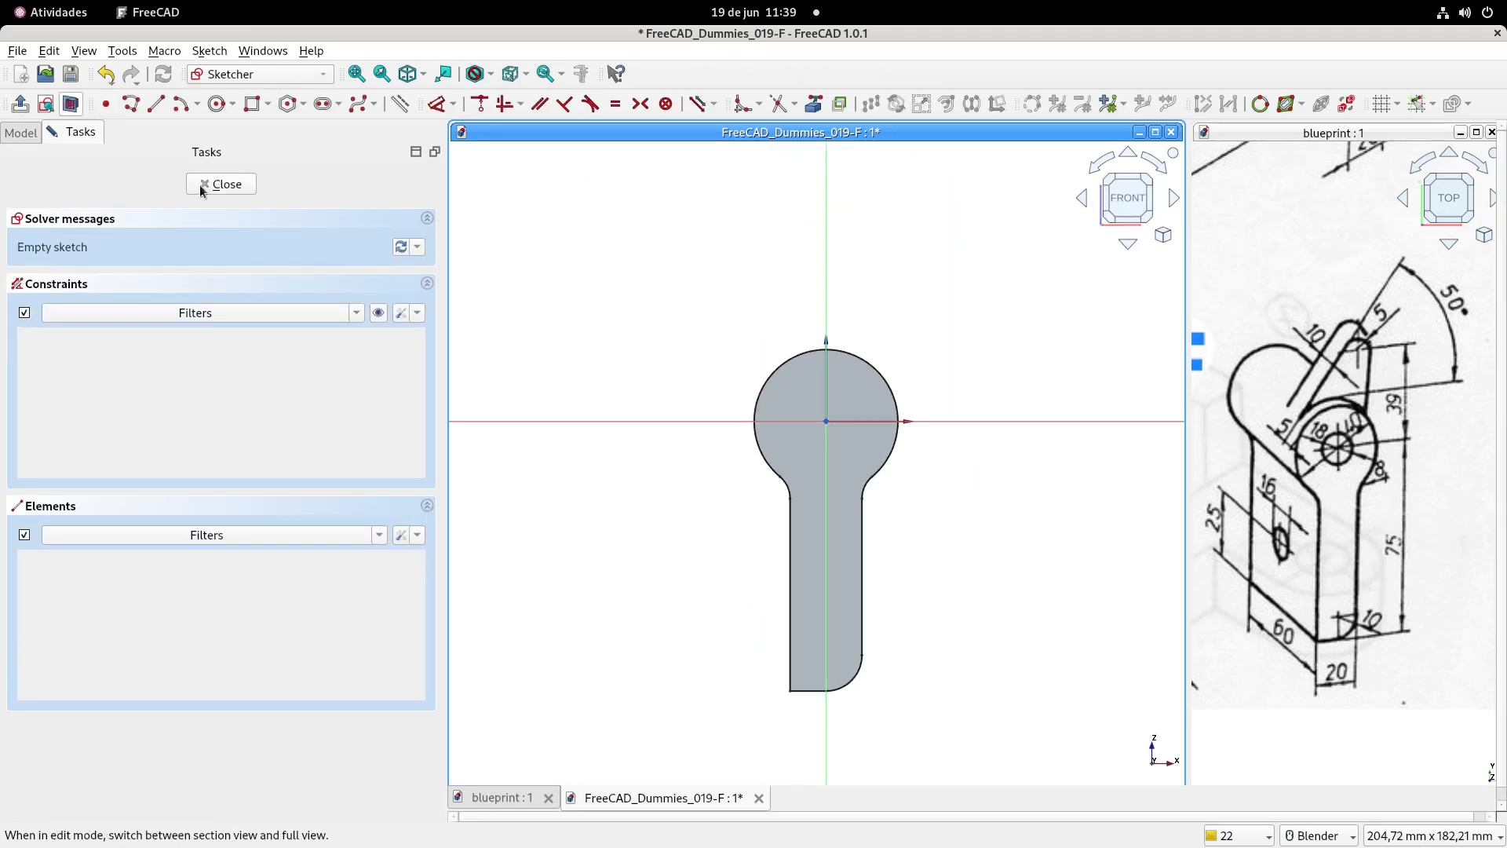
# - Project the cylinder's front arc edge into the sketch as external geometry
pyautogui.scroll(2, 790, 395)
pyautogui.keyDown('shift'); pyautogui.moveTo(790, 396); pyautogui.dragTo(637, 354, button='middle'); pyautogui.keyUp('shift')
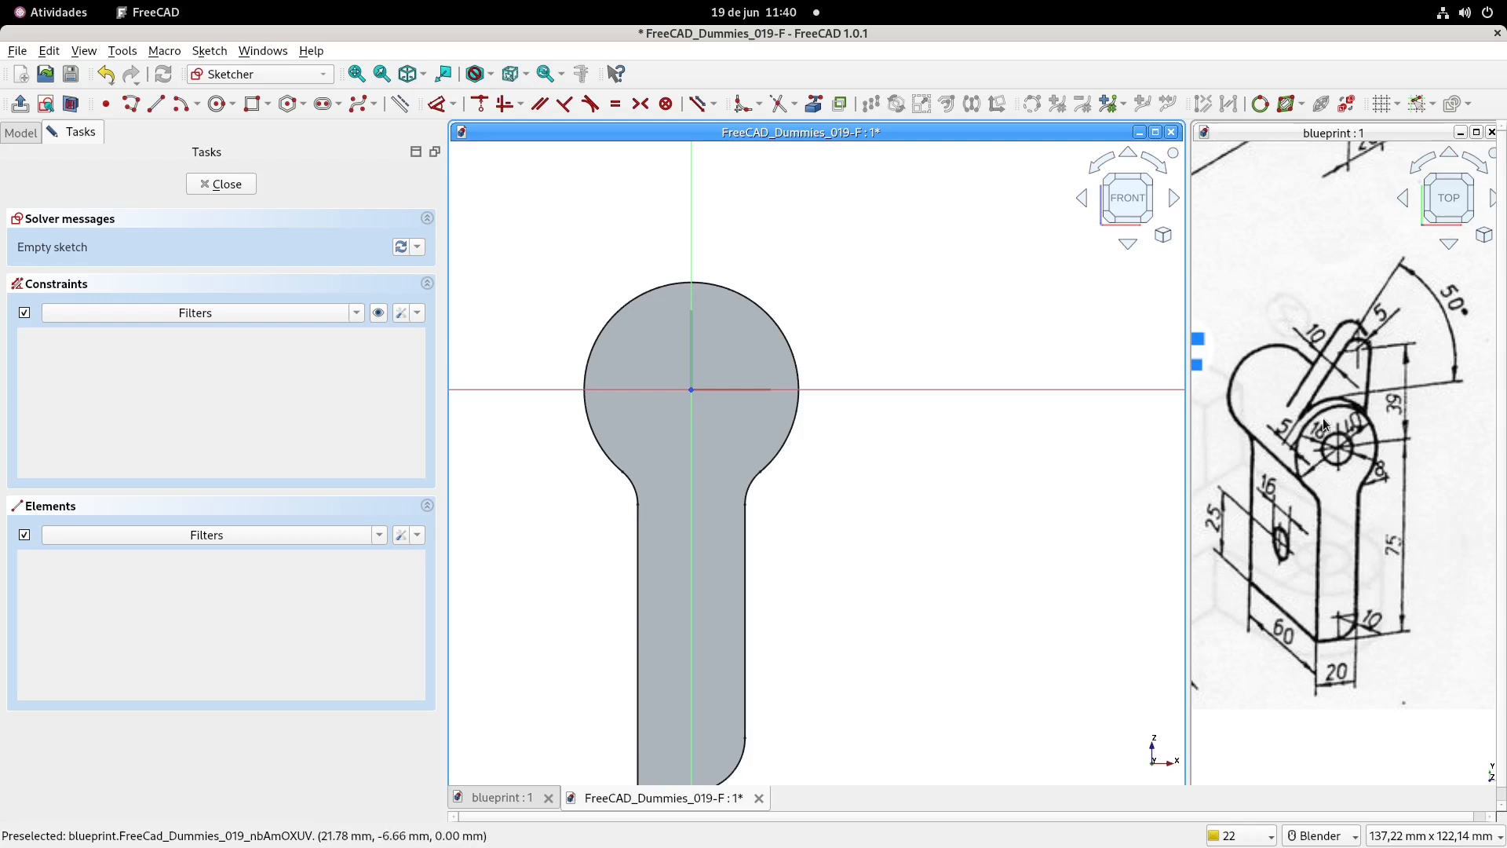
pyautogui.moveTo(816, 291)
pyautogui.keyDown('shift'); pyautogui.mouseDown(button='middle')
pyautogui.moveTo(883, 300)
pyautogui.moveTo(887, 272)
pyautogui.mouseUp(button='middle'); pyautogui.keyUp('shift')
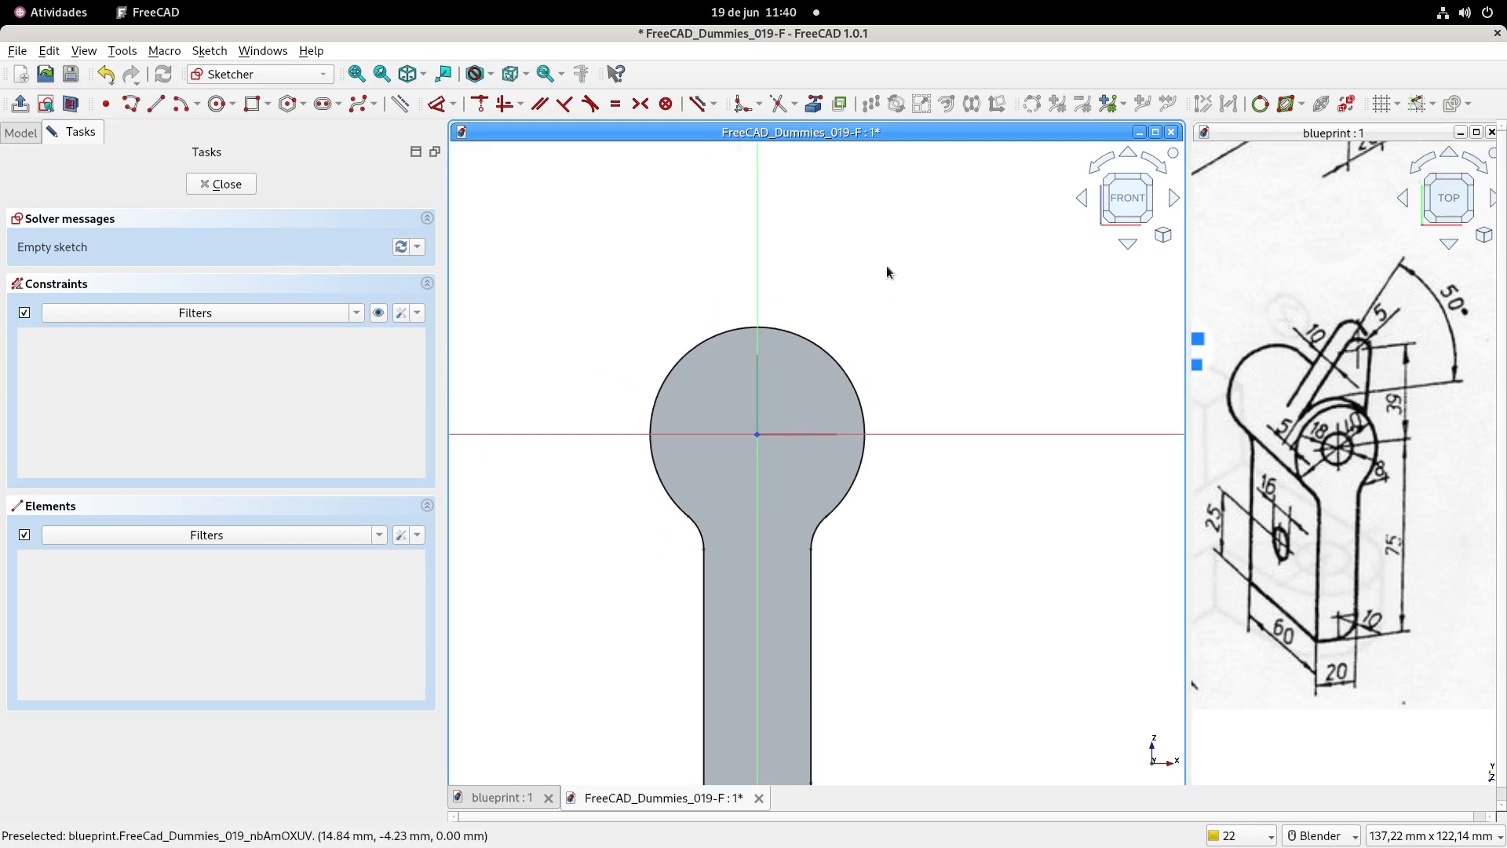
pyautogui.click(157, 105)
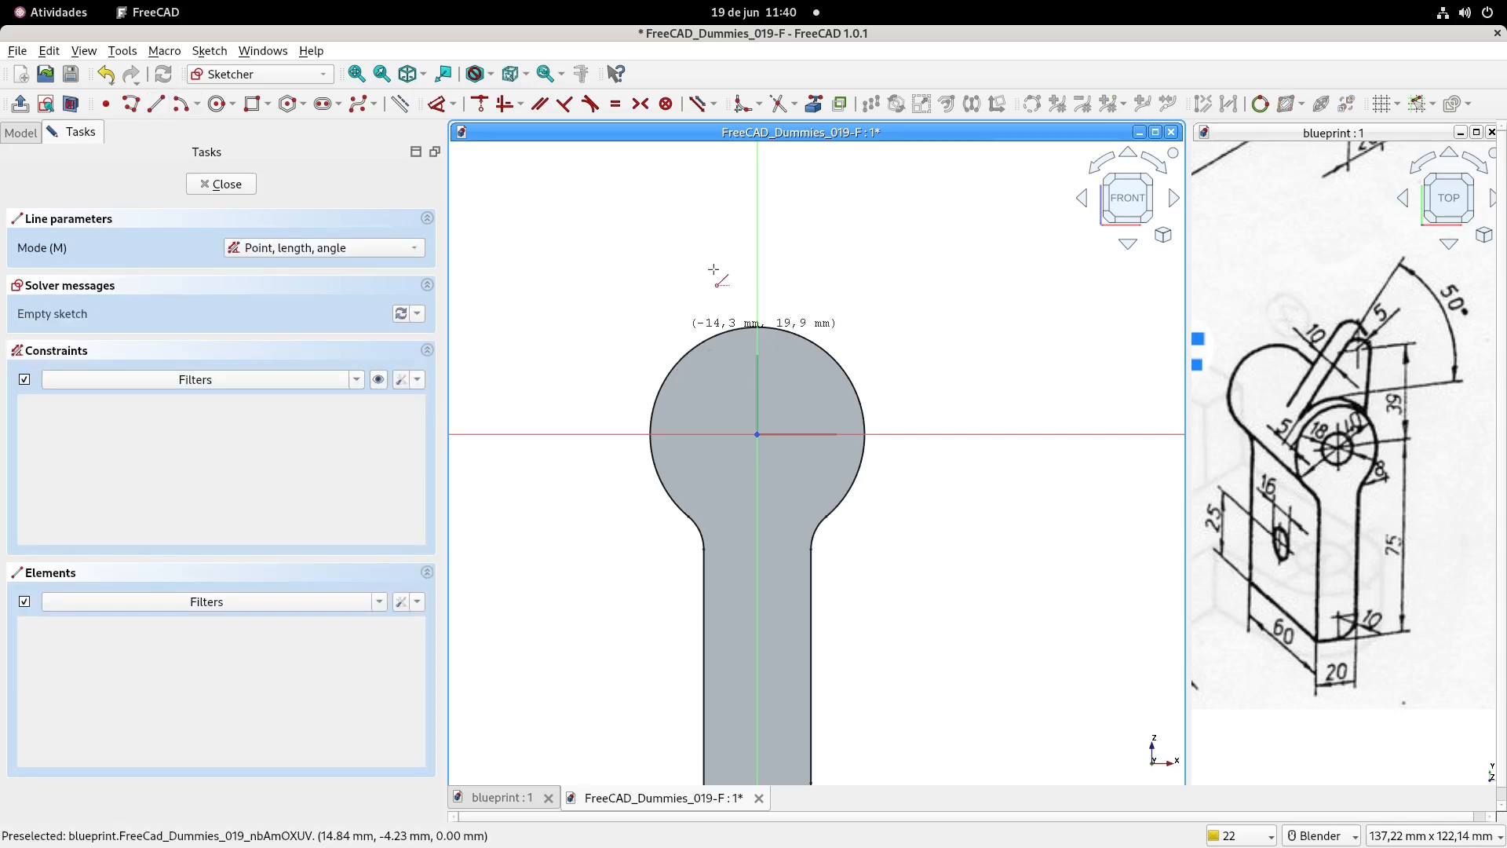
pyautogui.click(815, 105)
pyautogui.click(805, 330)
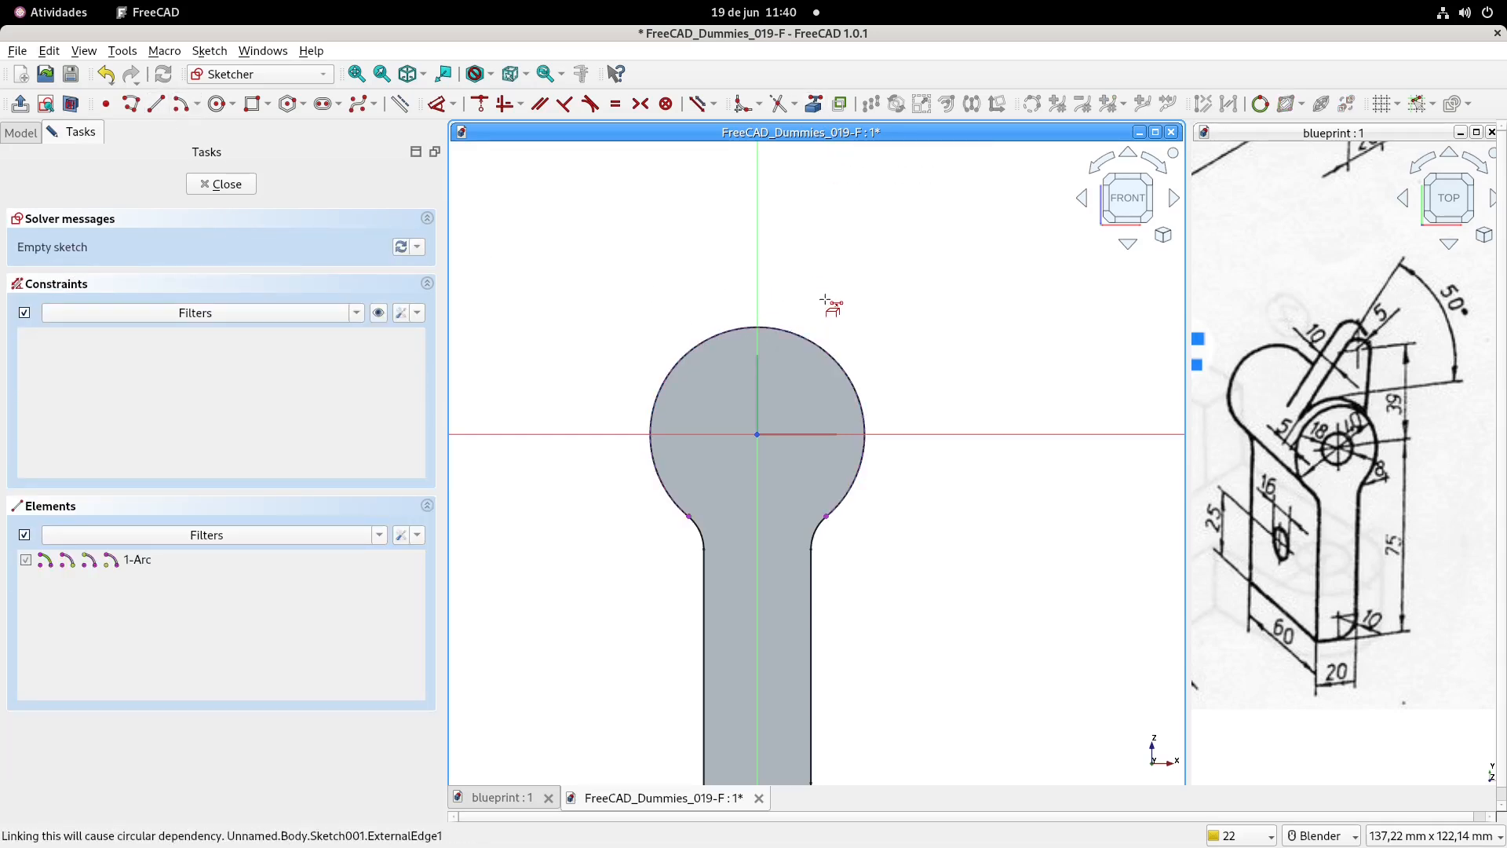
# - Sketch two lines upward from the projected arc: one from its upper left at about 45°, one nearly vertical from its right side
pyautogui.click(156, 105)
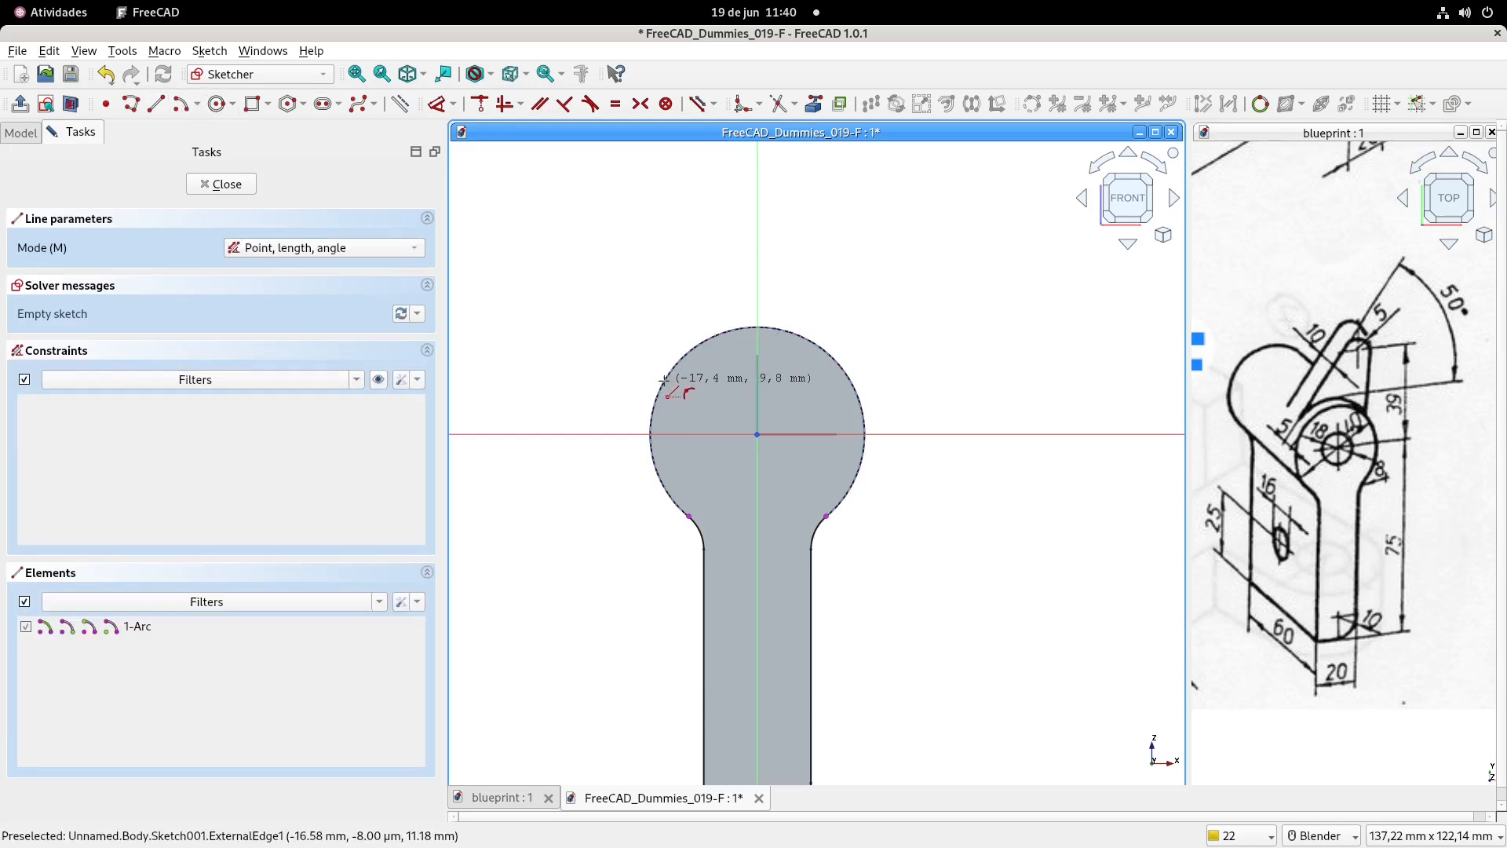
pyautogui.click(689, 352)
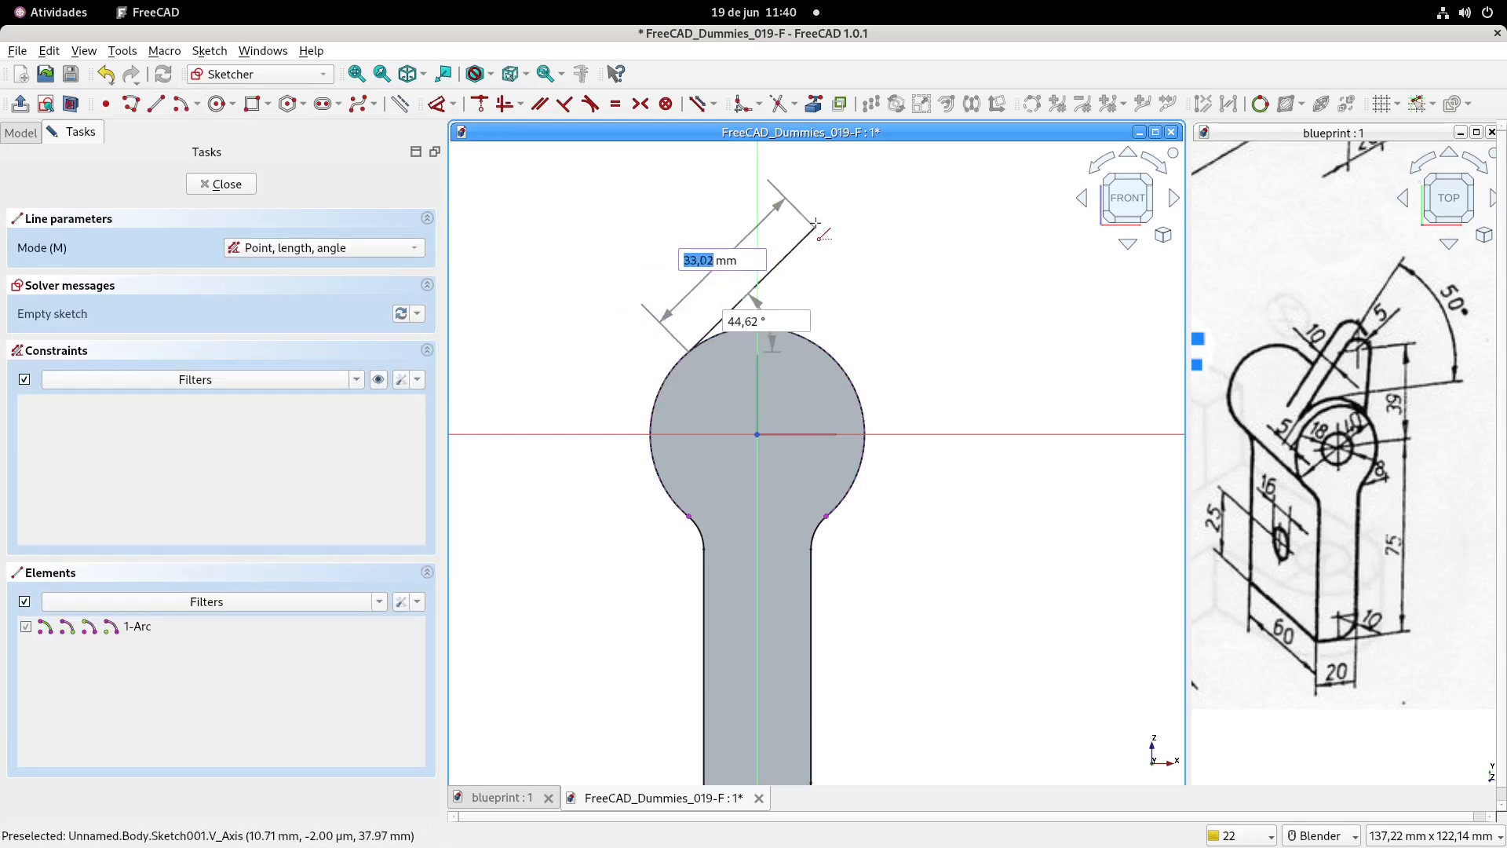
pyautogui.click(819, 218)
pyautogui.click(862, 413)
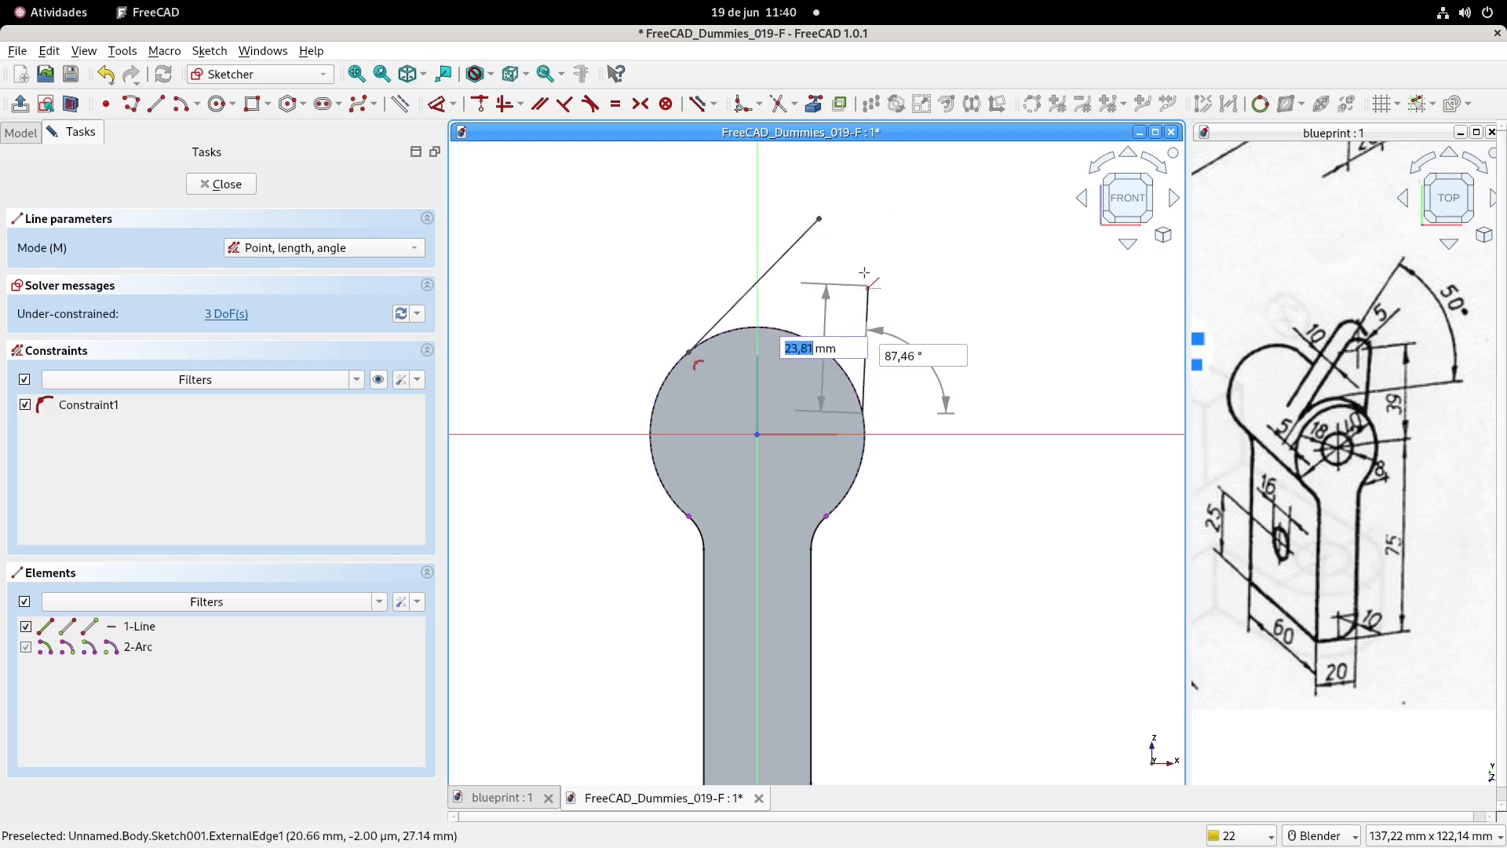
pyautogui.click(856, 253)
# - Draw a center-based arc joining the upper endpoints of the two lines
pyautogui.click(183, 104)
pyautogui.click(829, 259)
pyautogui.click(820, 218)
pyautogui.click(869, 250)
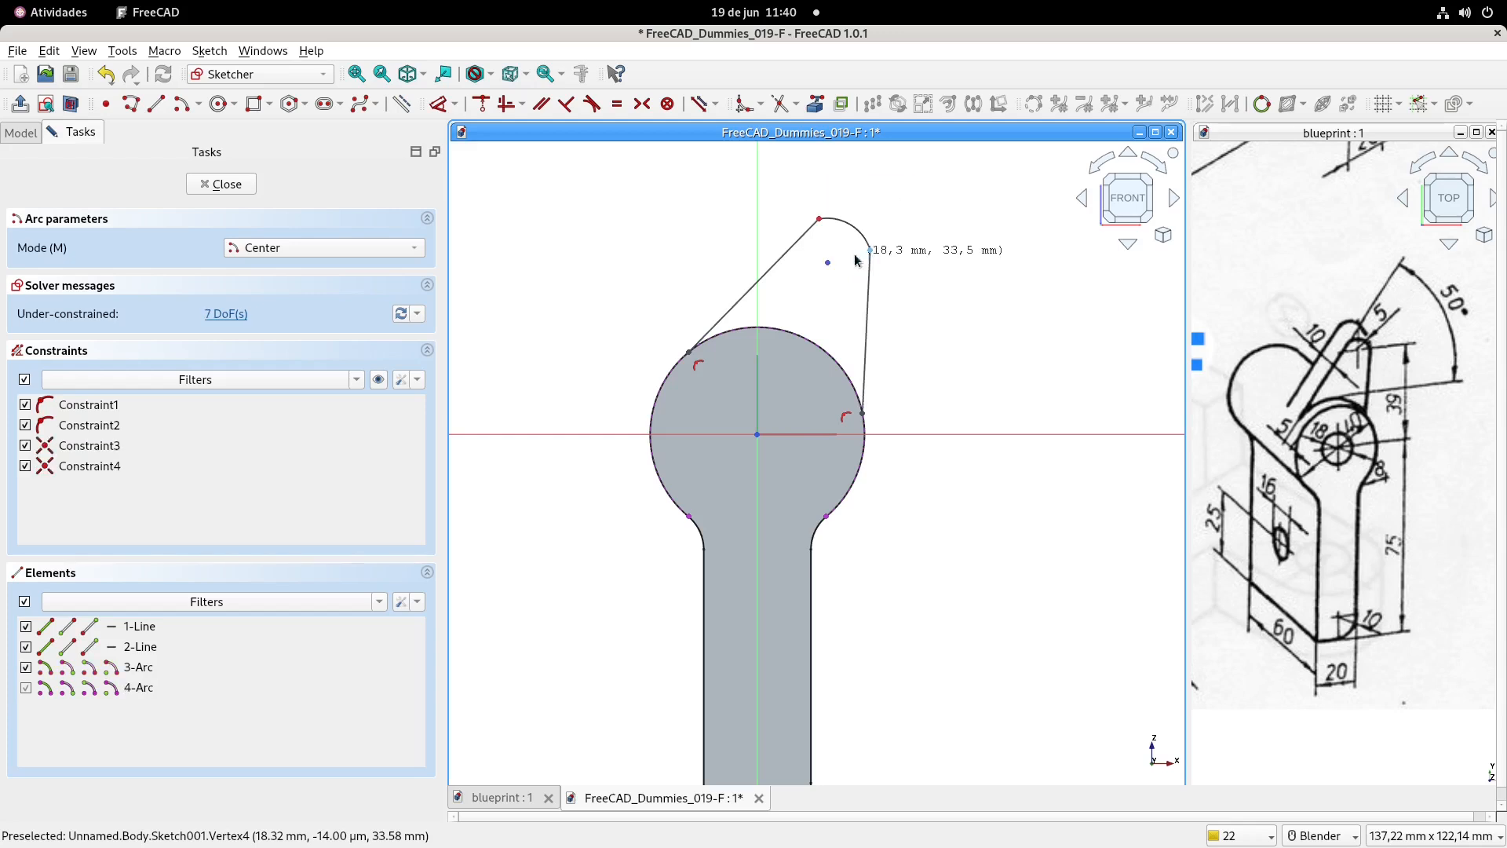
pyautogui.rightClick(936, 265)
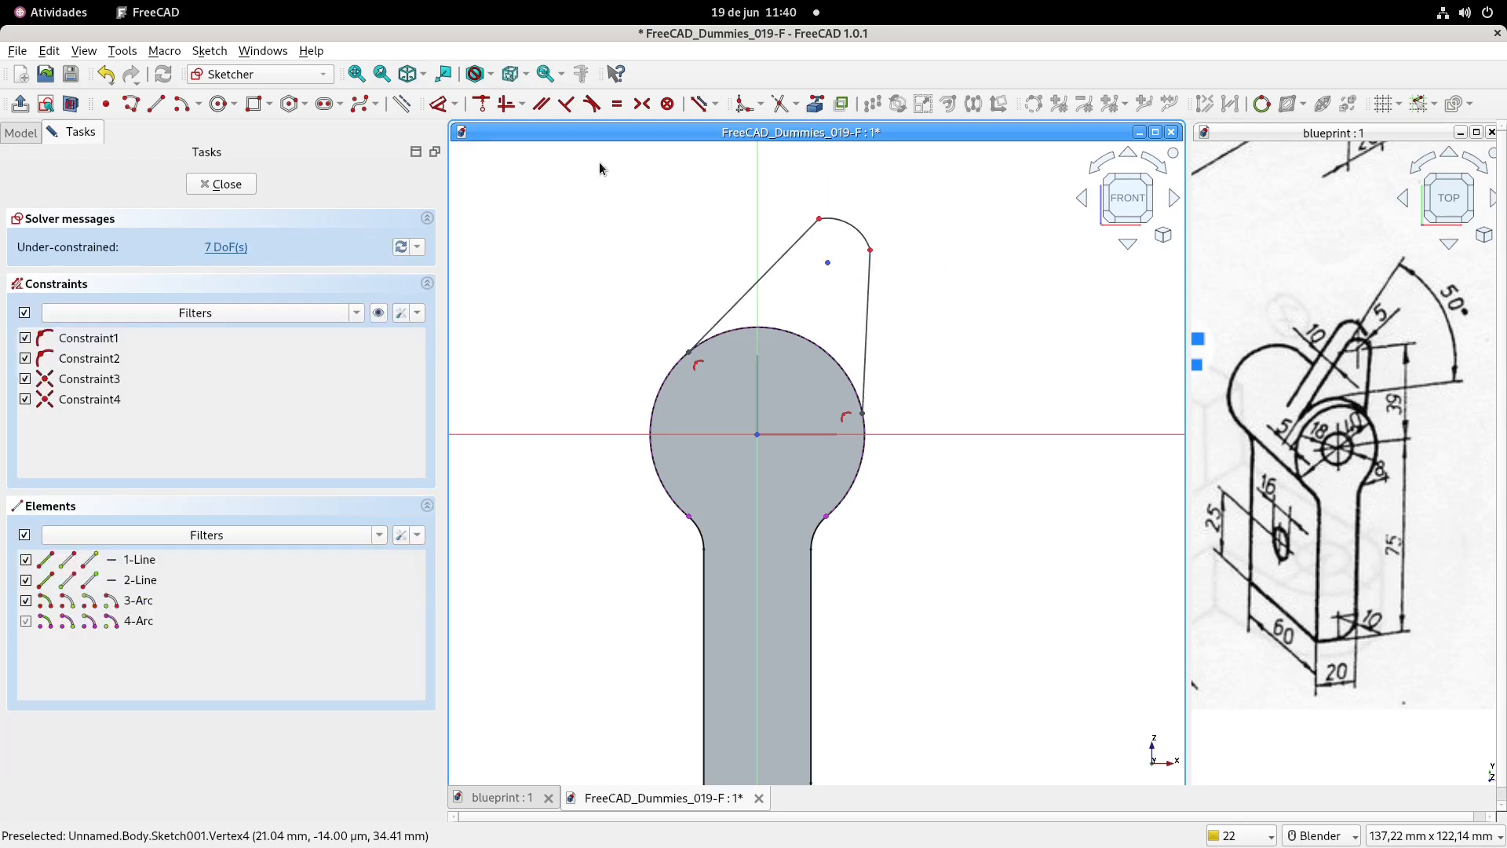
# - Make the small top arc tangent to both the left slanted line and the right line
pyautogui.click(801, 237)
pyautogui.click(844, 220)
pyautogui.press('t')
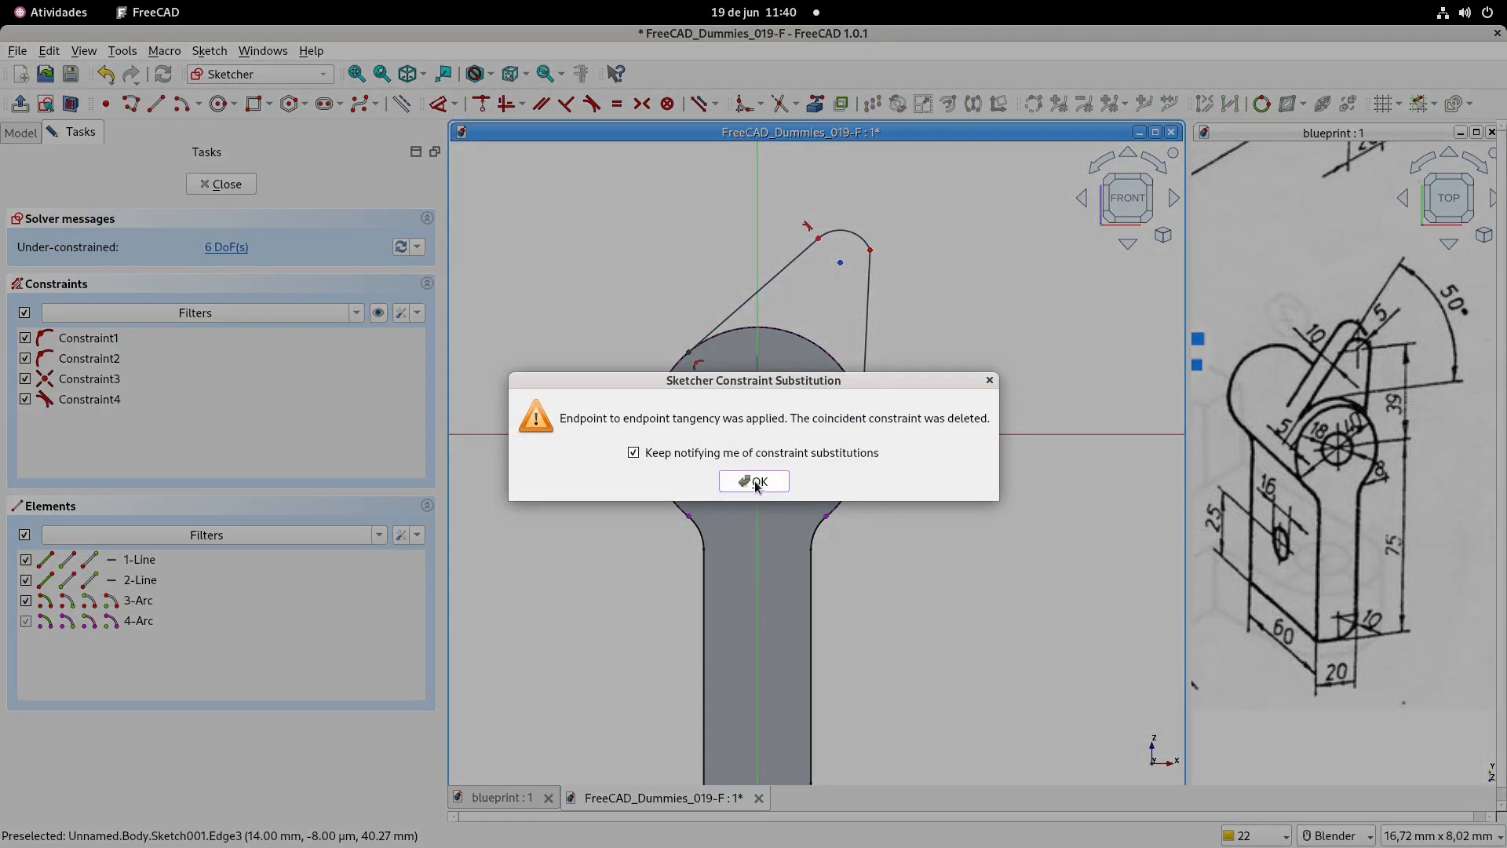
pyautogui.click(754, 497)
pyautogui.click(860, 234)
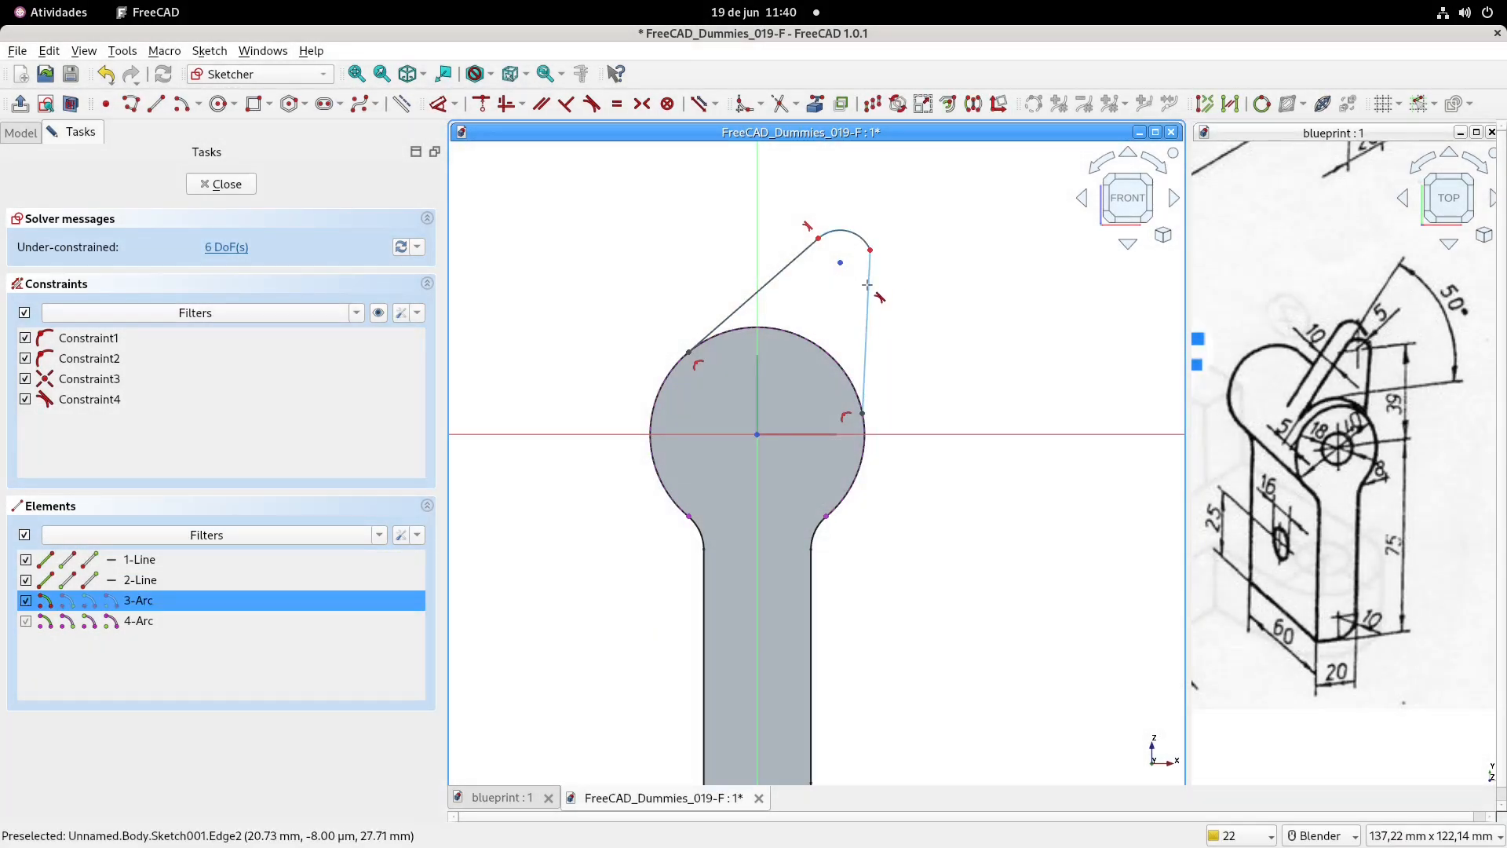
pyautogui.click(867, 284)
pyautogui.press('t')
pyautogui.click(748, 481)
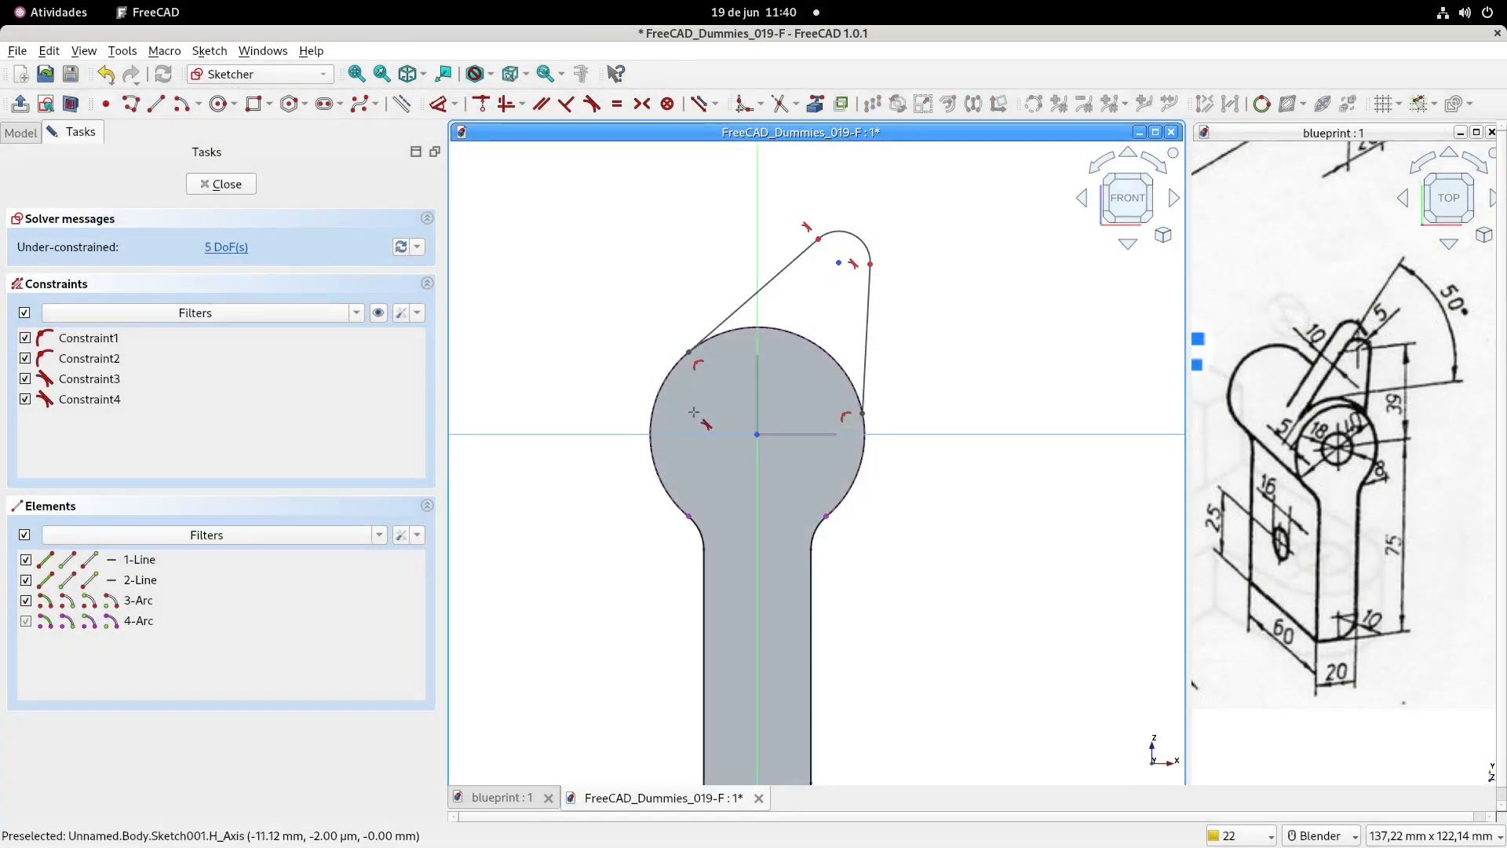
# - Make the left slanted line tangent to the projected cylinder arc
pyautogui.click(668, 369)
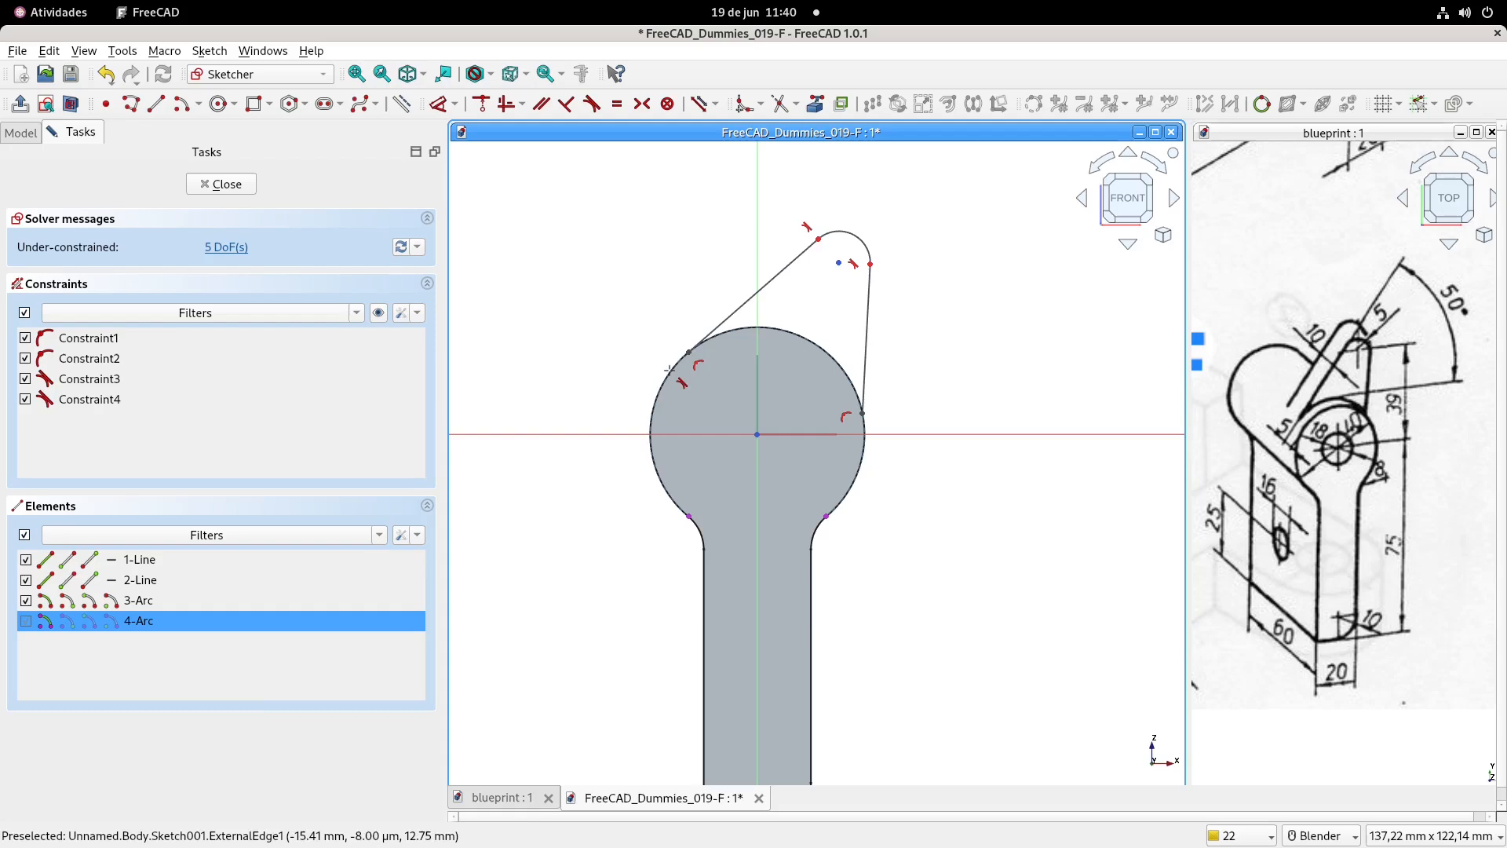
pyautogui.click(738, 313)
pyautogui.press('t')
pyautogui.click(740, 481)
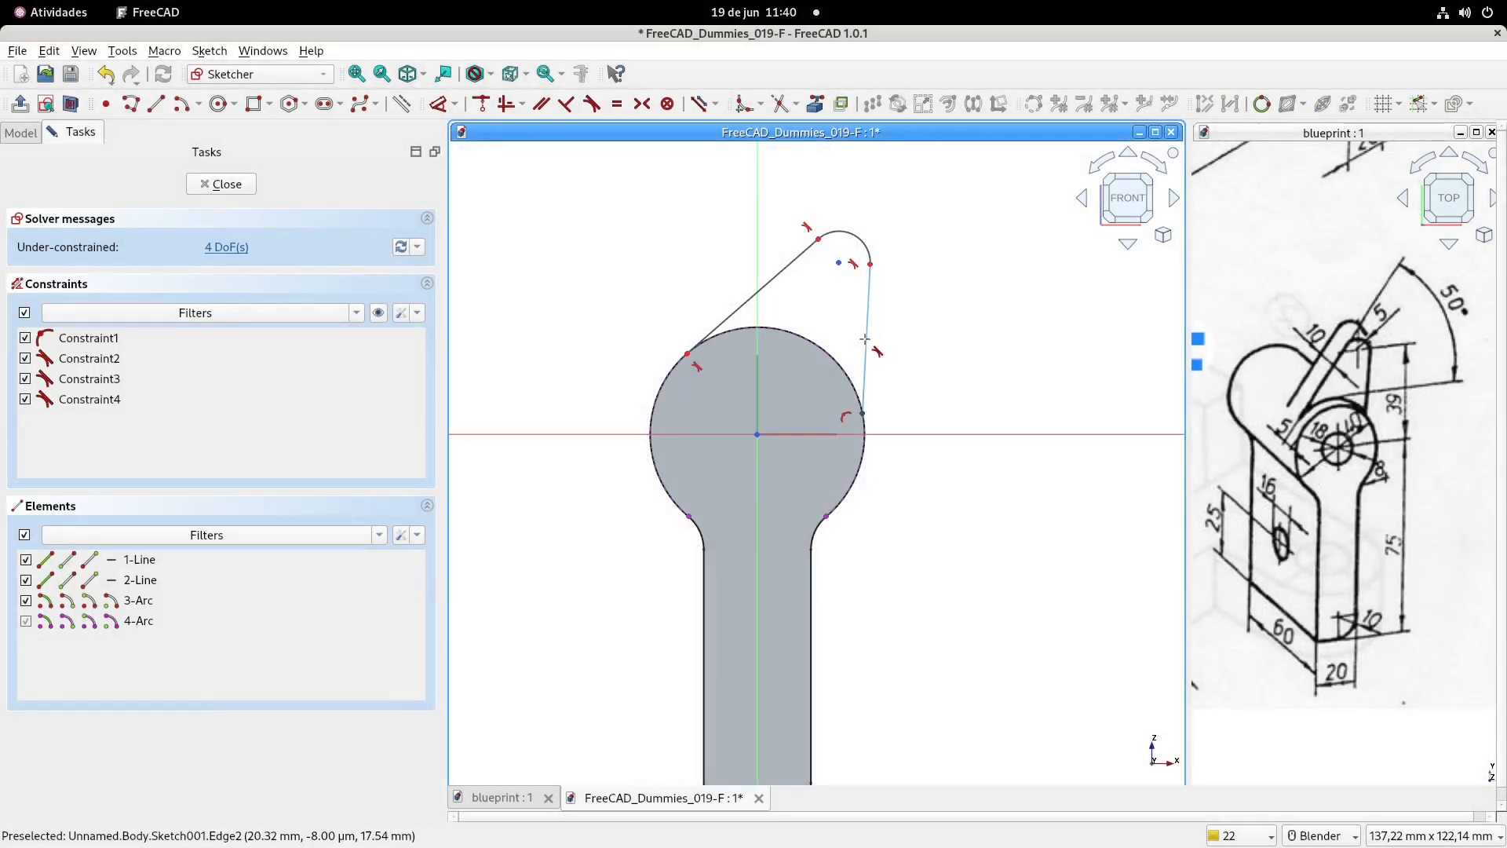
# - Make the right line tangent to the projected cylinder arc
pyautogui.click(866, 345)
pyautogui.click(864, 463)
pyautogui.press('t')
pyautogui.press('Return')
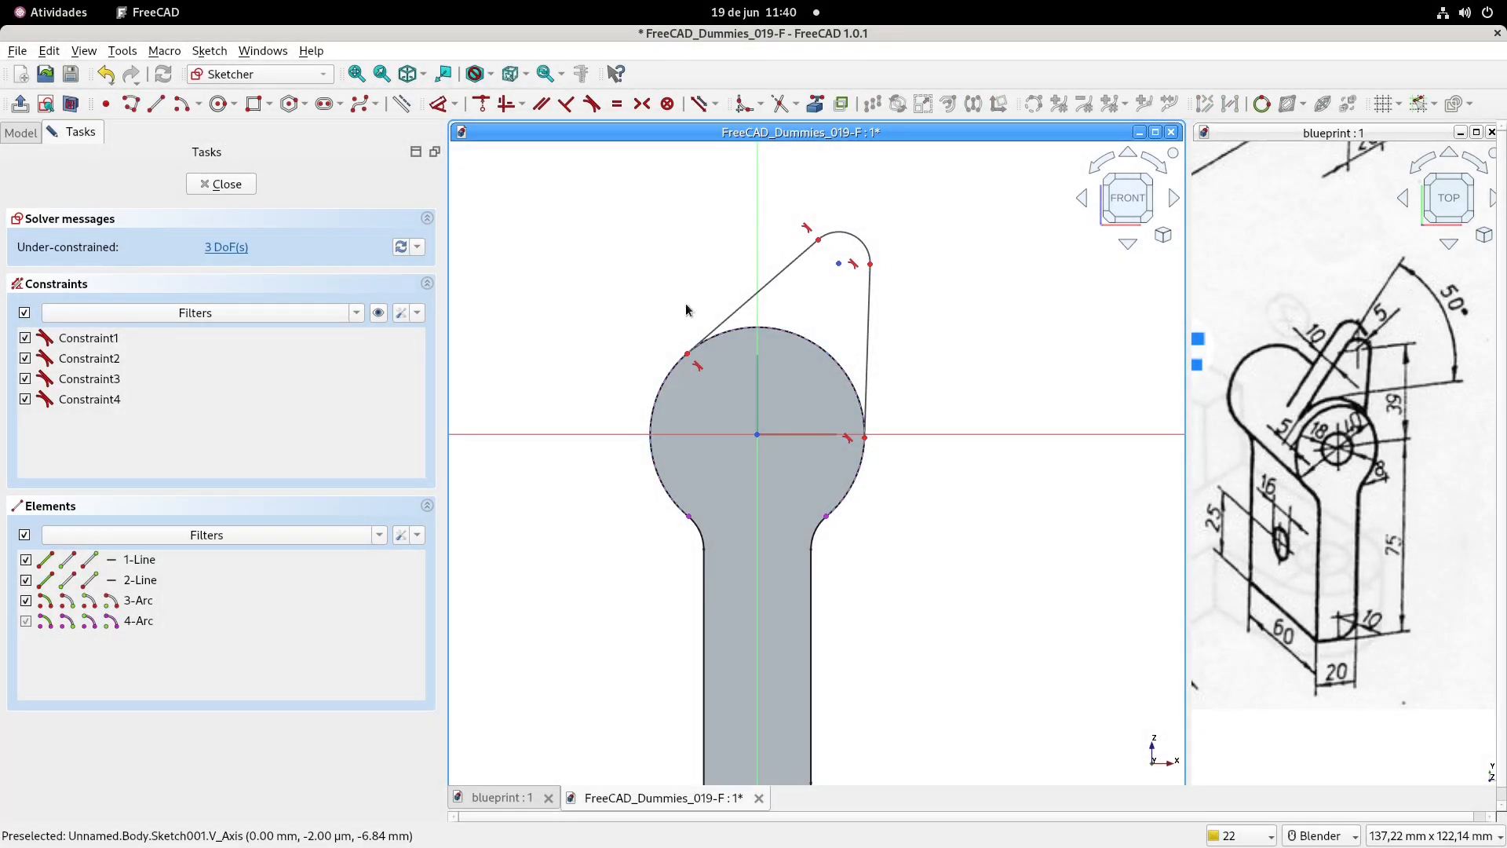
# - Close the lug profile with a line joining the lower endpoints of the two tangent lines
pyautogui.click(155, 104)
pyautogui.click(686, 352)
pyautogui.click(864, 438)
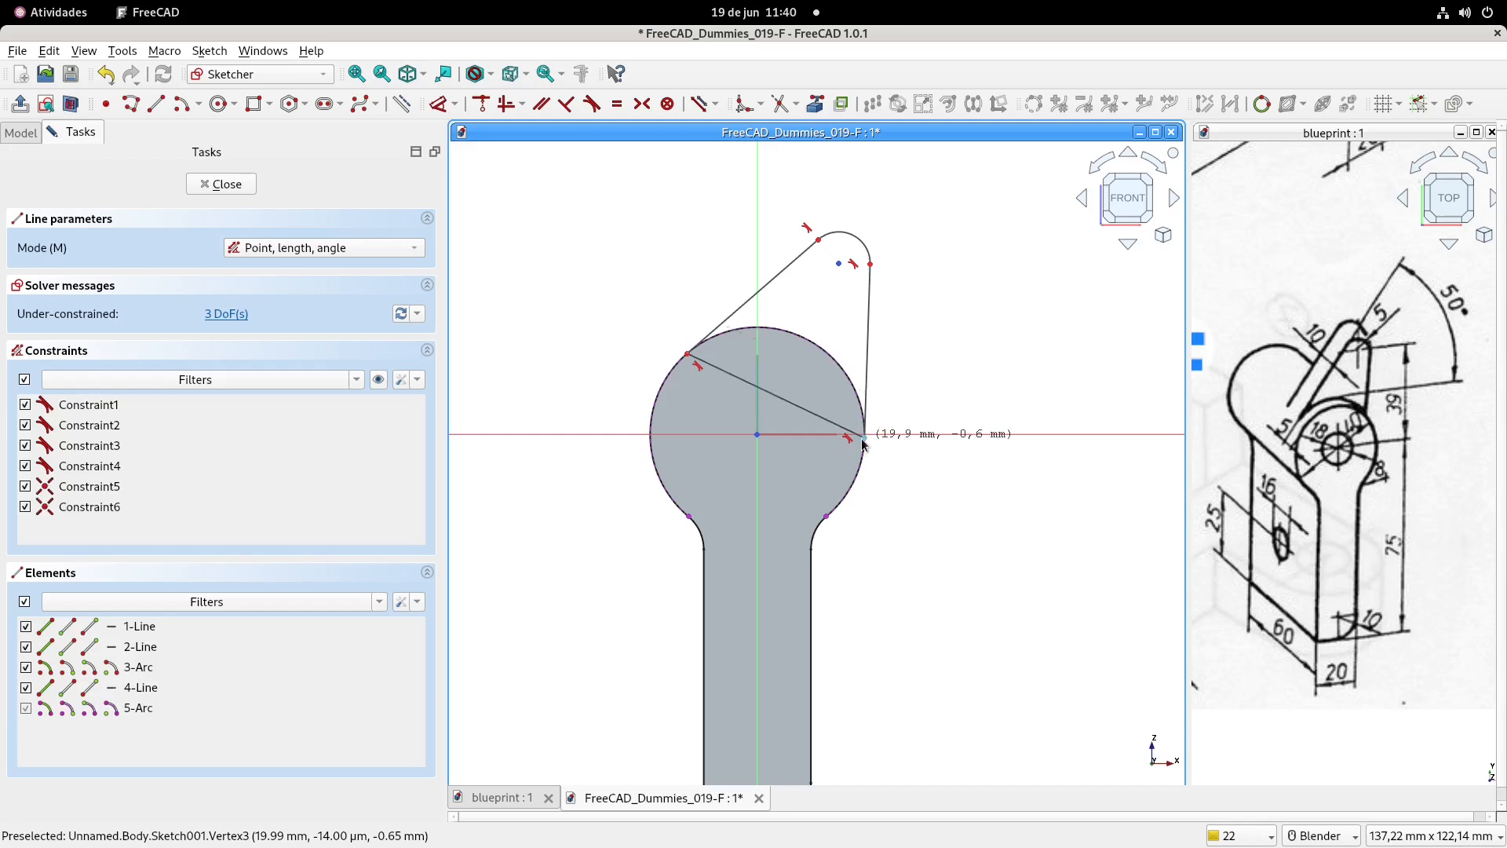
pyautogui.rightClick(959, 384)
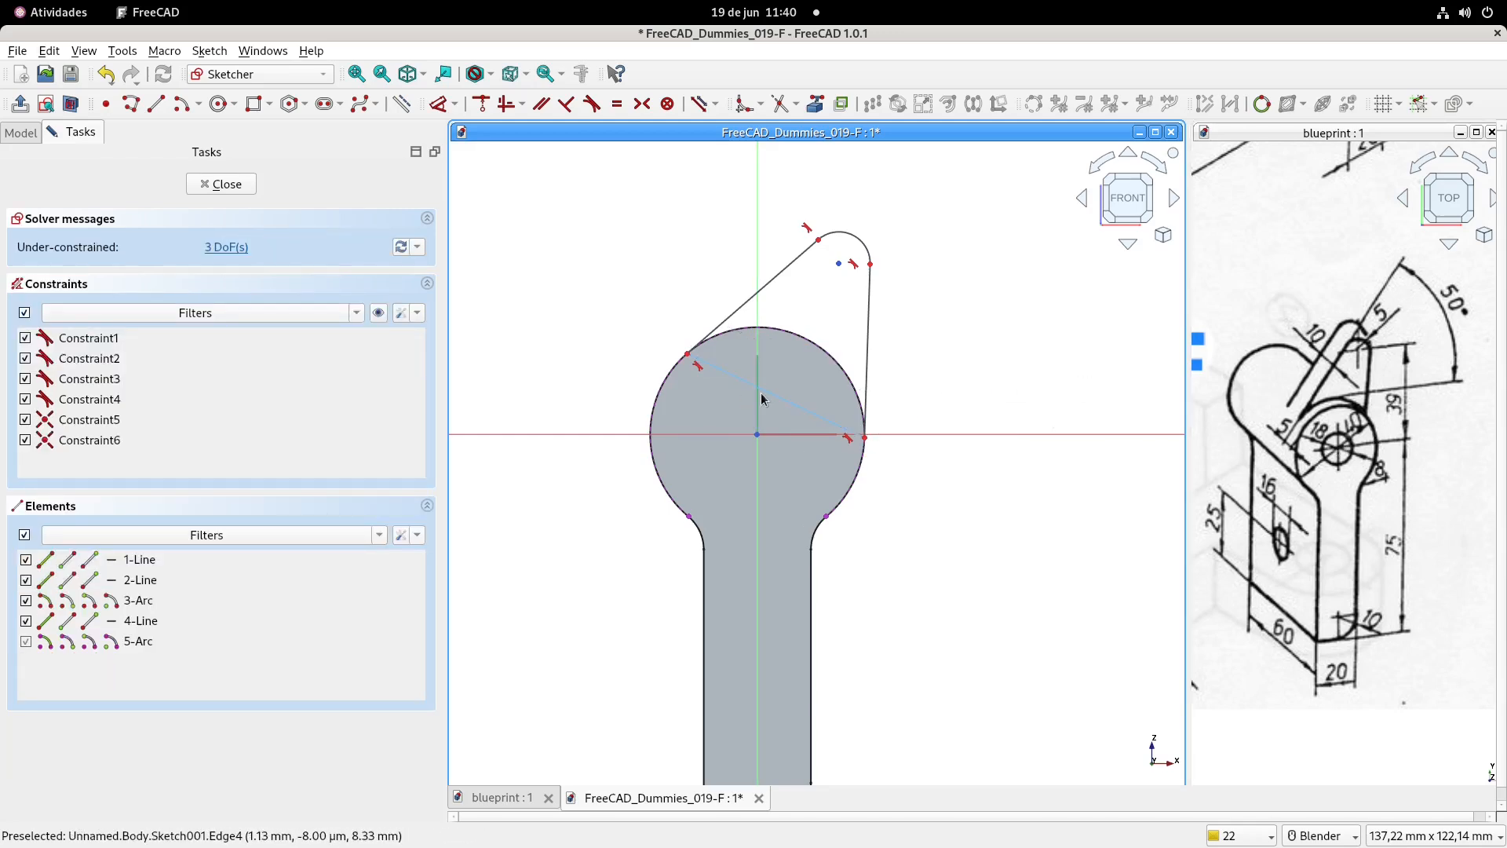
# - Move the top arc's center slightly to the right and set its vertical distance from the origin to 39 mm
pyautogui.moveTo(839, 273)
pyautogui.mouseDown()
pyautogui.moveTo(887, 261)
pyautogui.moveTo(871, 245)
pyautogui.moveTo(891, 262)
pyautogui.moveTo(867, 272)
pyautogui.mouseUp()
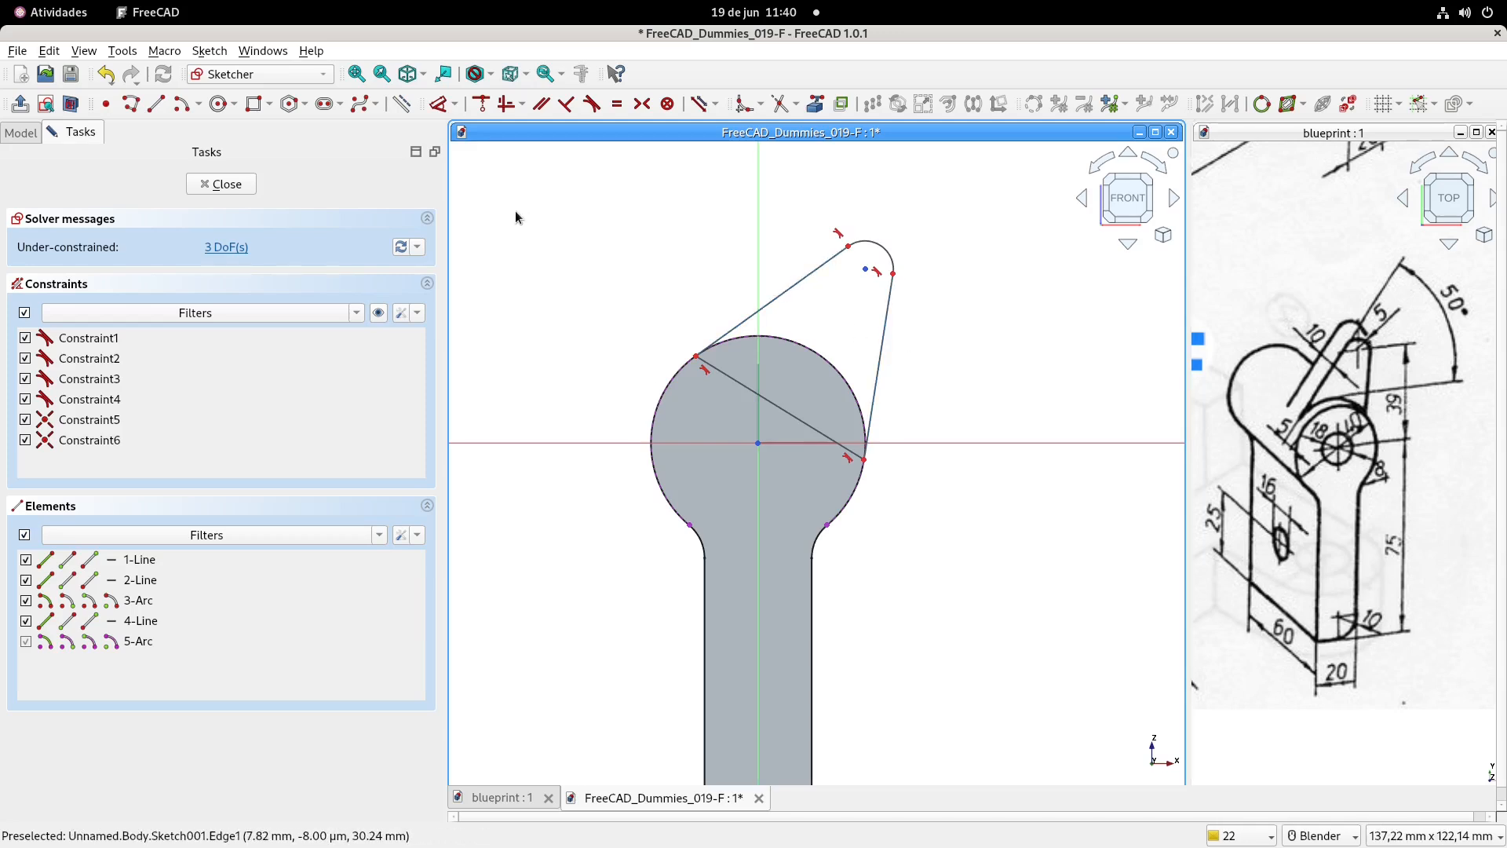
pyautogui.click(867, 271)
pyautogui.write('39')
pyautogui.press('Return')
# - Constrain the left slanted line at 50° to the horizontal axis and reposition the angle label inside the profile
pyautogui.click(795, 271)
pyautogui.click(907, 444)
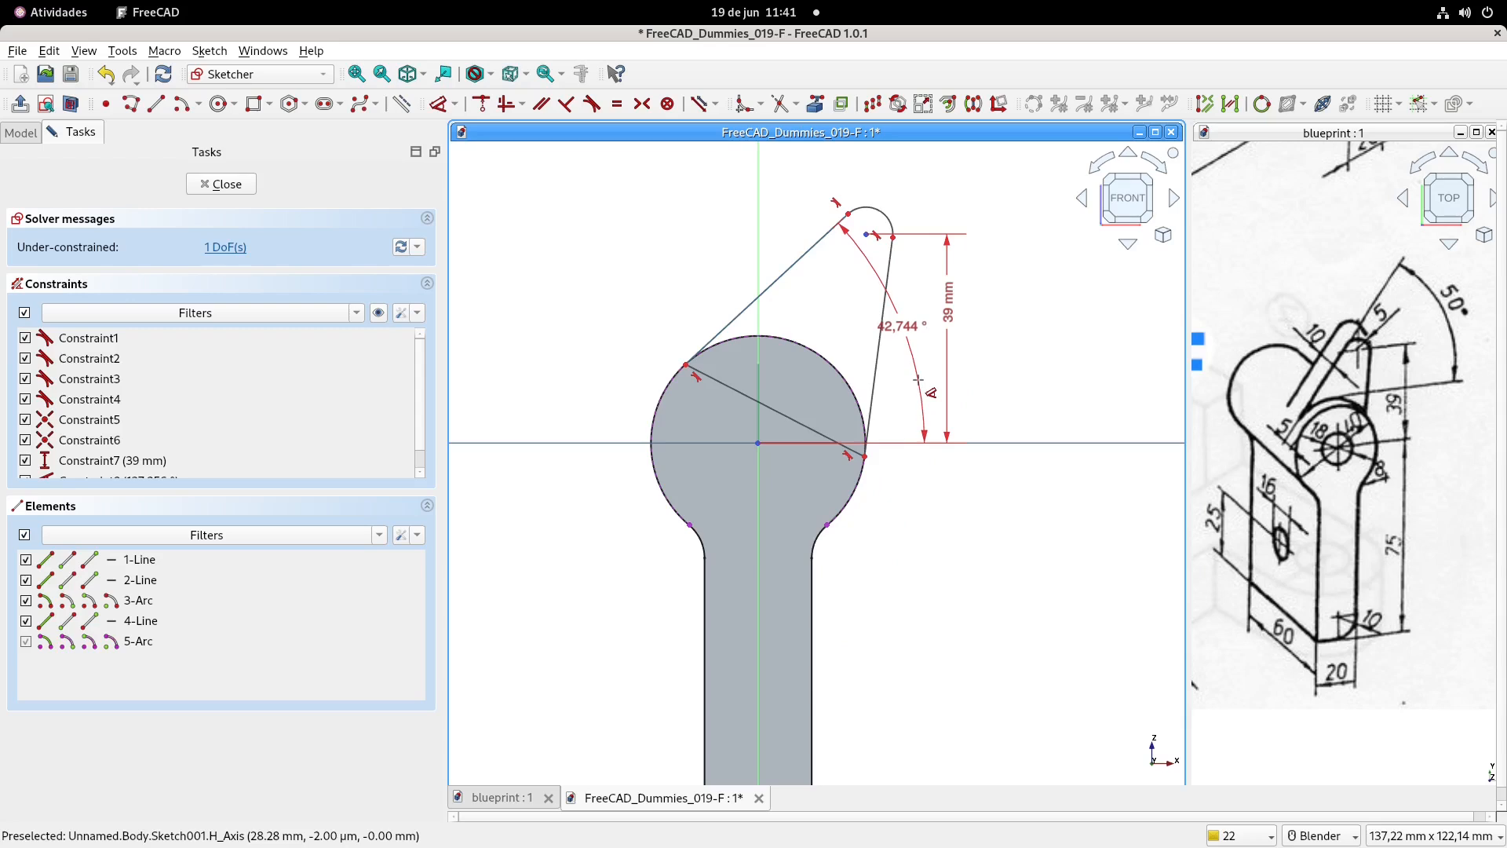
pyautogui.click(909, 373)
pyautogui.write('50')
pyautogui.press('Return')
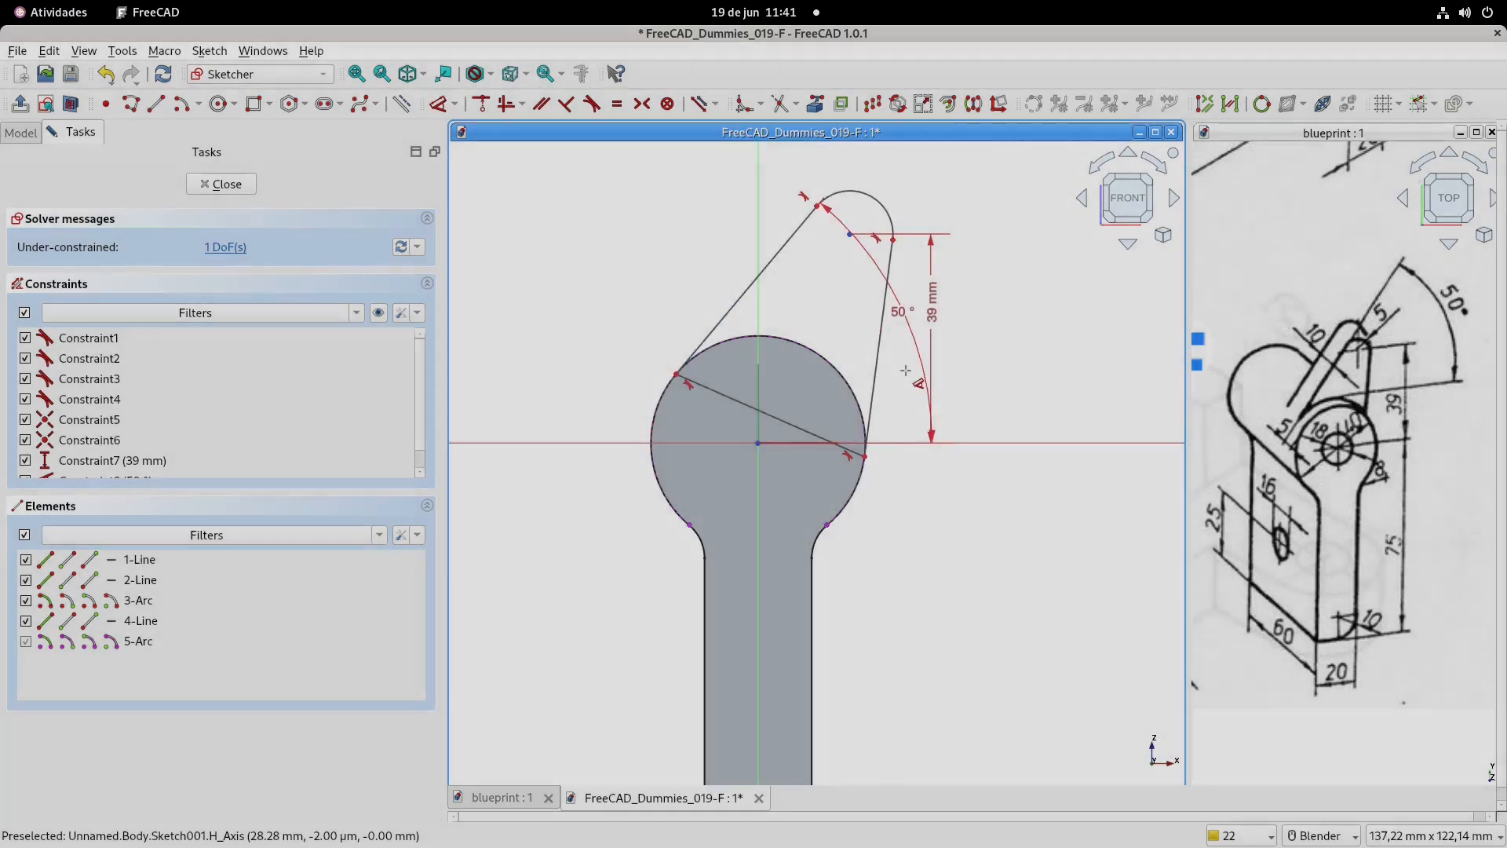
pyautogui.rightClick(1003, 313)
pyautogui.moveTo(901, 313); pyautogui.dragTo(838, 341)
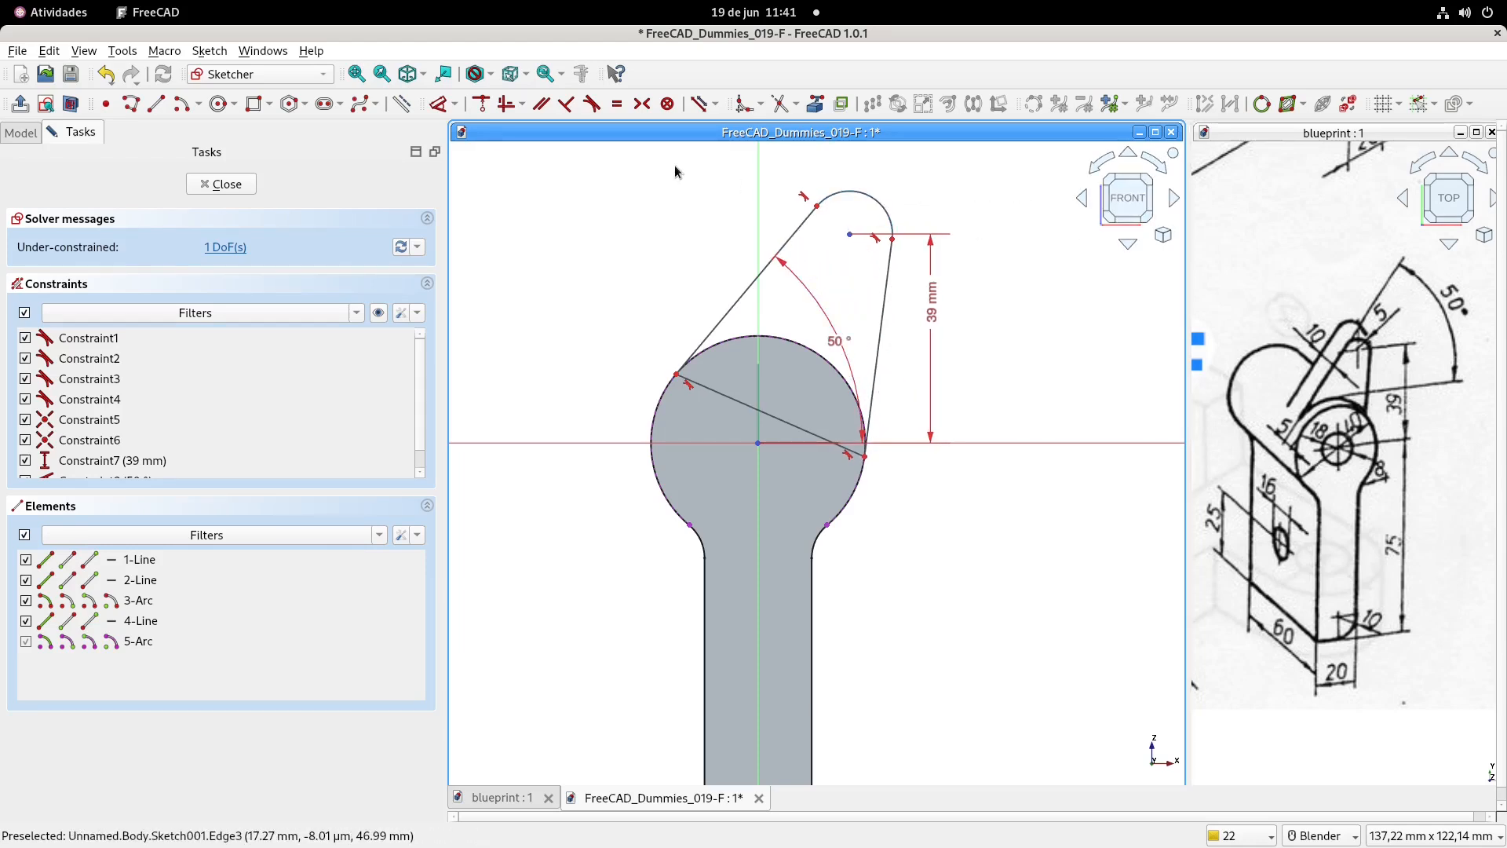
# - Set the top arc's radius to 5 mm and finish the lug sketch
pyautogui.click(438, 103)
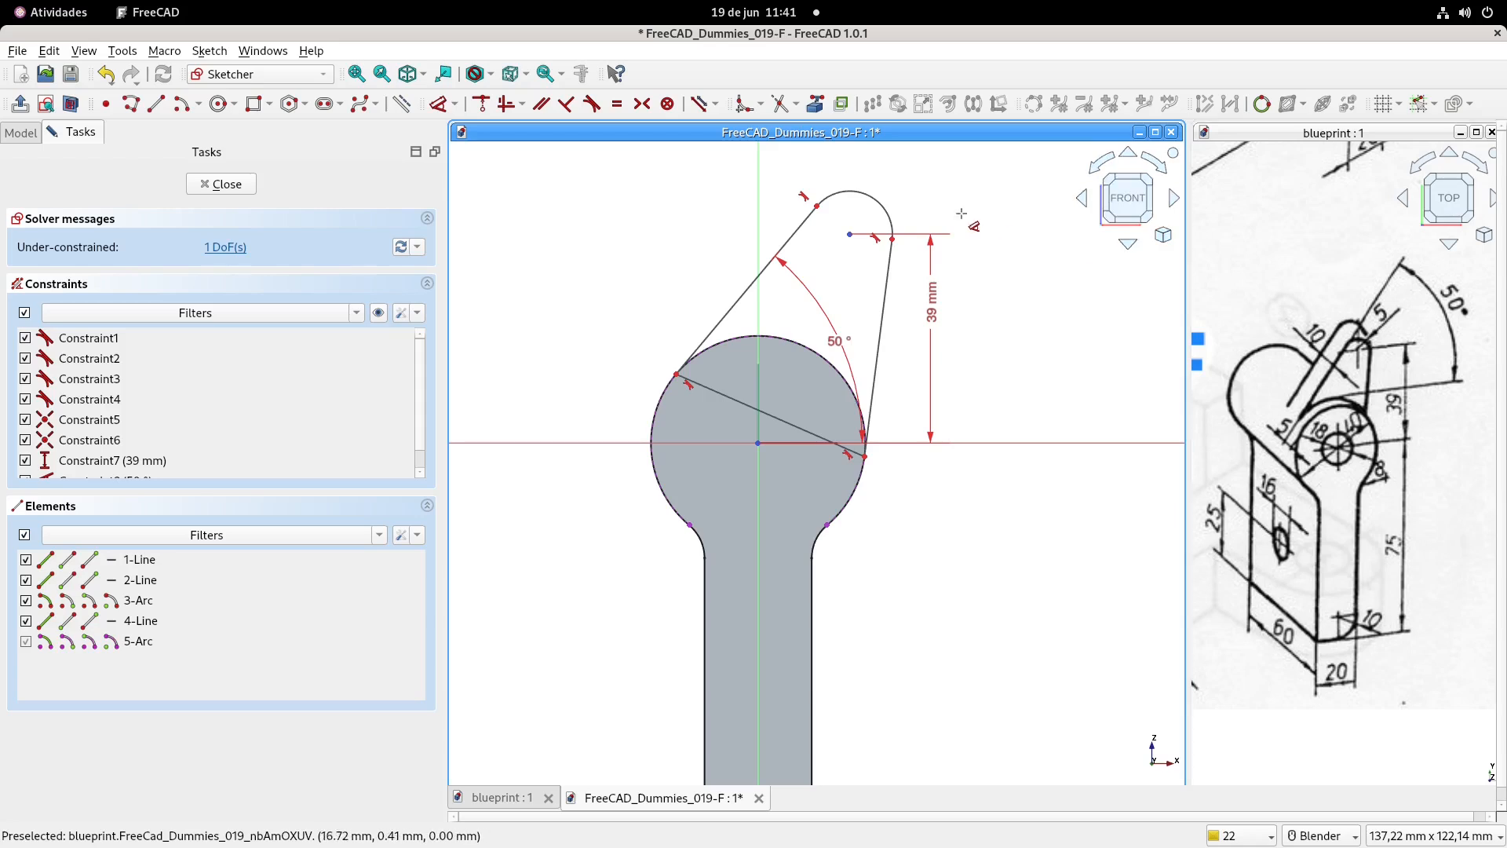
pyautogui.click(885, 211)
pyautogui.click(941, 194)
pyautogui.write('5')
pyautogui.press('Return')
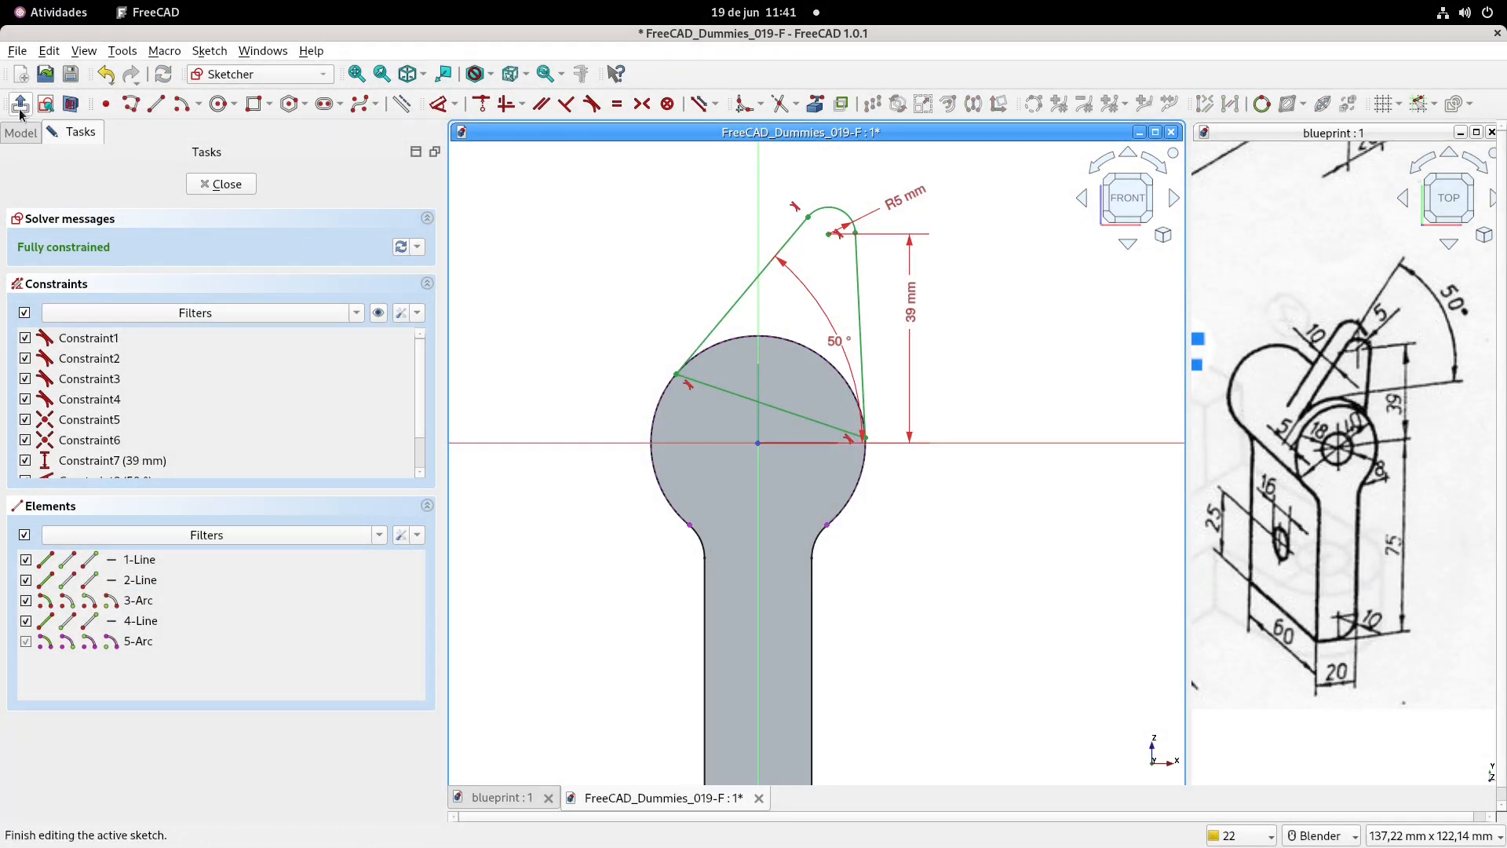
# - Expand the position values of the lug sketch's attachment offset in its data properties
pyautogui.moveTo(753, 471)
pyautogui.mouseDown(button='middle')
pyautogui.moveTo(776, 495)
pyautogui.moveTo(955, 518)
pyautogui.mouseUp(button='middle')
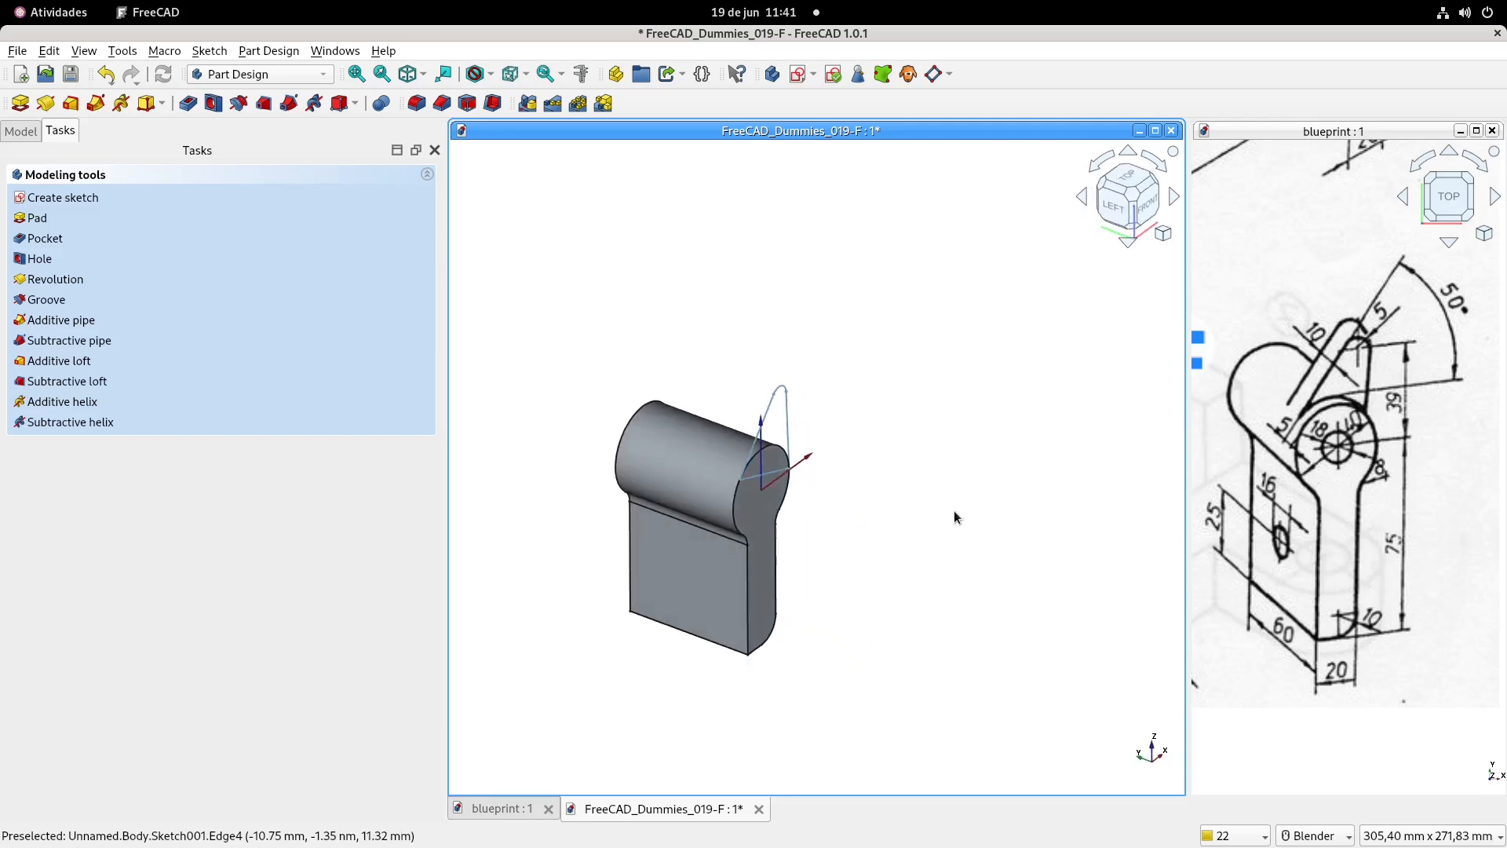
pyautogui.scroll(2, 792, 456)
pyautogui.keyDown('shift'); pyautogui.moveTo(792, 456); pyautogui.dragTo(876, 418, button='middle'); pyautogui.keyUp('shift')
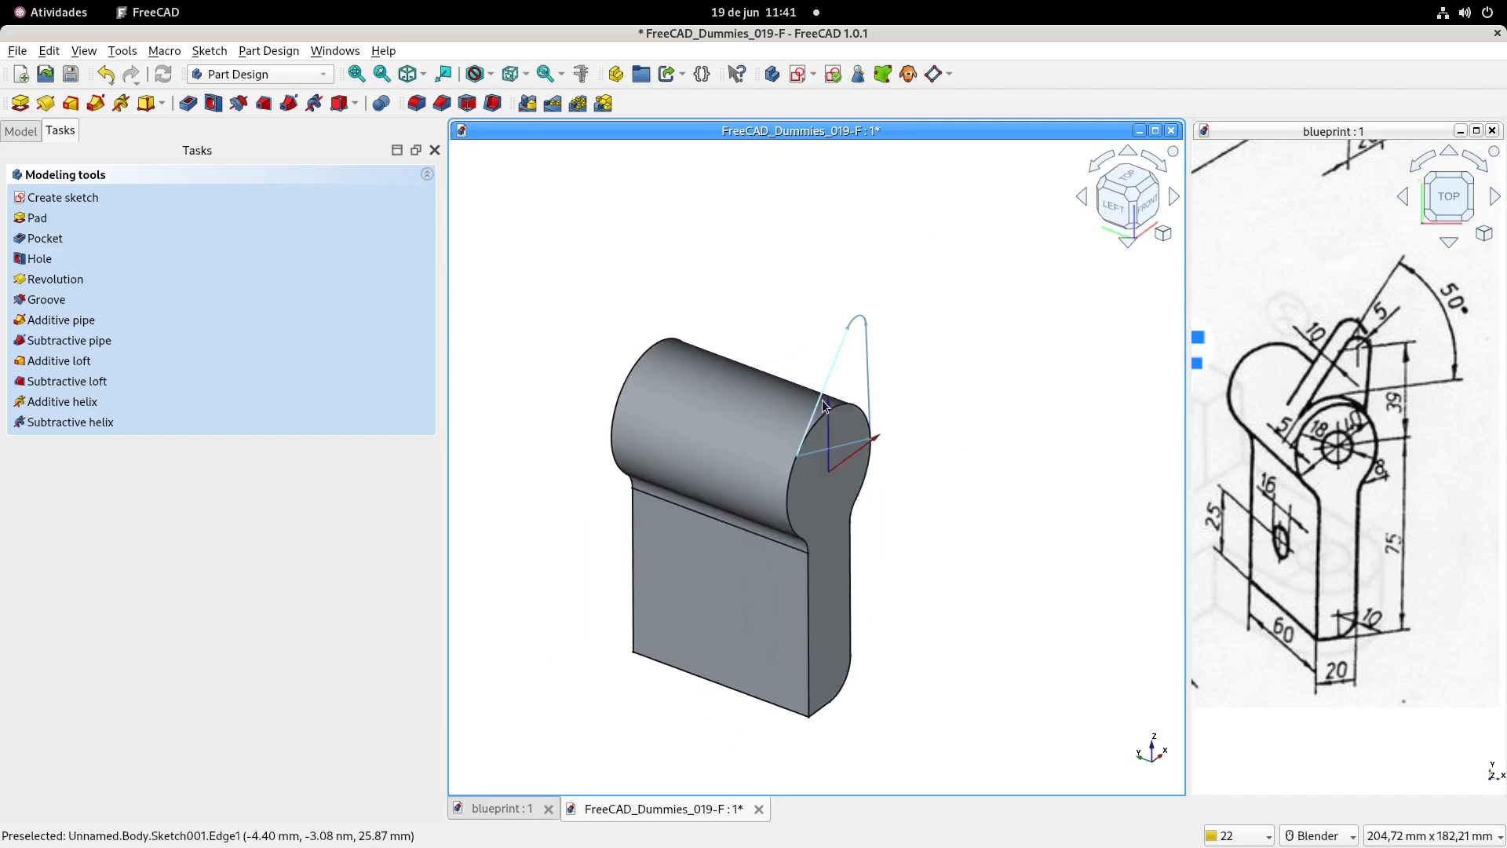
pyautogui.click(20, 130)
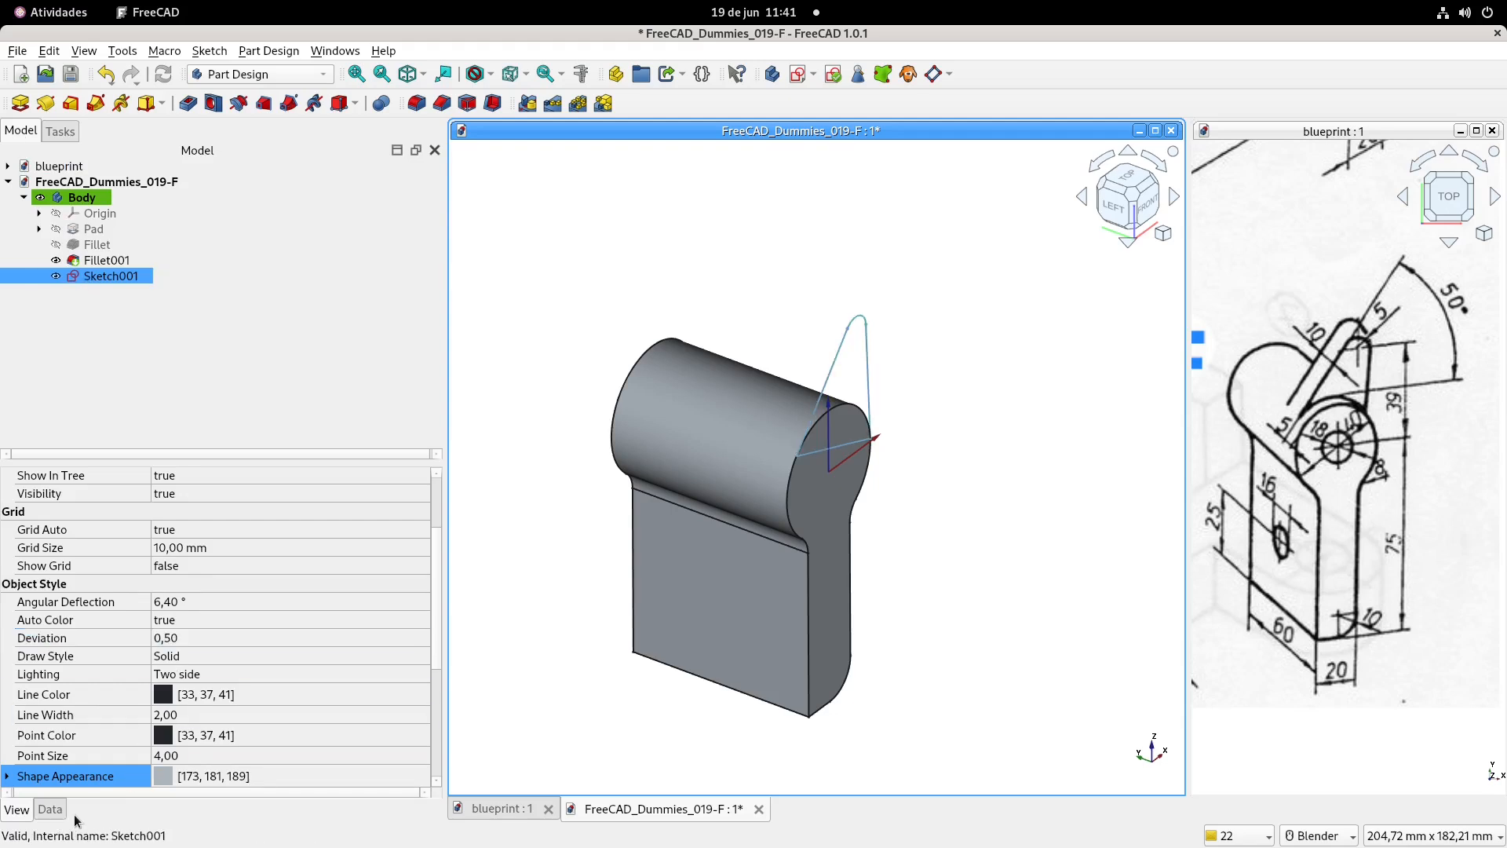
pyautogui.click(50, 809)
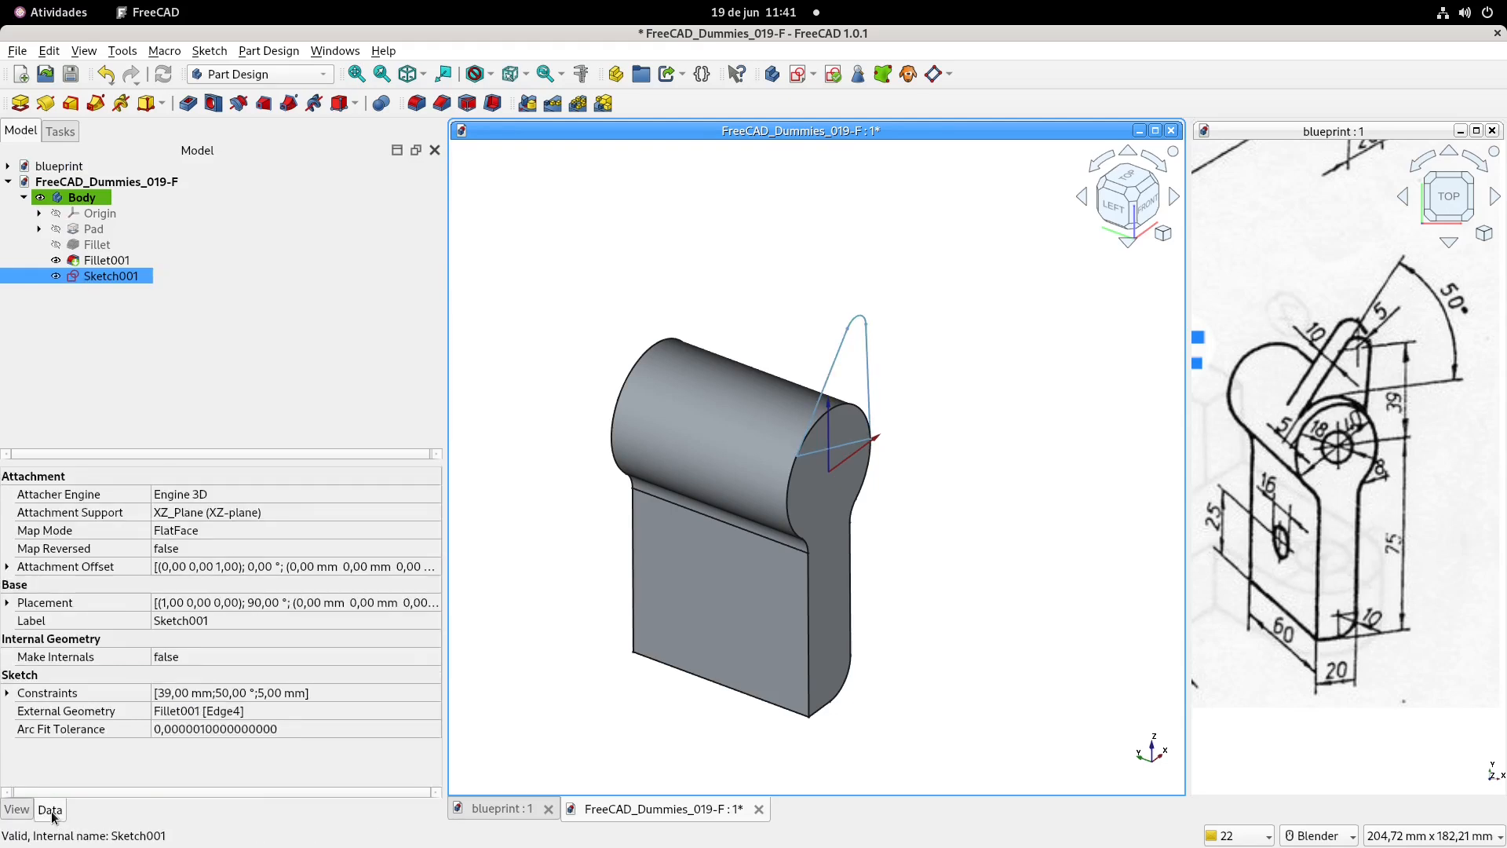
pyautogui.click(8, 567)
pyautogui.click(23, 621)
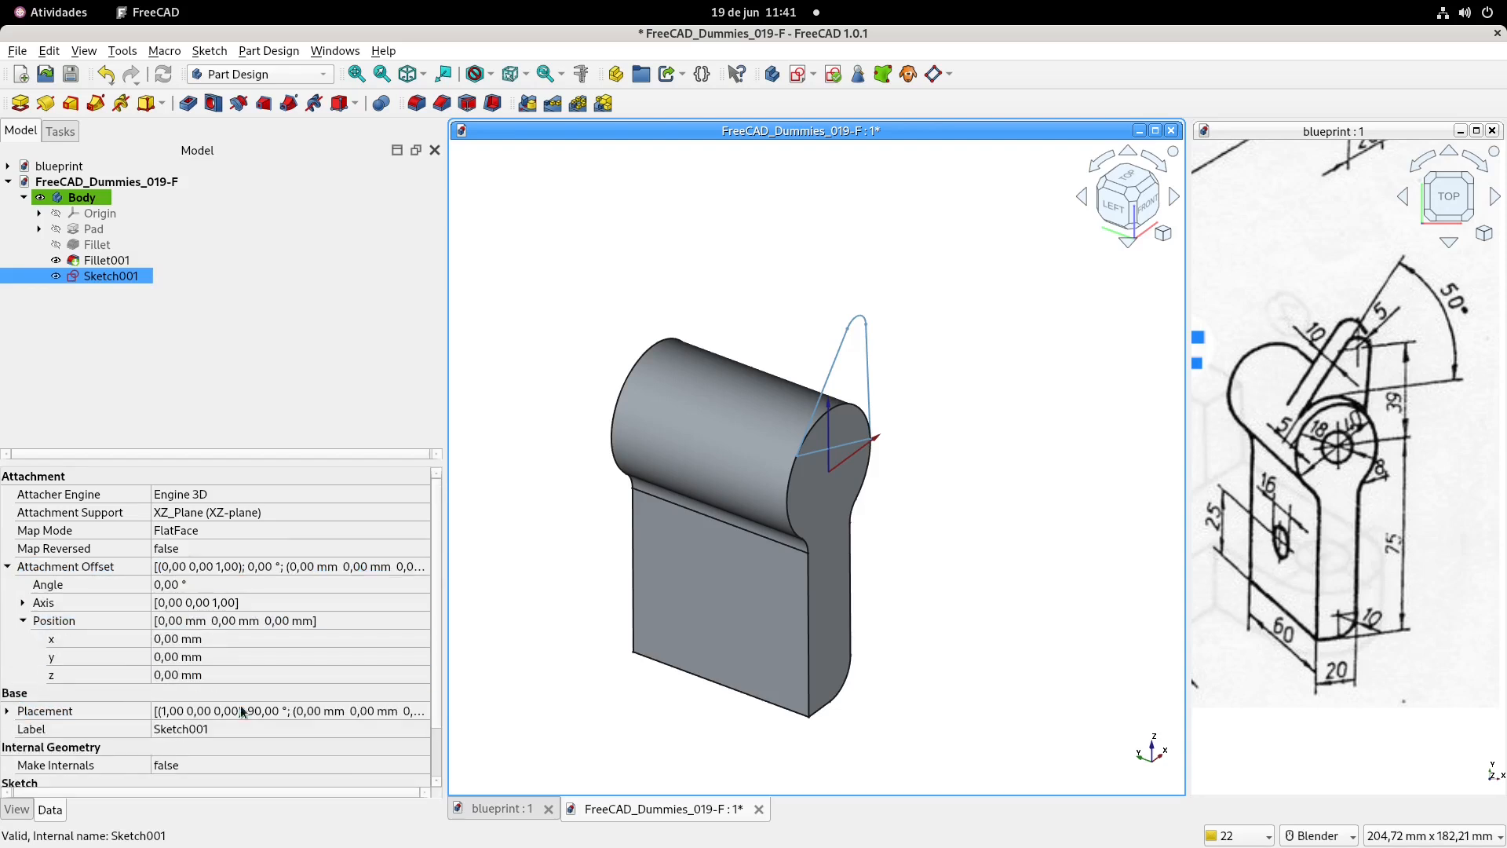
pyautogui.click(222, 677)
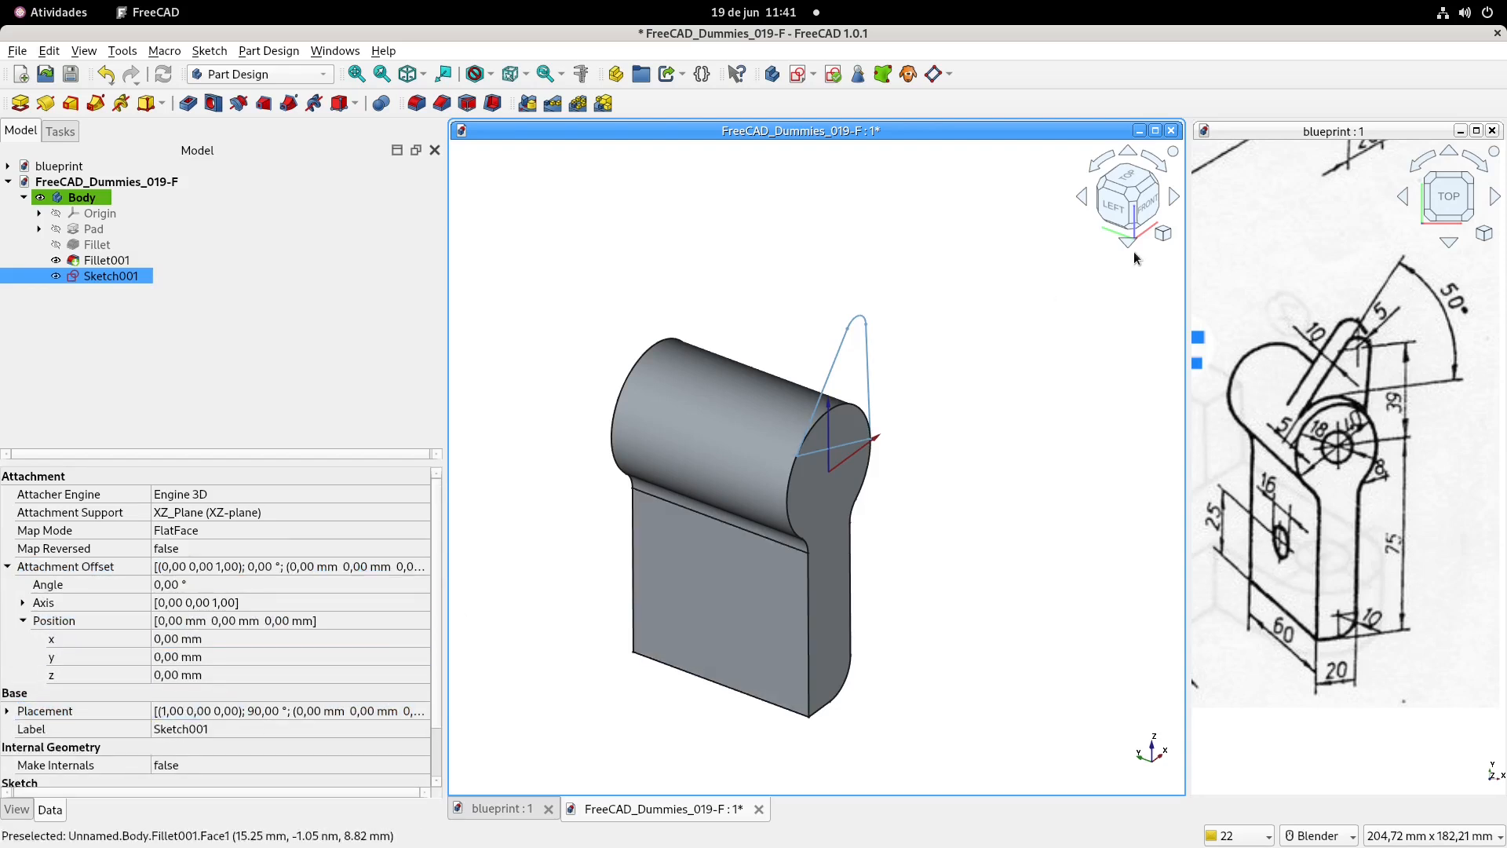
pyautogui.click(220, 658)
pyautogui.write('5')
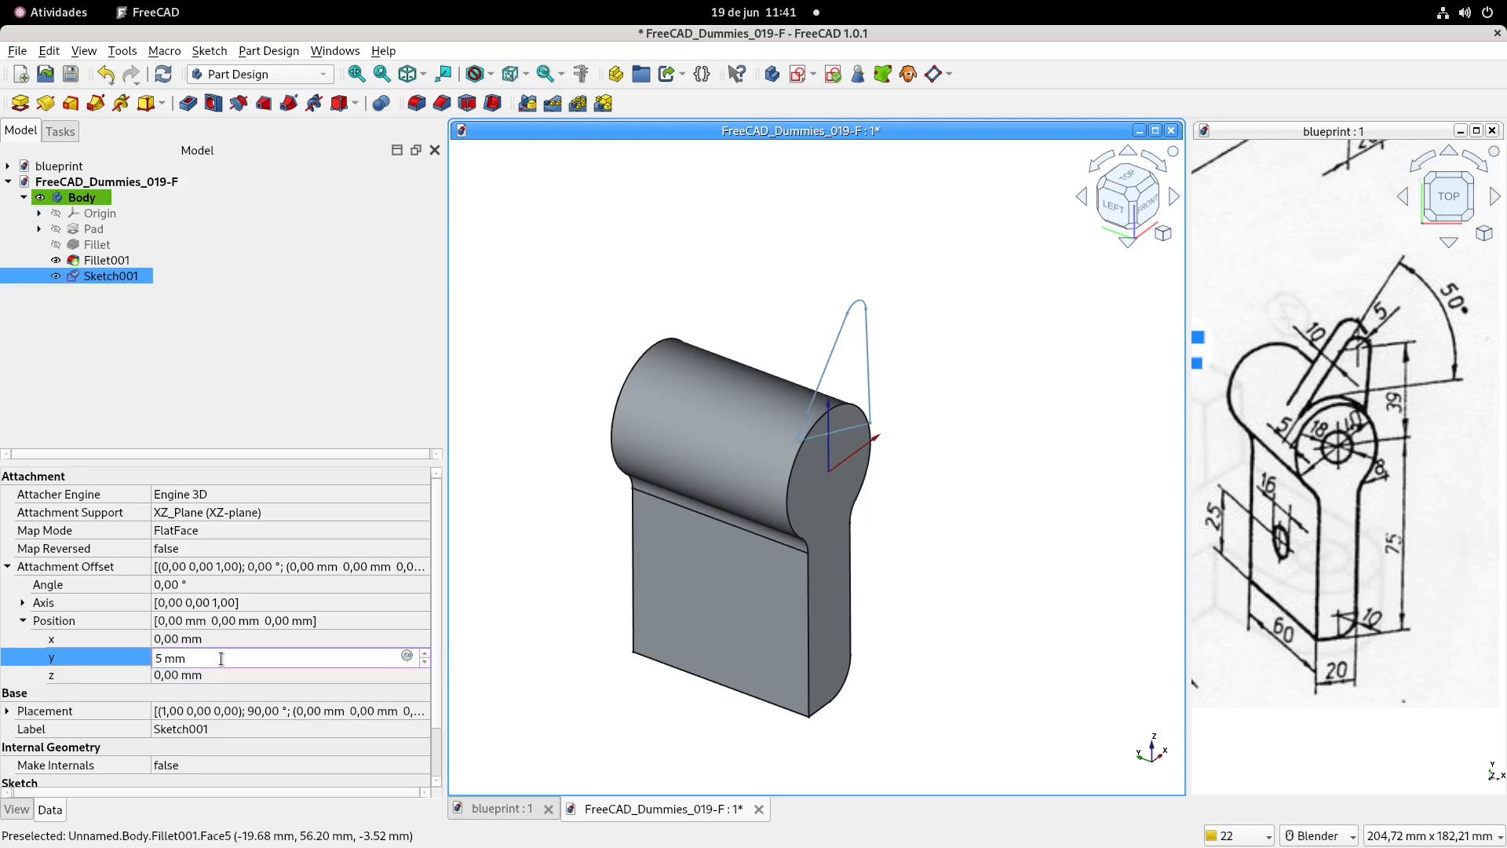
pyautogui.write('0')
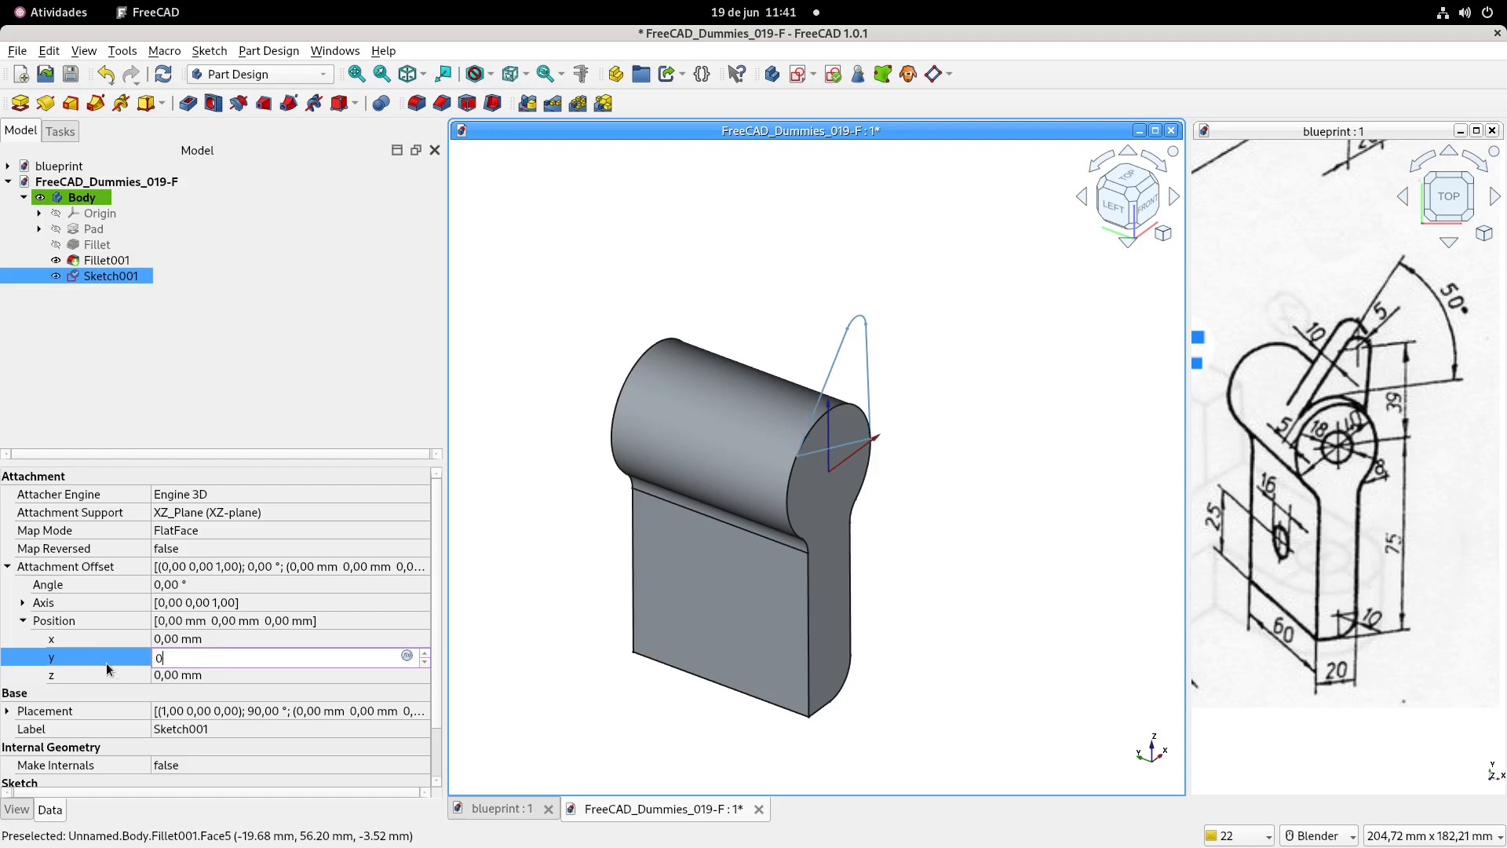
# - Set the lug sketch's attachment offset to -5 mm in z
pyautogui.click(193, 673)
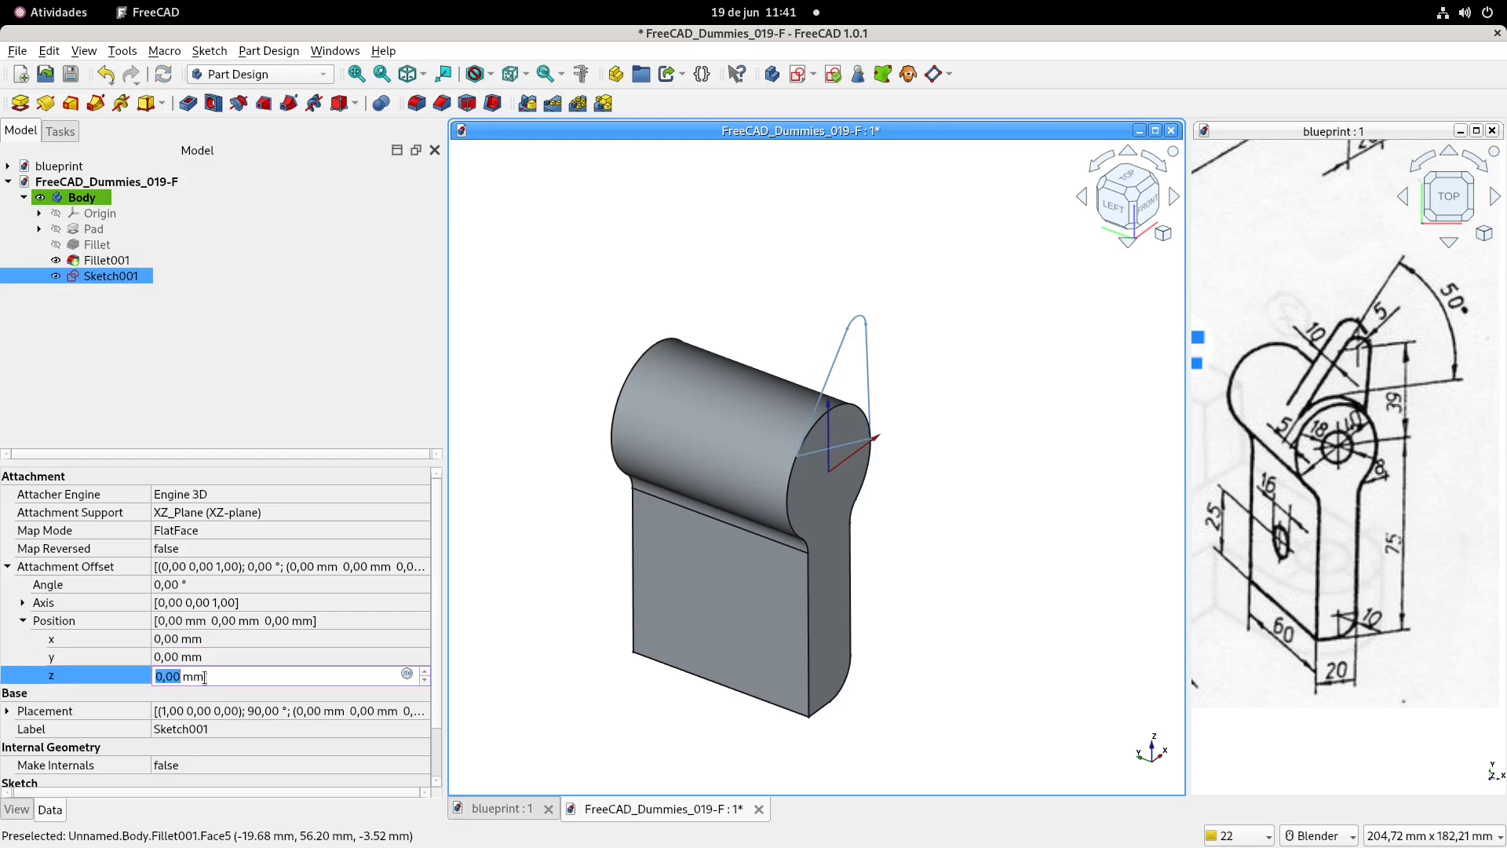
pyautogui.write('5')
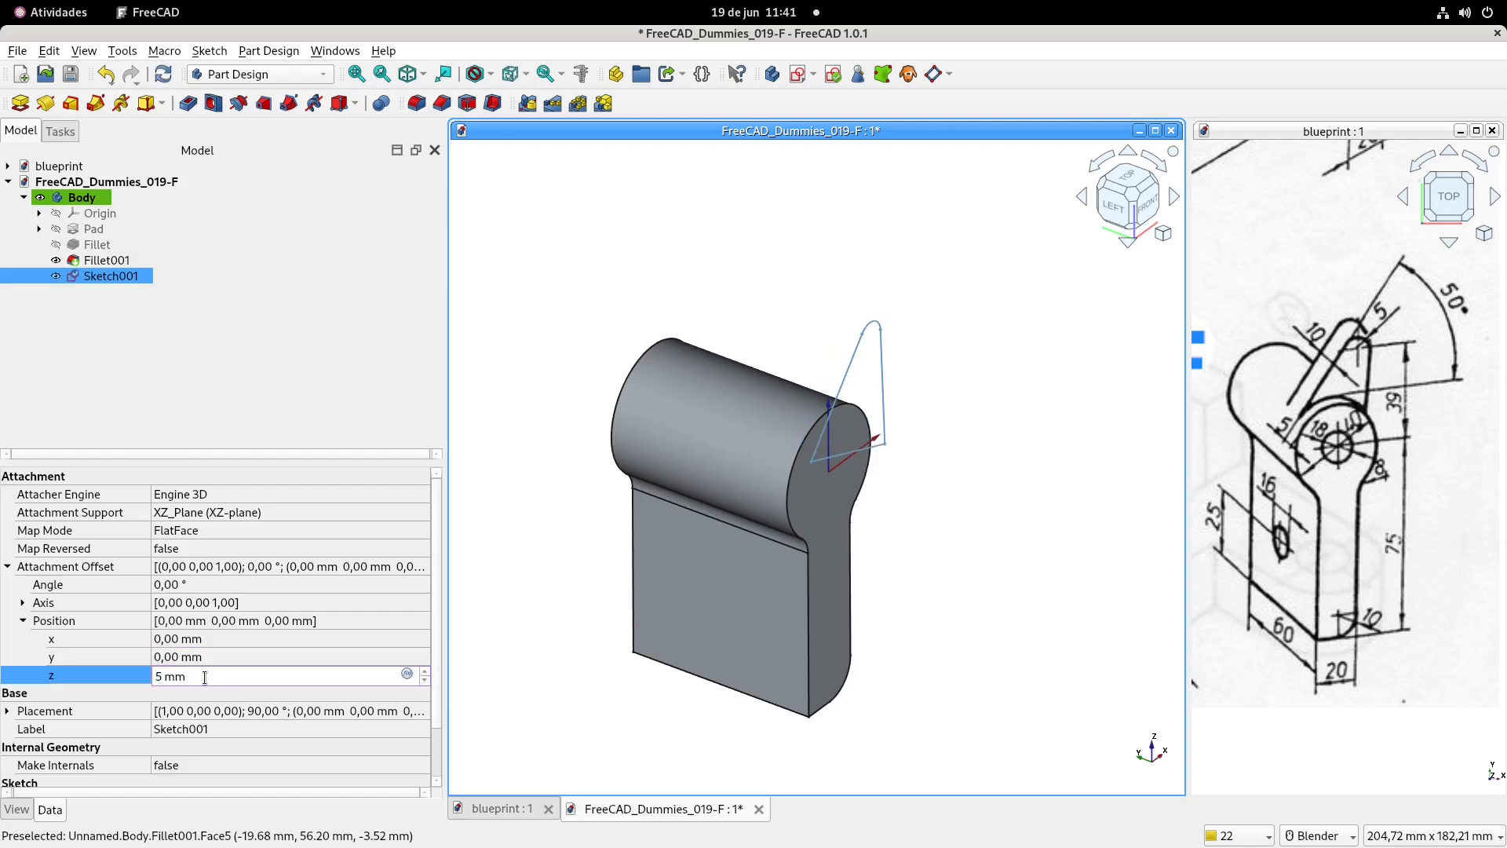
pyautogui.press('Home')
pyautogui.write('-')
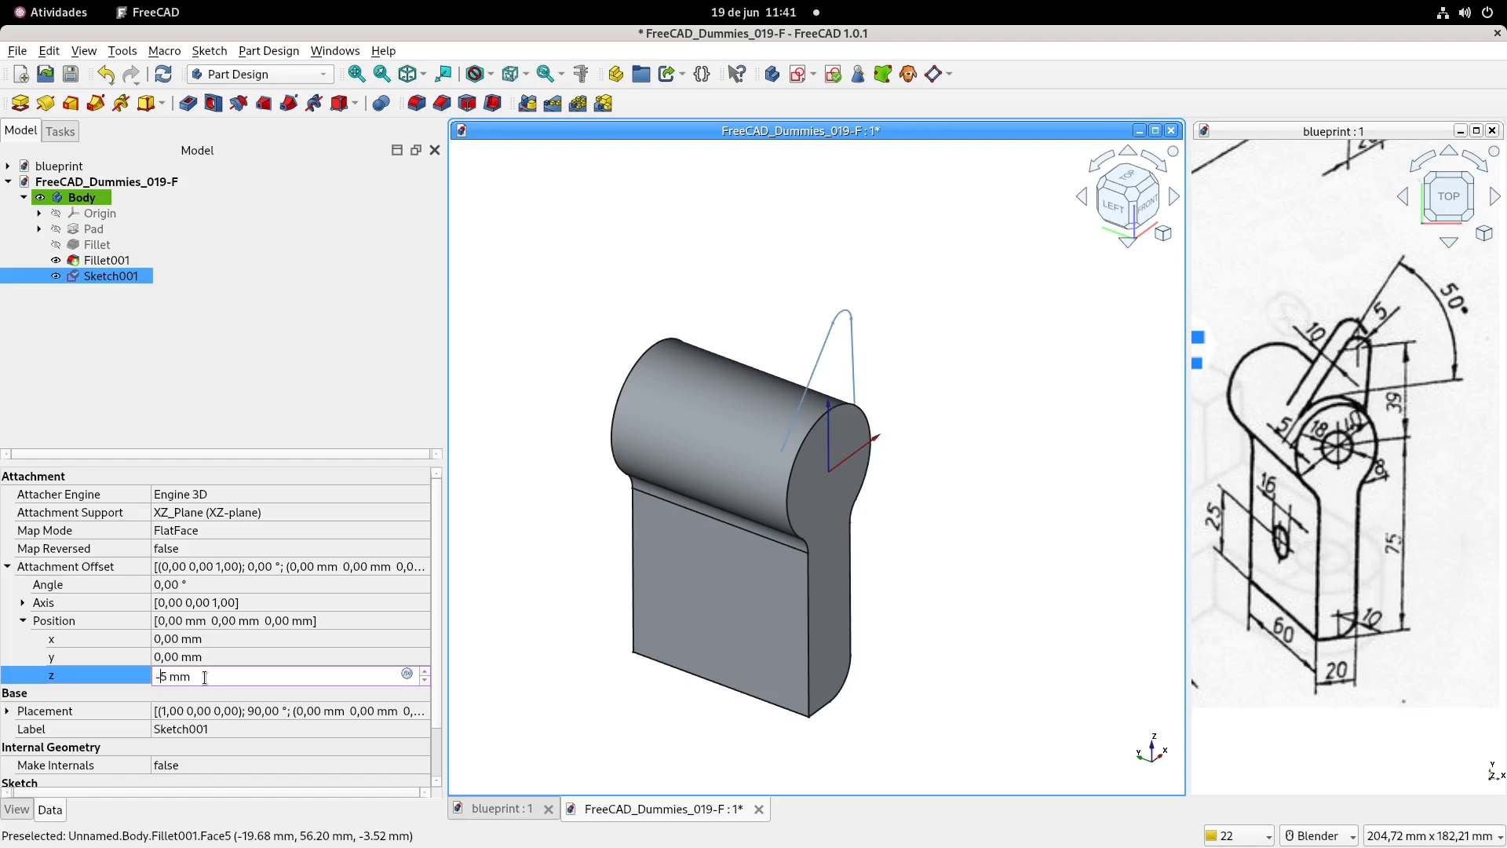
pyautogui.click(614, 237)
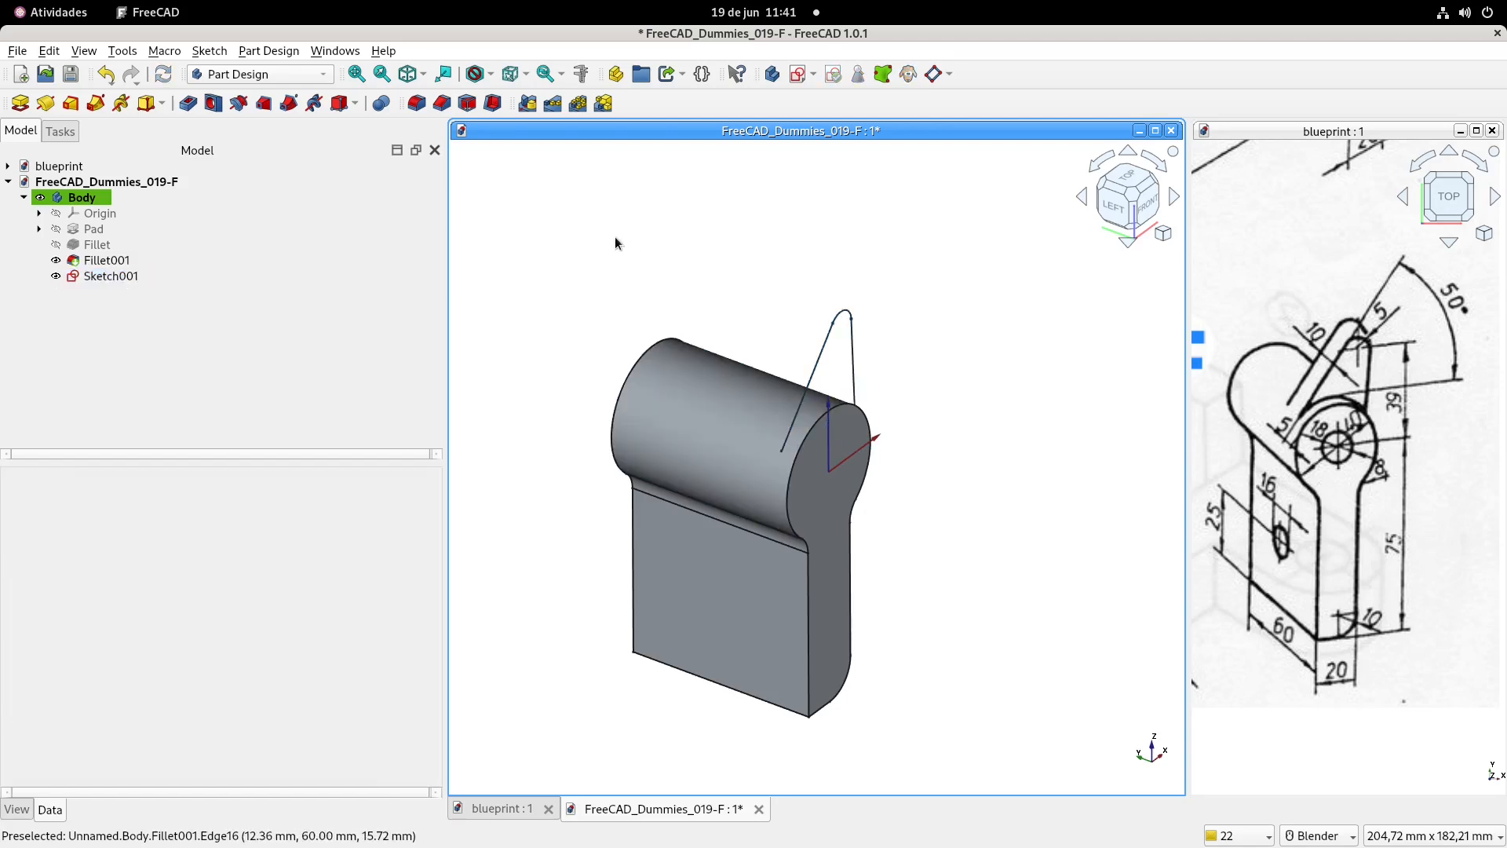
# - Pad the lug sketch 10 mm in the reversed direction
pyautogui.click(120, 279)
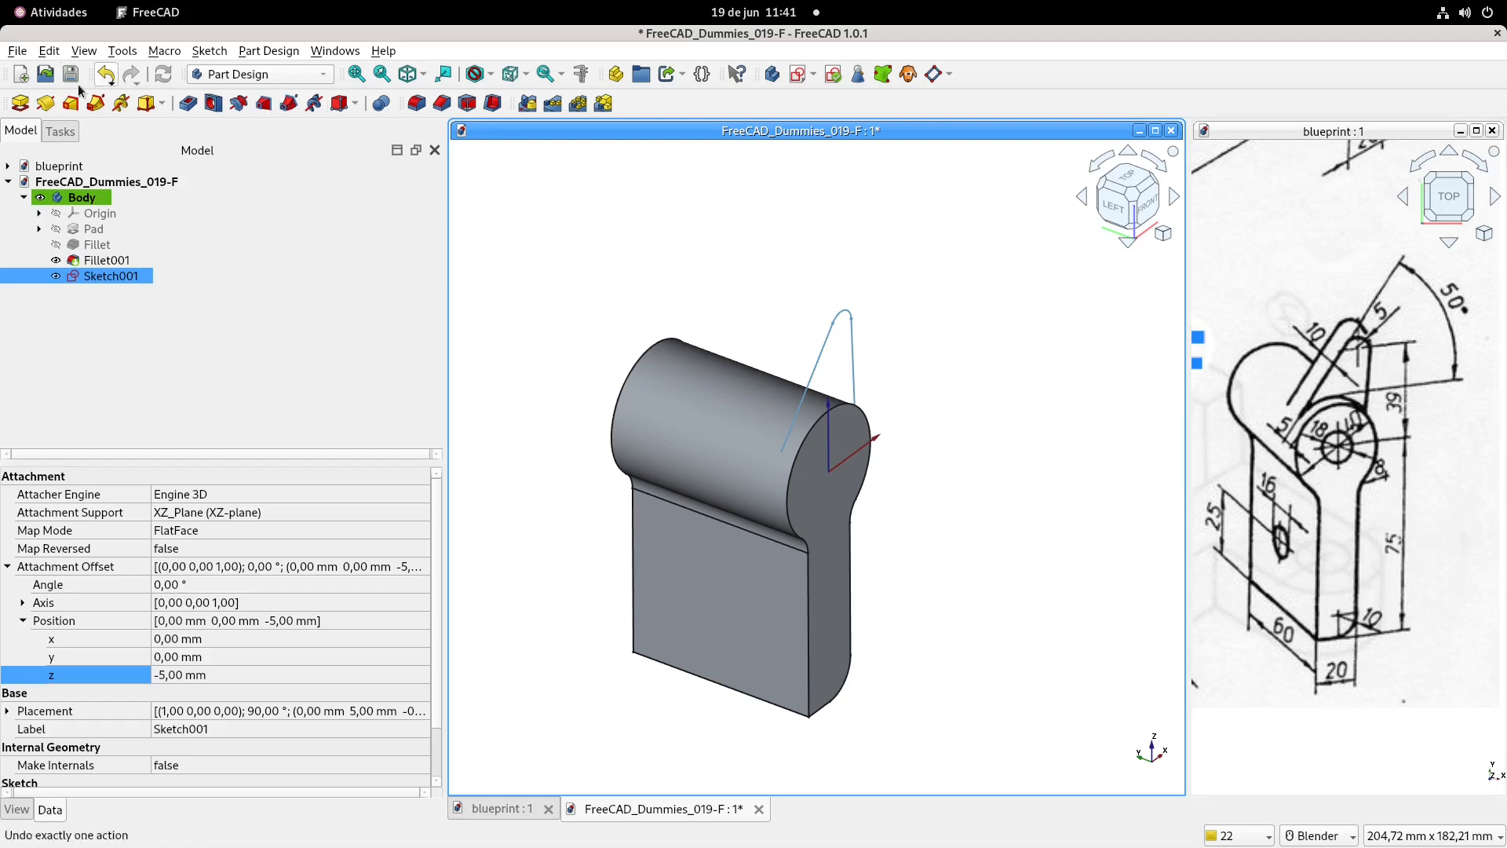
pyautogui.click(22, 104)
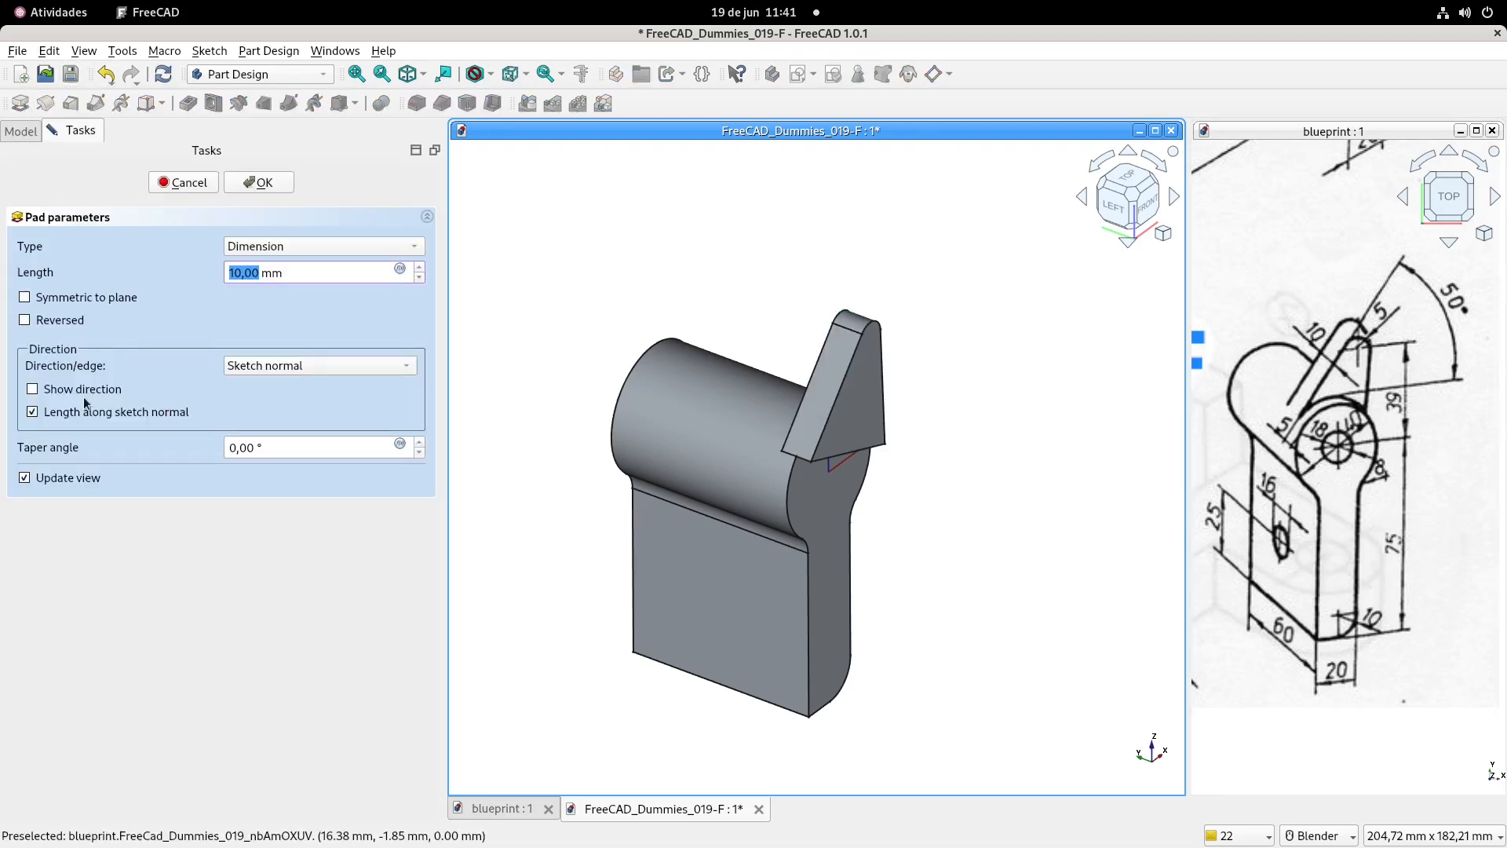
pyautogui.click(24, 321)
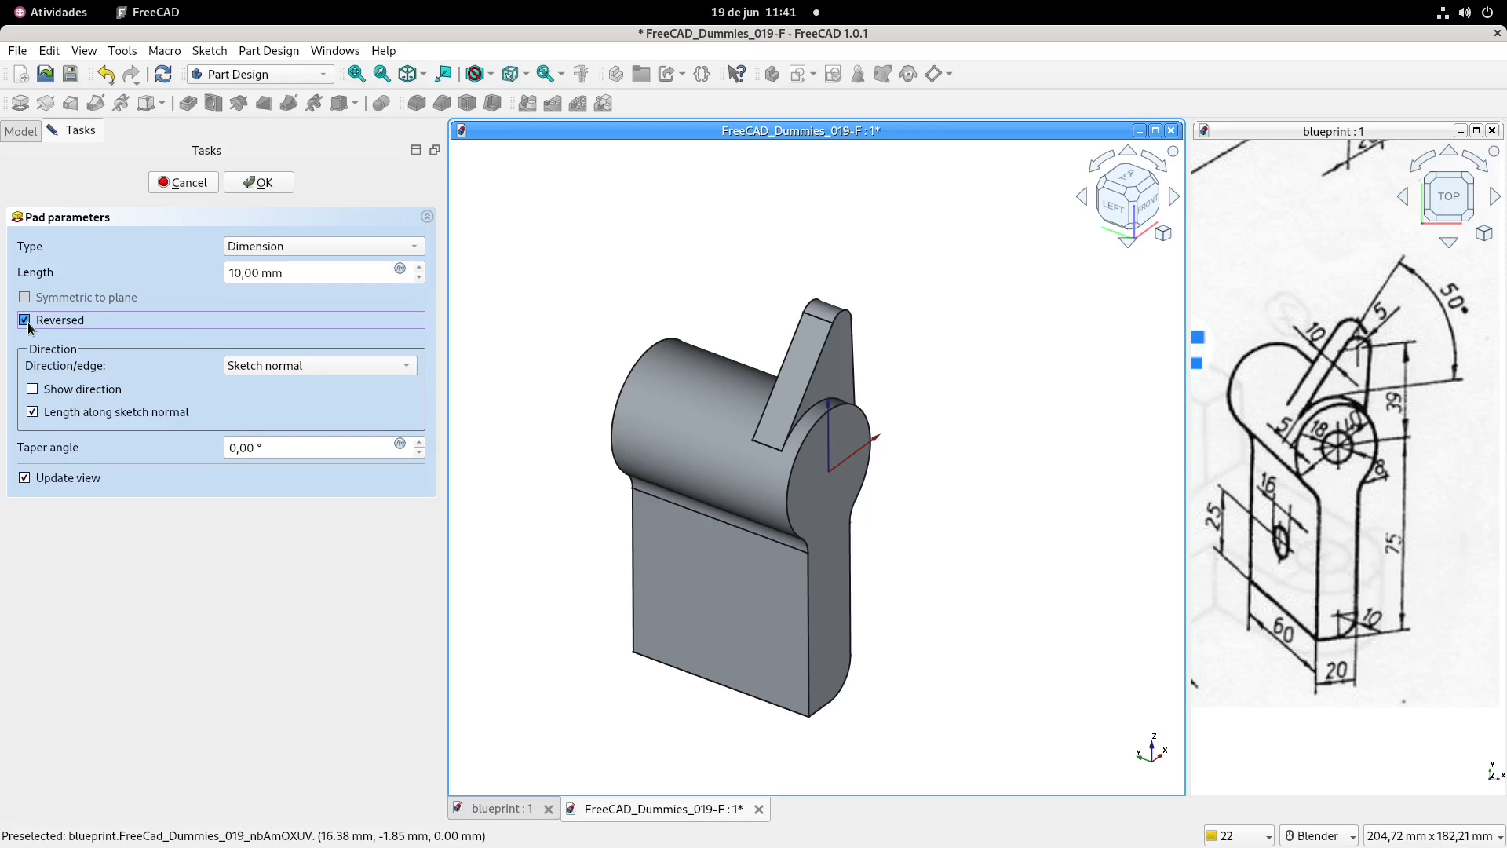
pyautogui.click(275, 185)
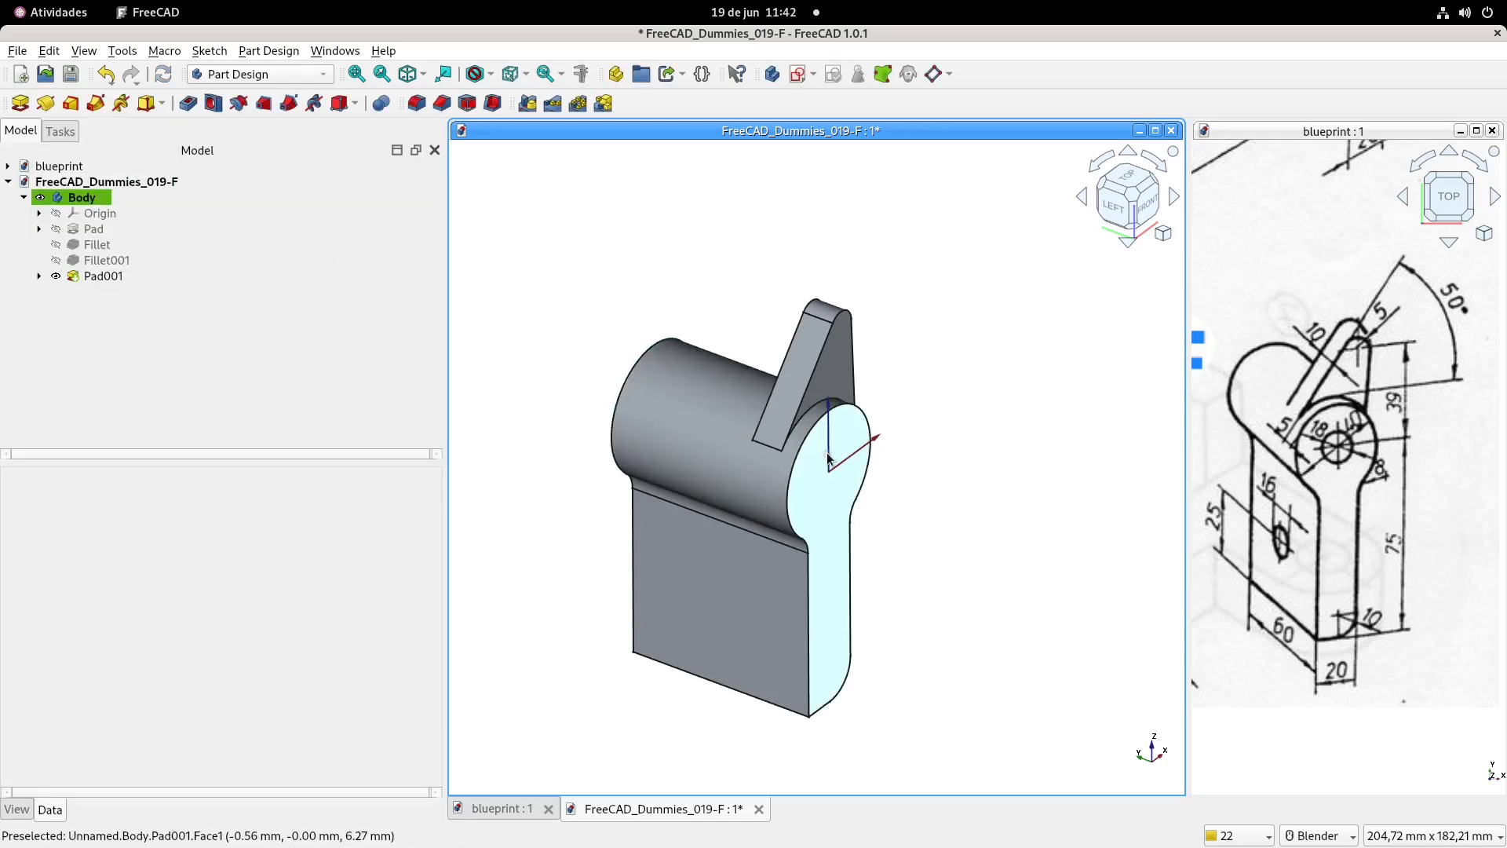
# - Create a new sketch on the XZ-plane
pyautogui.moveTo(828, 458); pyautogui.dragTo(738, 418, button='middle')
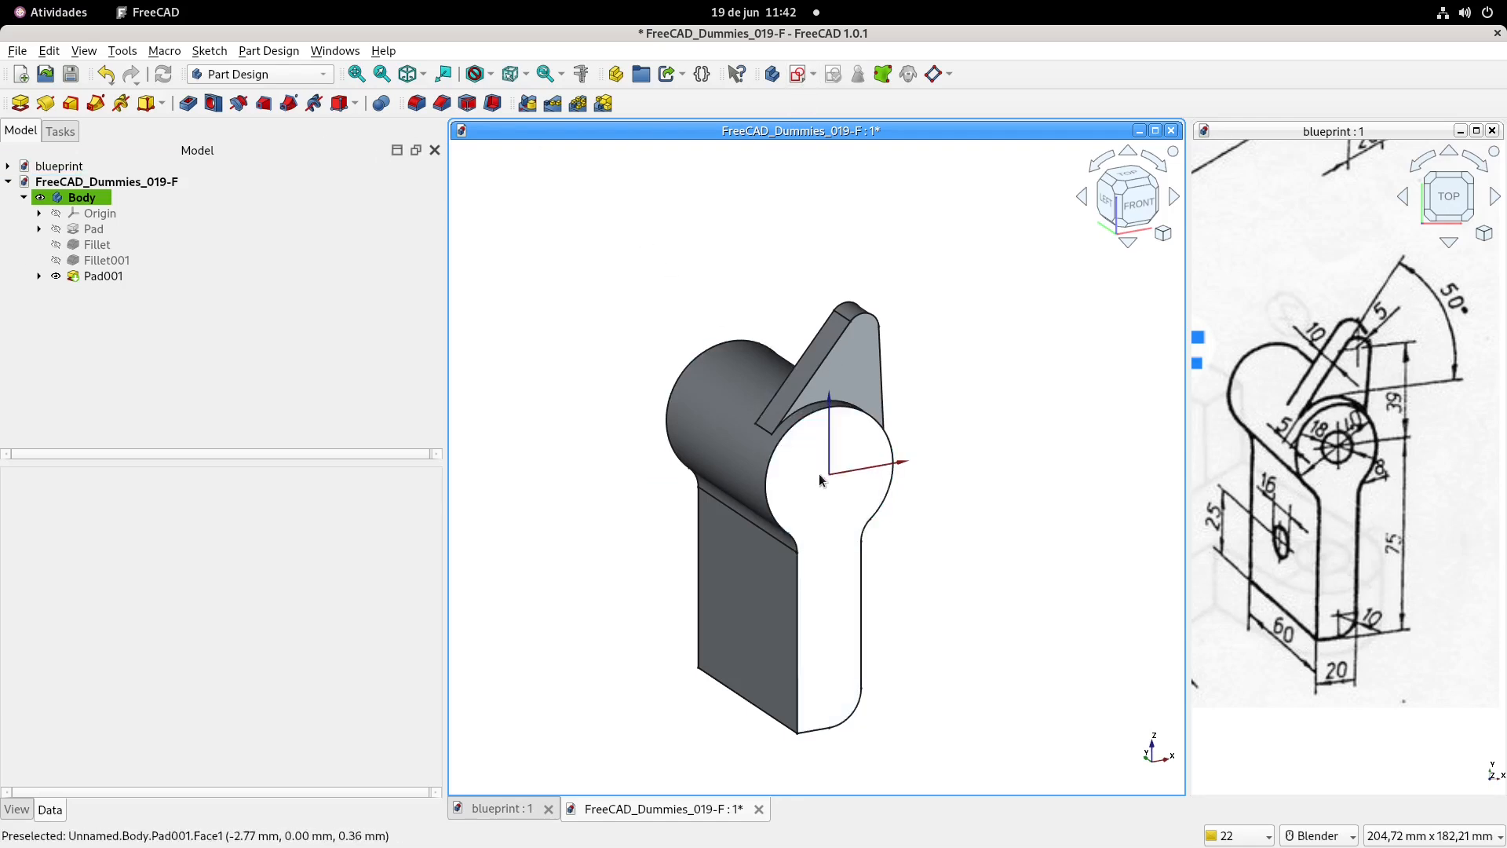
pyautogui.click(797, 79)
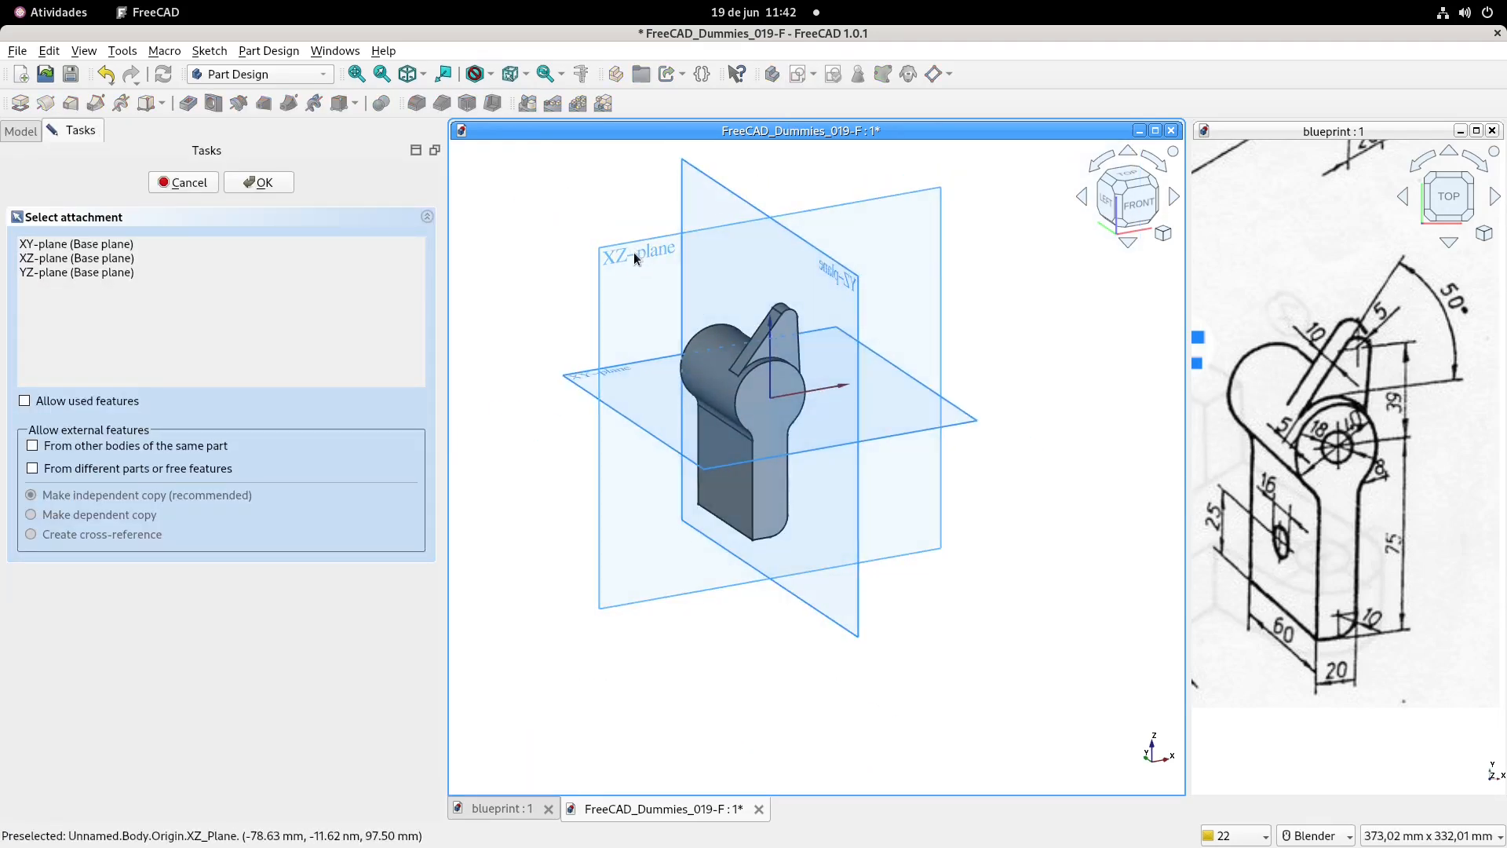
pyautogui.click(634, 252)
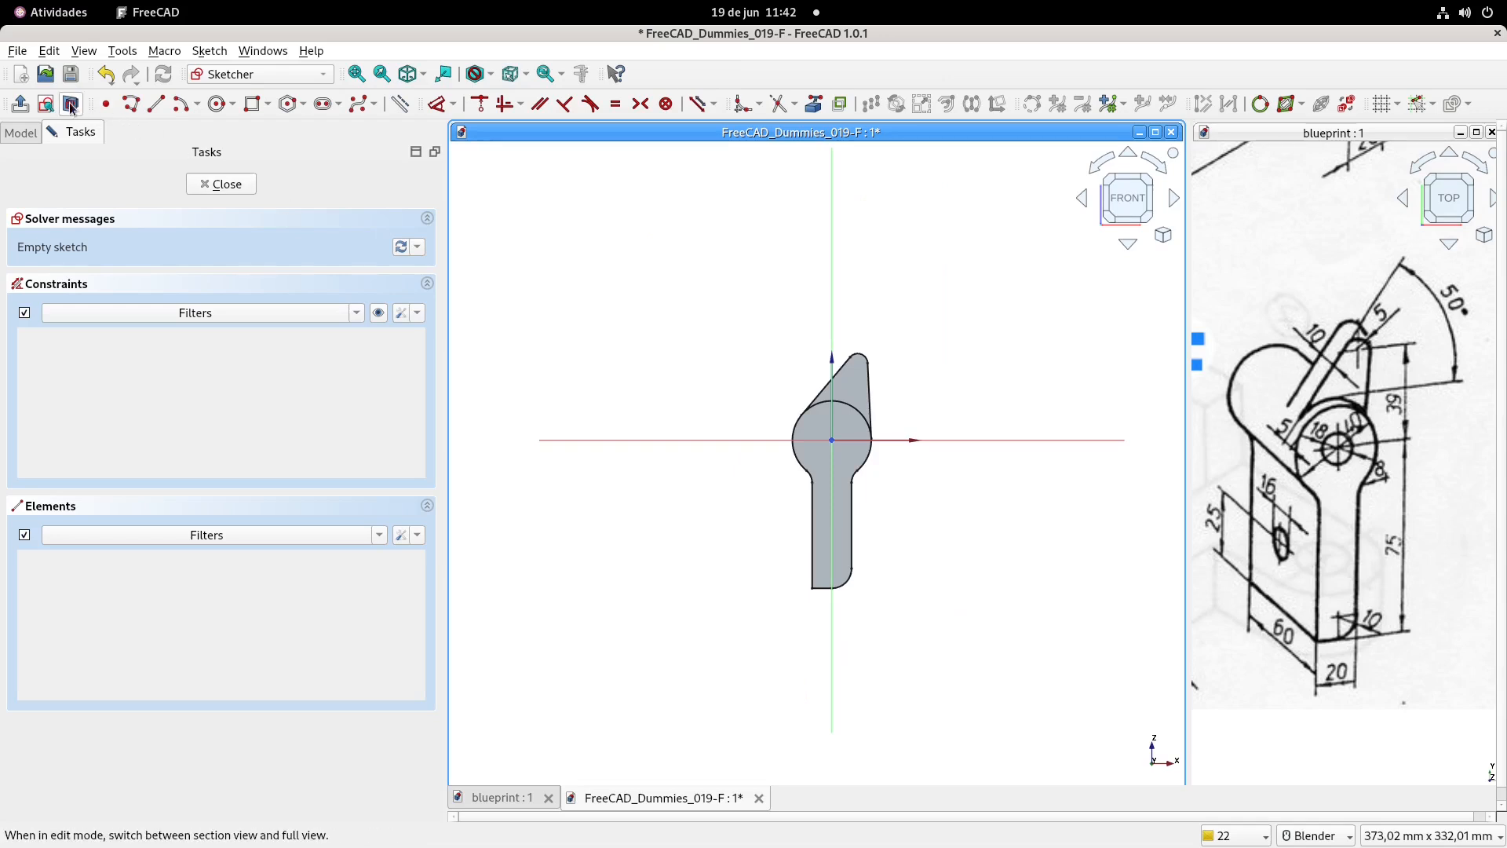
# - Draw an 18 mm diameter circle centered on the origin and finish the sketch
pyautogui.scroll(5, 775, 346)
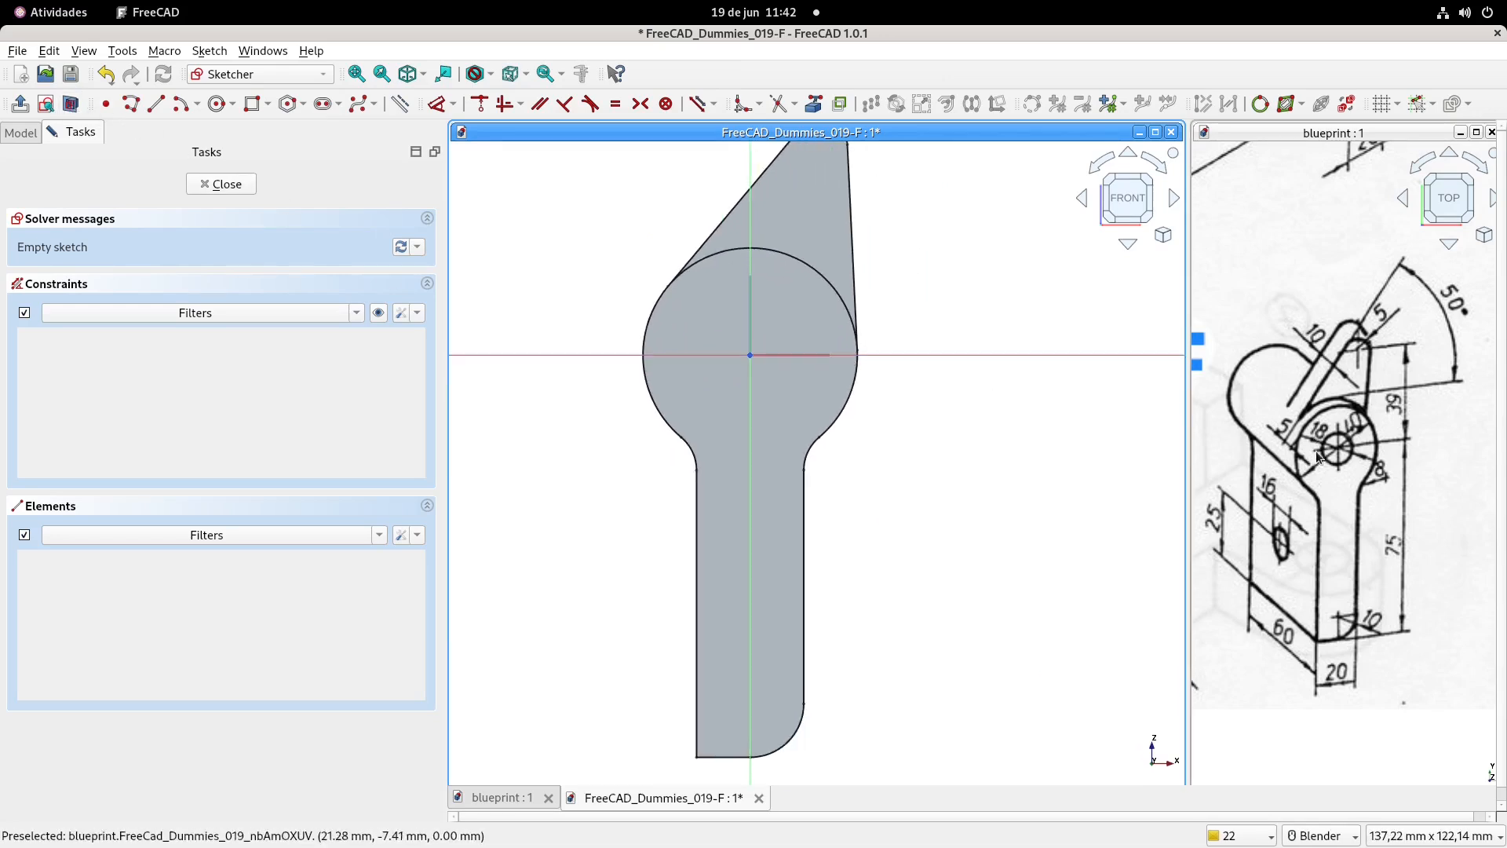
pyautogui.keyDown('shift'); pyautogui.moveTo(615, 242); pyautogui.dragTo(646, 290, button='middle'); pyautogui.keyUp('shift')
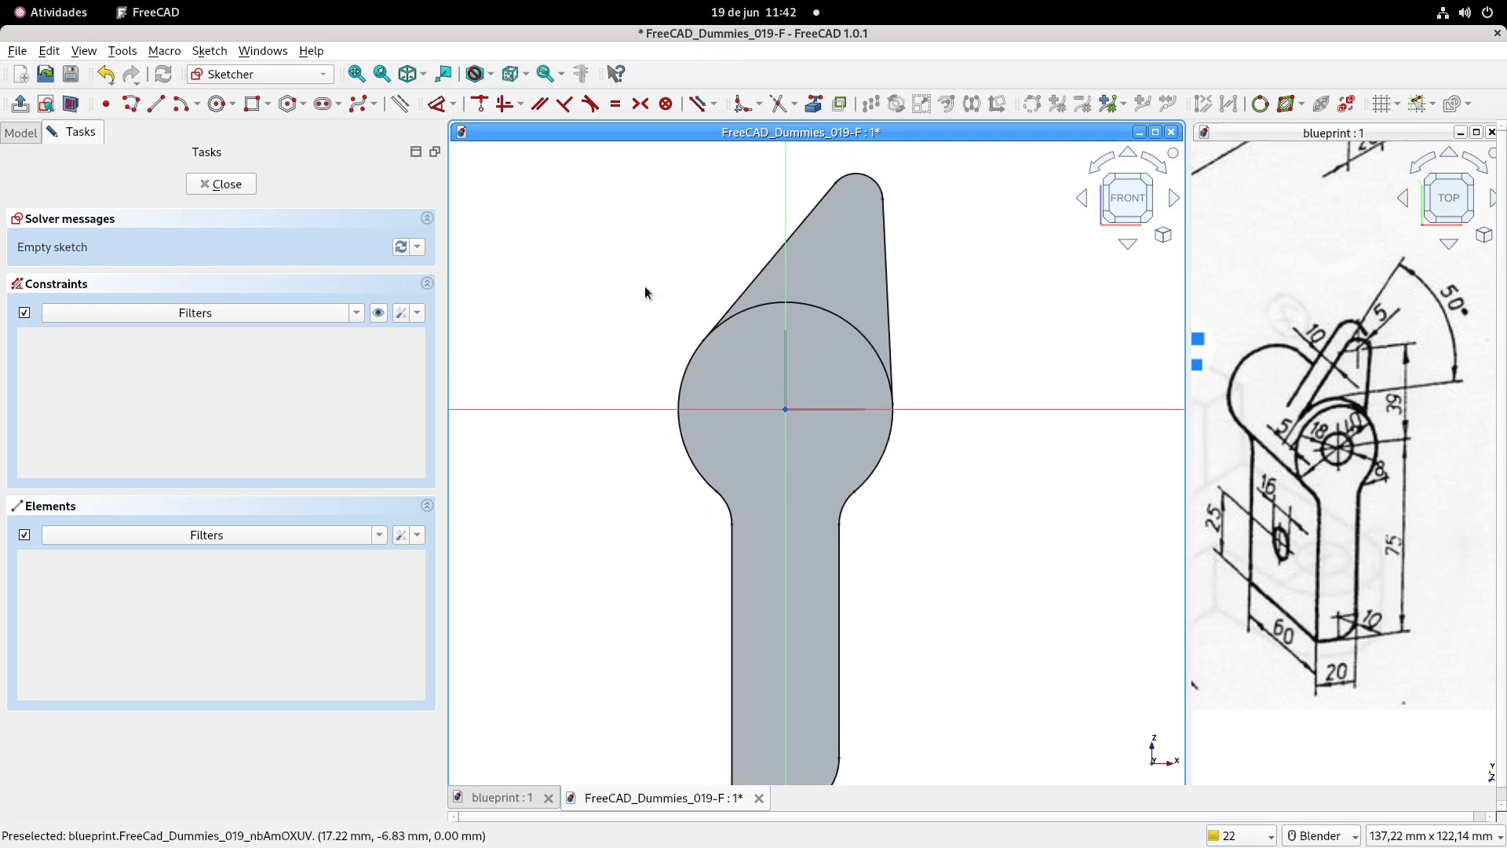
pyautogui.click(216, 104)
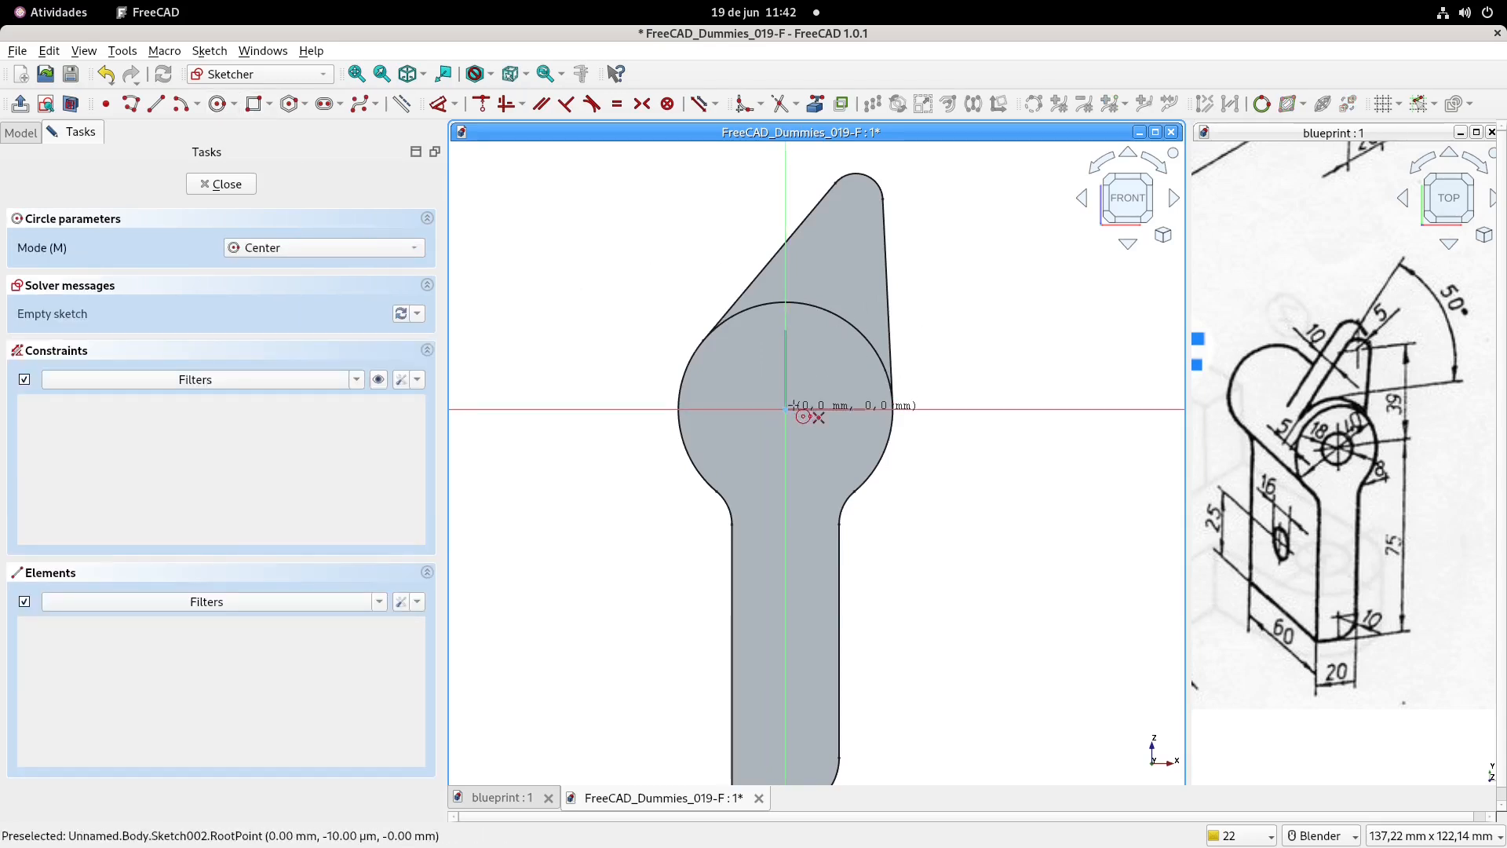
pyautogui.click(785, 408)
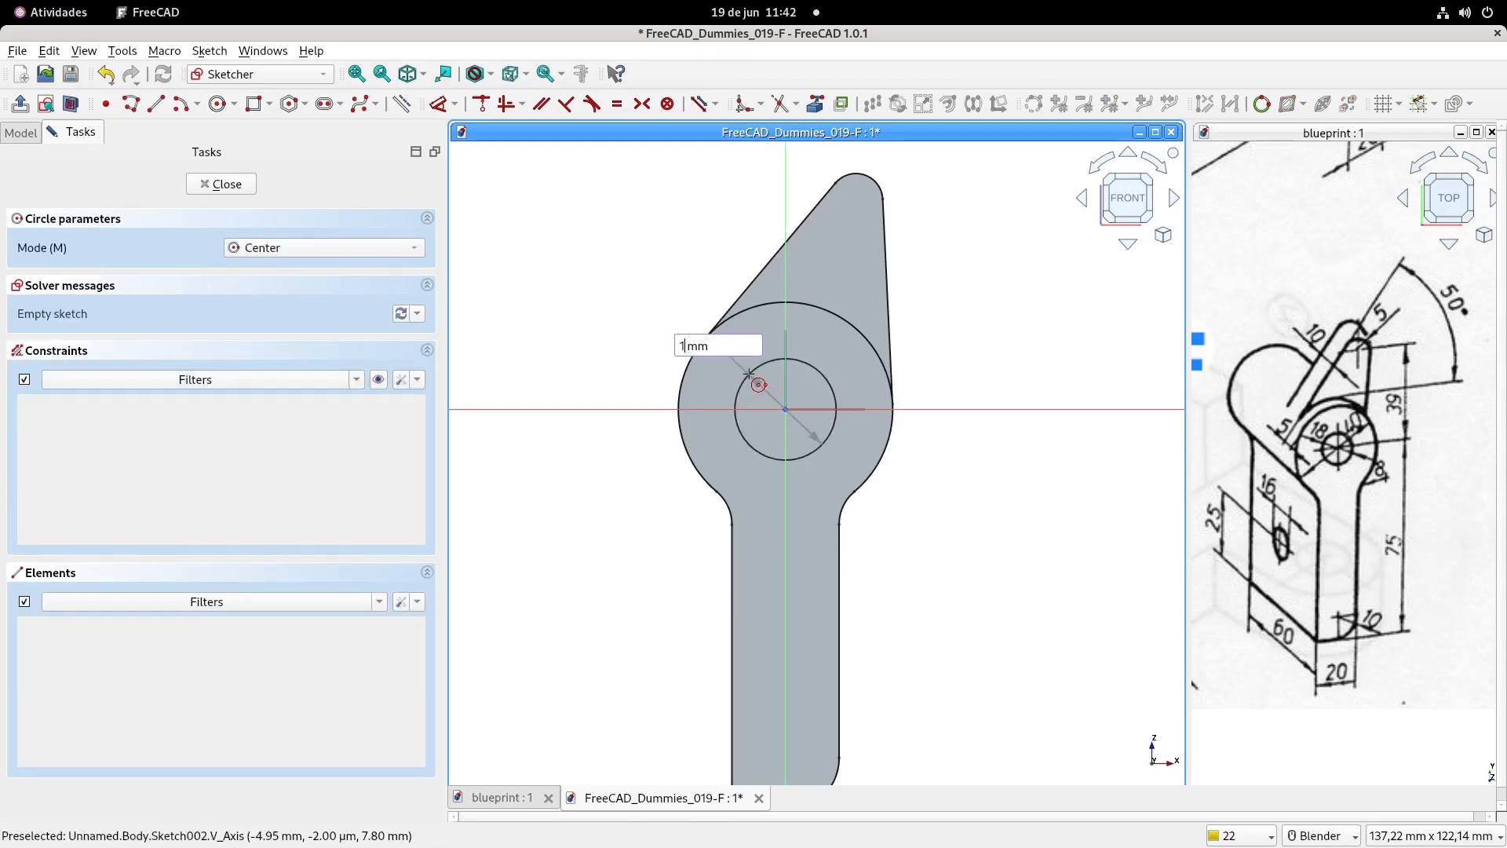
pyautogui.write('18')
pyautogui.press('Return')
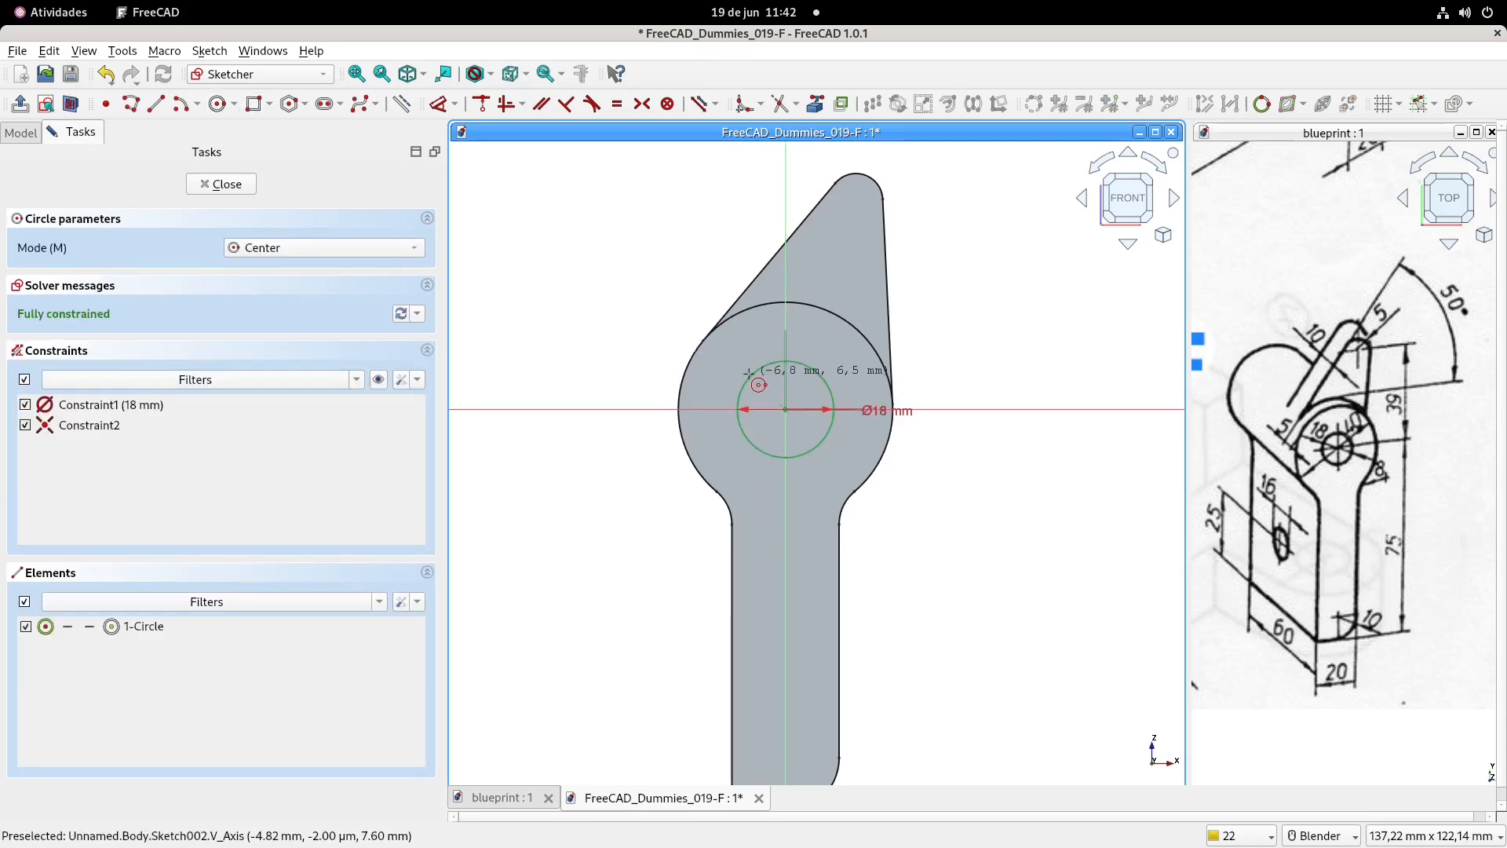
pyautogui.click(19, 103)
# - Pocket the 18 mm circle sketch through all of the cylinder
pyautogui.scroll(3, 683, 392)
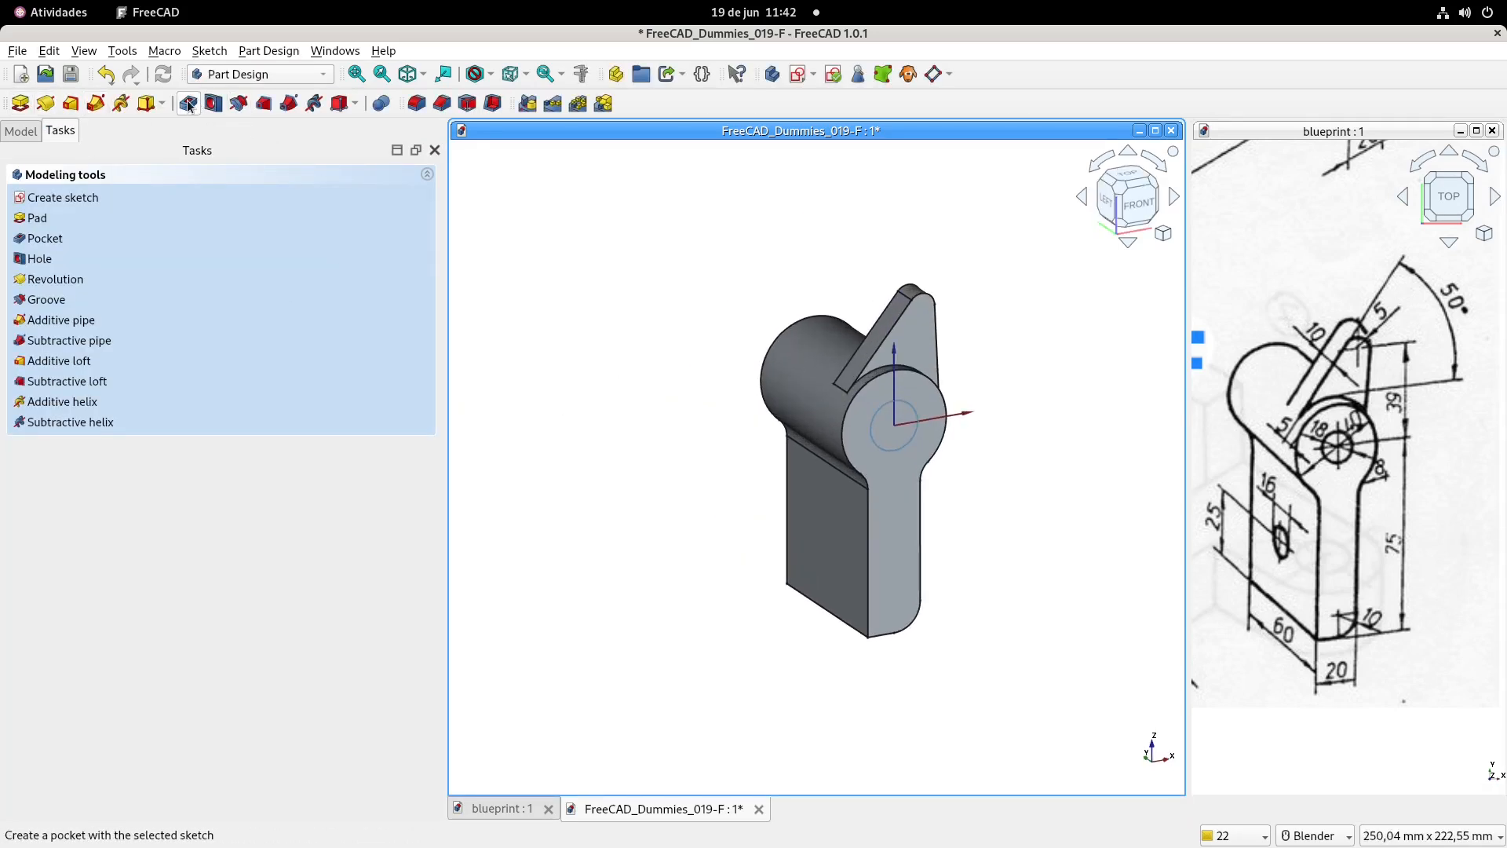
pyautogui.click(213, 103)
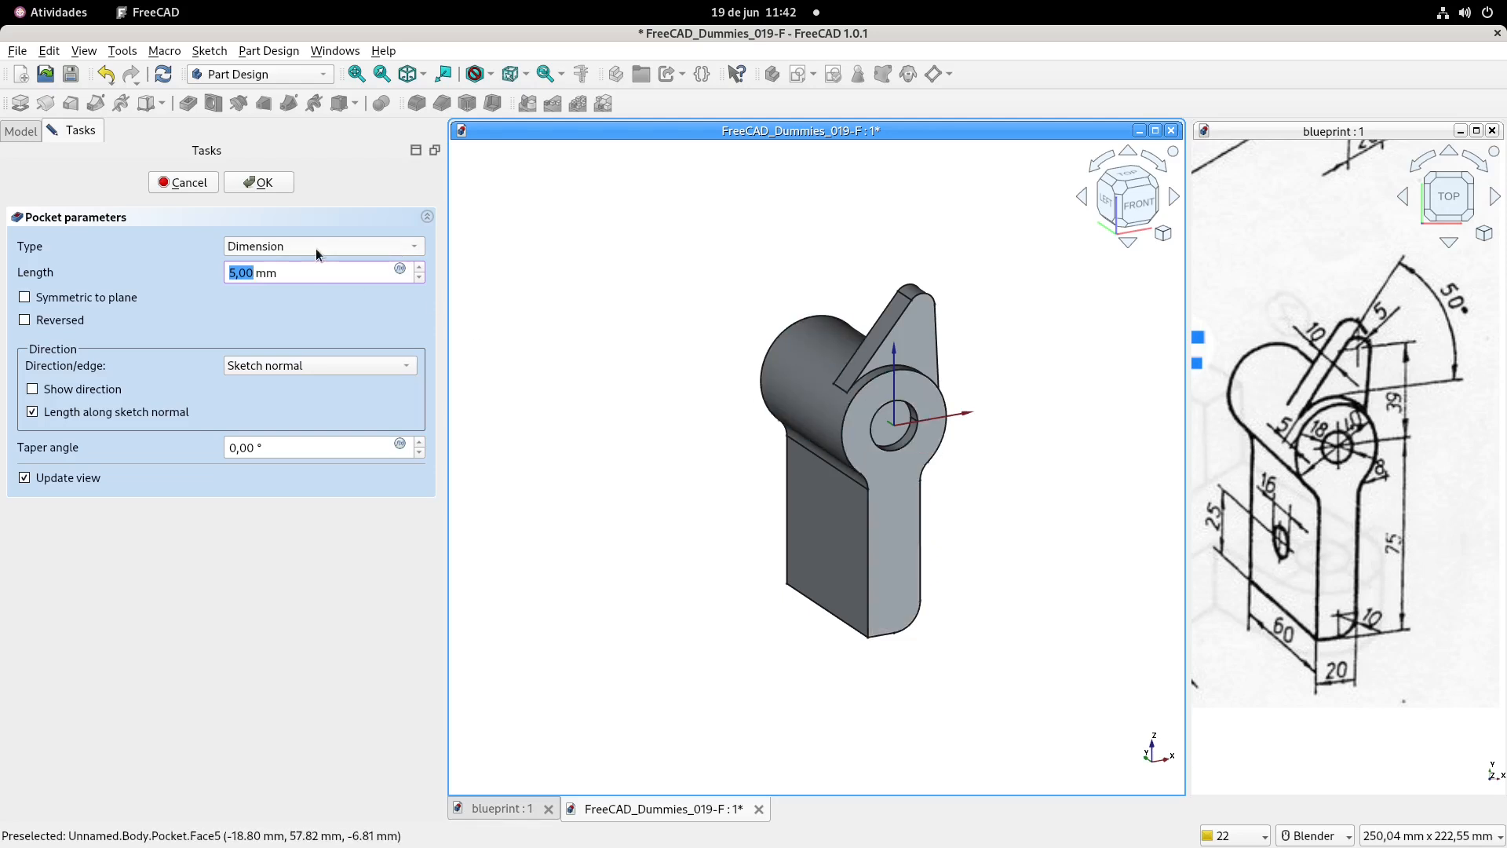
pyautogui.click(318, 249)
pyautogui.click(318, 269)
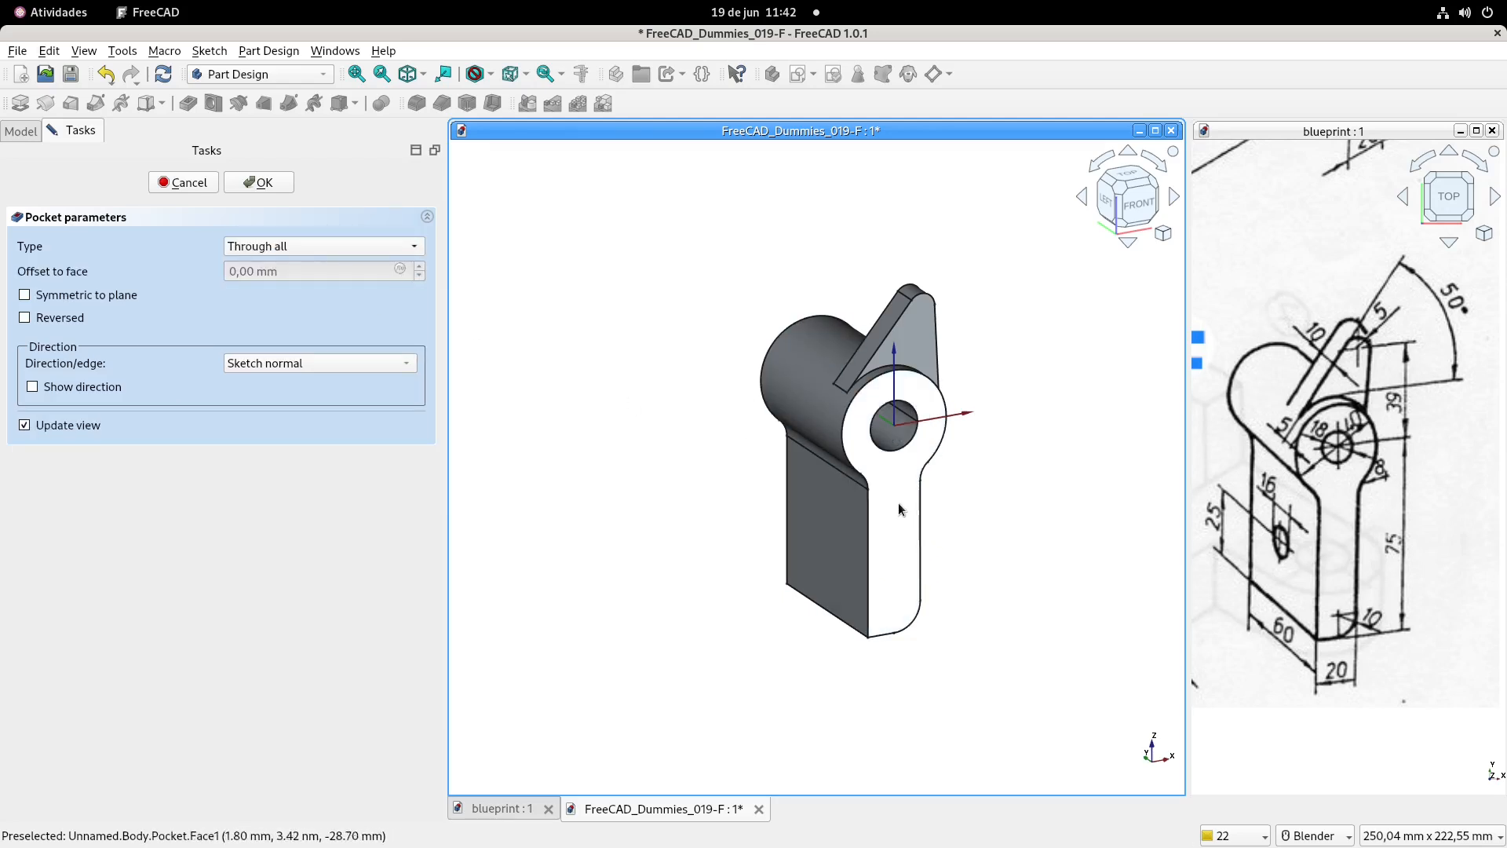
pyautogui.click(263, 182)
# - Create a sketch on the flat side face of the lower plate and project the face's bottom edge as external geometry
pyautogui.moveTo(785, 392); pyautogui.dragTo(692, 295, button='middle')
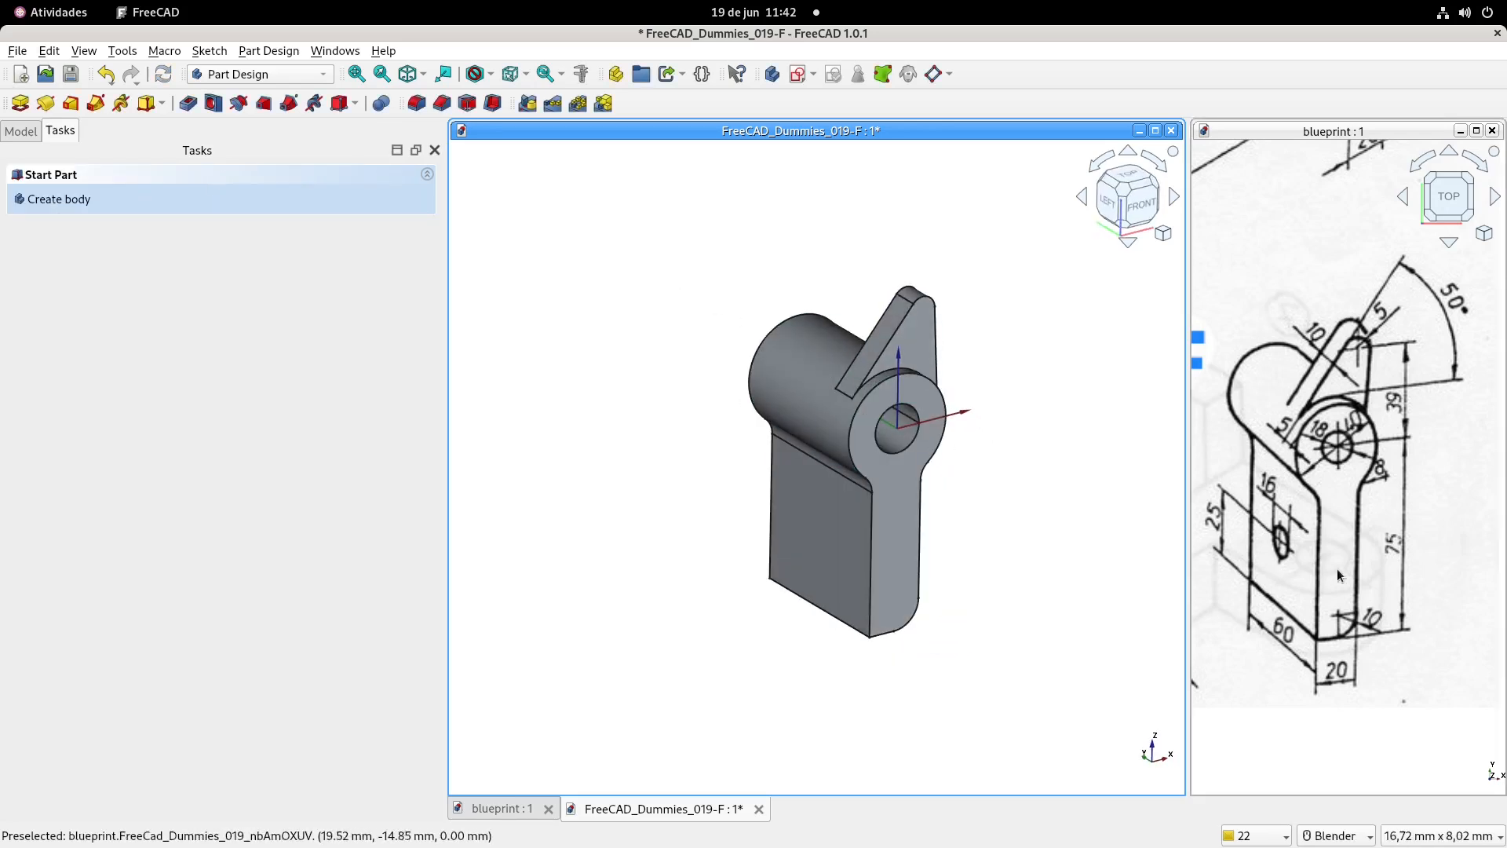
pyautogui.click(826, 534)
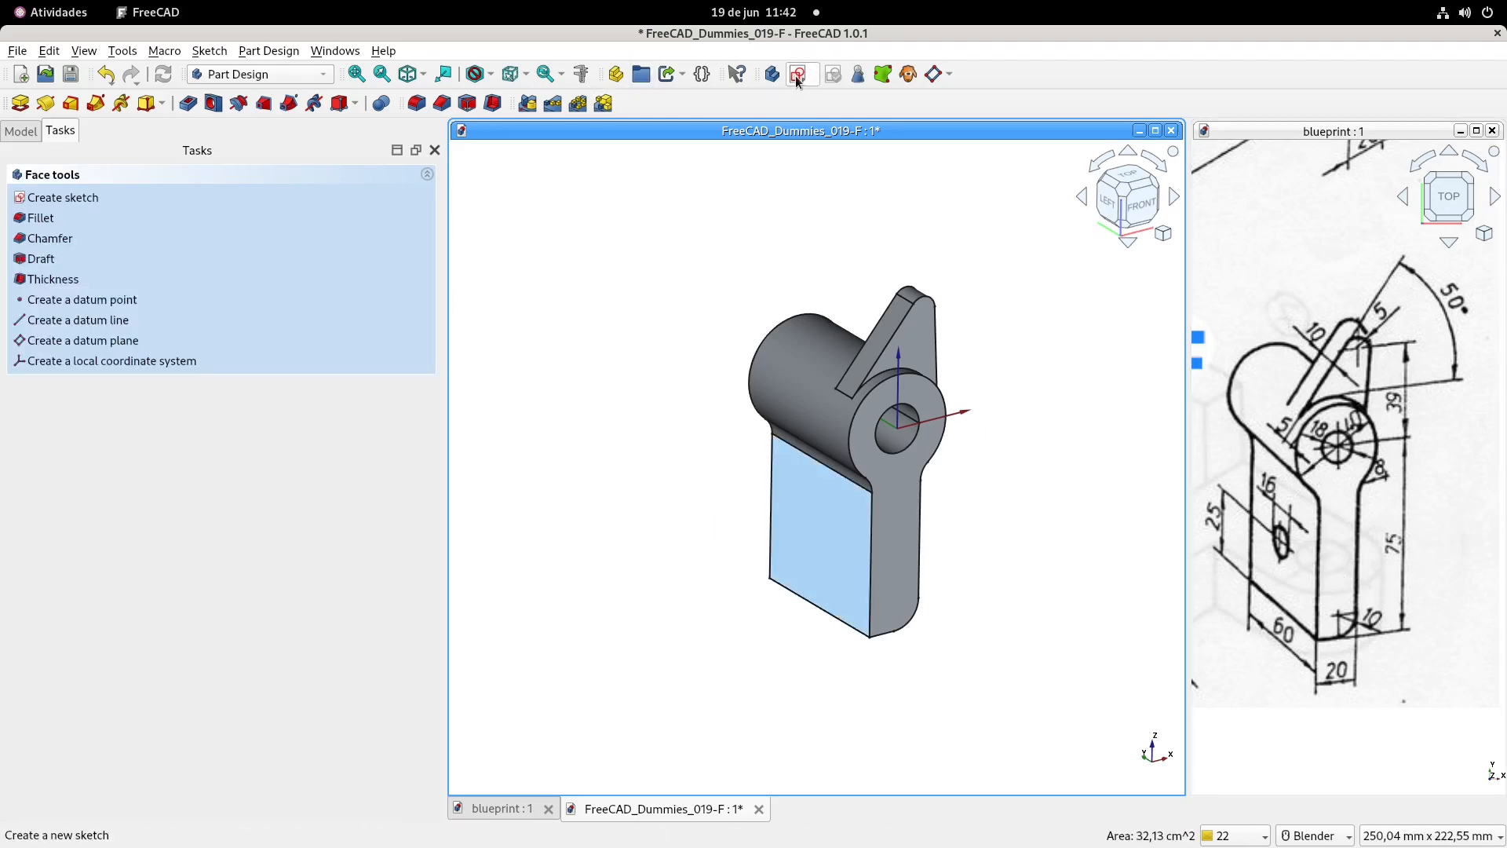
pyautogui.click(797, 74)
pyautogui.keyDown('shift'); pyautogui.moveTo(872, 430); pyautogui.dragTo(773, 169, button='middle'); pyautogui.keyUp('shift')
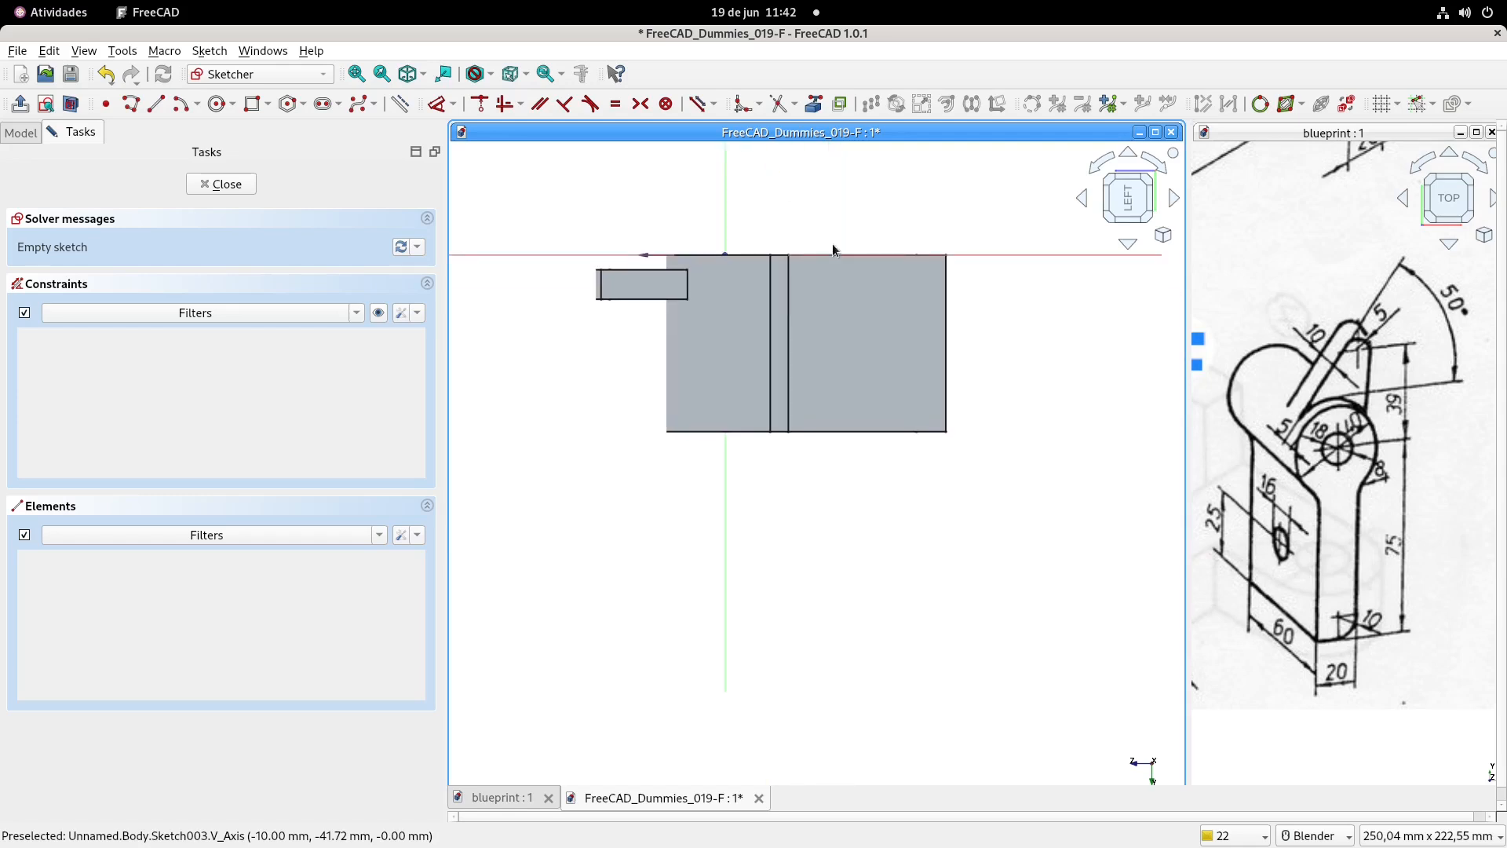
pyautogui.keyDown('shift'); pyautogui.moveTo(904, 297); pyautogui.dragTo(919, 342, button='middle'); pyautogui.keyUp('shift')
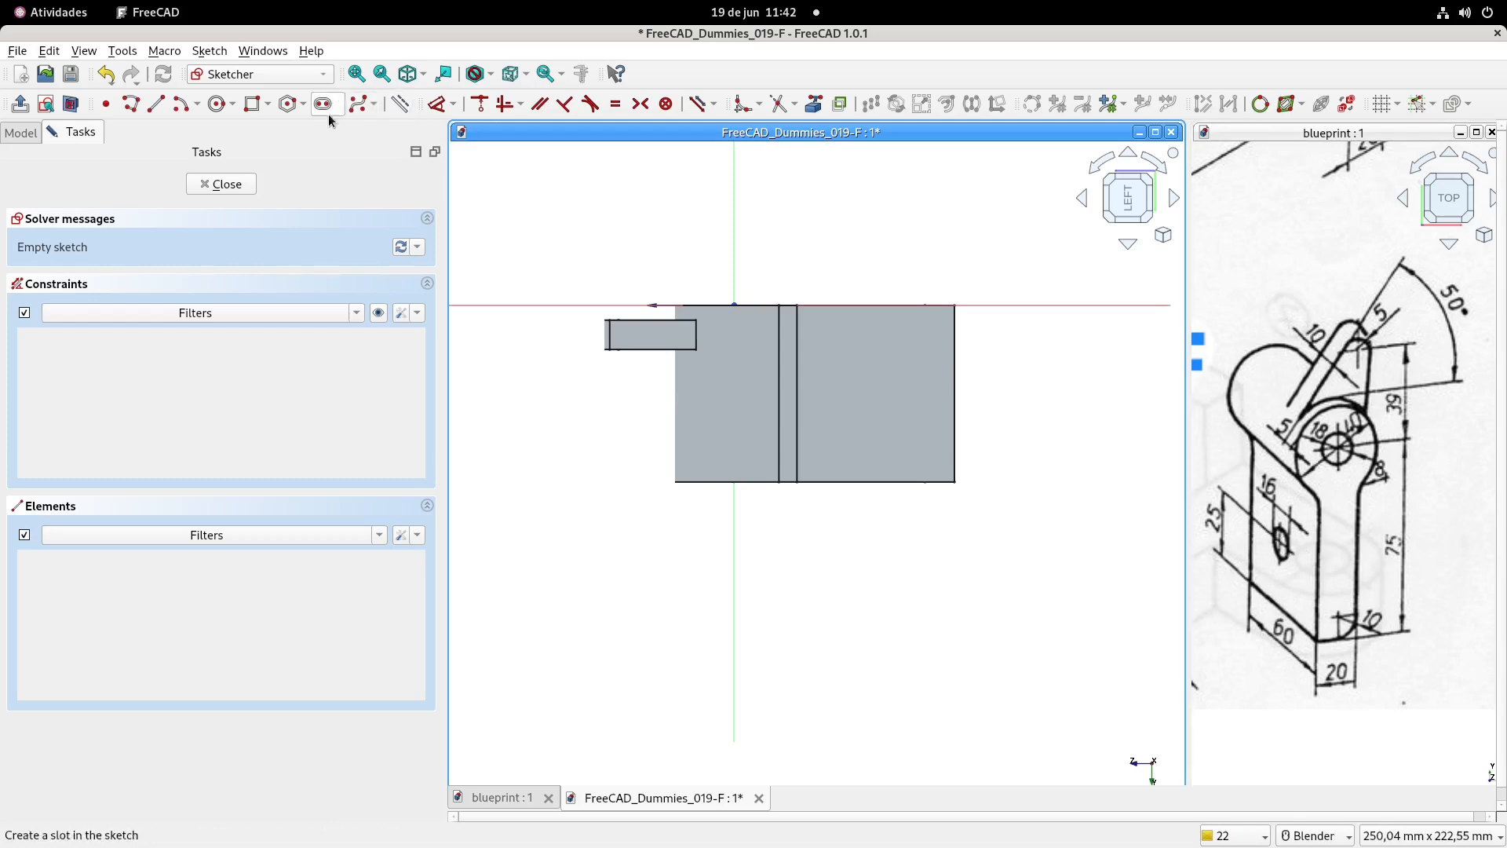
pyautogui.click(813, 104)
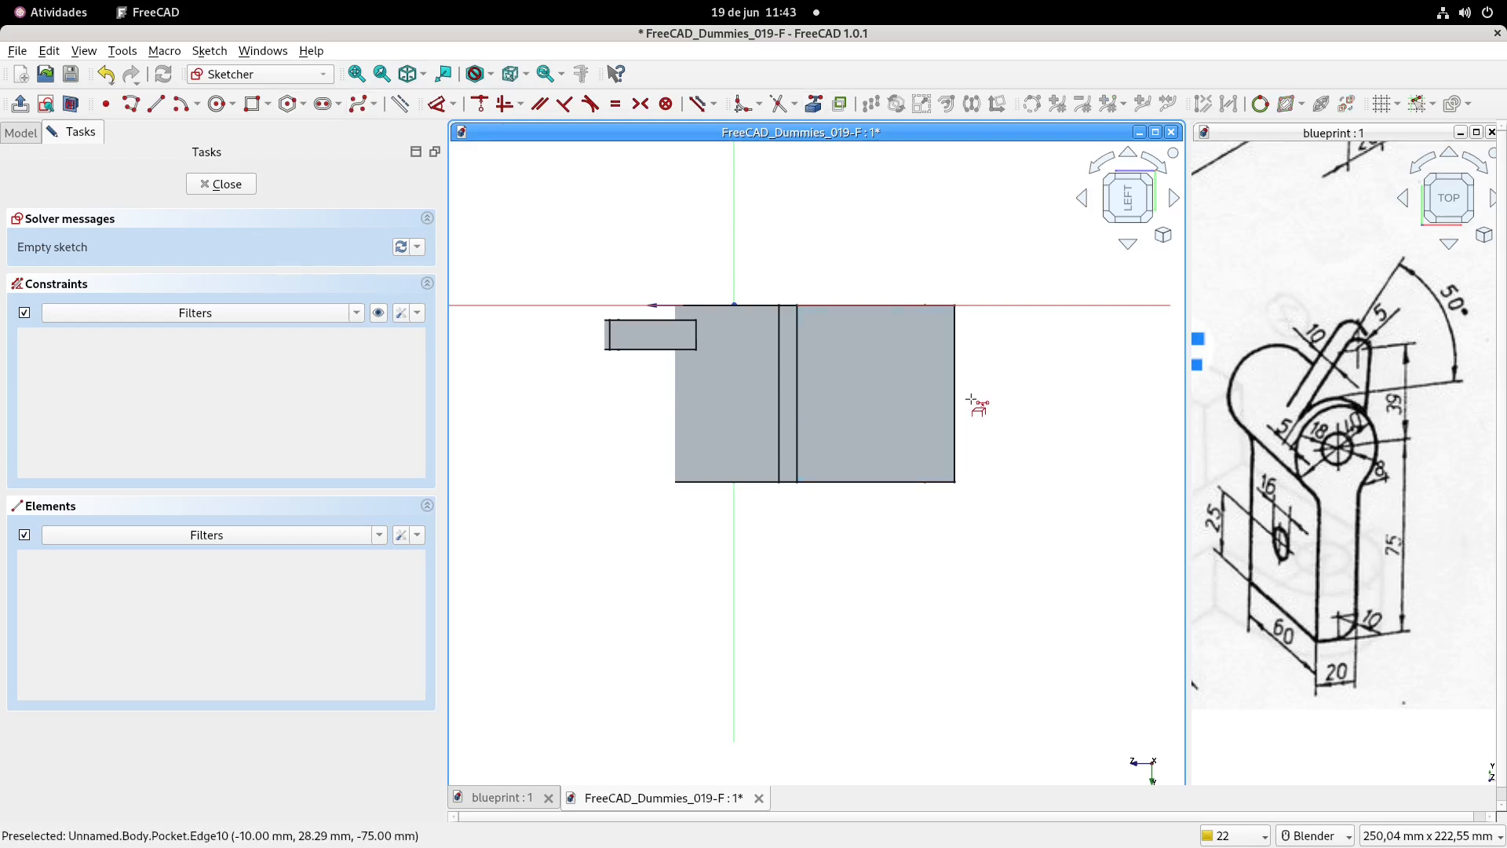
pyautogui.click(956, 392)
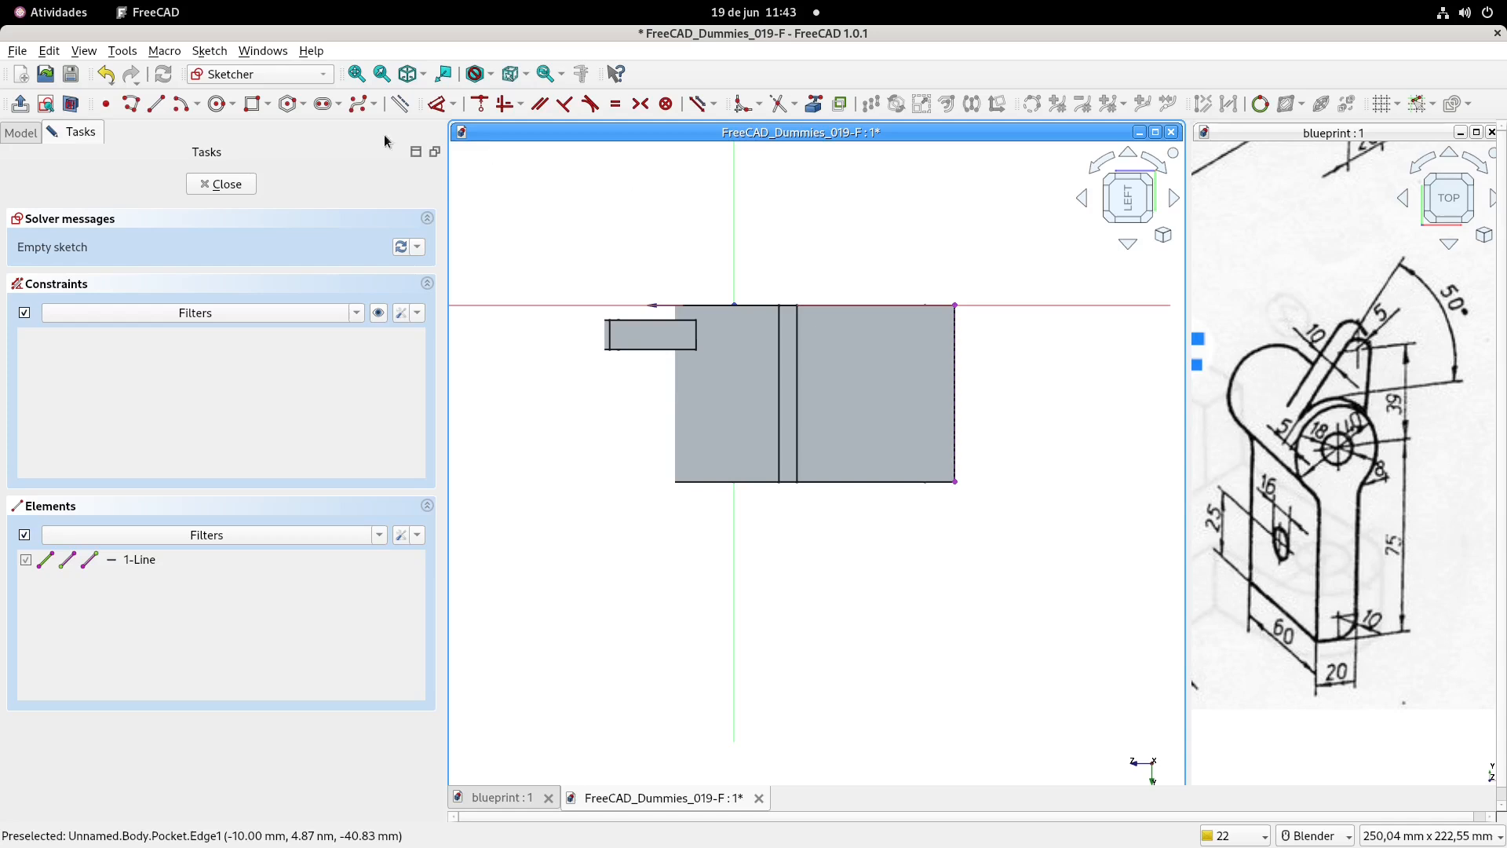
# - Draw a 16 mm diameter circle on the lower plate's side face
pyautogui.click(218, 104)
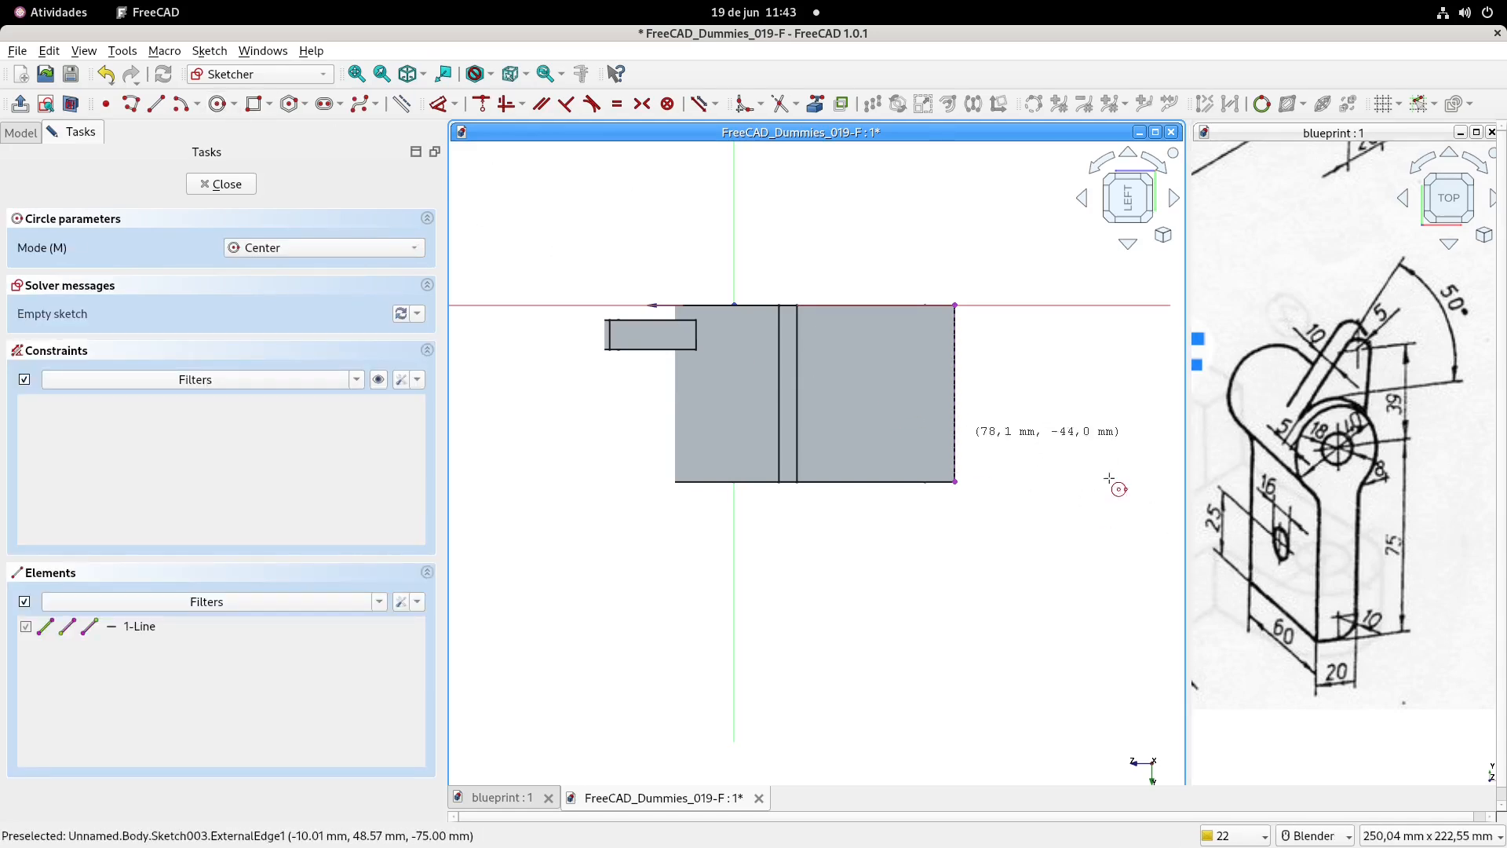
pyautogui.scroll(1, 1284, 488)
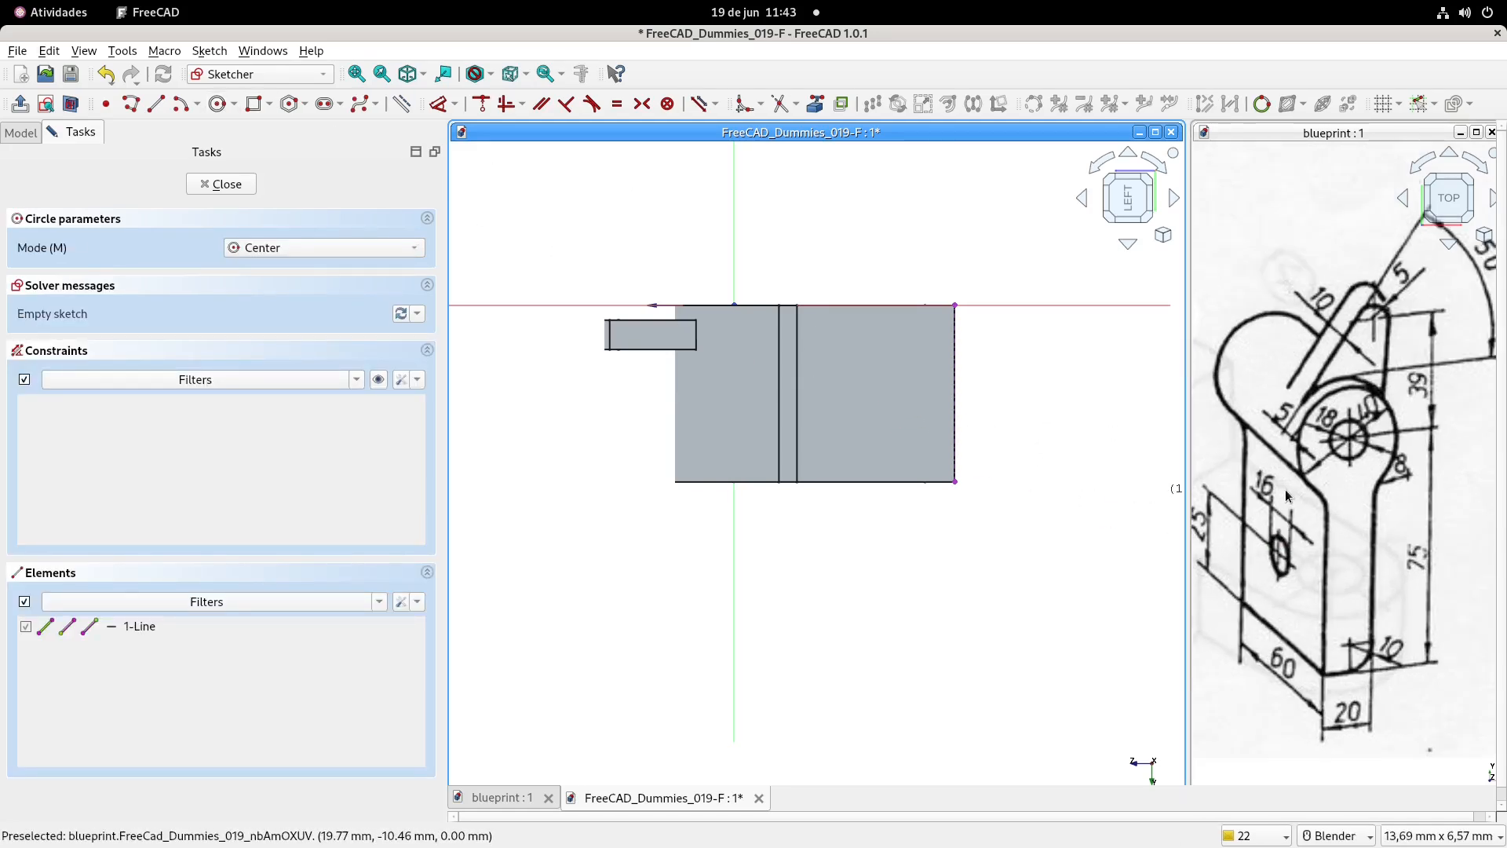
pyautogui.click(868, 390)
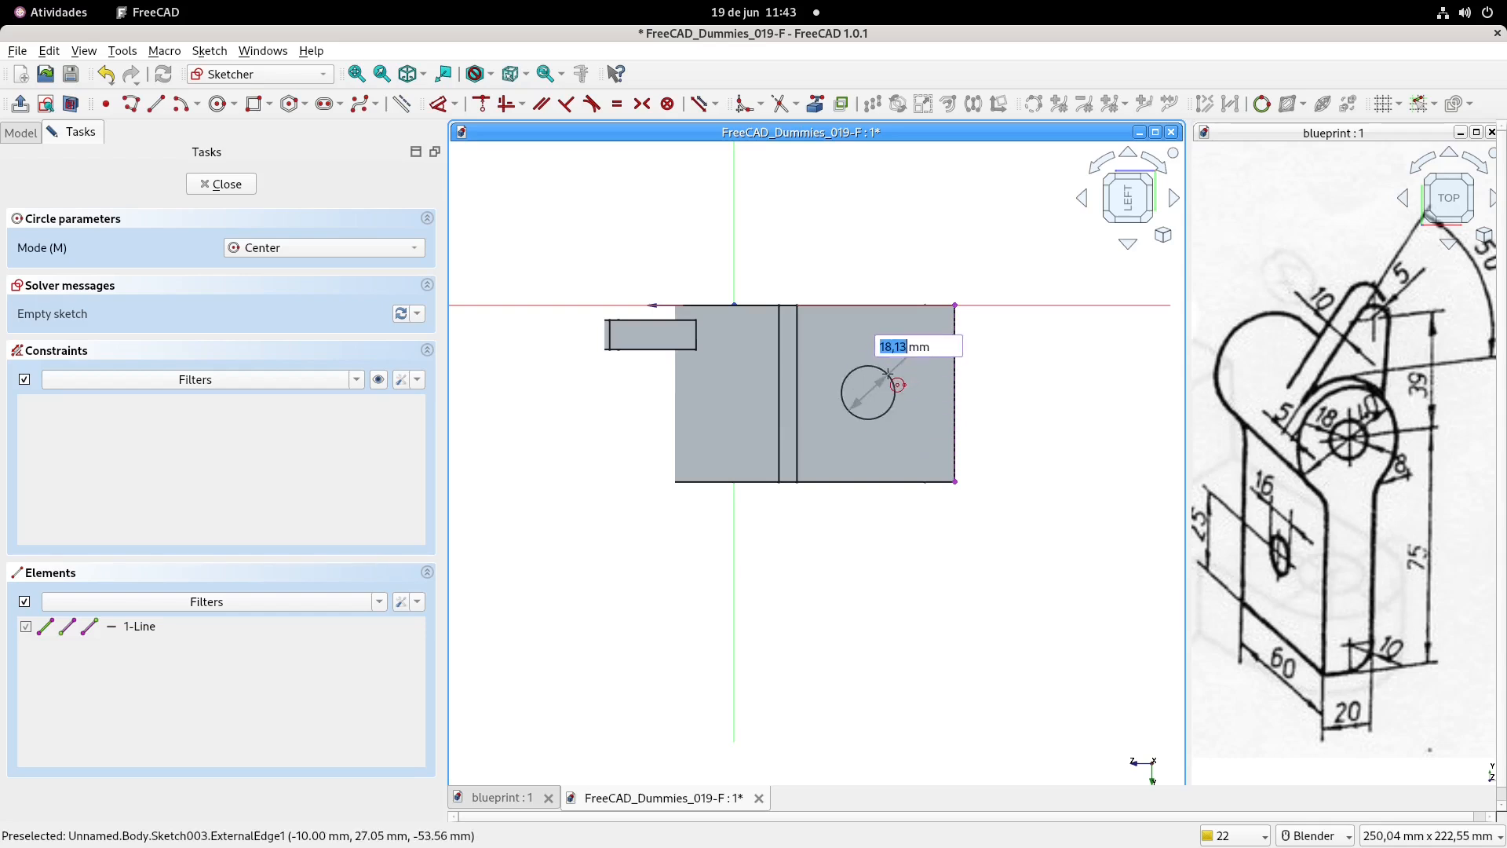
pyautogui.write('1')
pyautogui.press('Return')
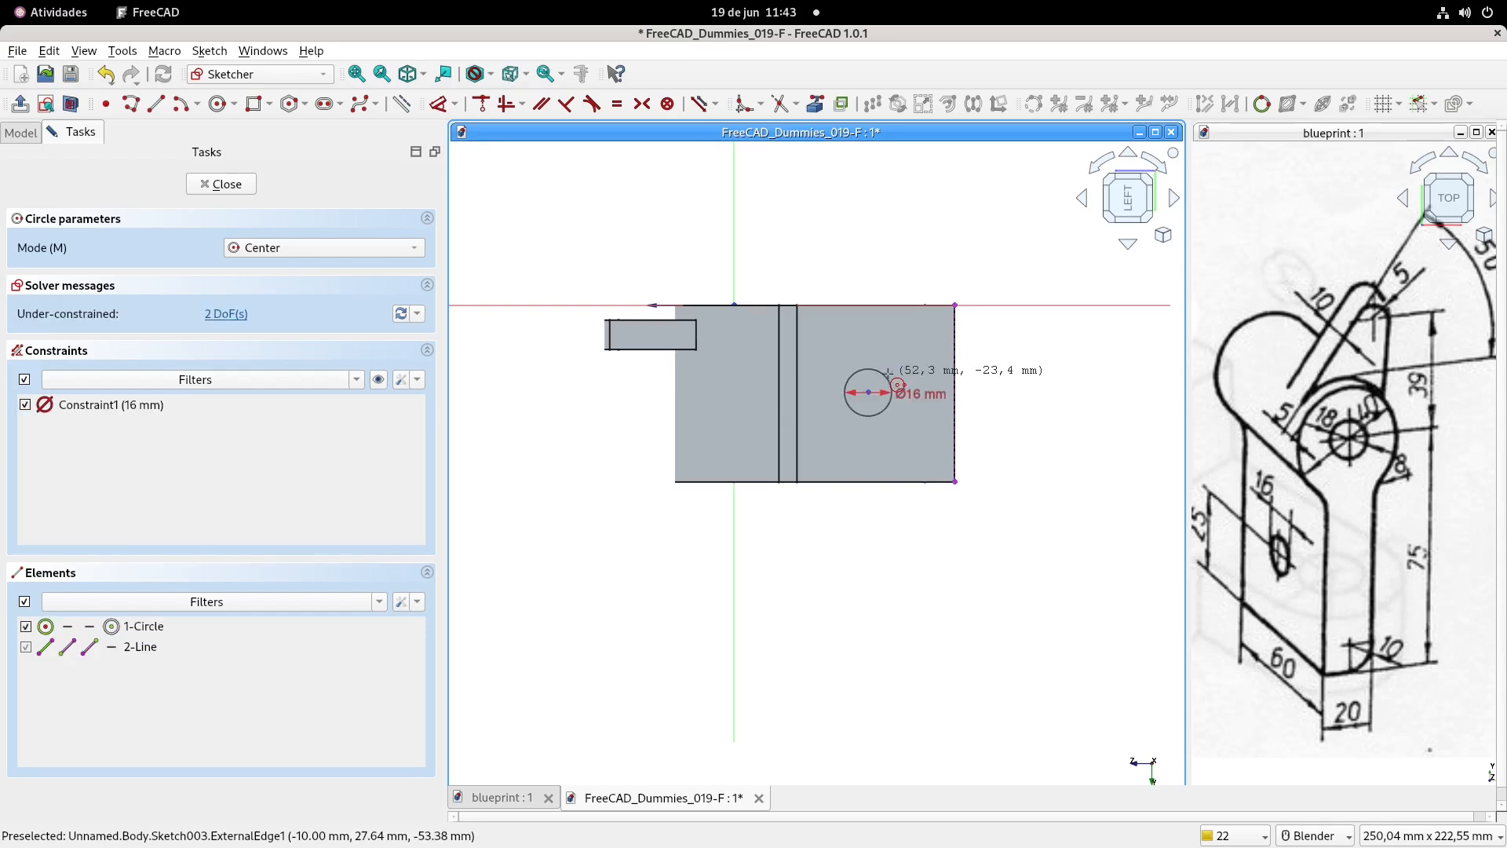
pyautogui.rightClick(867, 420)
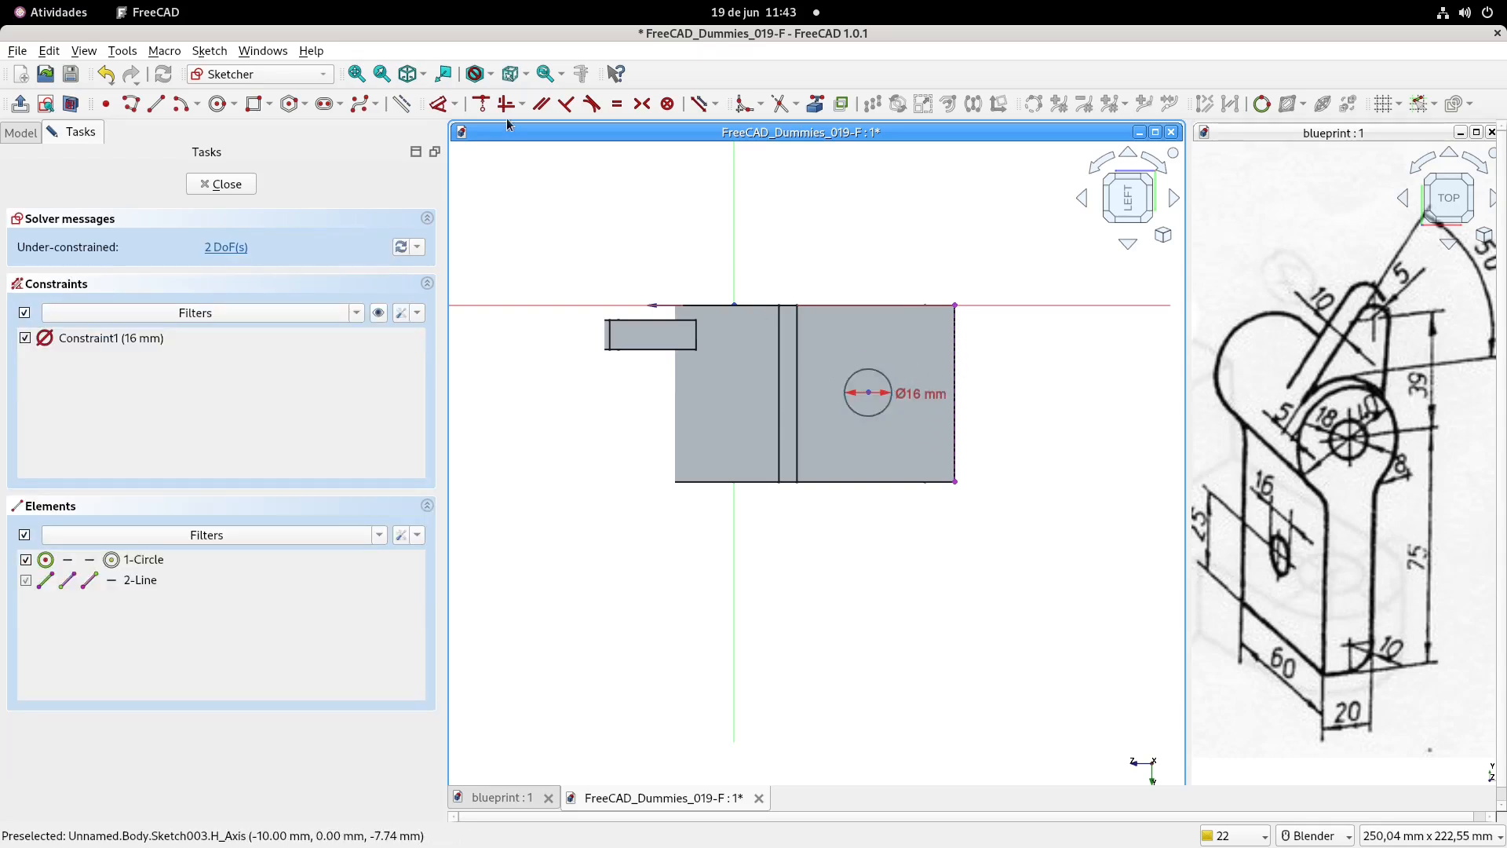
# - Draw a horizontal line from the circle's center to the projected edge's midpoint and convert it to construction geometry
pyautogui.click(155, 103)
pyautogui.click(868, 392)
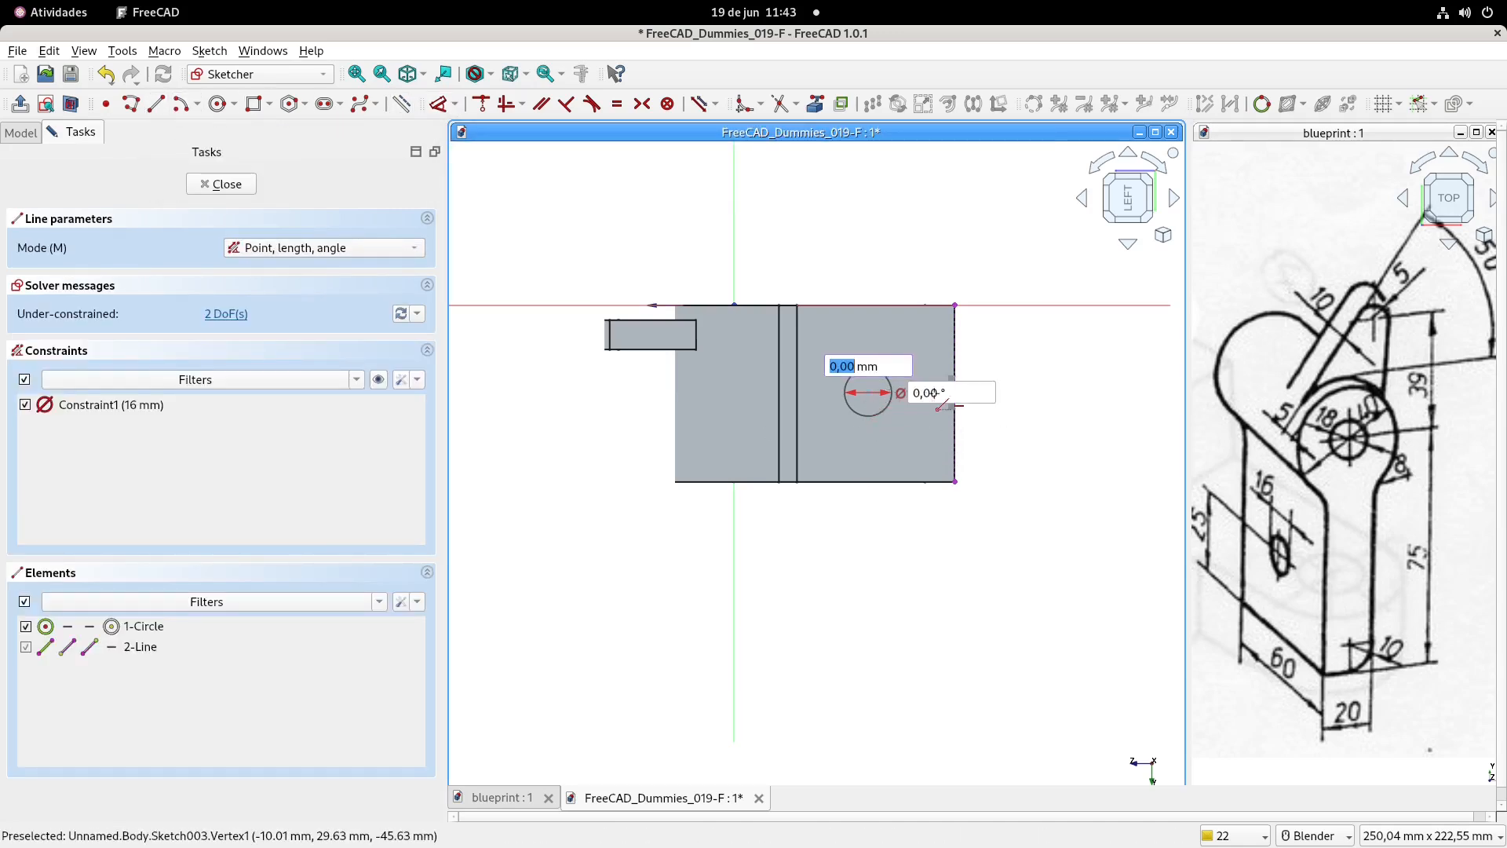
pyautogui.click(951, 393)
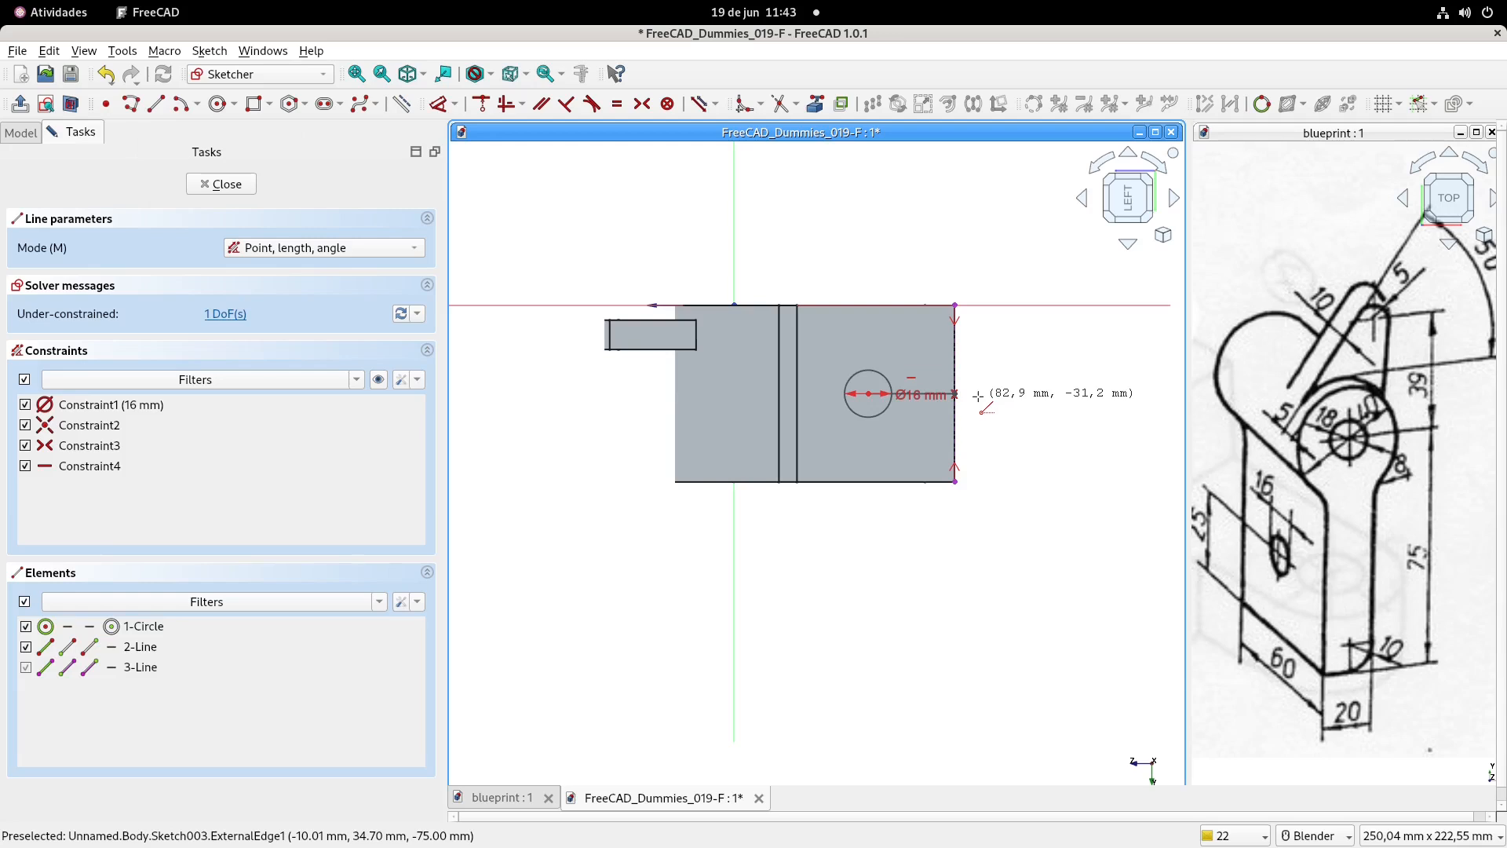
pyautogui.rightClick(868, 394)
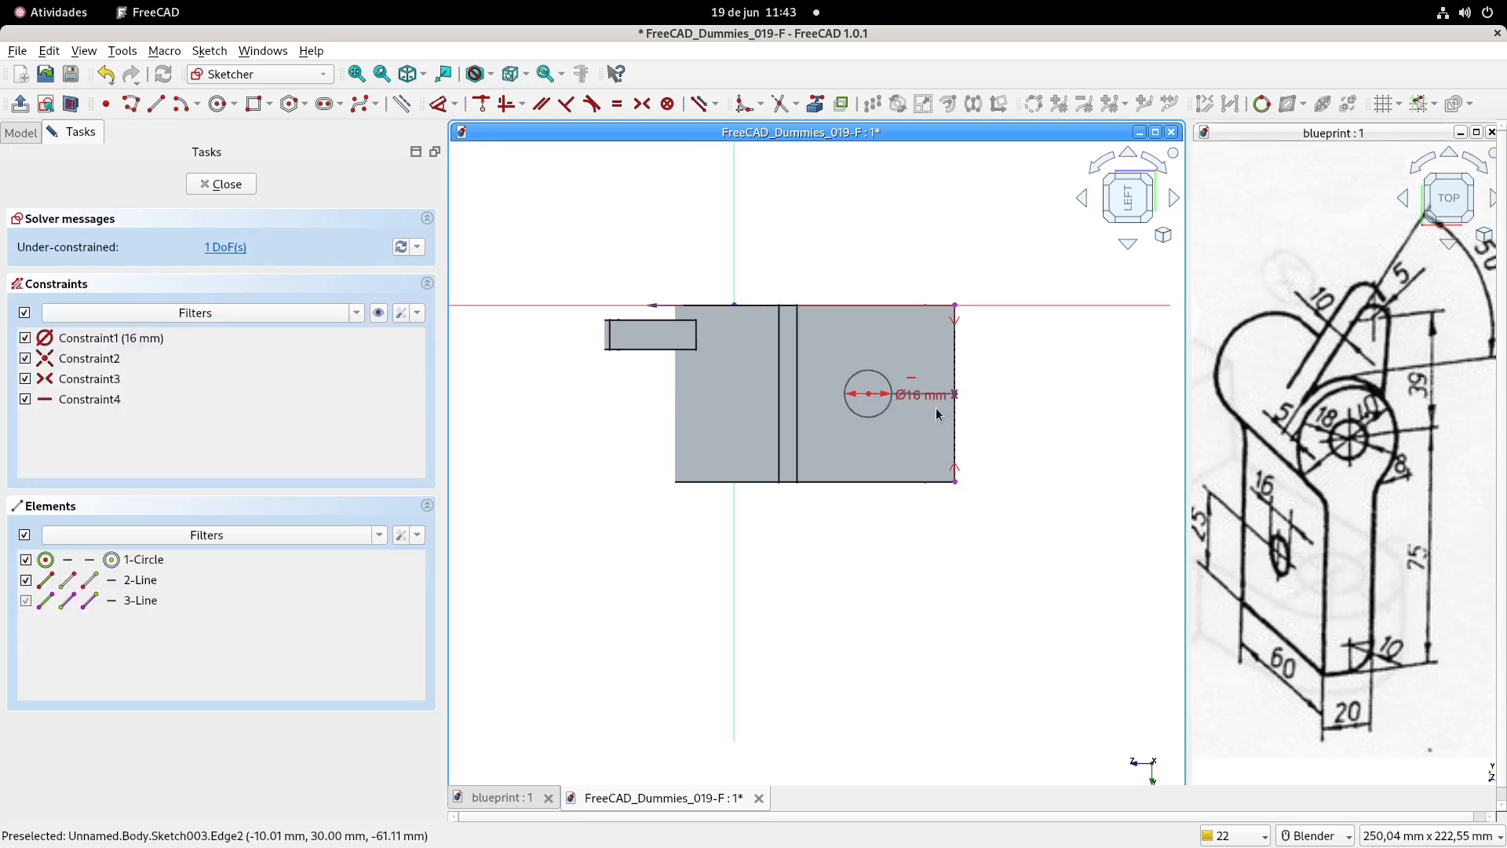
pyautogui.scroll(3, 923, 411)
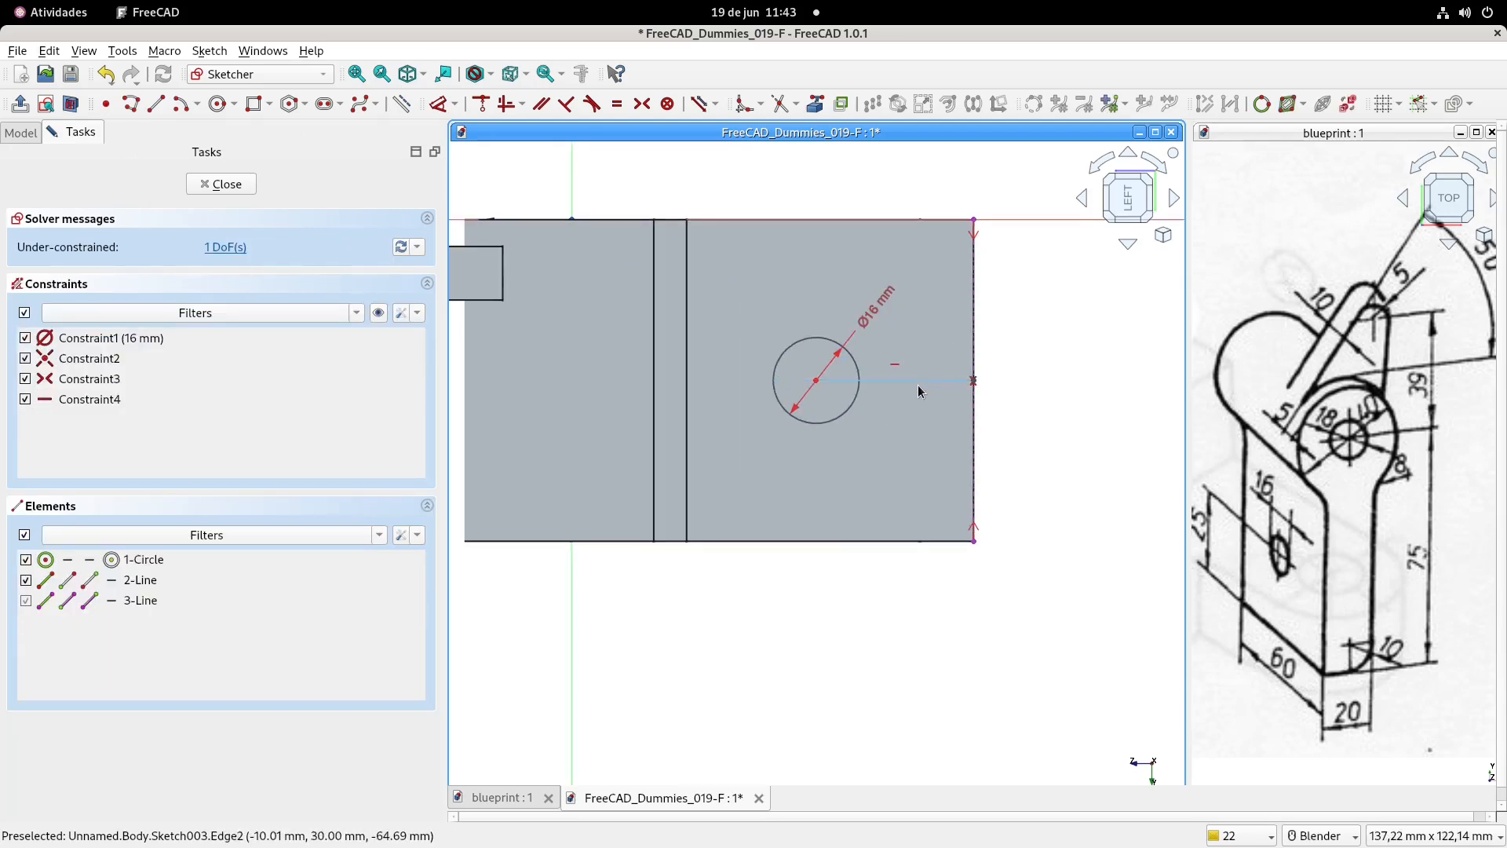
pyautogui.click(918, 383)
pyautogui.click(401, 103)
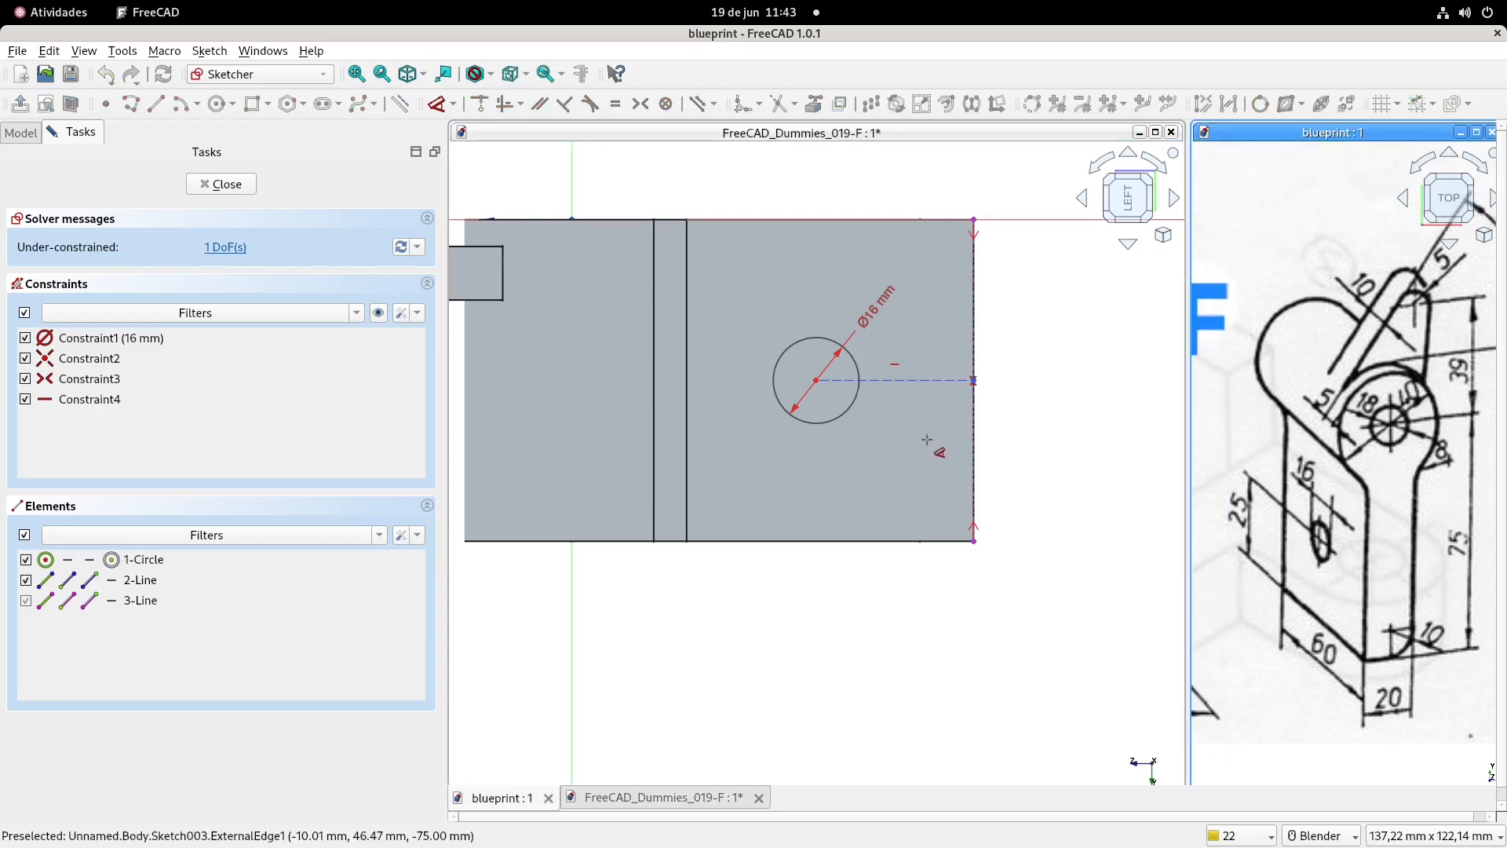
# - Constrain the construction line's length to 25 mm and finish the sketch
pyautogui.click(918, 381)
pyautogui.click(927, 443)
pyautogui.write('25')
pyautogui.press('Return')
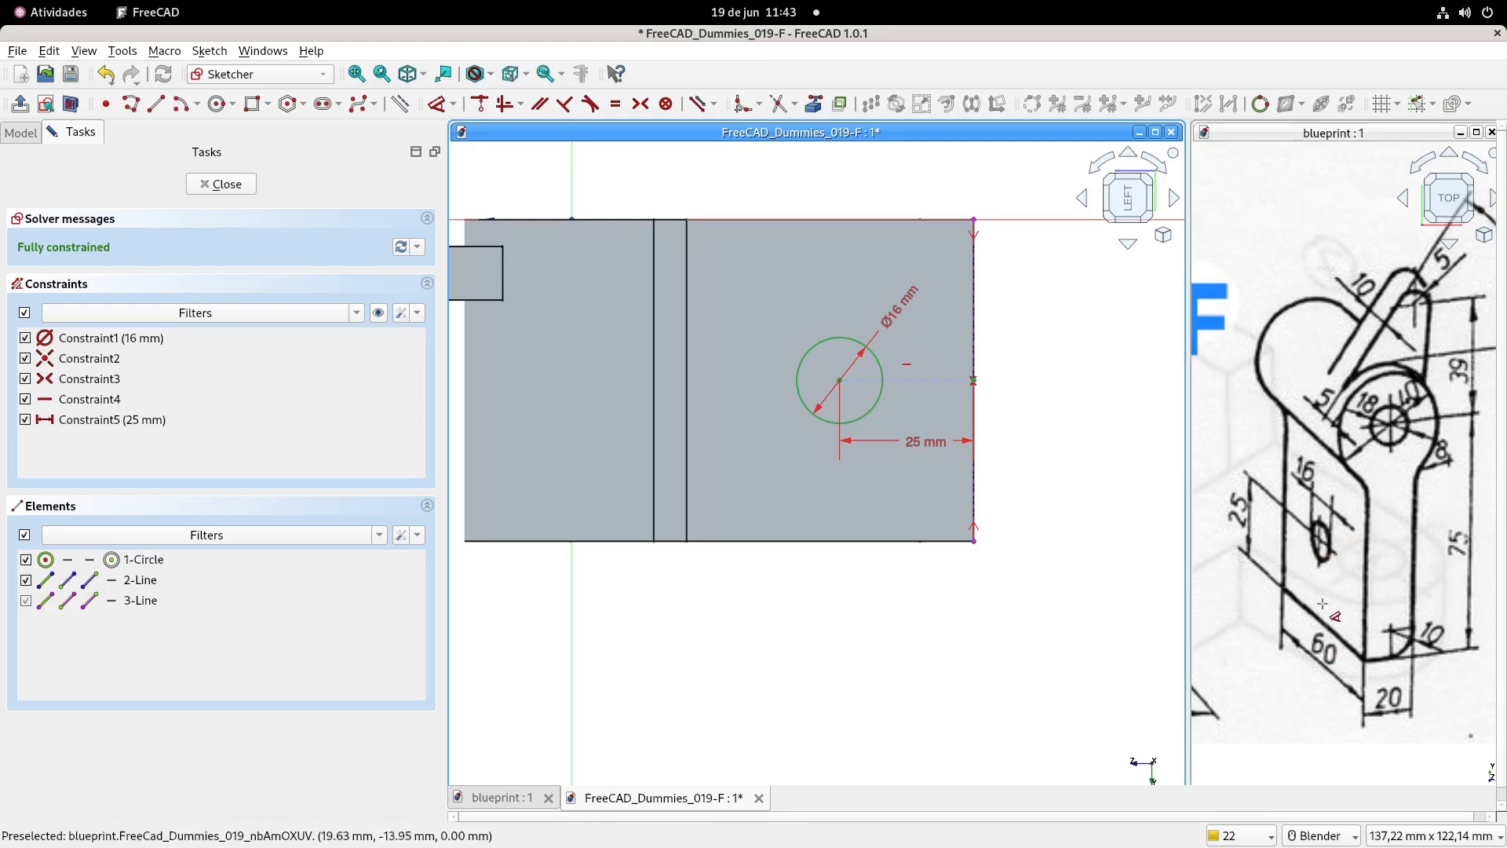
pyautogui.click(19, 103)
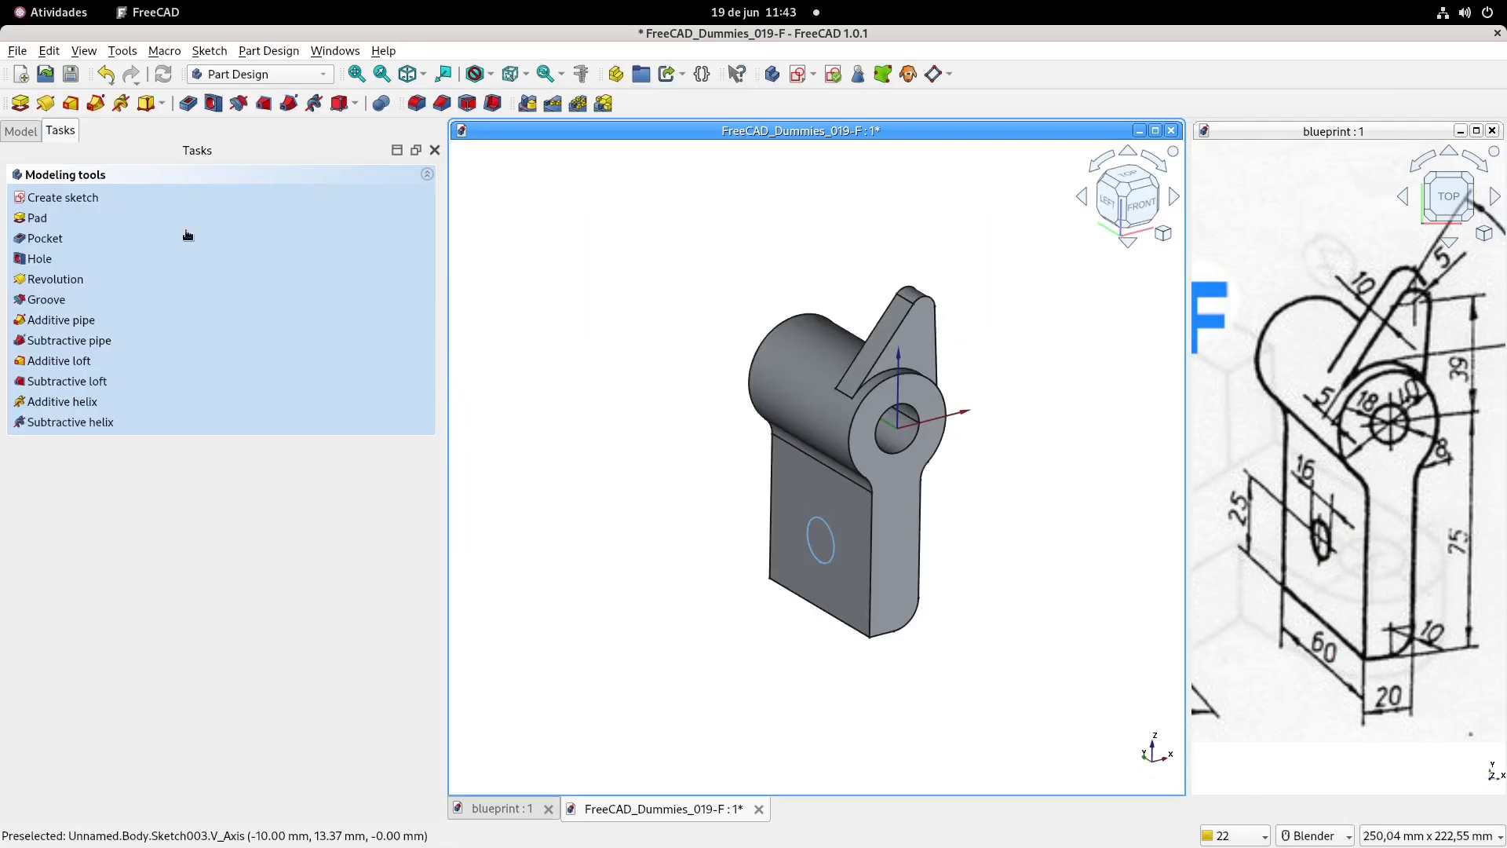
# - Pocket the 16 mm circle sketch through all of the lower plate
pyautogui.click(188, 103)
pyautogui.click(317, 244)
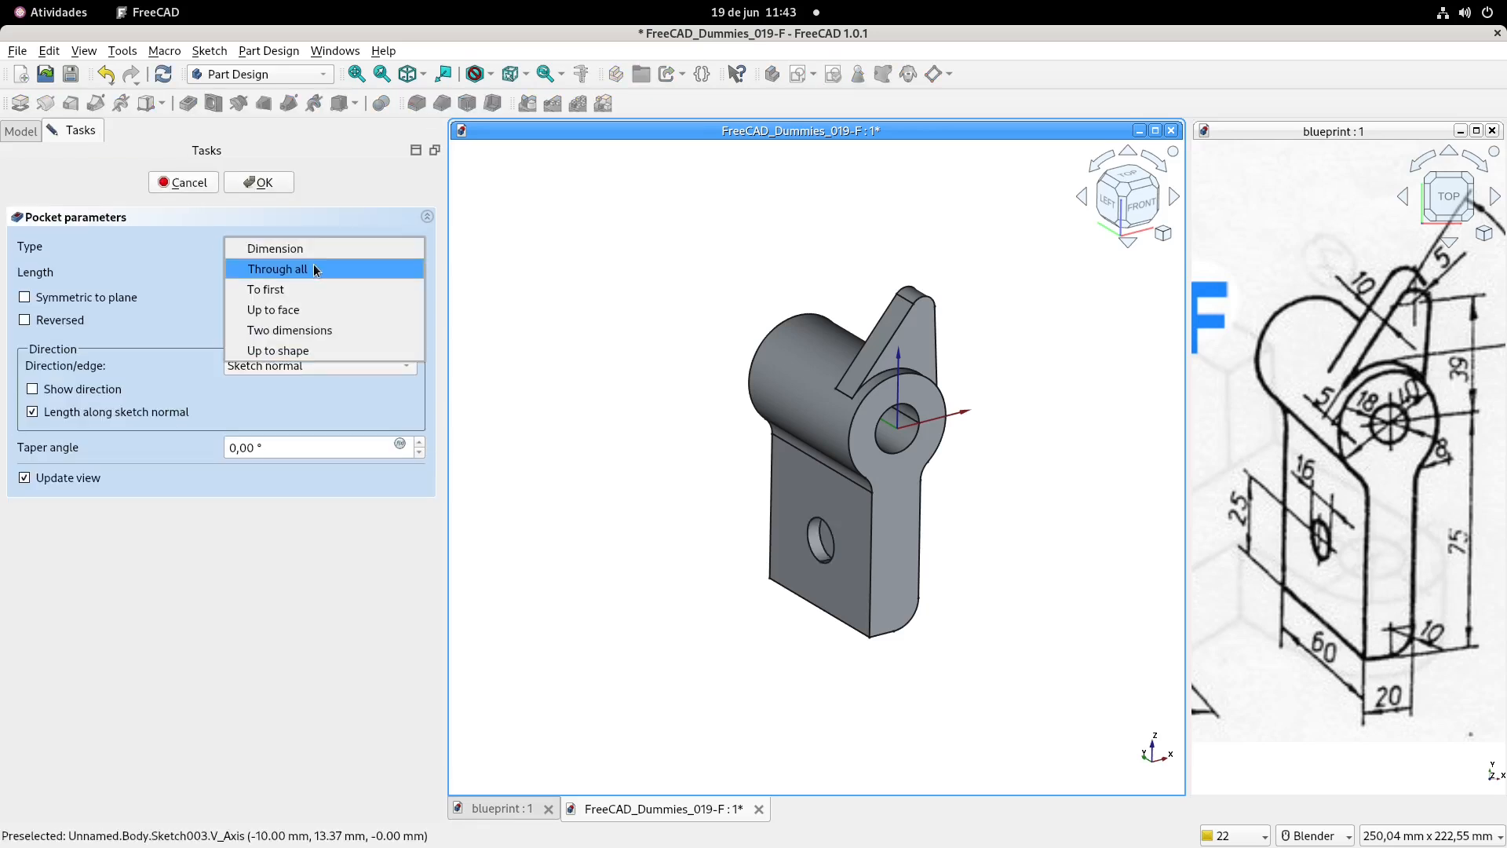
pyautogui.click(318, 269)
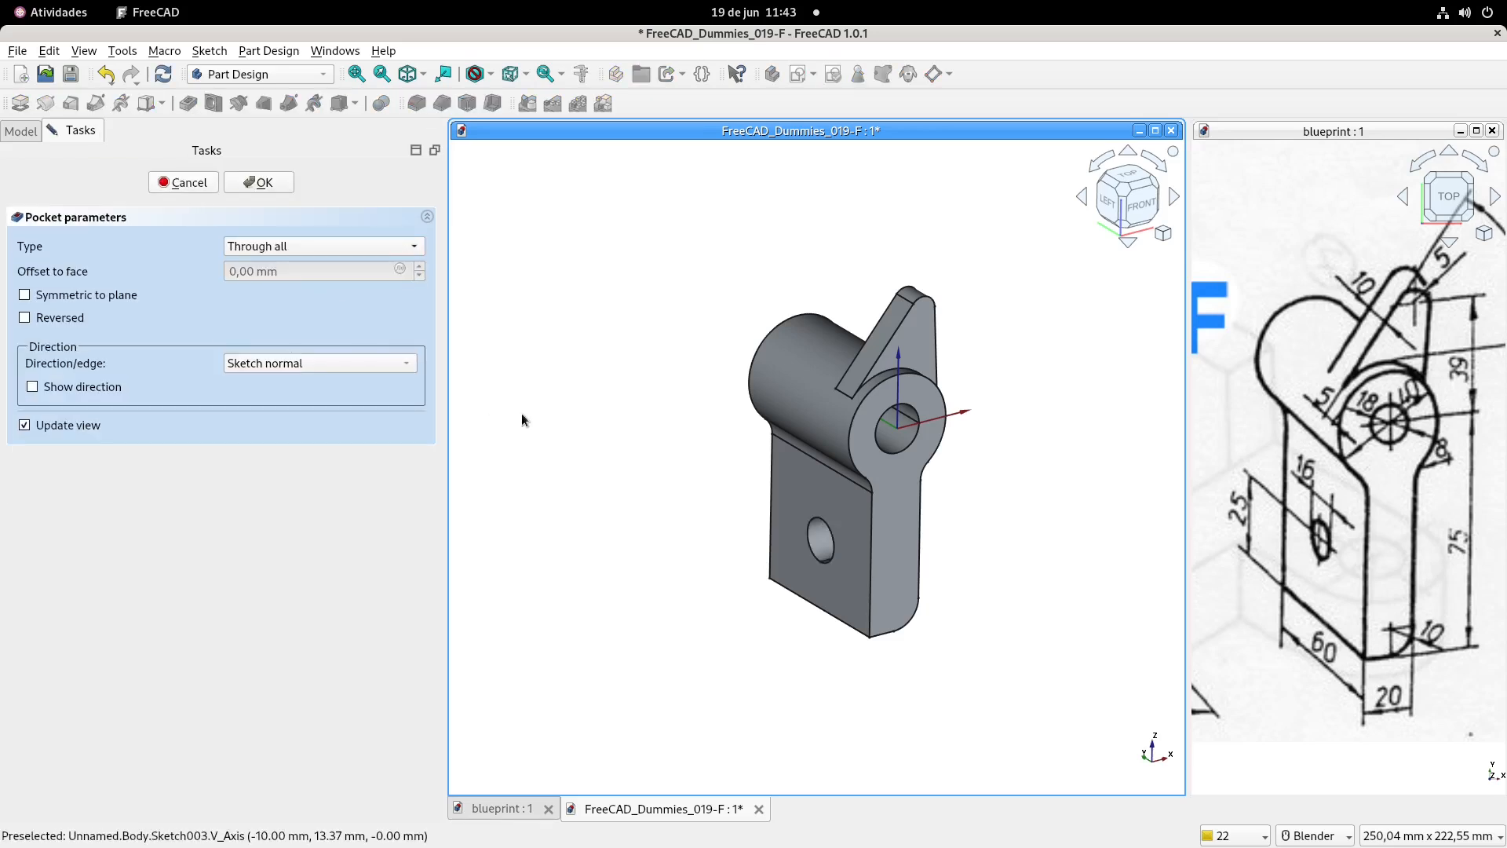
pyautogui.click(252, 183)
# - Deactivate the finished body and set its transparency to 25
pyautogui.moveTo(526, 339); pyautogui.dragTo(714, 393, button='middle')
pyautogui.scroll(1, 808, 420)
pyautogui.click(21, 130)
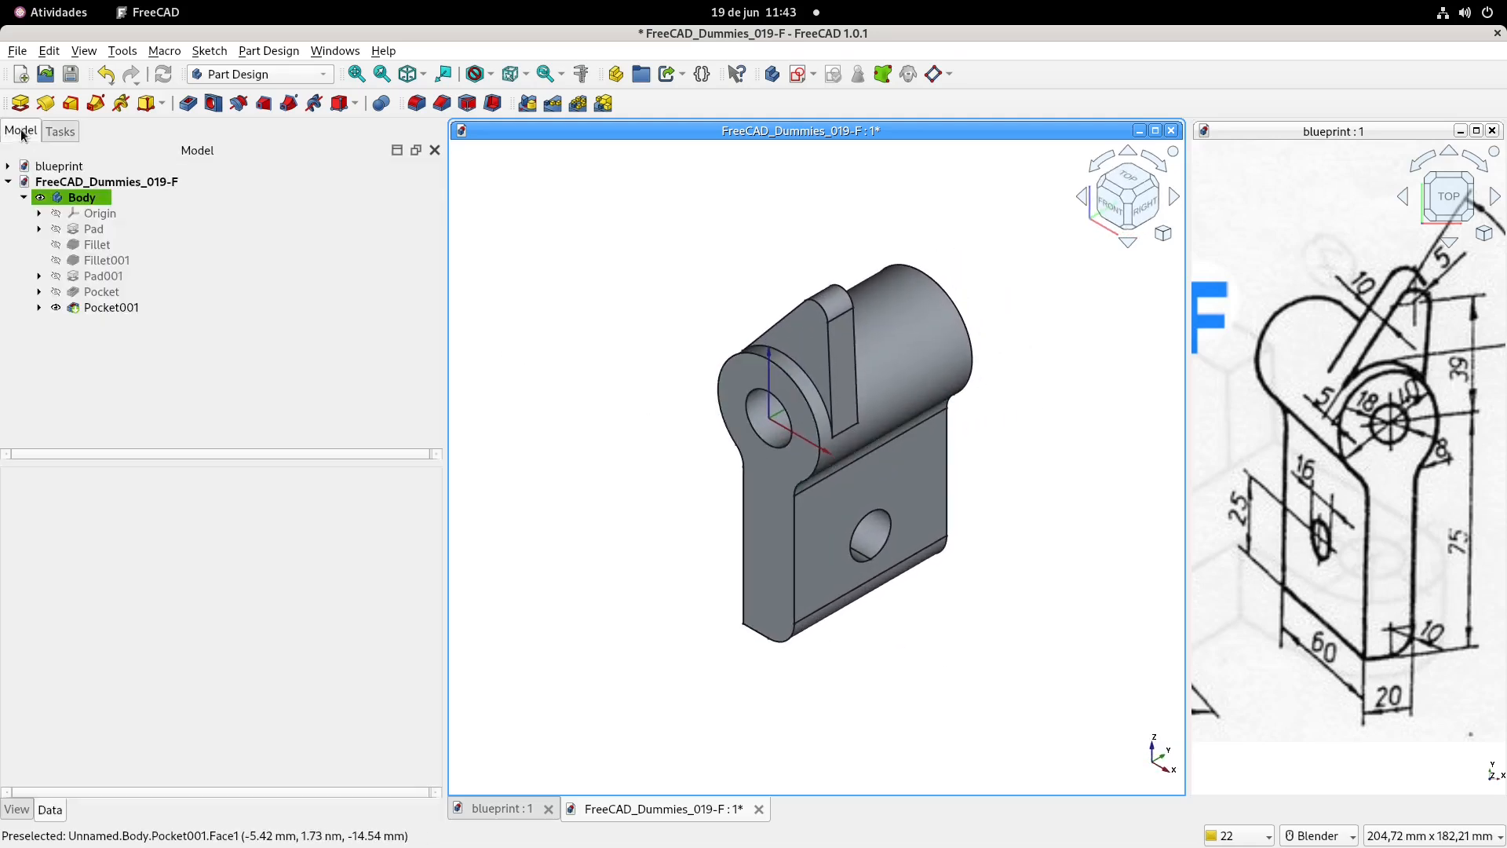
pyautogui.doubleClick(82, 197)
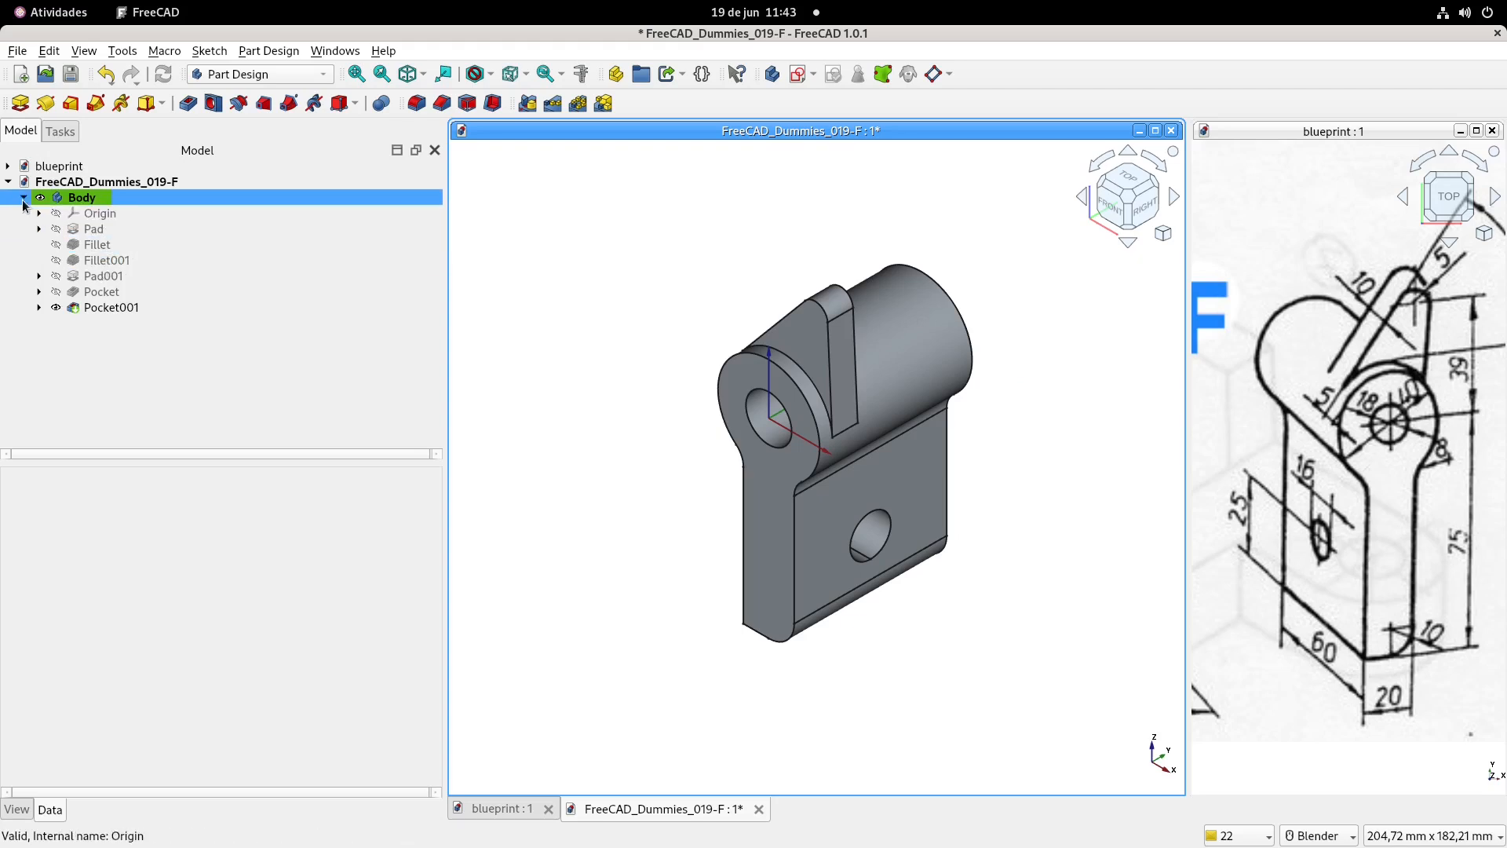
pyautogui.click(82, 197)
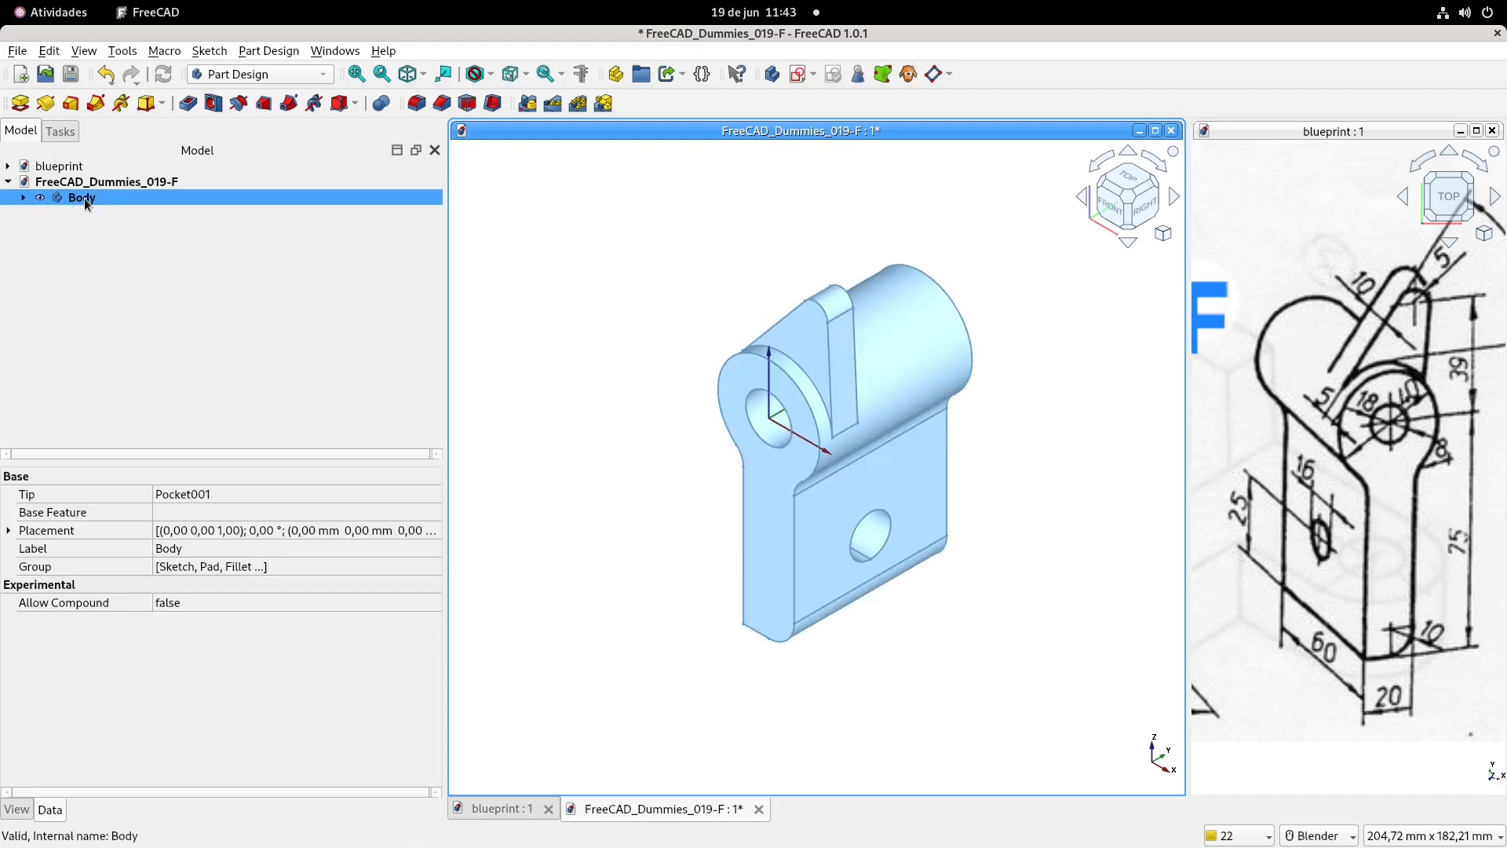
pyautogui.click(31, 809)
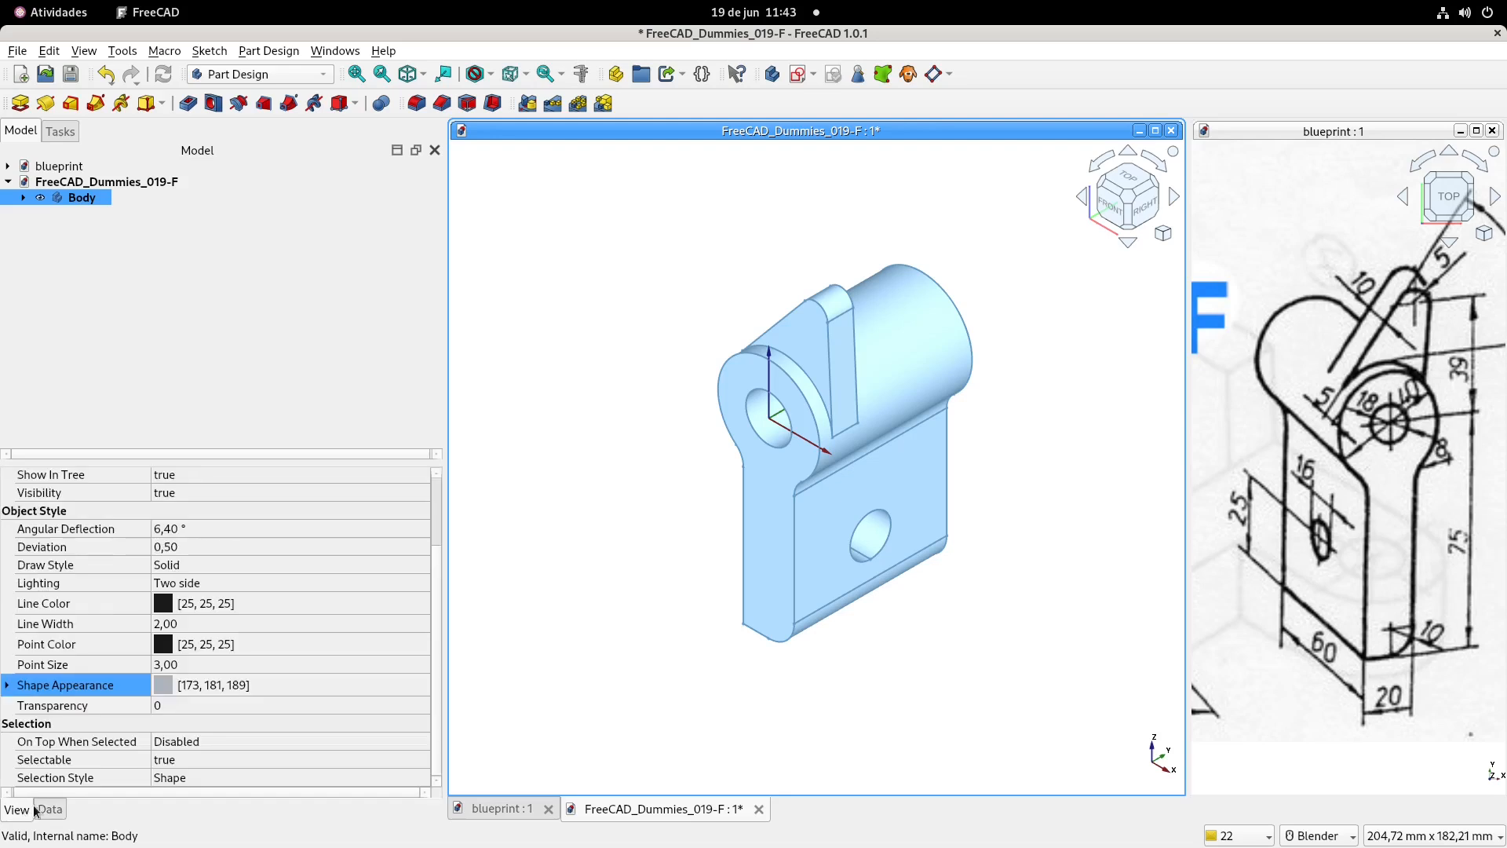
pyautogui.click(196, 705)
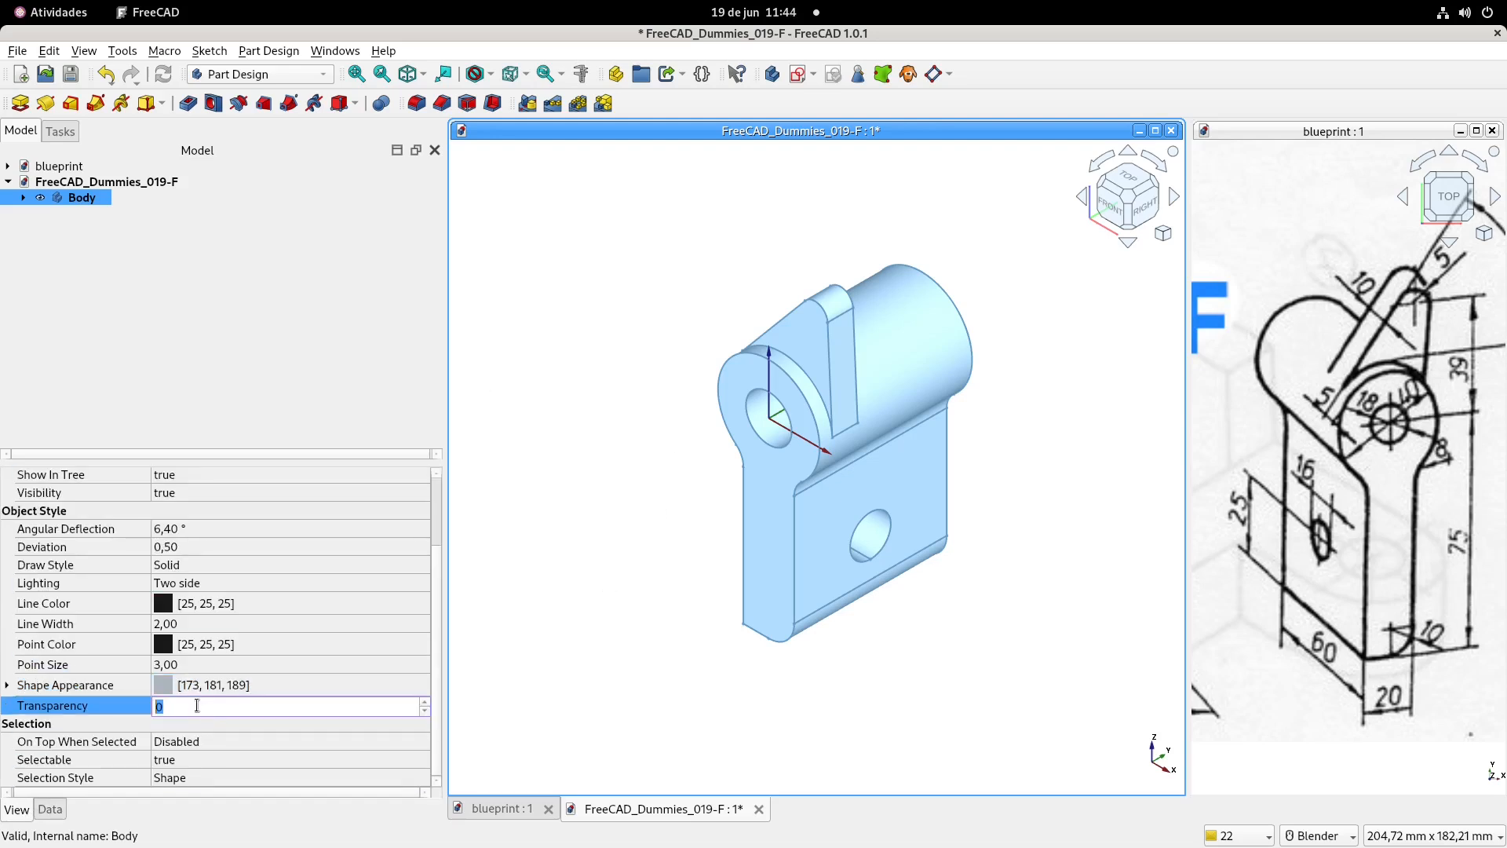
pyautogui.write('25')
# - Set the body's shape appearance color to olive beige (171, 171, 128)
pyautogui.click(165, 686)
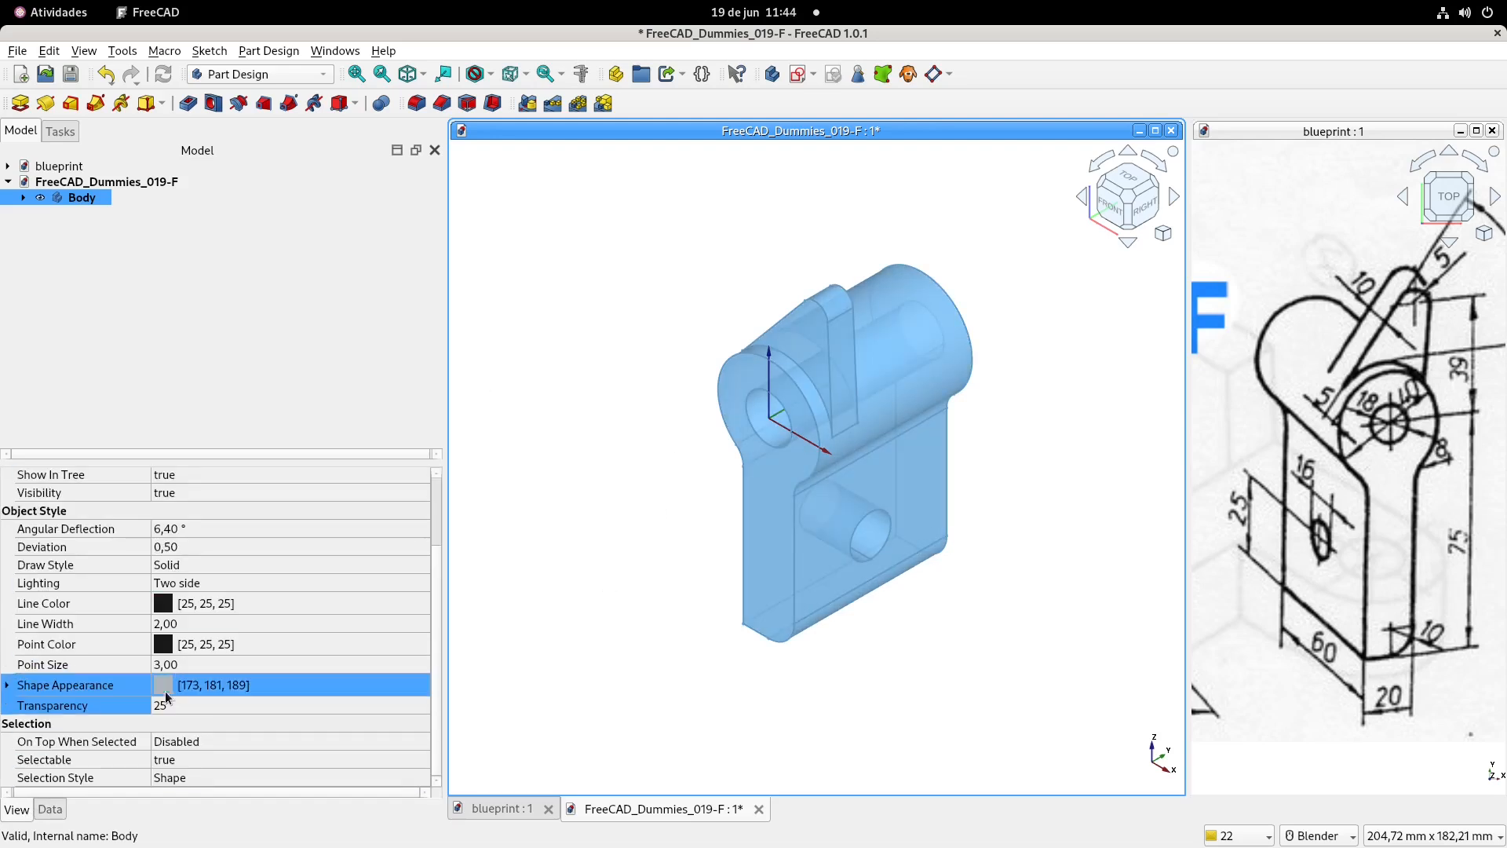
pyautogui.click(299, 683)
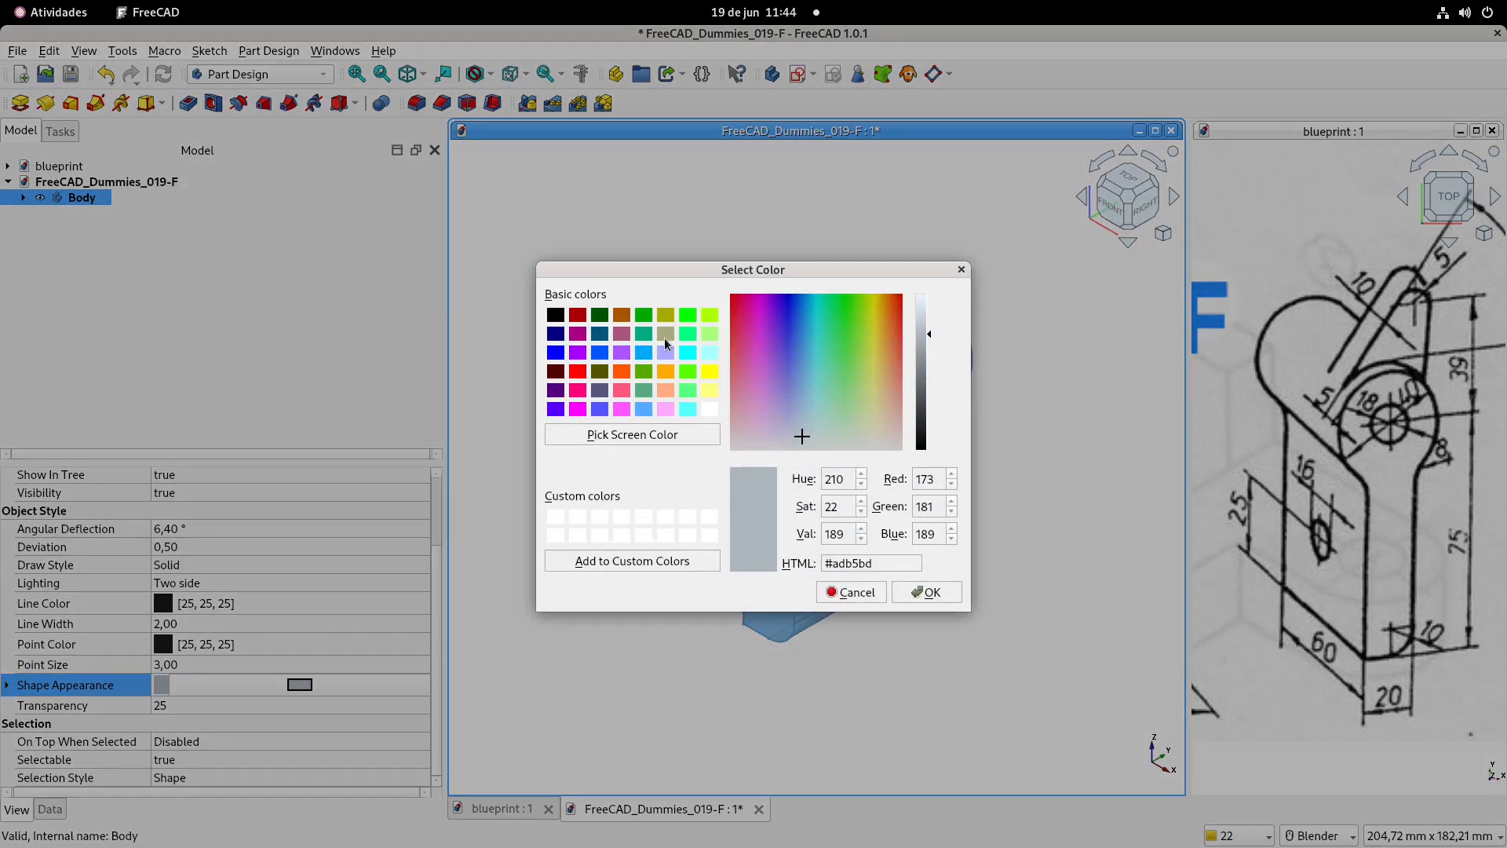
pyautogui.click(665, 334)
pyautogui.click(927, 591)
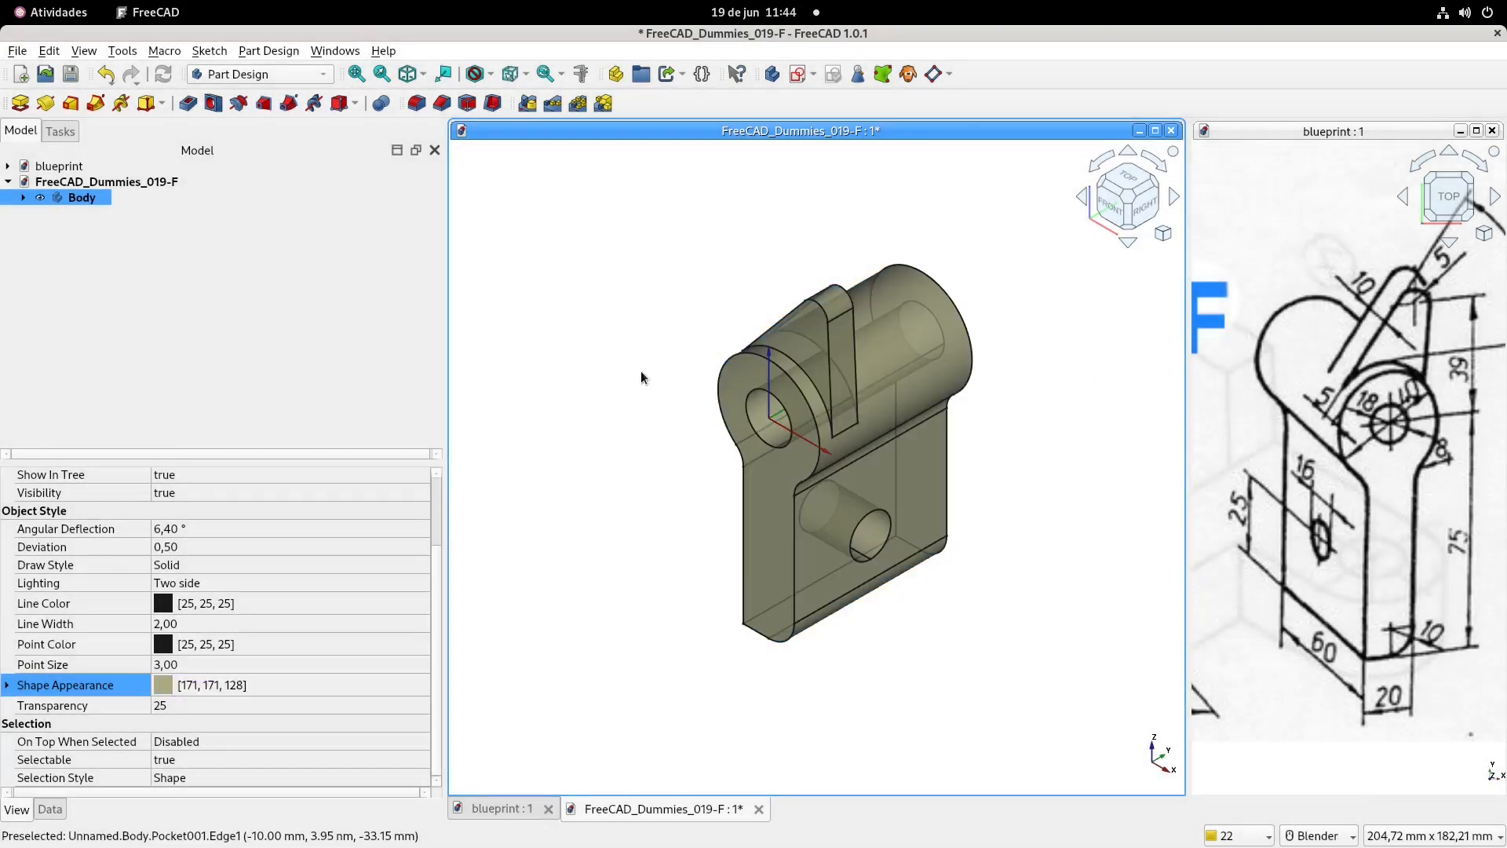
pyautogui.click(641, 370)
# - Rename the body as Part Design and save the document
pyautogui.click(83, 197)
pyautogui.click(83, 196)
pyautogui.write('Pa')
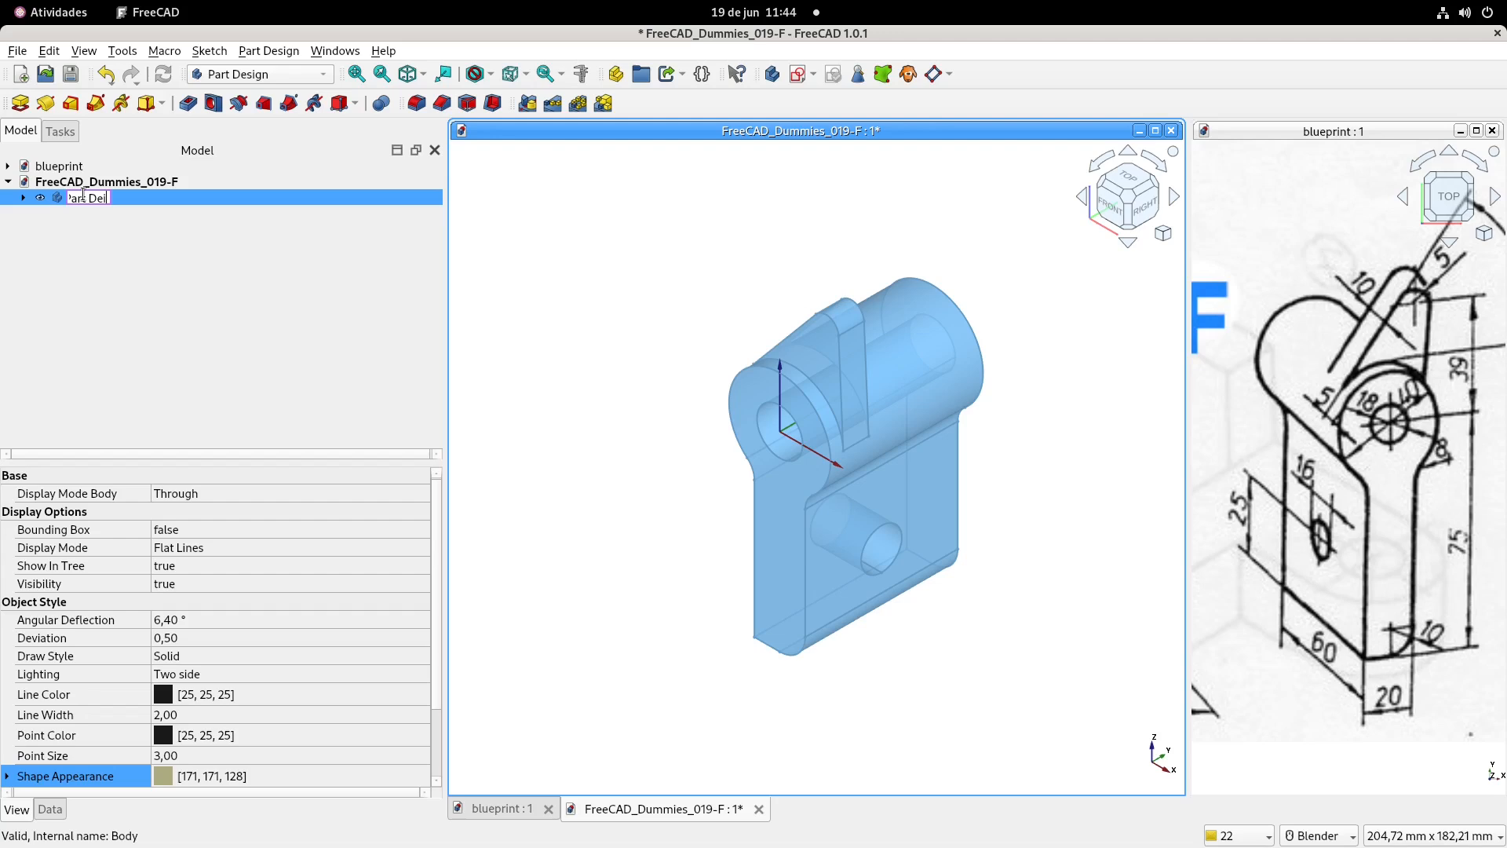
pyautogui.write('rt Design')
pyautogui.press('Return')
pyautogui.click(565, 295)
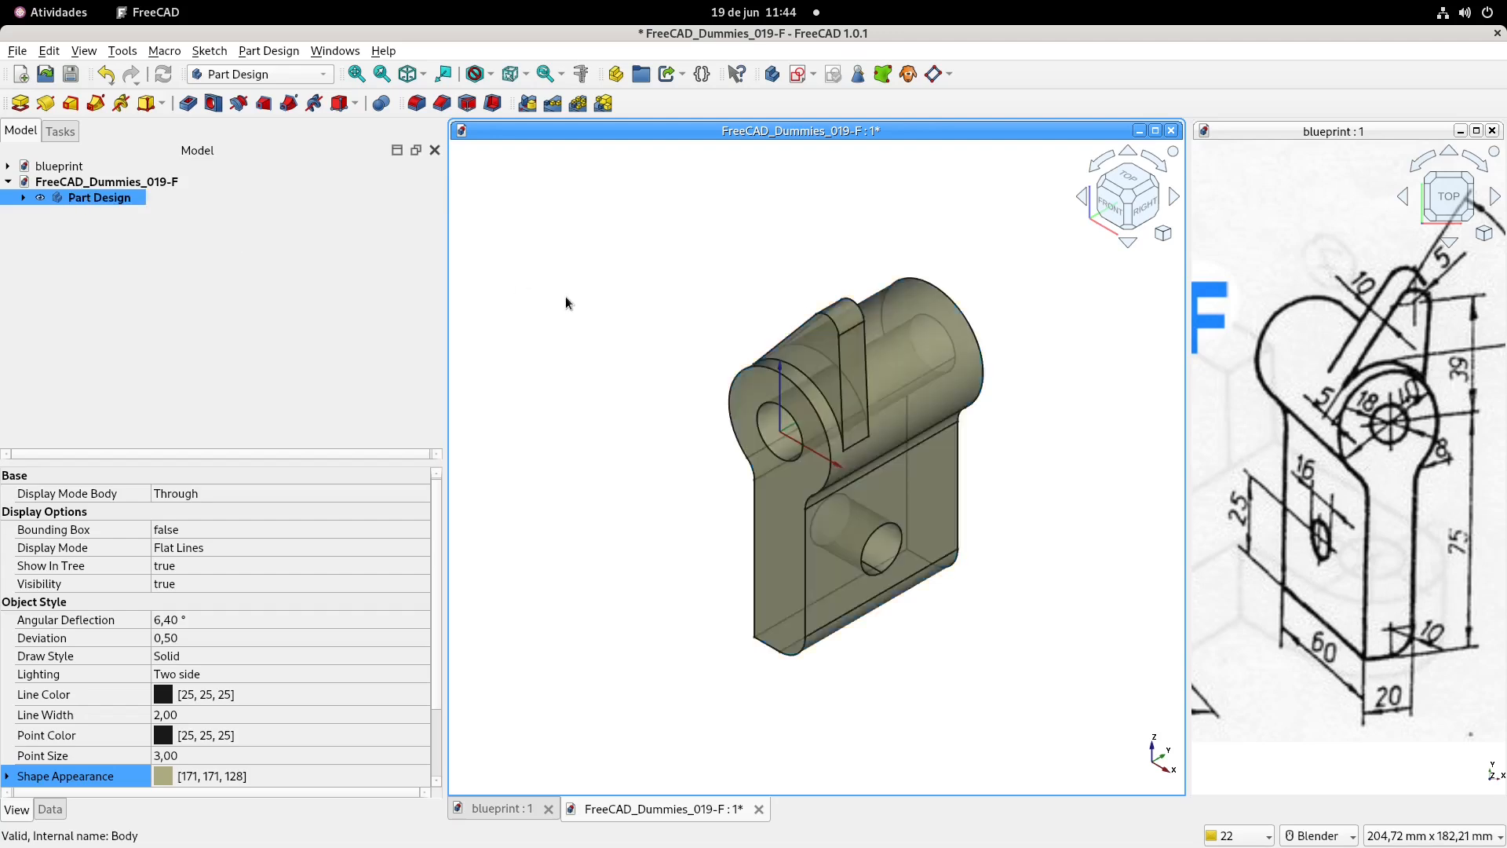
pyautogui.hotkey('ctrl', 's')
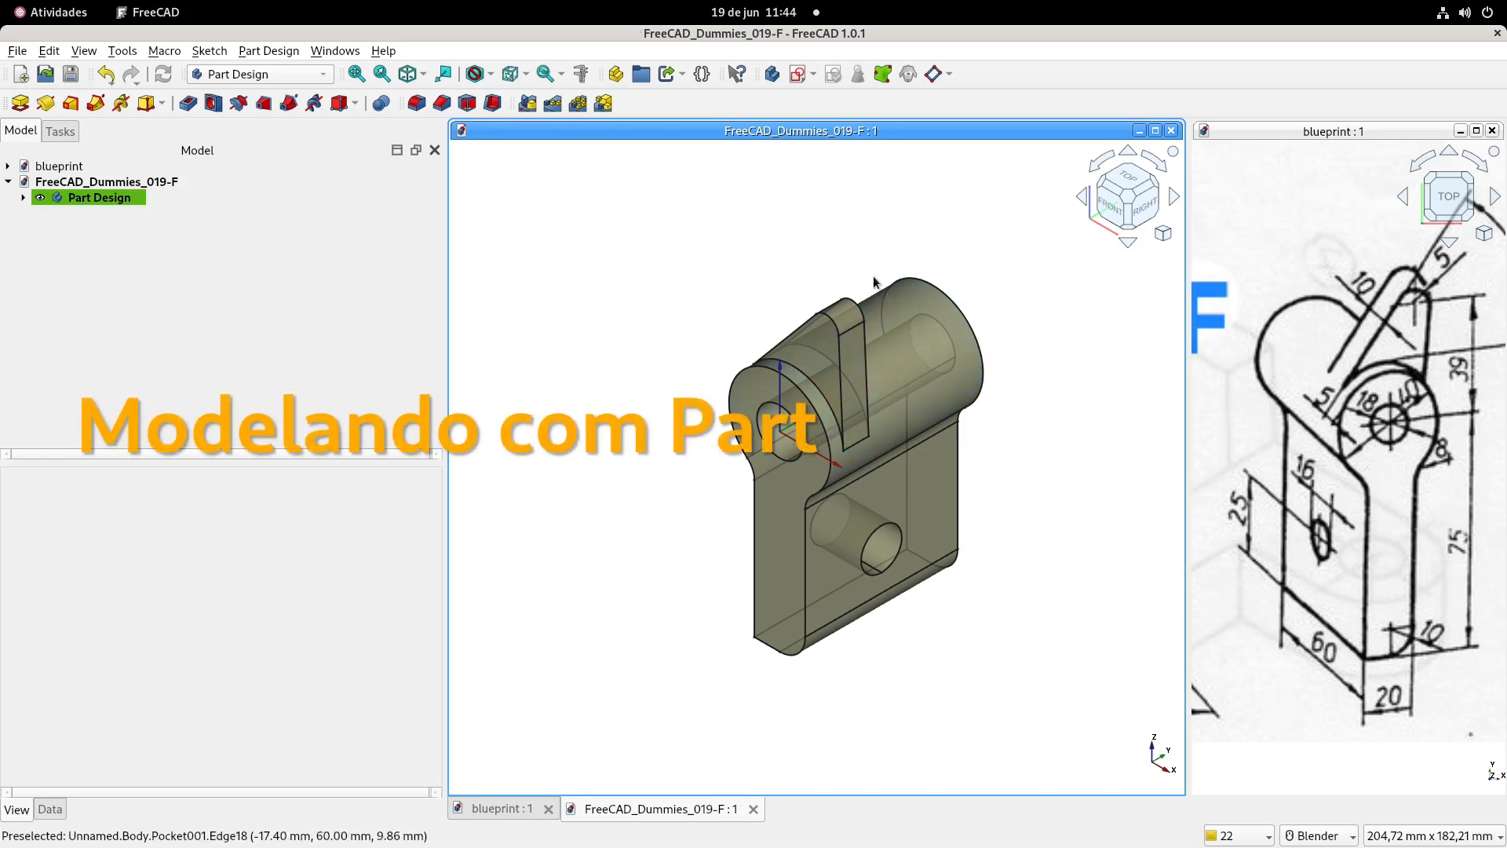
pyautogui.keyDown('shift'); pyautogui.moveTo(871, 284); pyautogui.dragTo(893, 298, button='middle'); pyautogui.keyUp('shift')
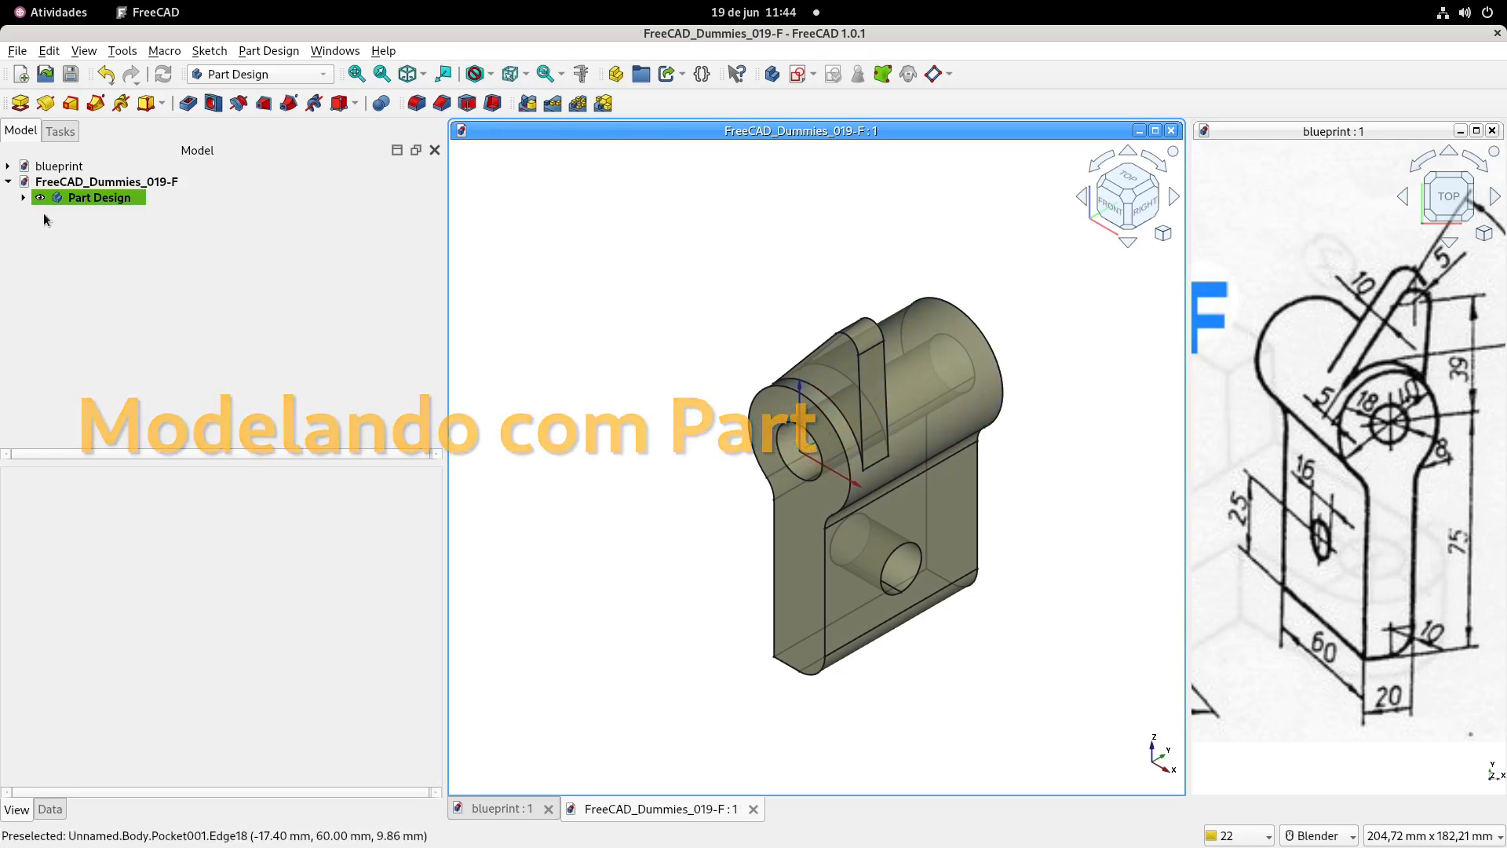
# - Hide the body's final pocket, Pocket001, and show the profile sketch under Pad
pyautogui.click(23, 197)
pyautogui.click(107, 307)
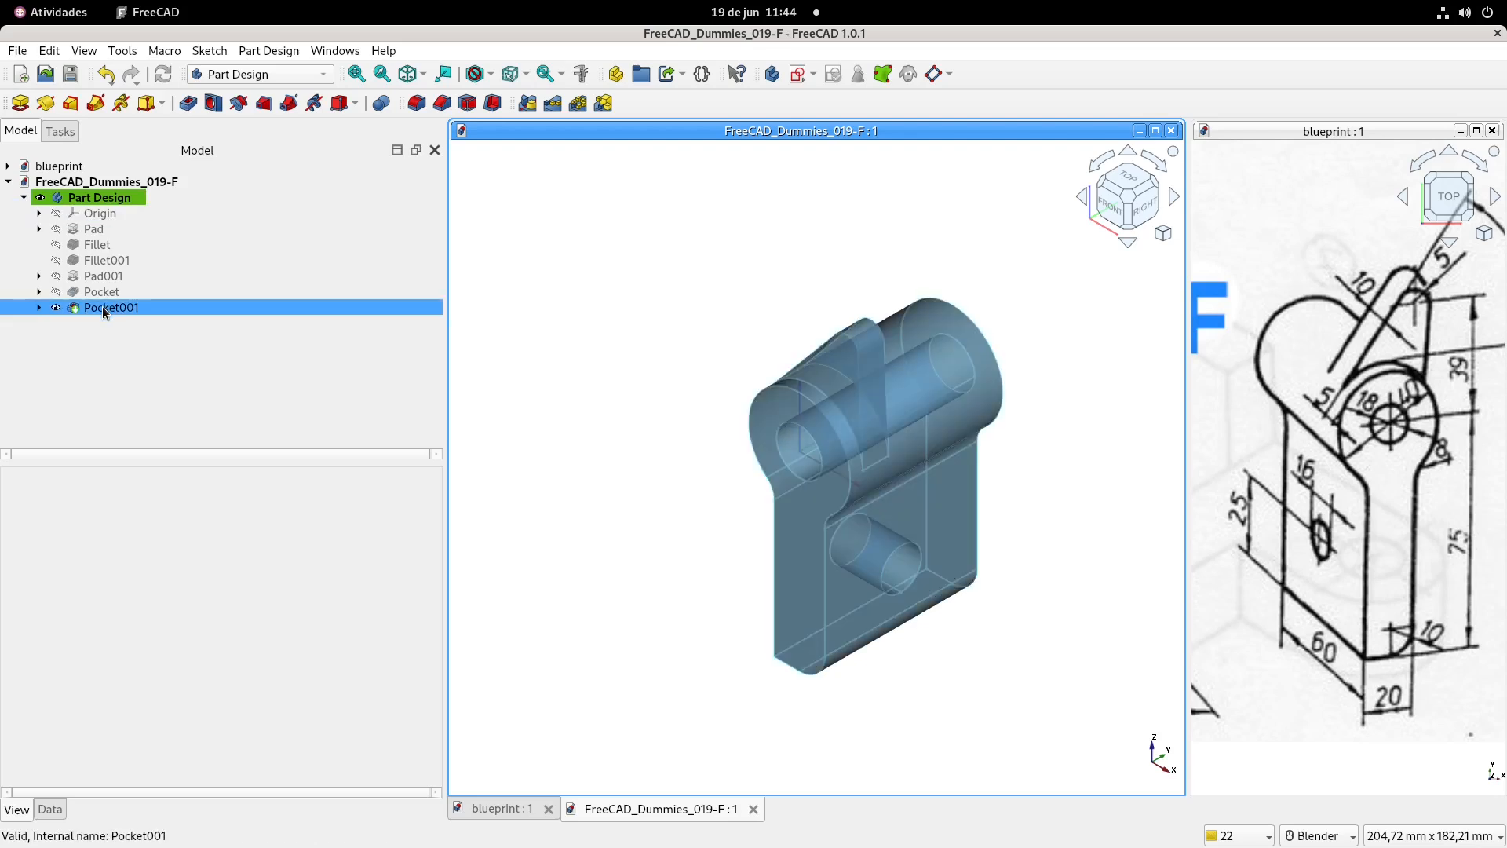
pyautogui.press('space')
pyautogui.click(94, 229)
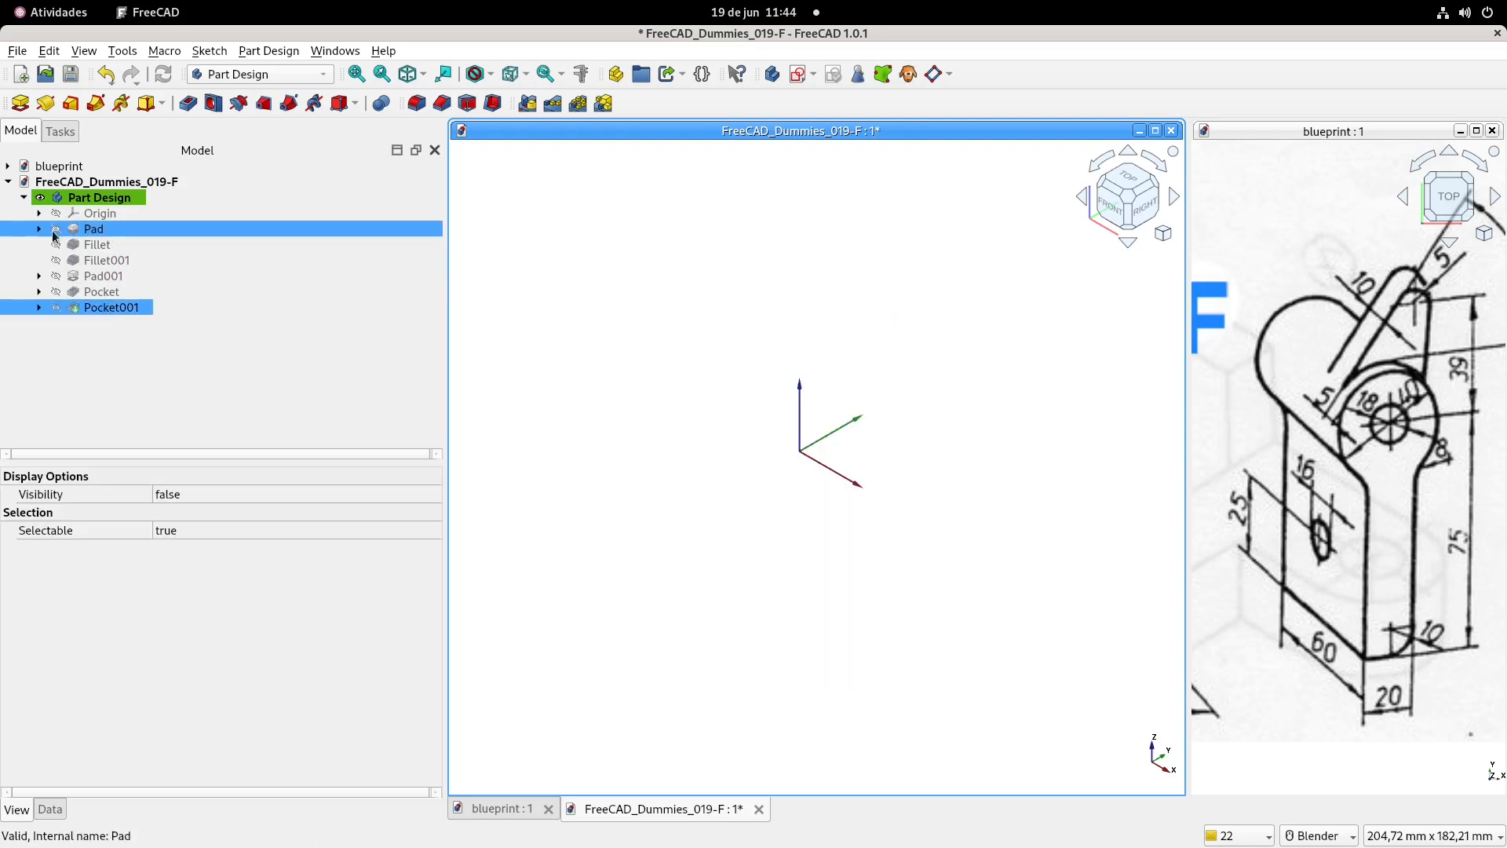
pyautogui.click(40, 229)
pyautogui.click(116, 244)
pyautogui.press('space')
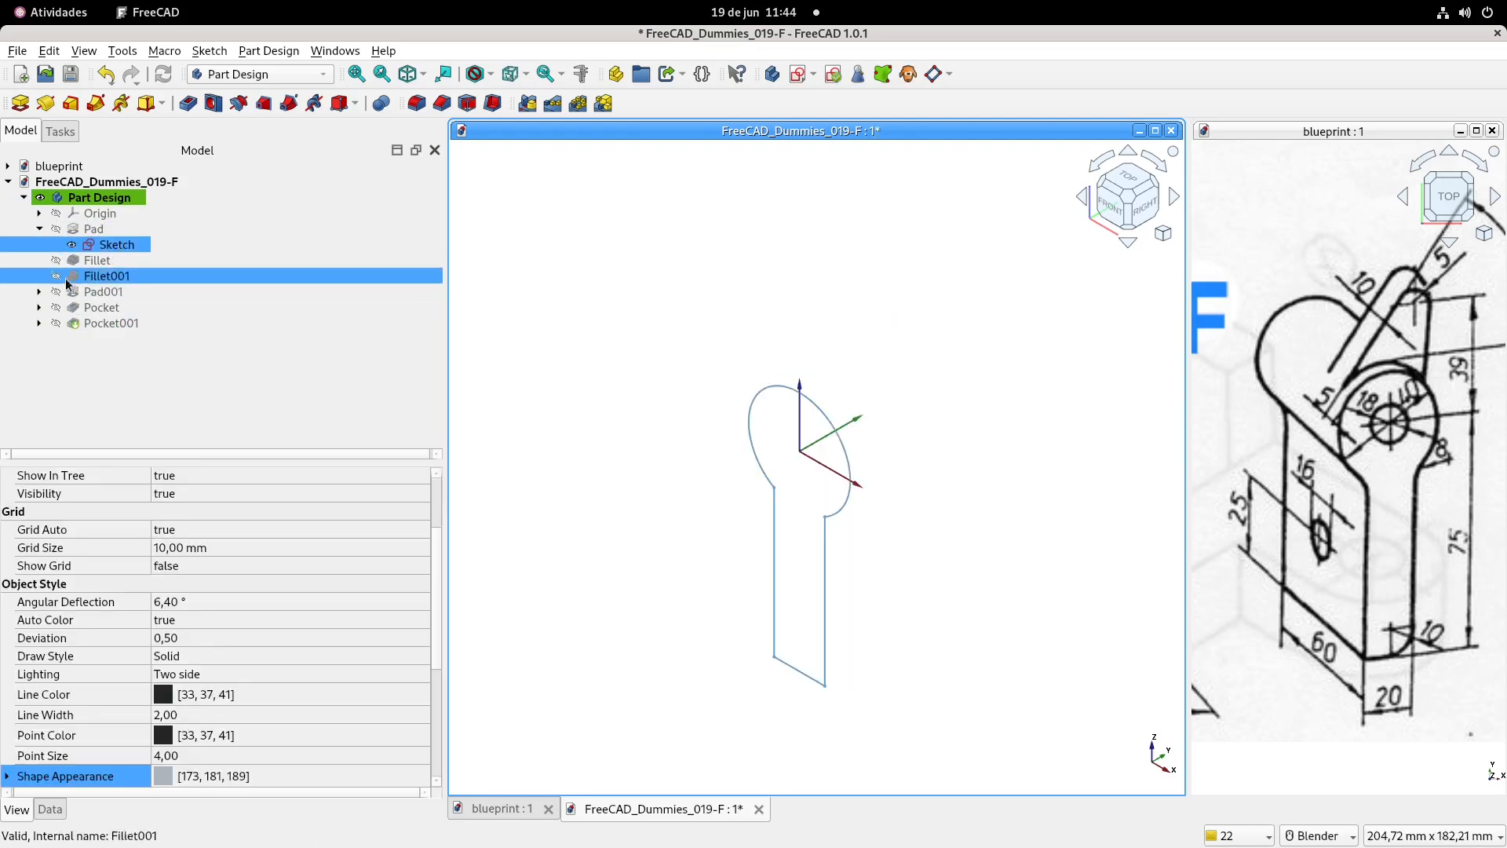
# - Show the rib sketch under Pad001 and the bore circle sketch under Pocket
pyautogui.click(39, 291)
pyautogui.click(103, 307)
pyautogui.press('space')
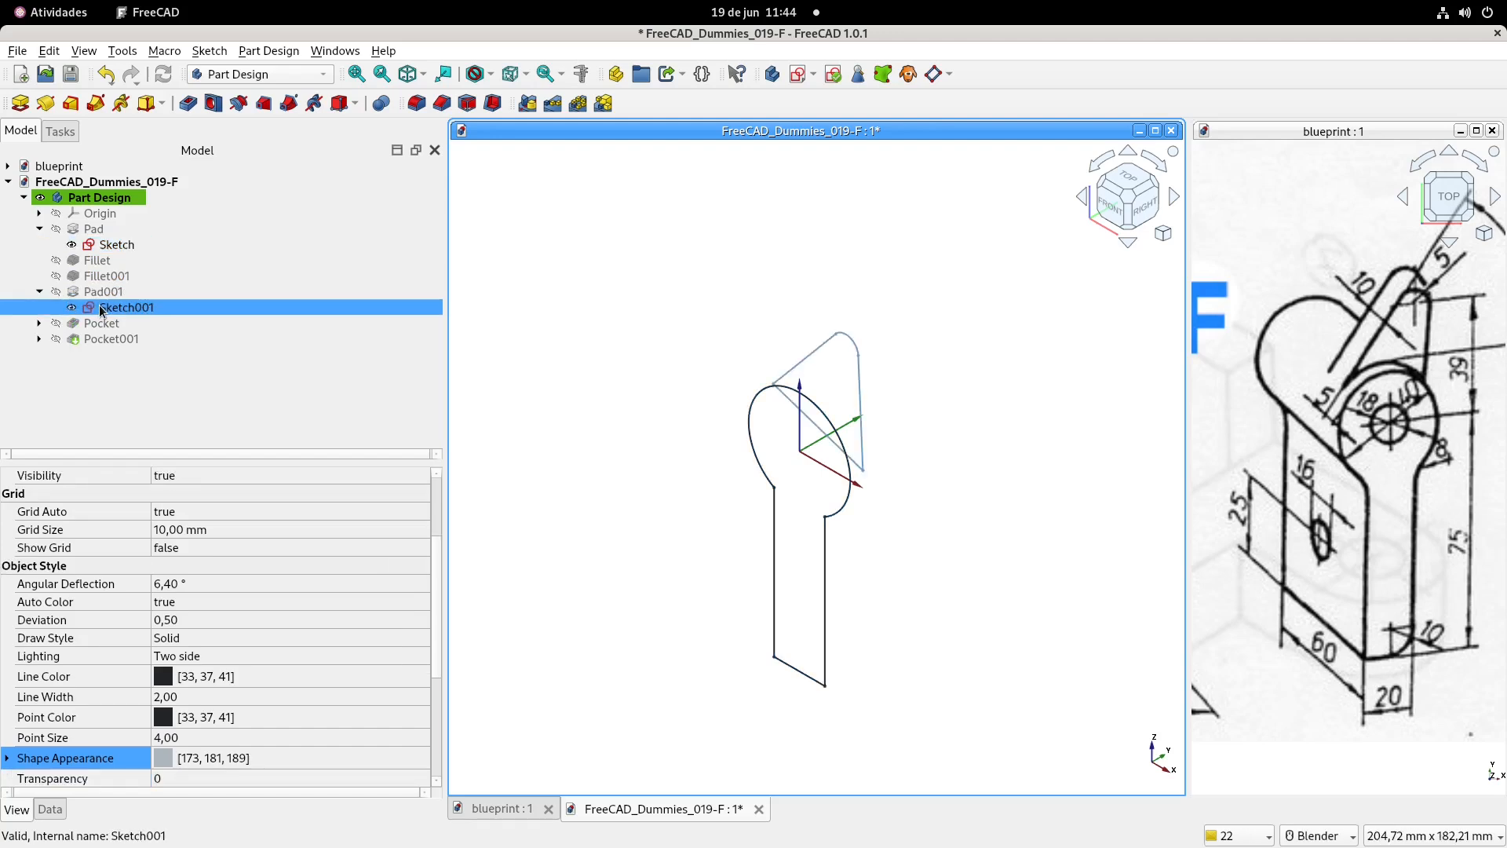
pyautogui.click(40, 322)
pyautogui.click(126, 338)
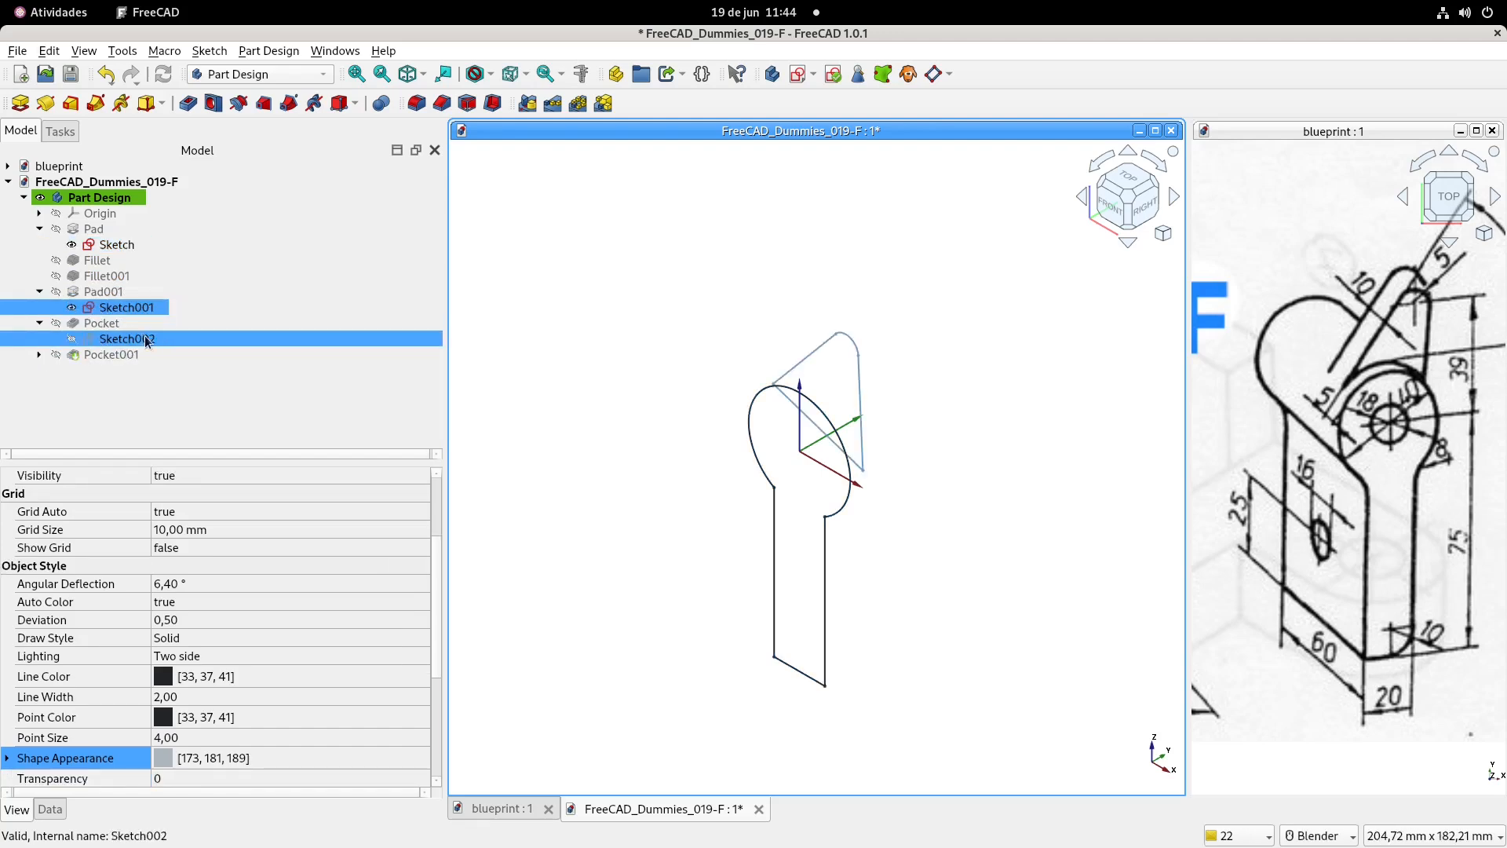
pyautogui.press('space')
pyautogui.click(605, 295)
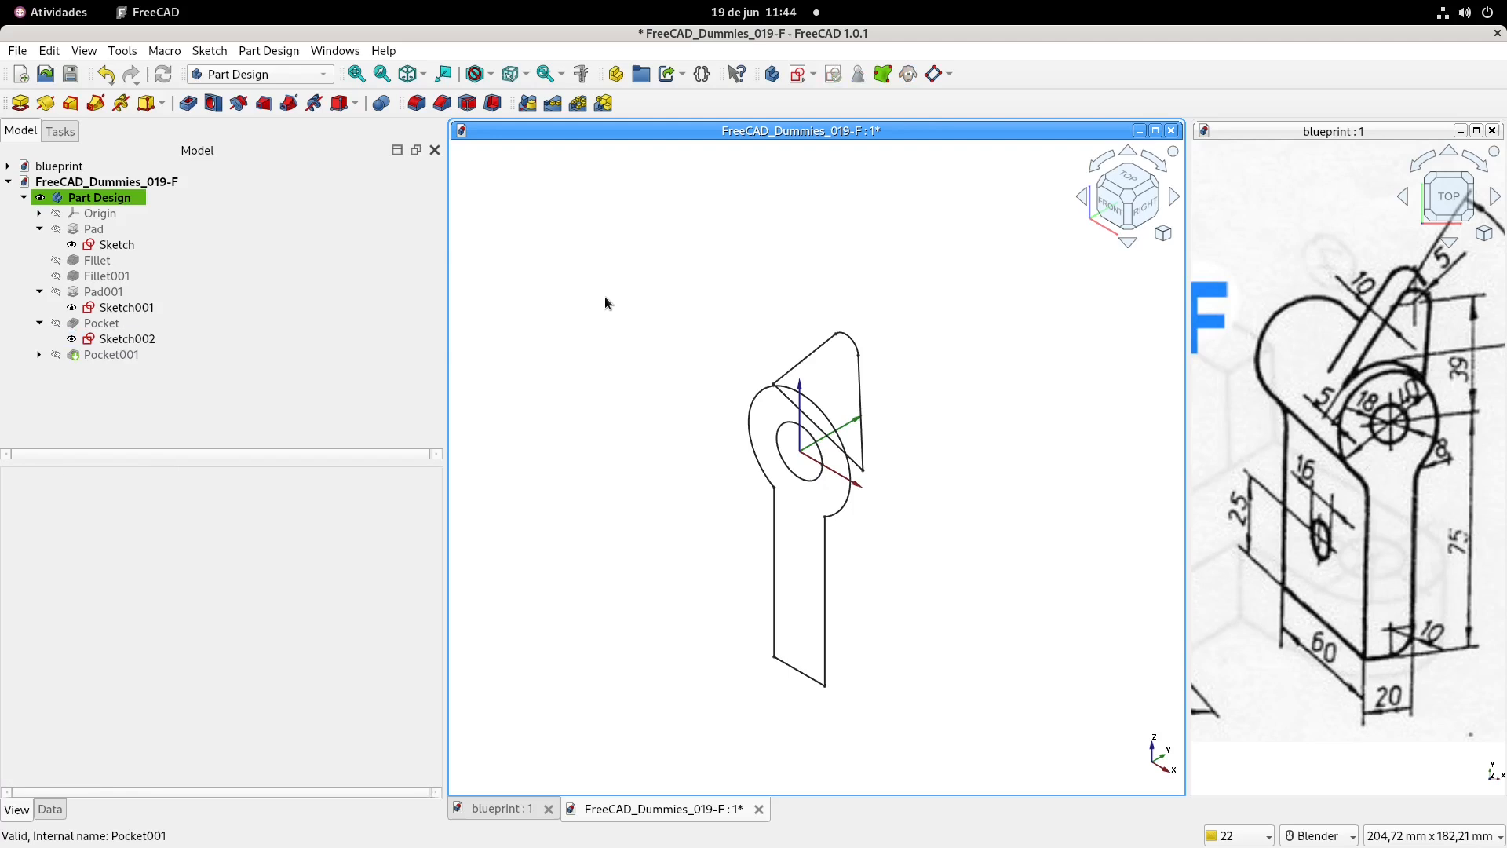
pyautogui.keyDown('shift'); pyautogui.moveTo(676, 409); pyautogui.dragTo(677, 328, button='middle'); pyautogui.keyUp('shift')
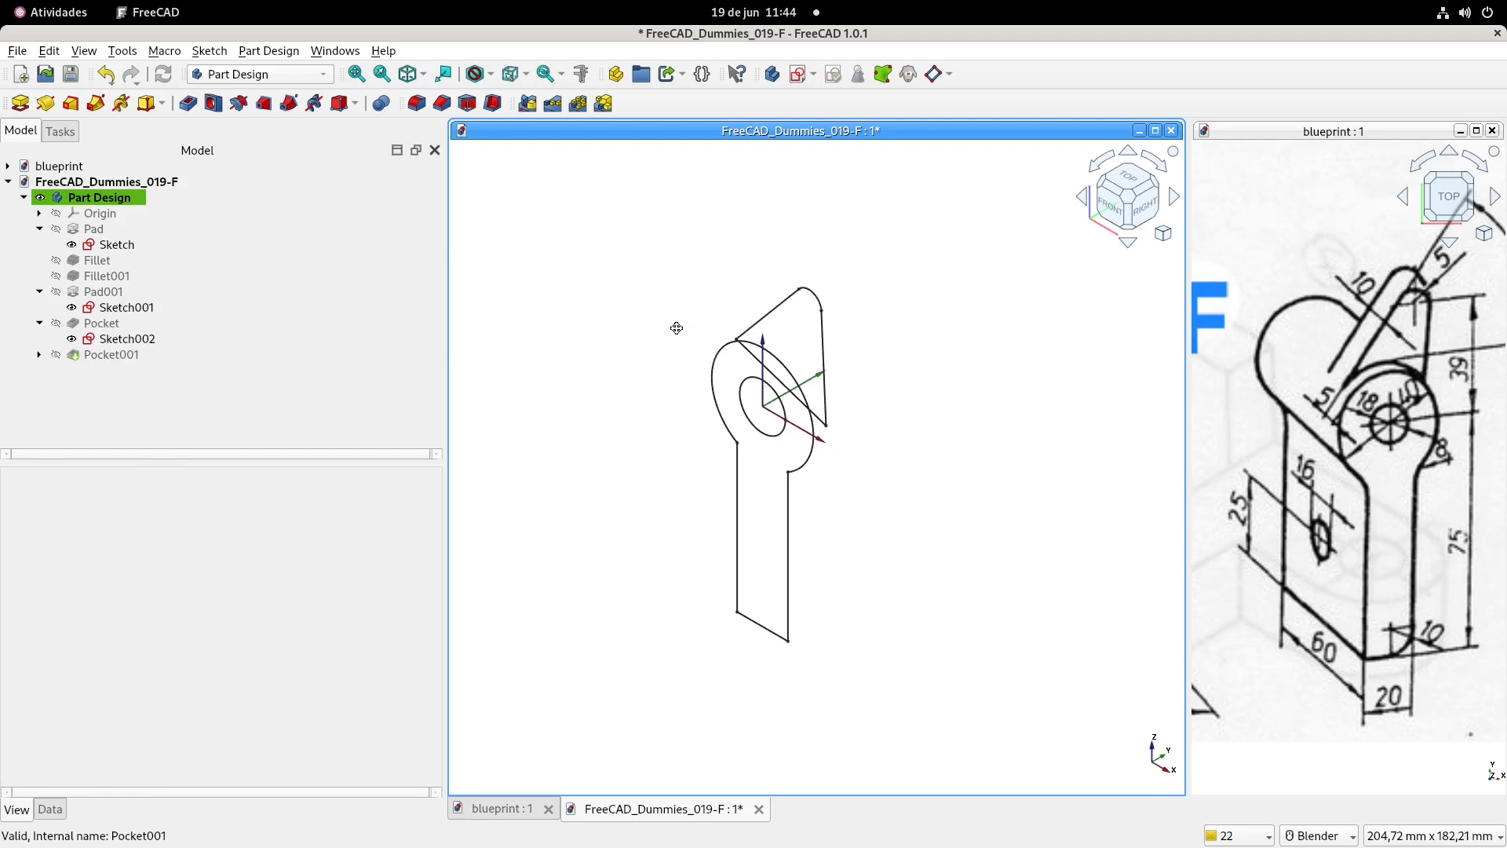
# - Switch to the Part workbench and extrude the main profile sketch 60 mm along its normal as a solid
pyautogui.click(316, 74)
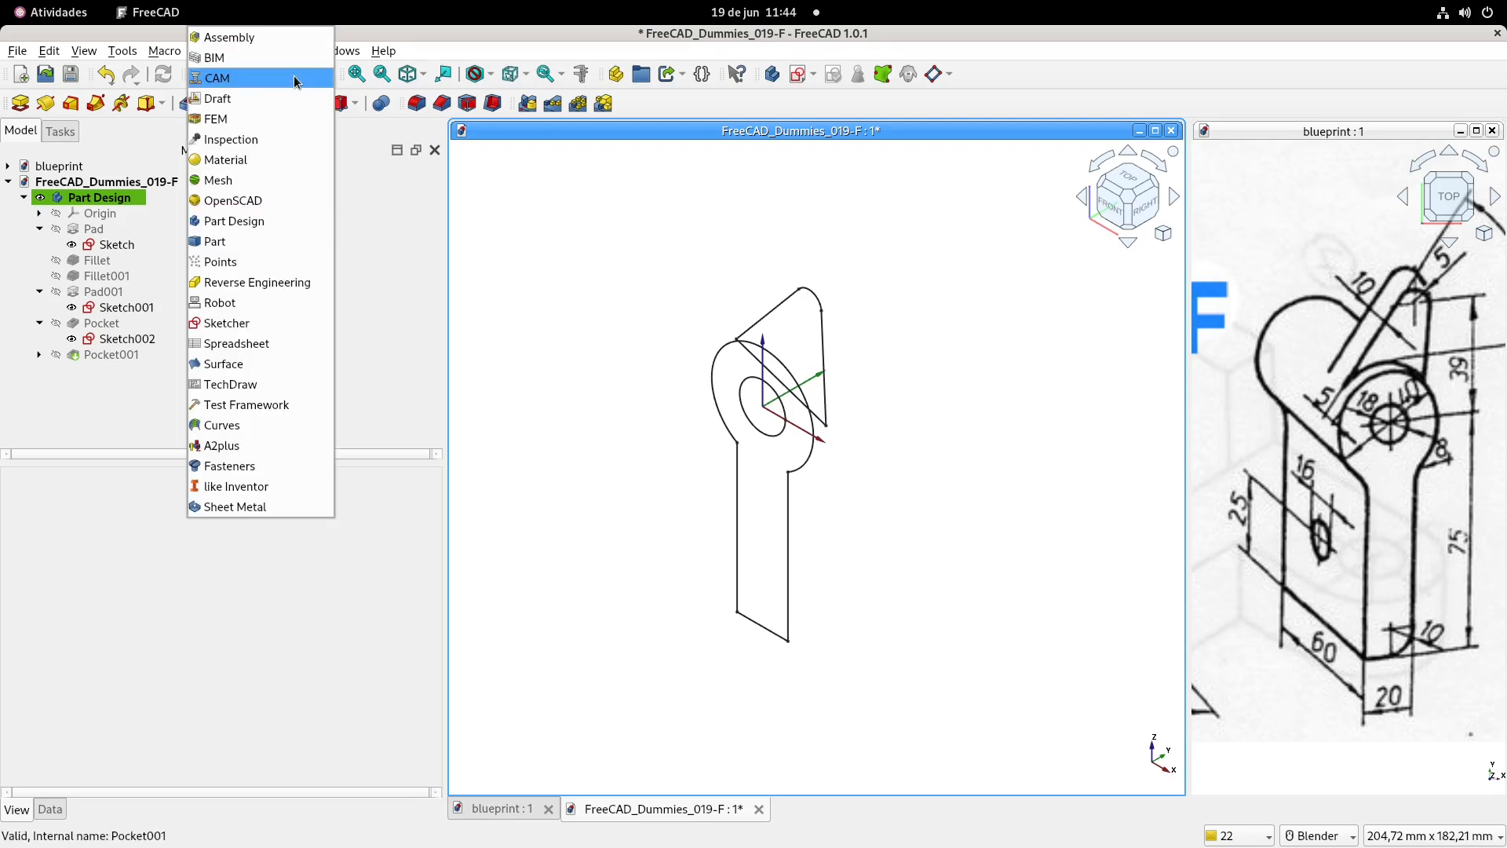
pyautogui.click(231, 243)
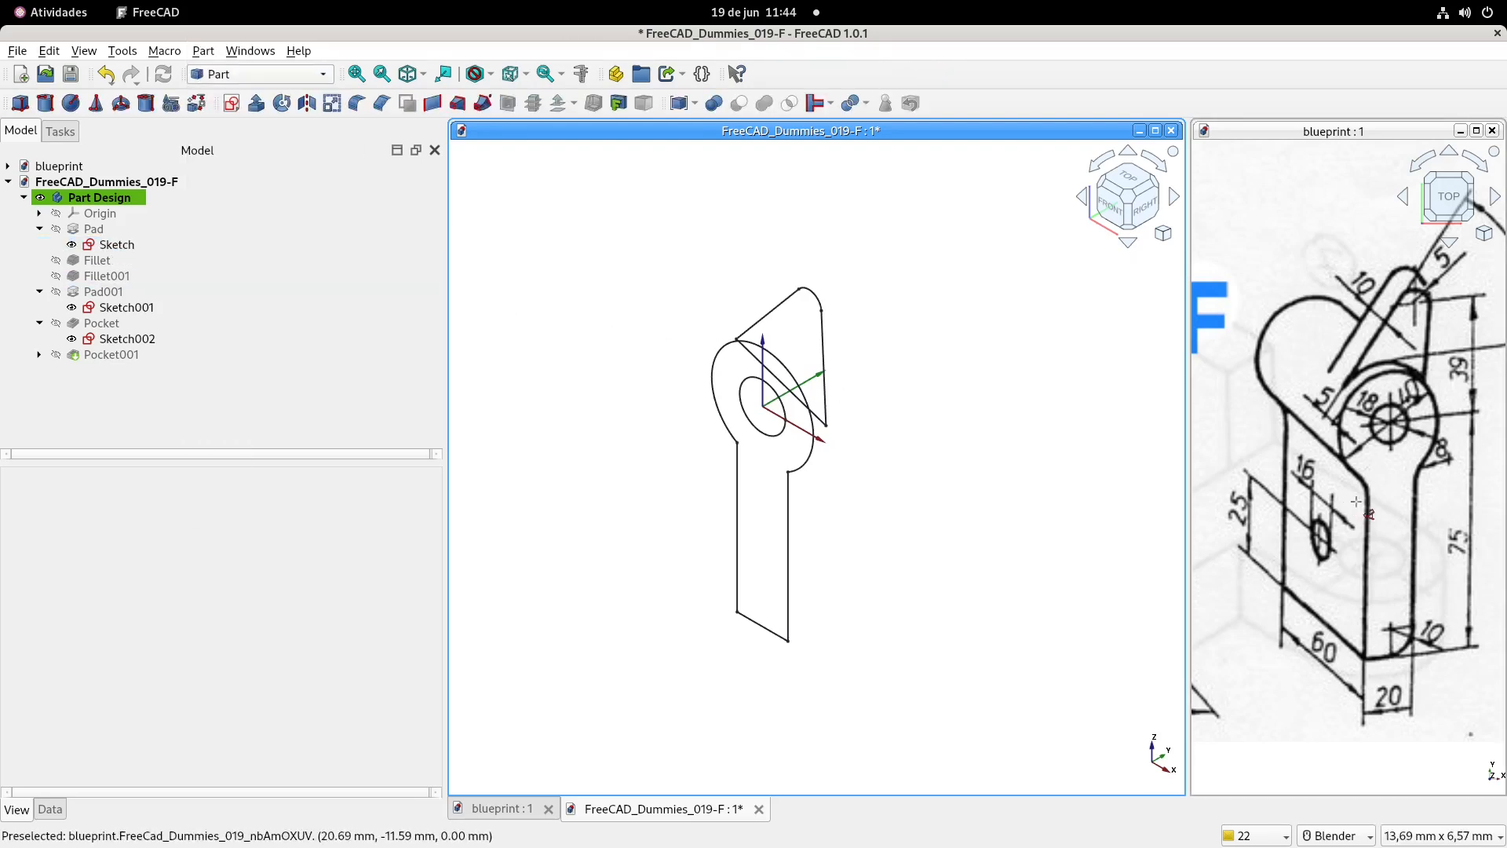
pyautogui.moveTo(701, 288)
pyautogui.keyDown('shift'); pyautogui.mouseDown(button='middle')
pyautogui.moveTo(696, 325)
pyautogui.moveTo(718, 327)
pyautogui.moveTo(705, 328)
pyautogui.mouseUp(button='middle'); pyautogui.keyUp('shift')
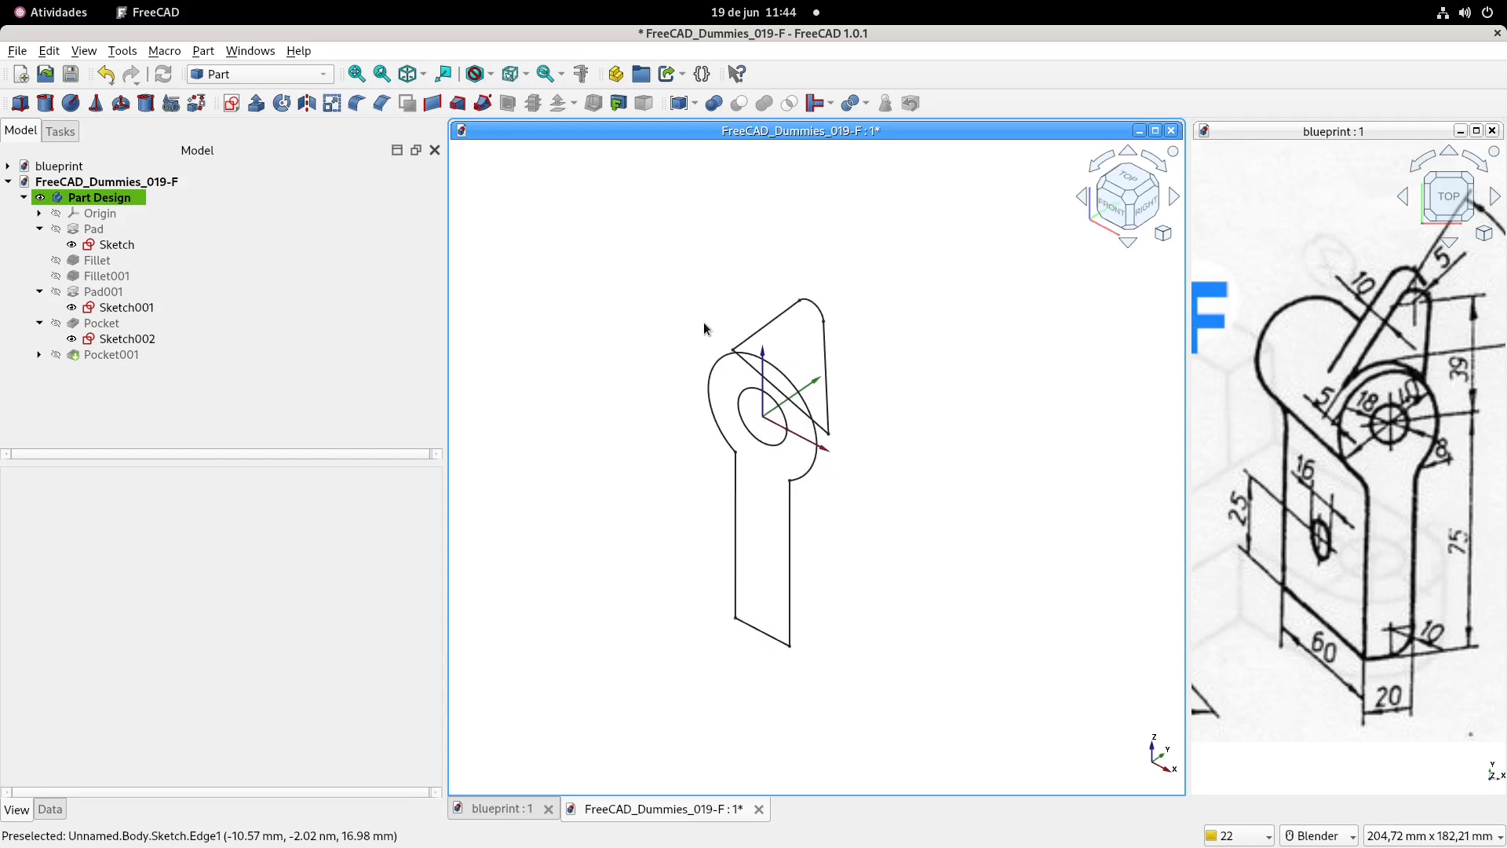
pyautogui.click(116, 244)
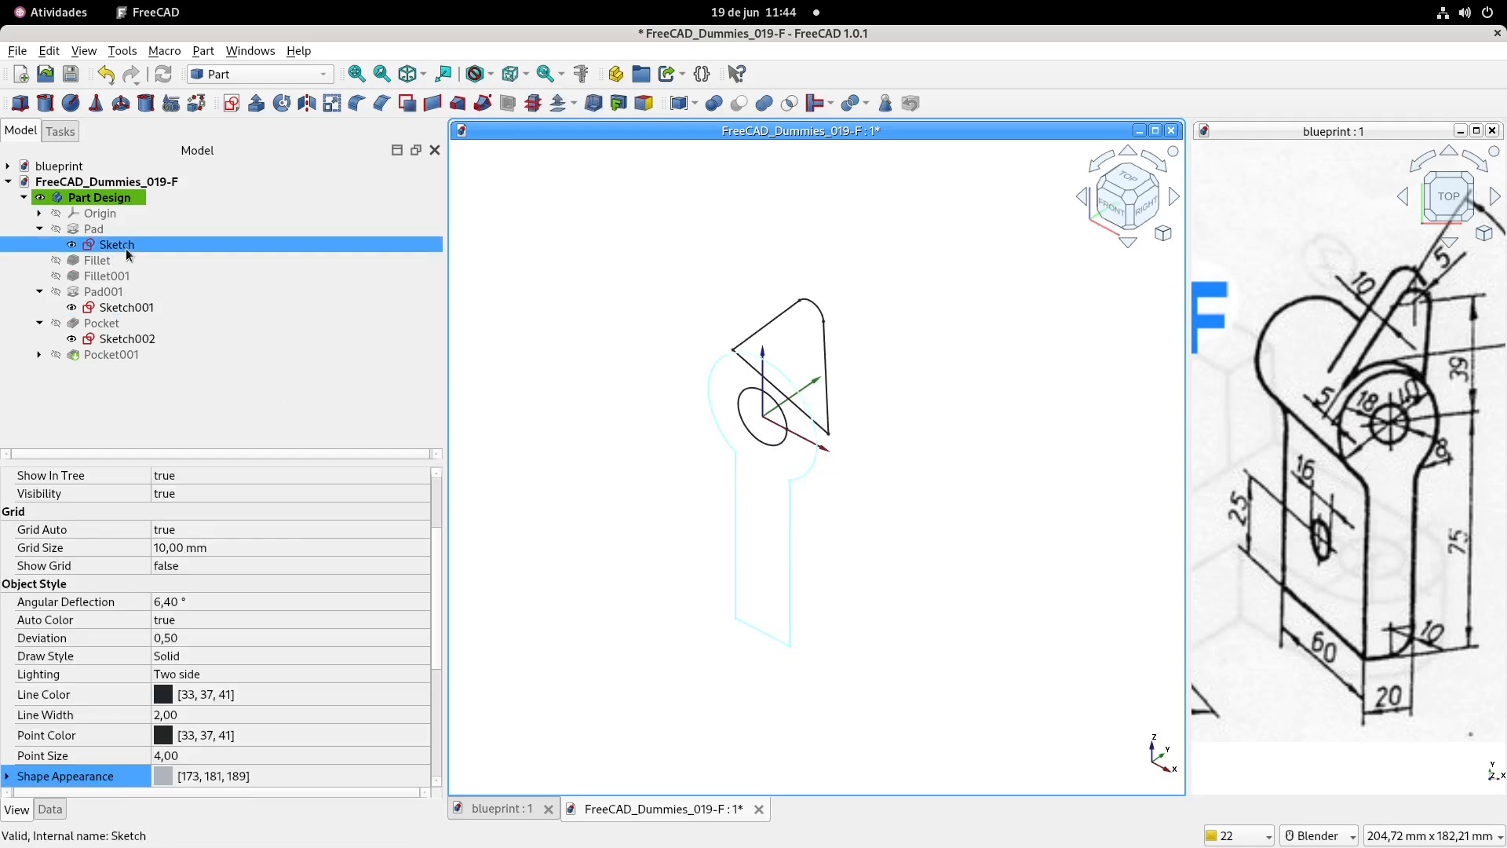
pyautogui.keyDown('shift'); pyautogui.moveTo(614, 319); pyautogui.dragTo(623, 312, button='middle'); pyautogui.keyUp('shift')
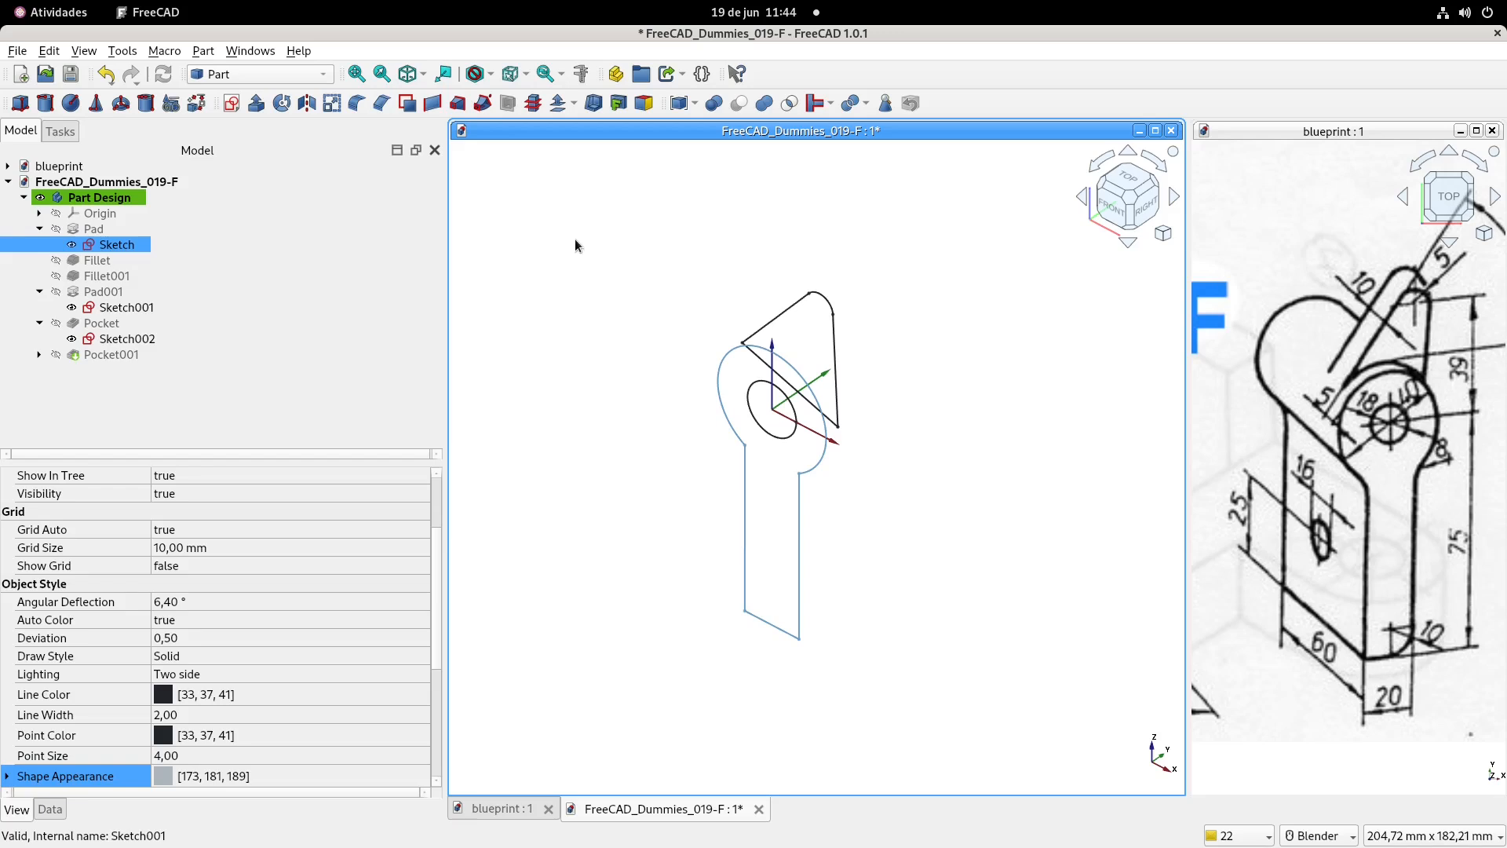
pyautogui.click(256, 103)
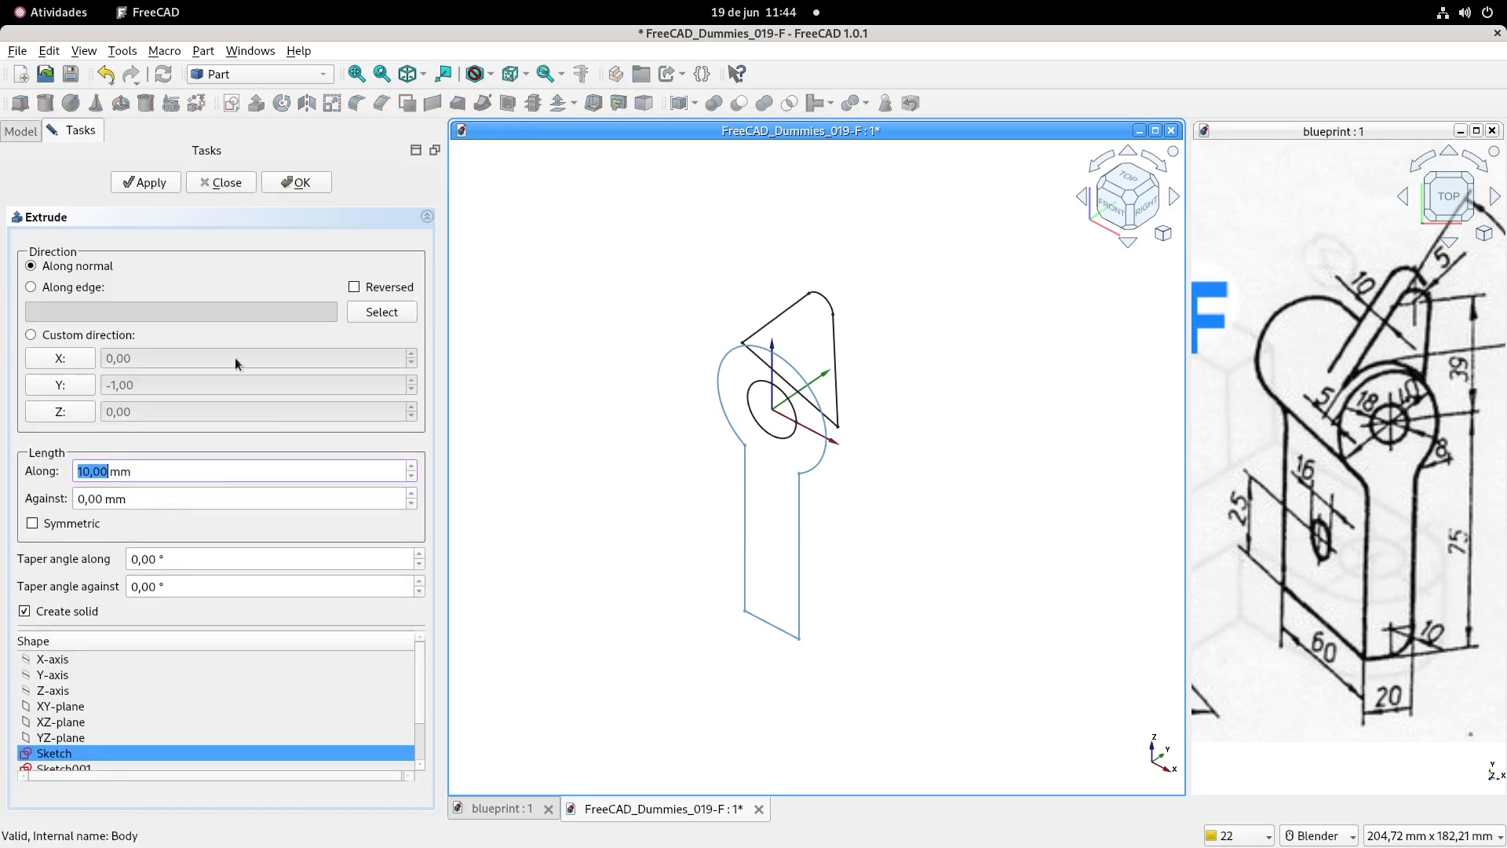
pyautogui.write('60')
pyautogui.click(295, 183)
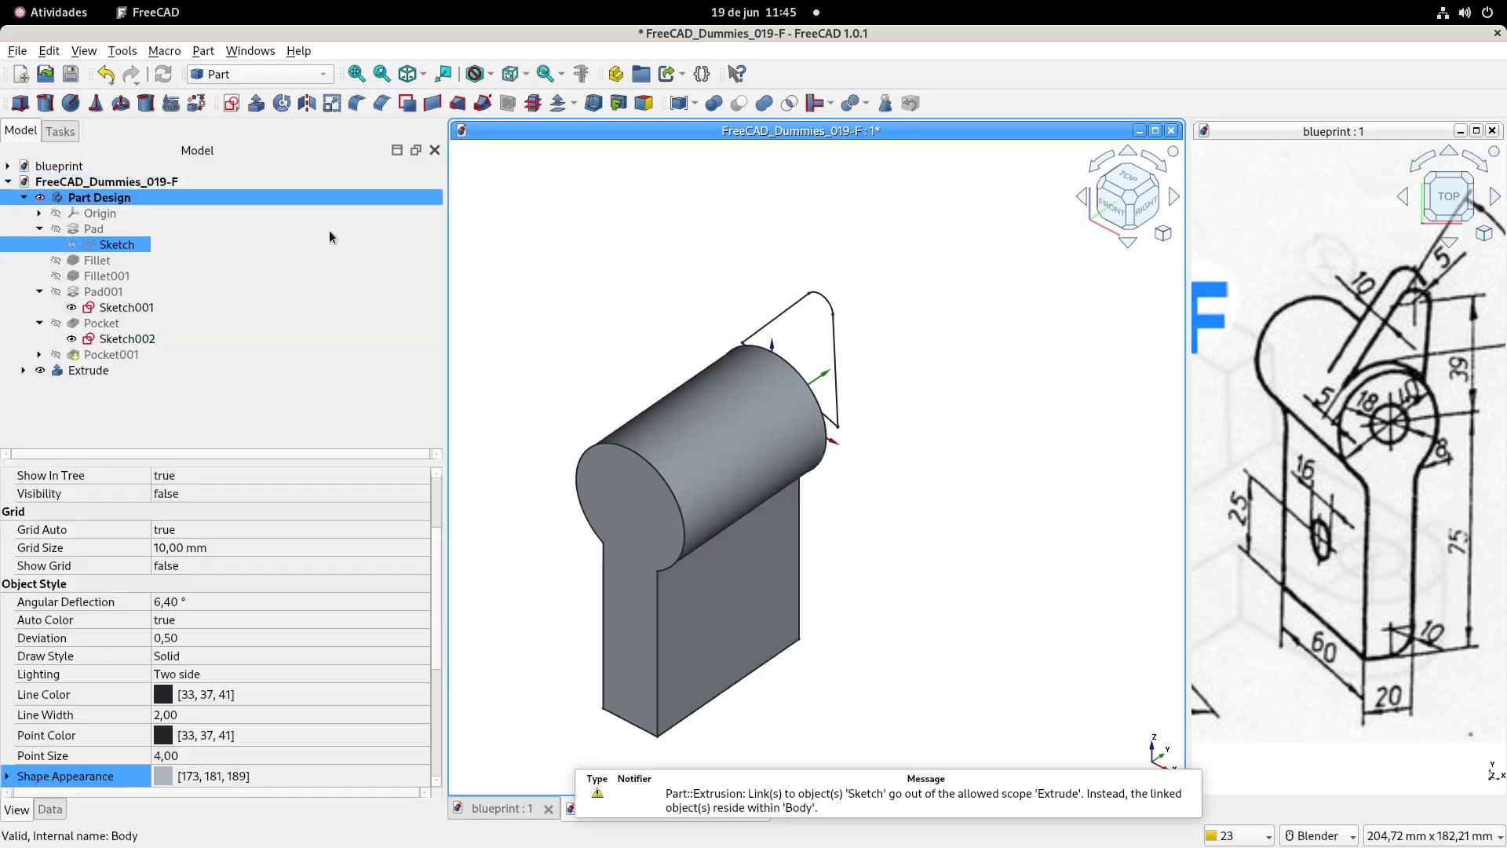
# - Reverse the main profile's extrusion direction by setting its Reversed property to true
pyautogui.click(88, 369)
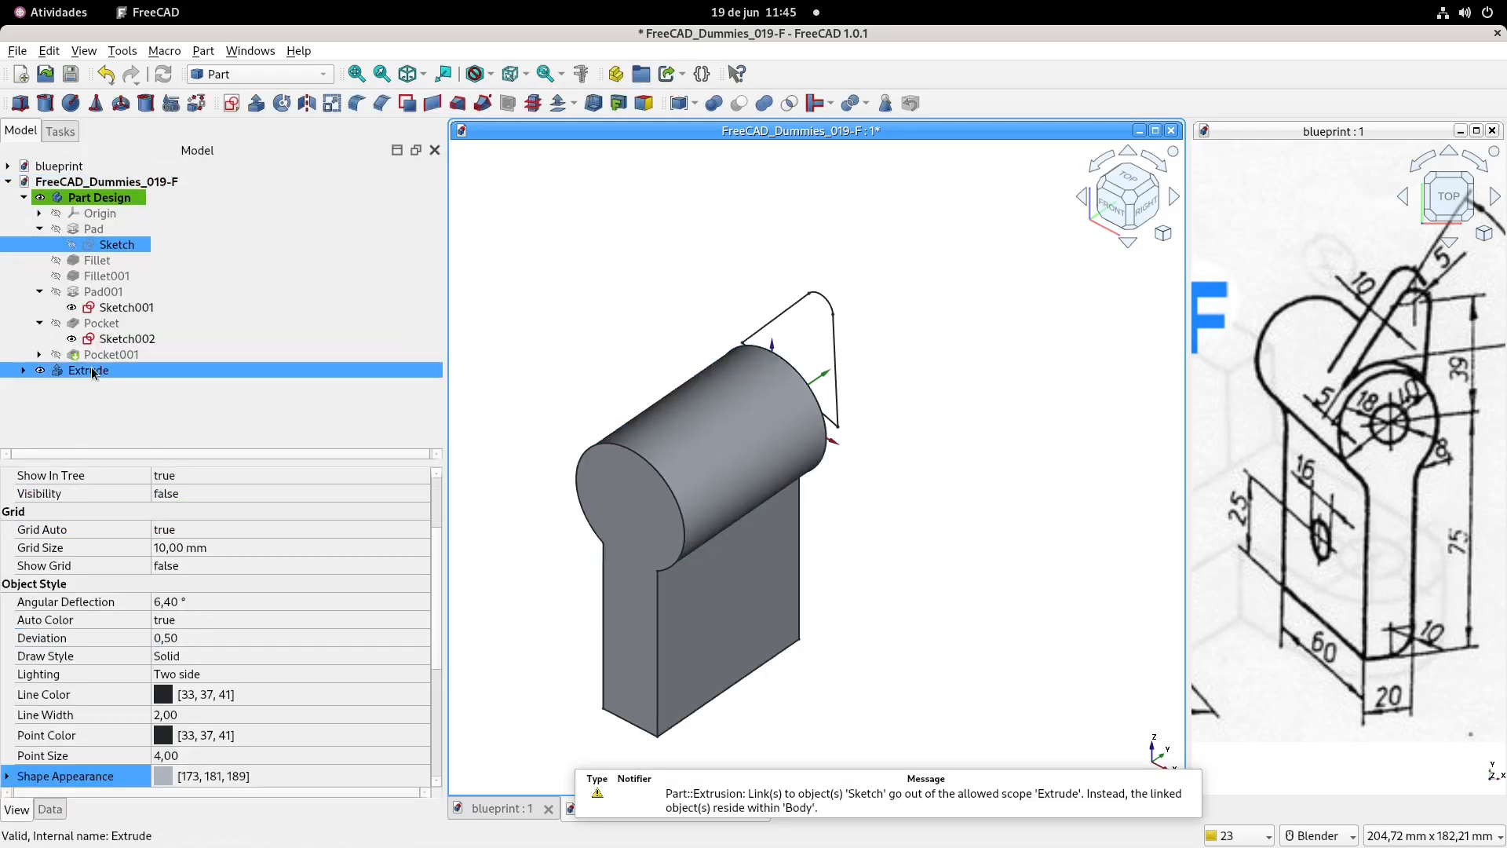
pyautogui.click(48, 810)
pyautogui.click(209, 676)
pyautogui.click(206, 671)
pyautogui.click(205, 689)
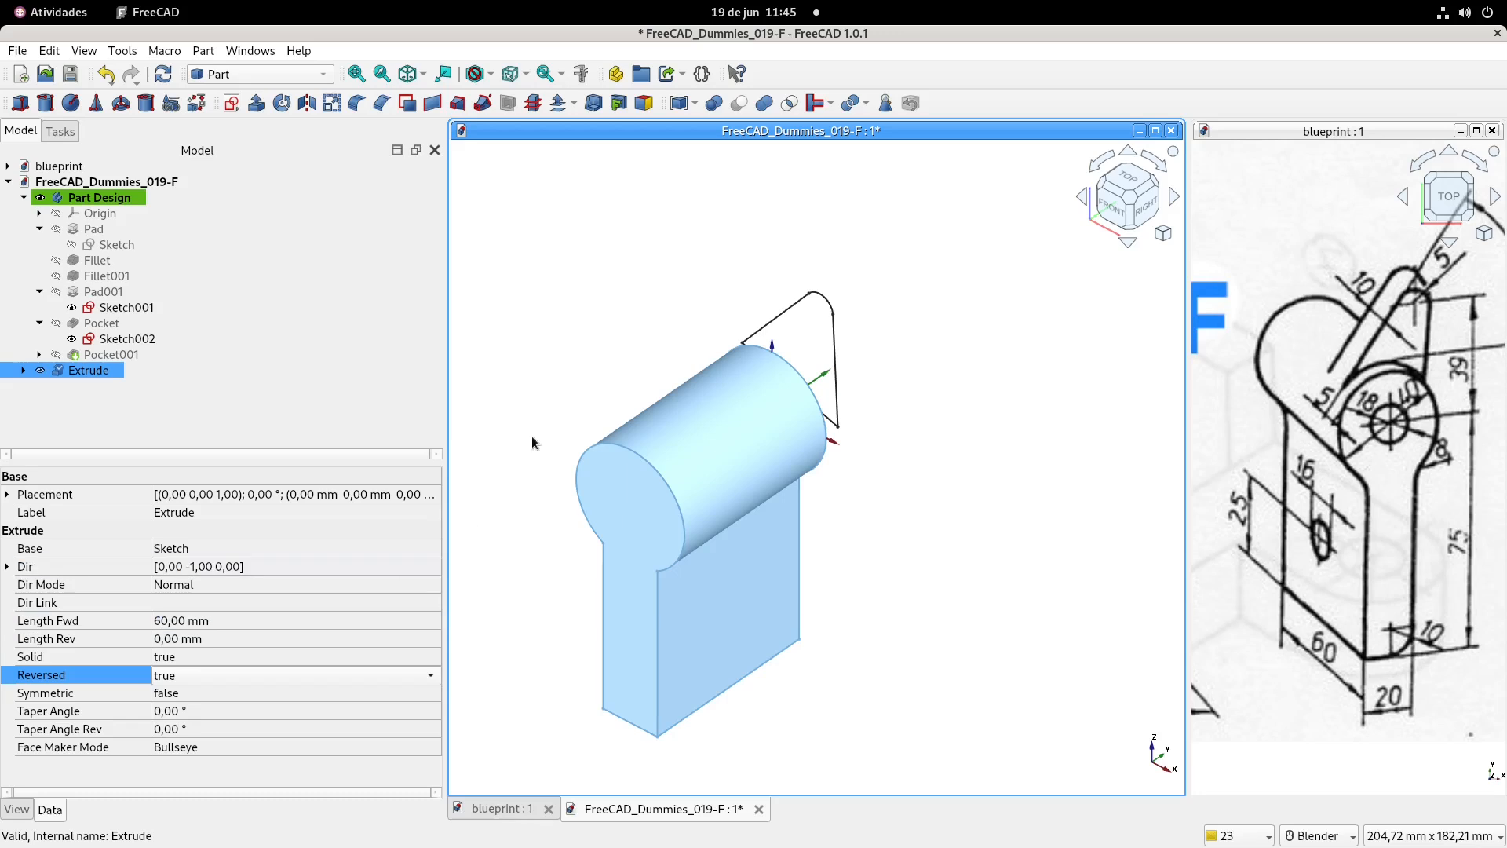
pyautogui.click(592, 376)
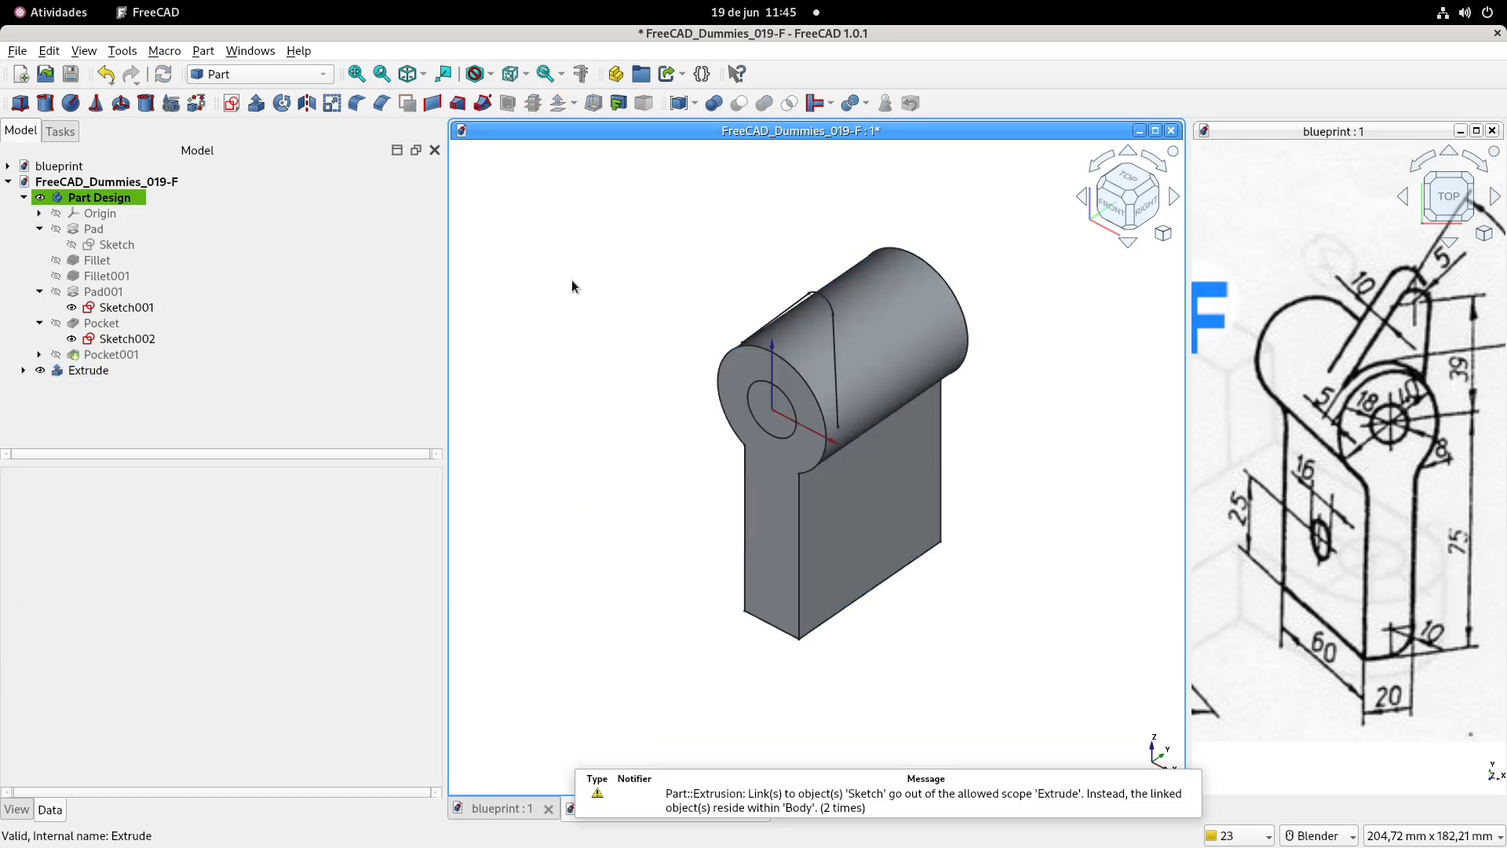
# - Extrude the rib sketch, Sketch001, 10 mm along its normal as a solid and set its Reversed property to true
pyautogui.click(133, 308)
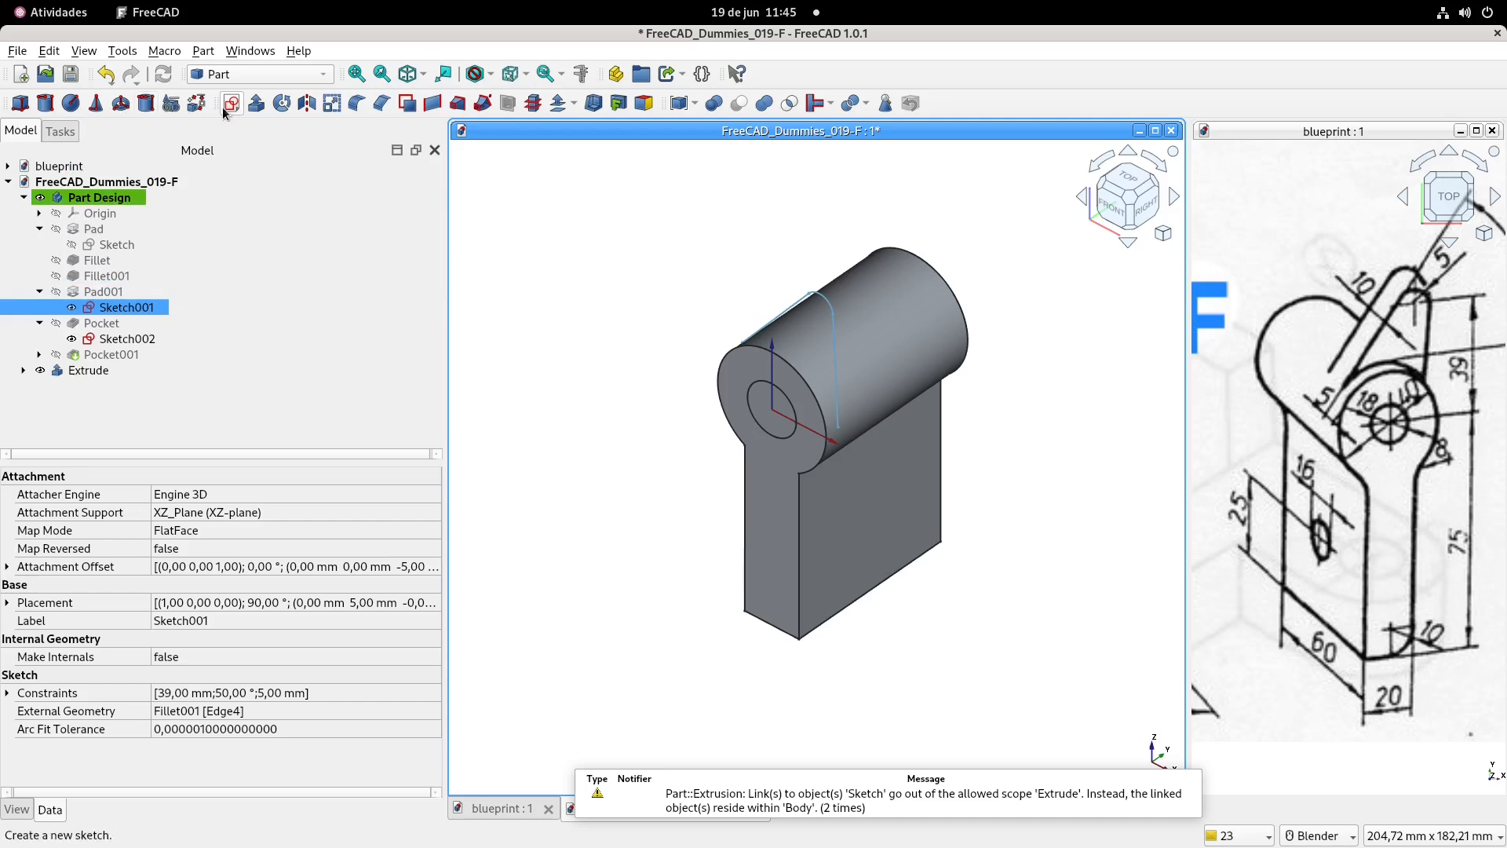
pyautogui.click(256, 104)
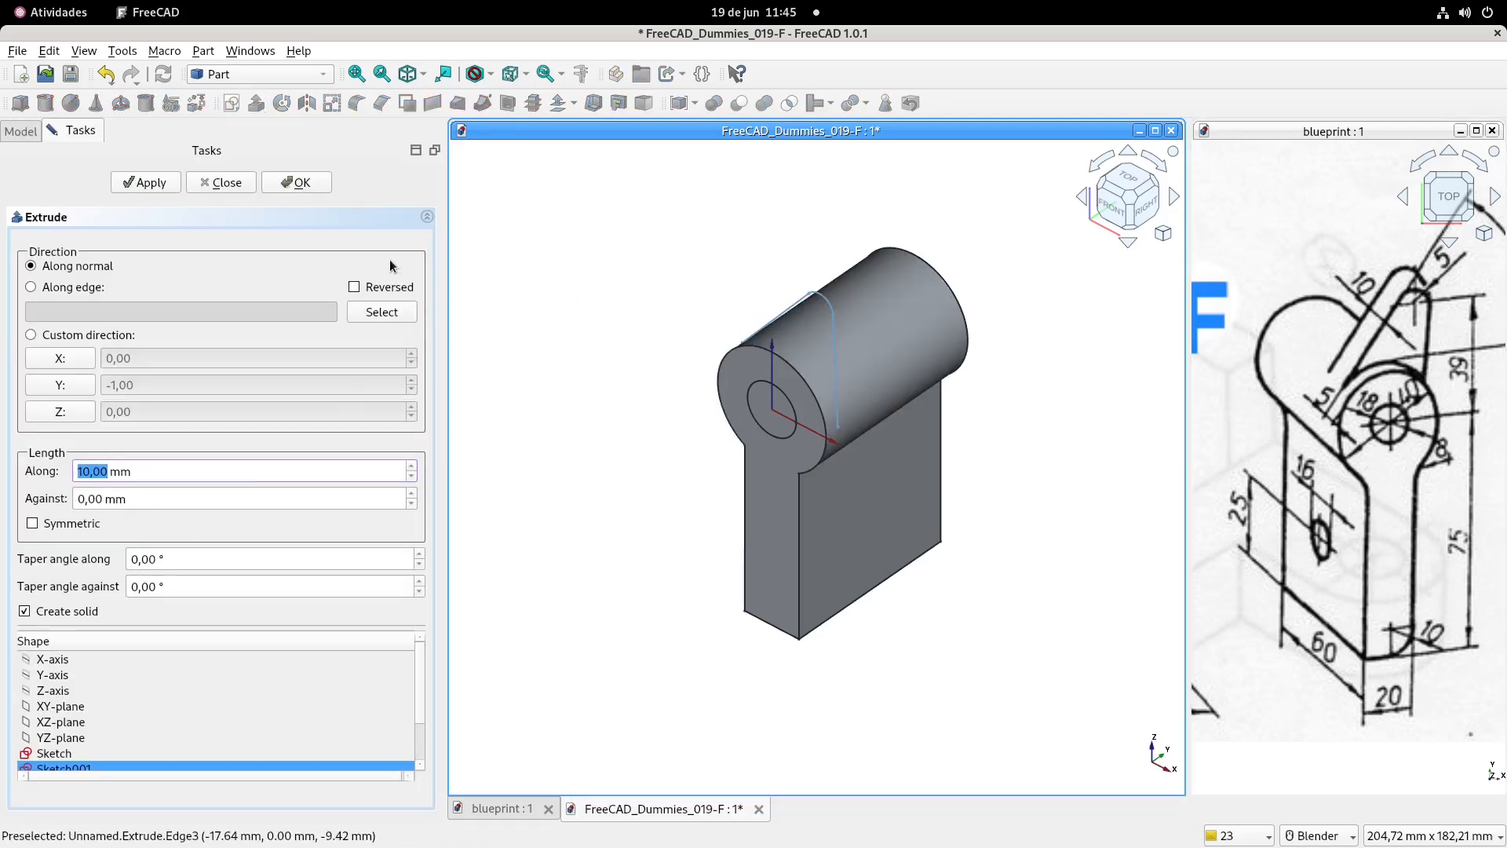
pyautogui.click(308, 183)
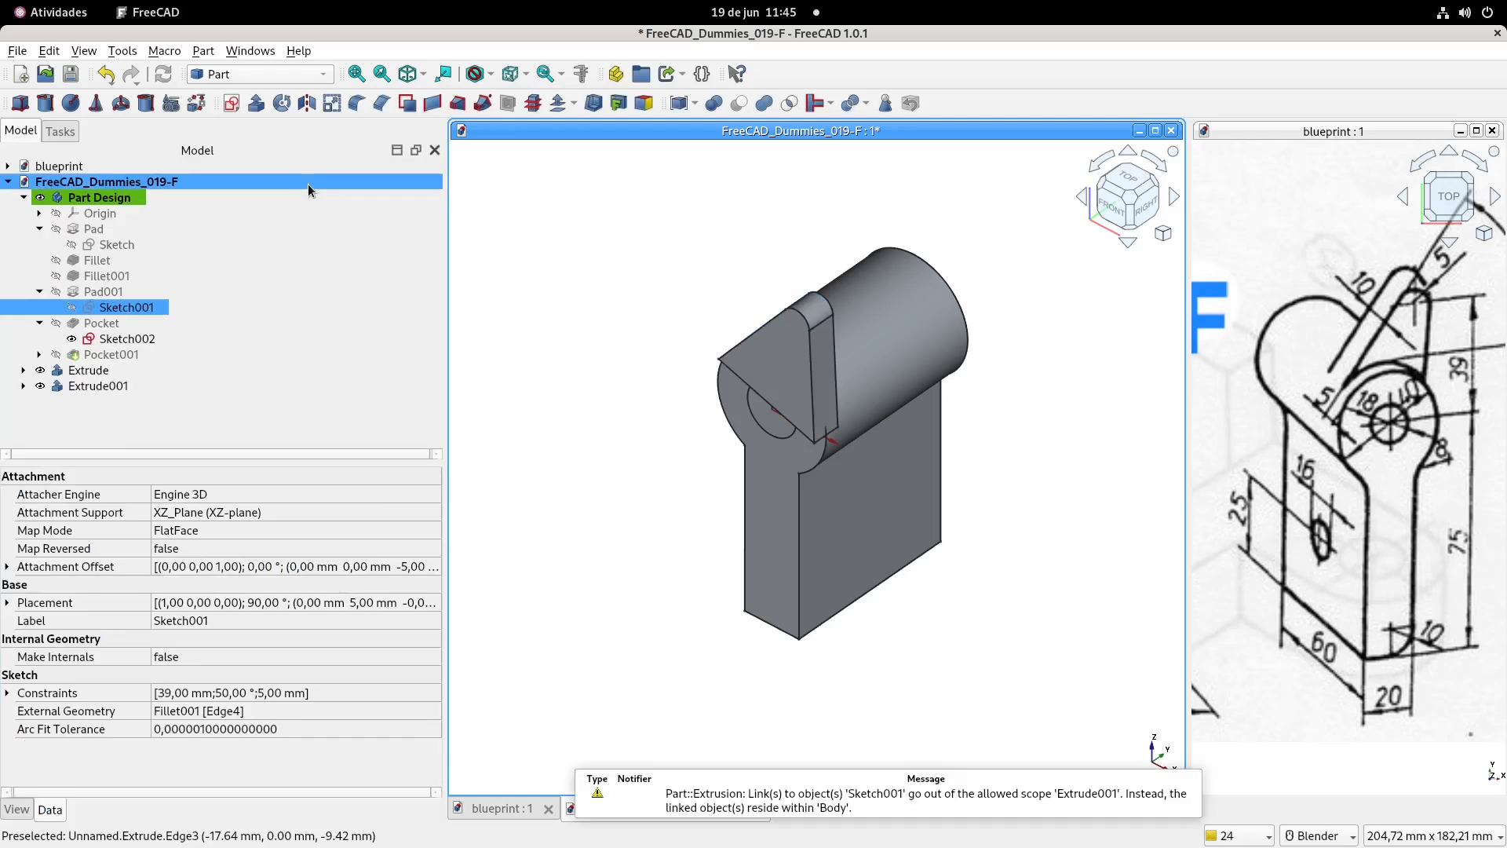
pyautogui.click(110, 384)
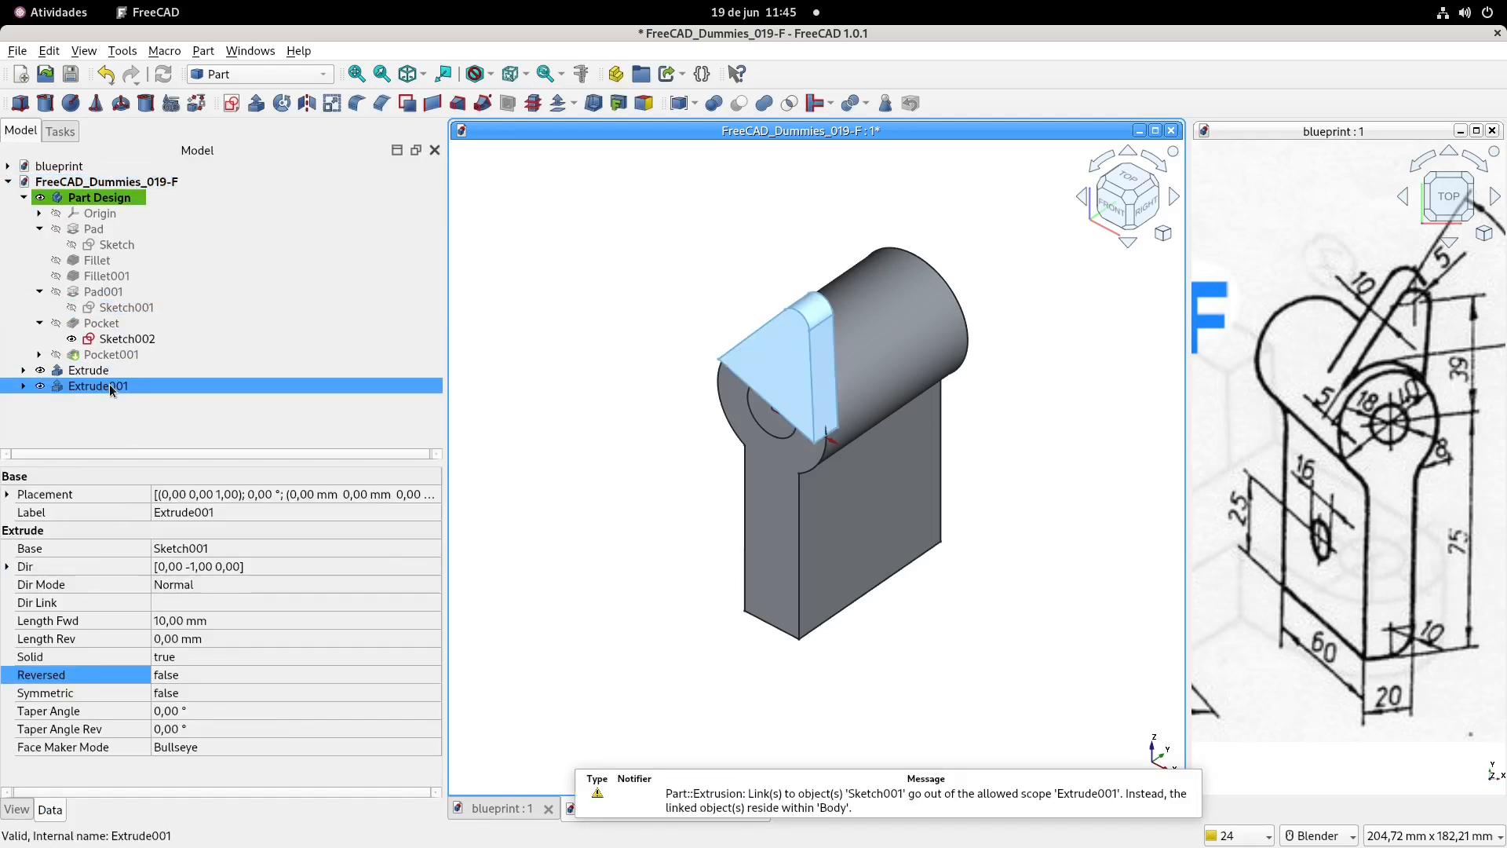
pyautogui.click(185, 674)
pyautogui.click(190, 674)
pyautogui.click(196, 693)
pyautogui.click(613, 330)
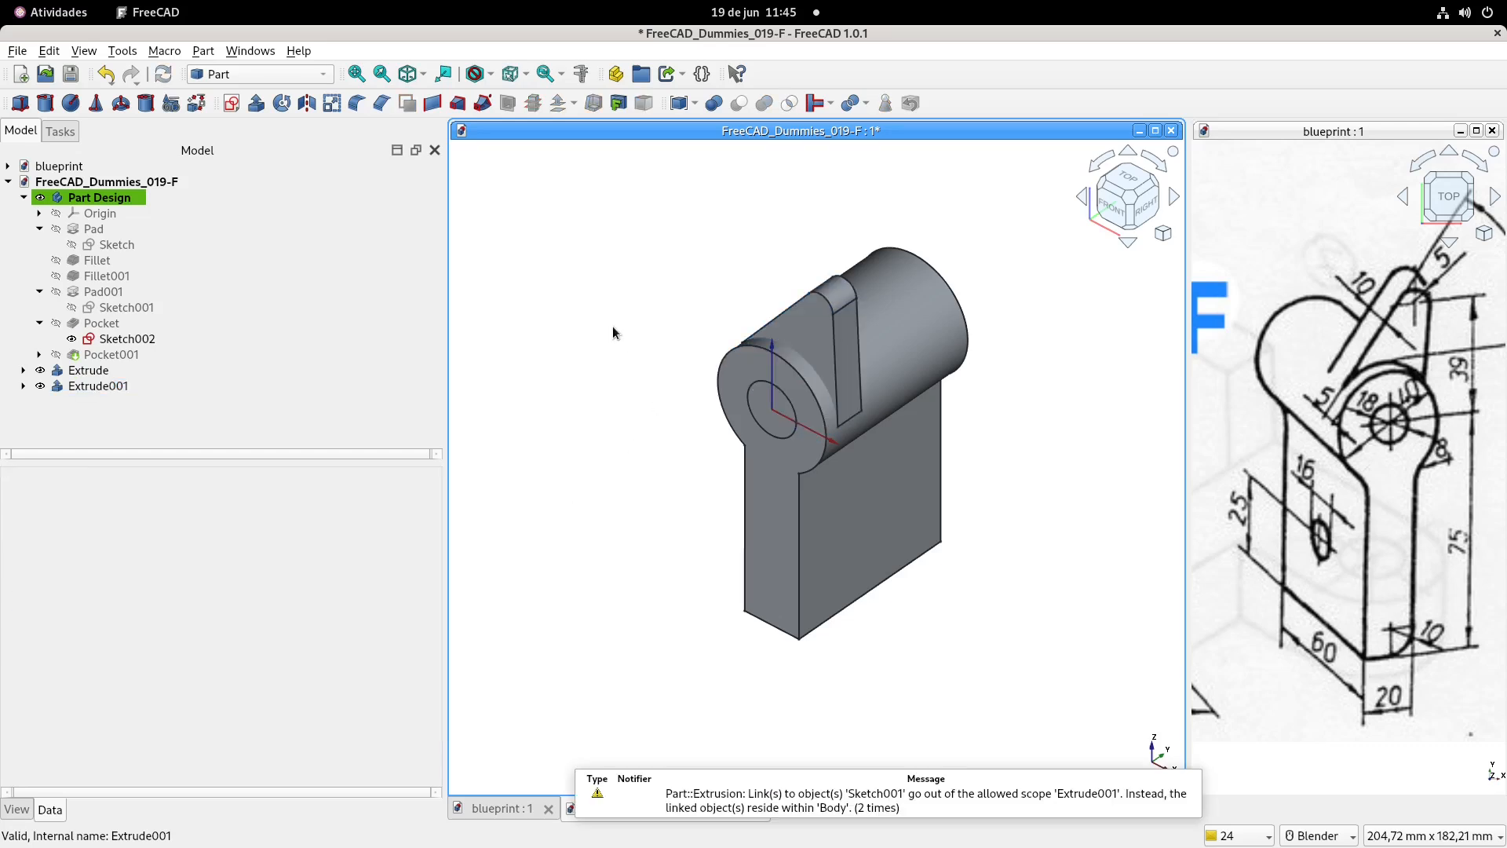
# - Fuse the main profile extrusion and the rib extrusion with a boolean union
pyautogui.click(88, 369)
pyautogui.keyDown('ctrl'); pyautogui.click(91, 386); pyautogui.keyUp('ctrl')
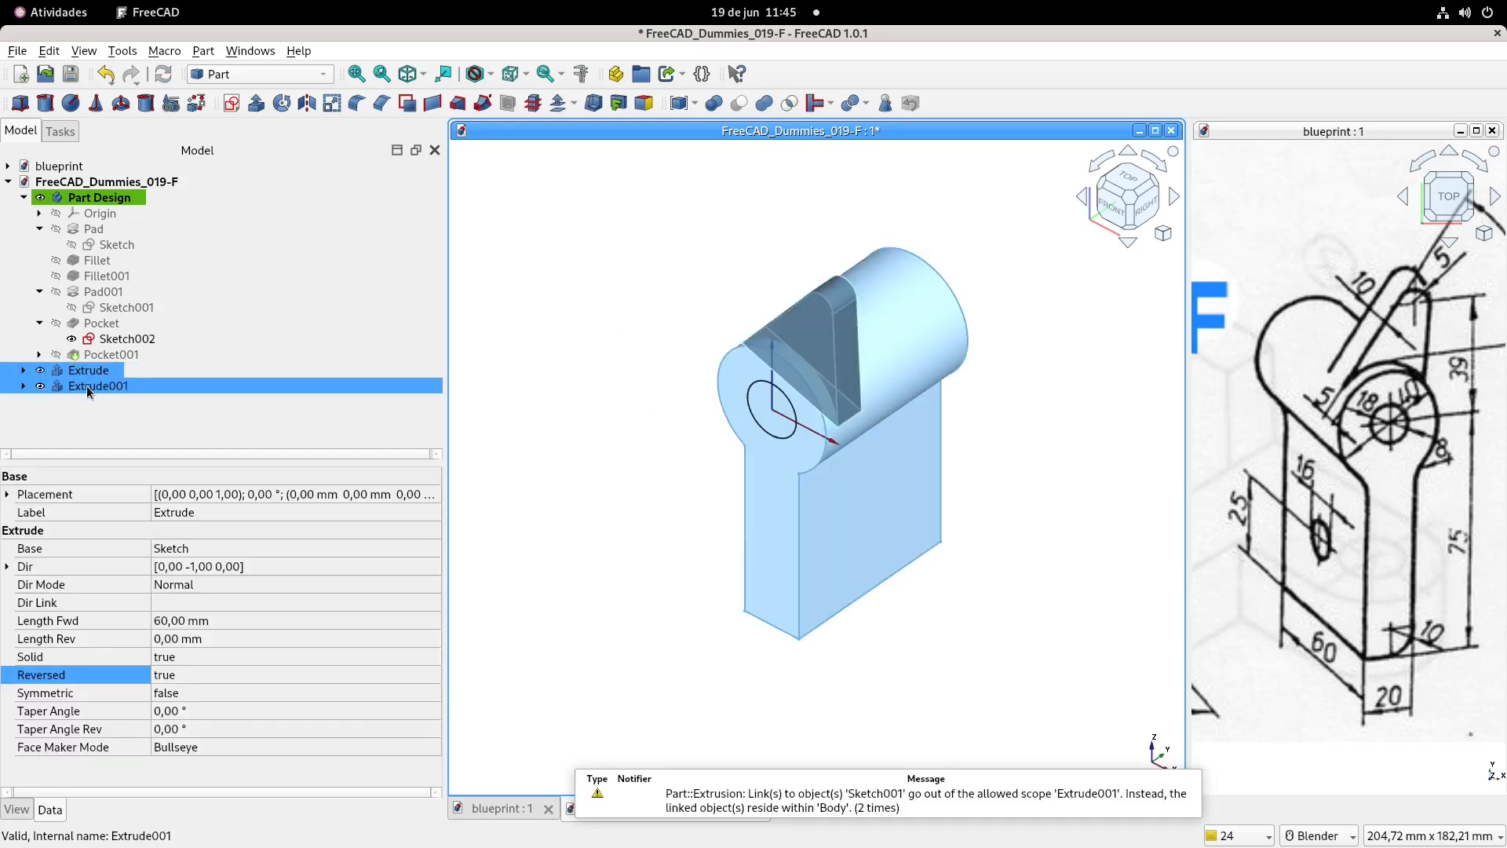
pyautogui.click(765, 103)
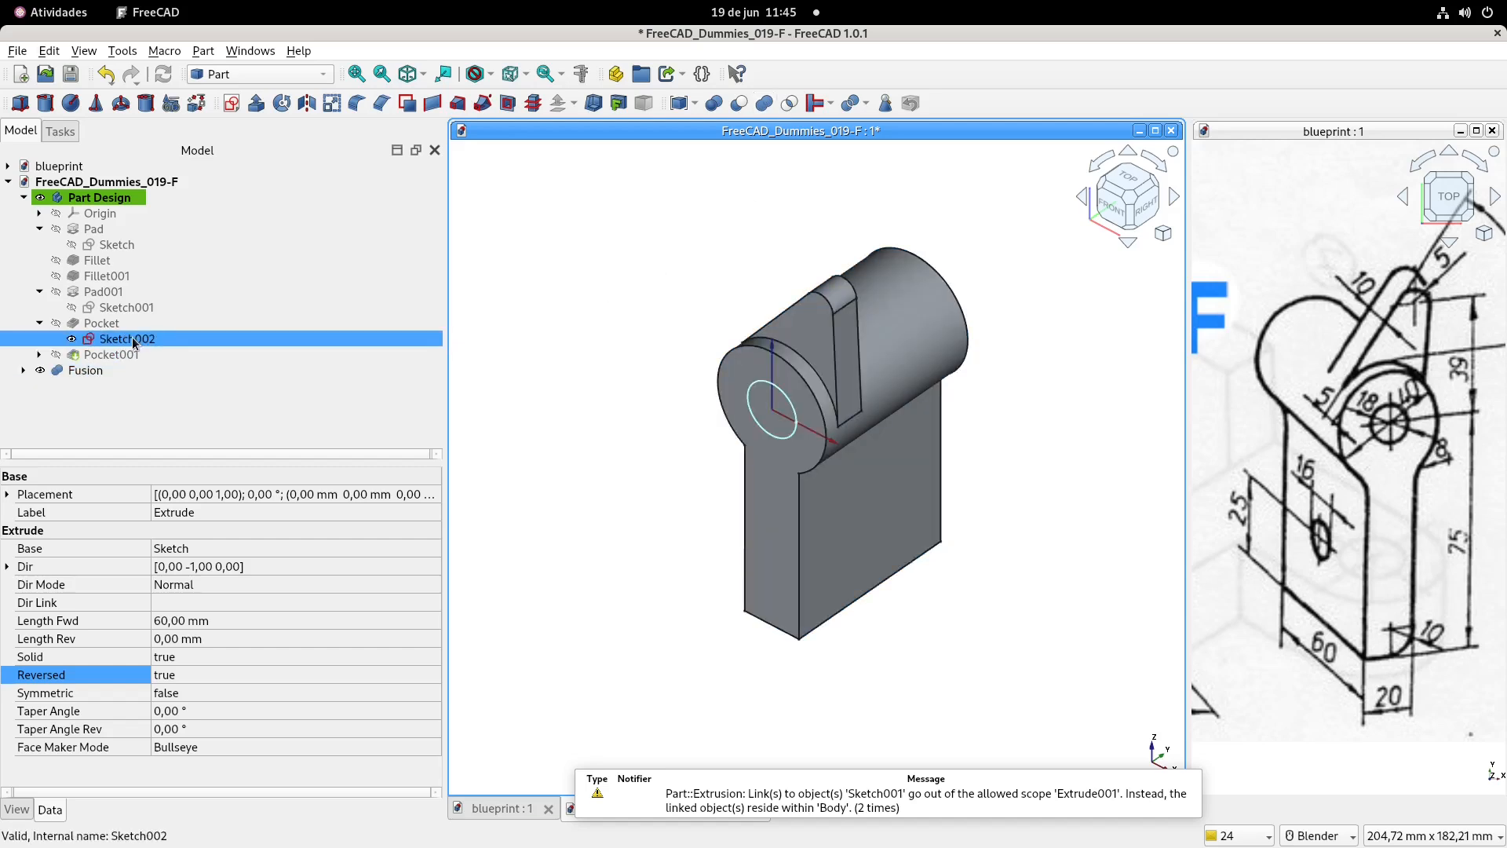
# - Show the sketch under Pocket001 and extrude the 18 mm bore circle sketch 60 mm along its normal as a solid
pyautogui.click(40, 354)
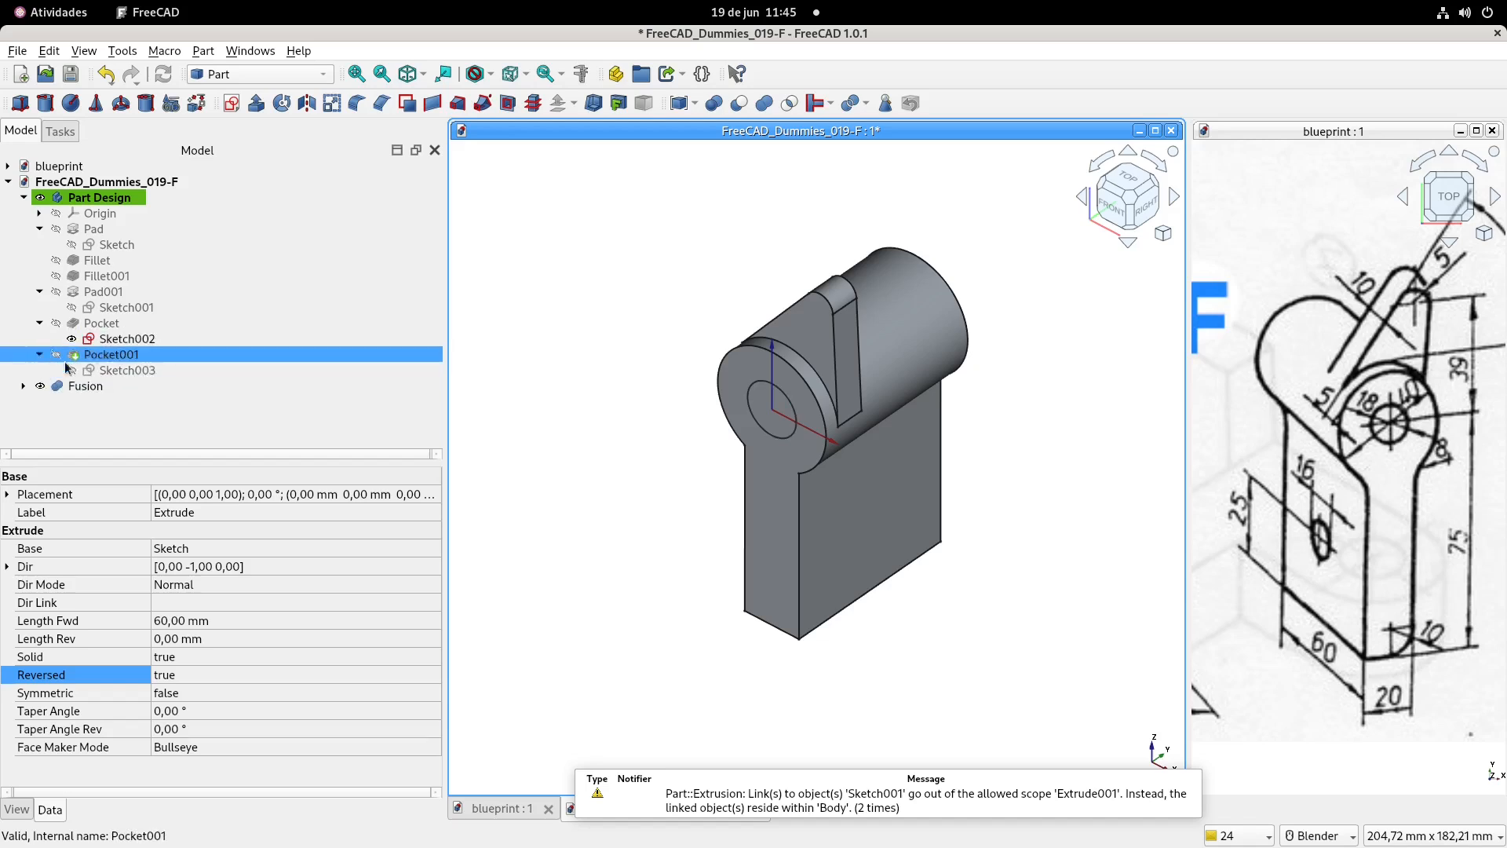
pyautogui.click(112, 370)
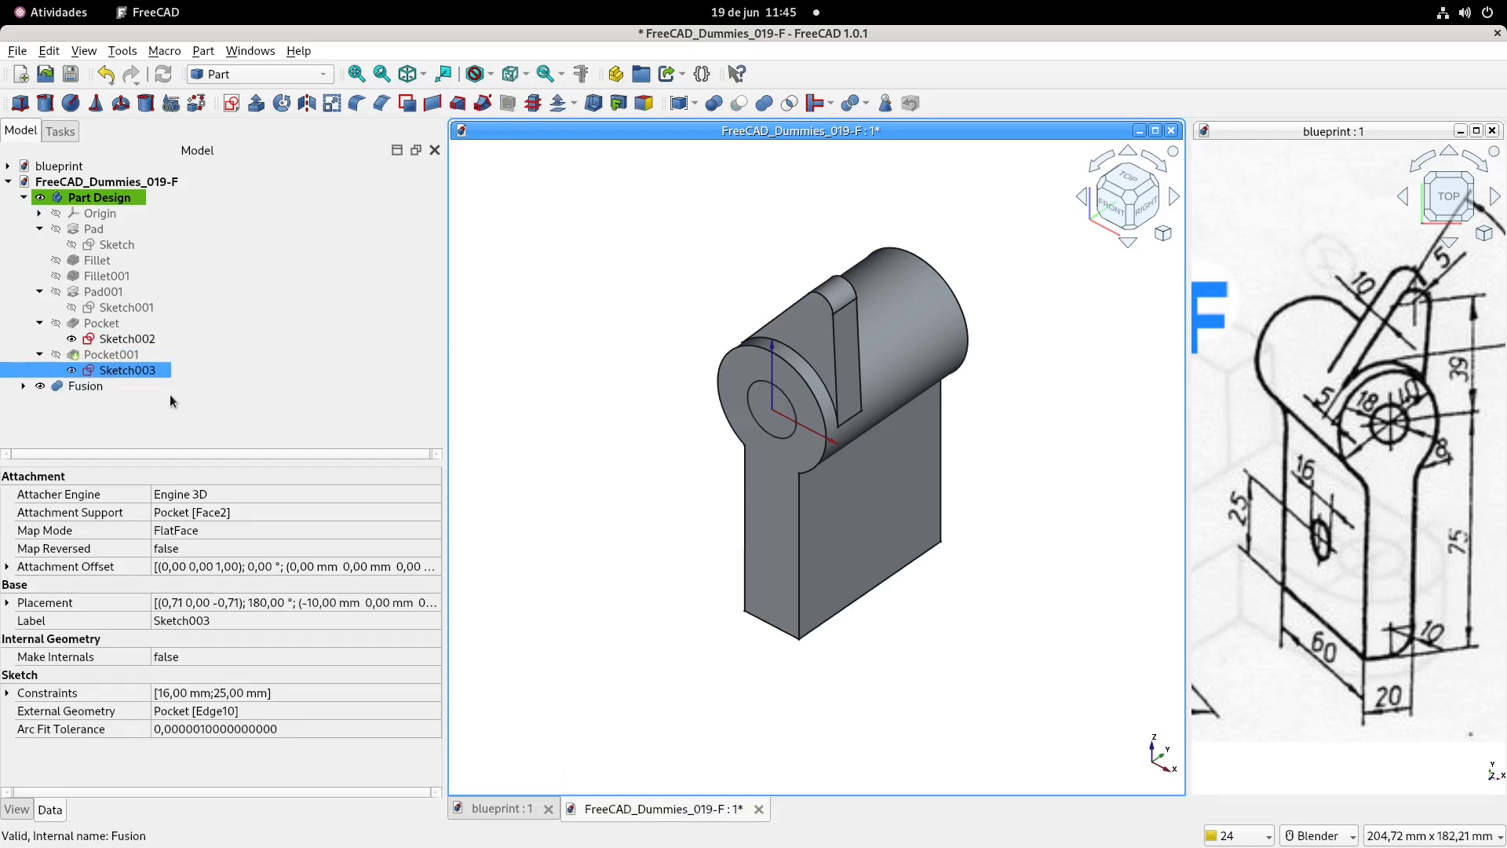
pyautogui.click(125, 337)
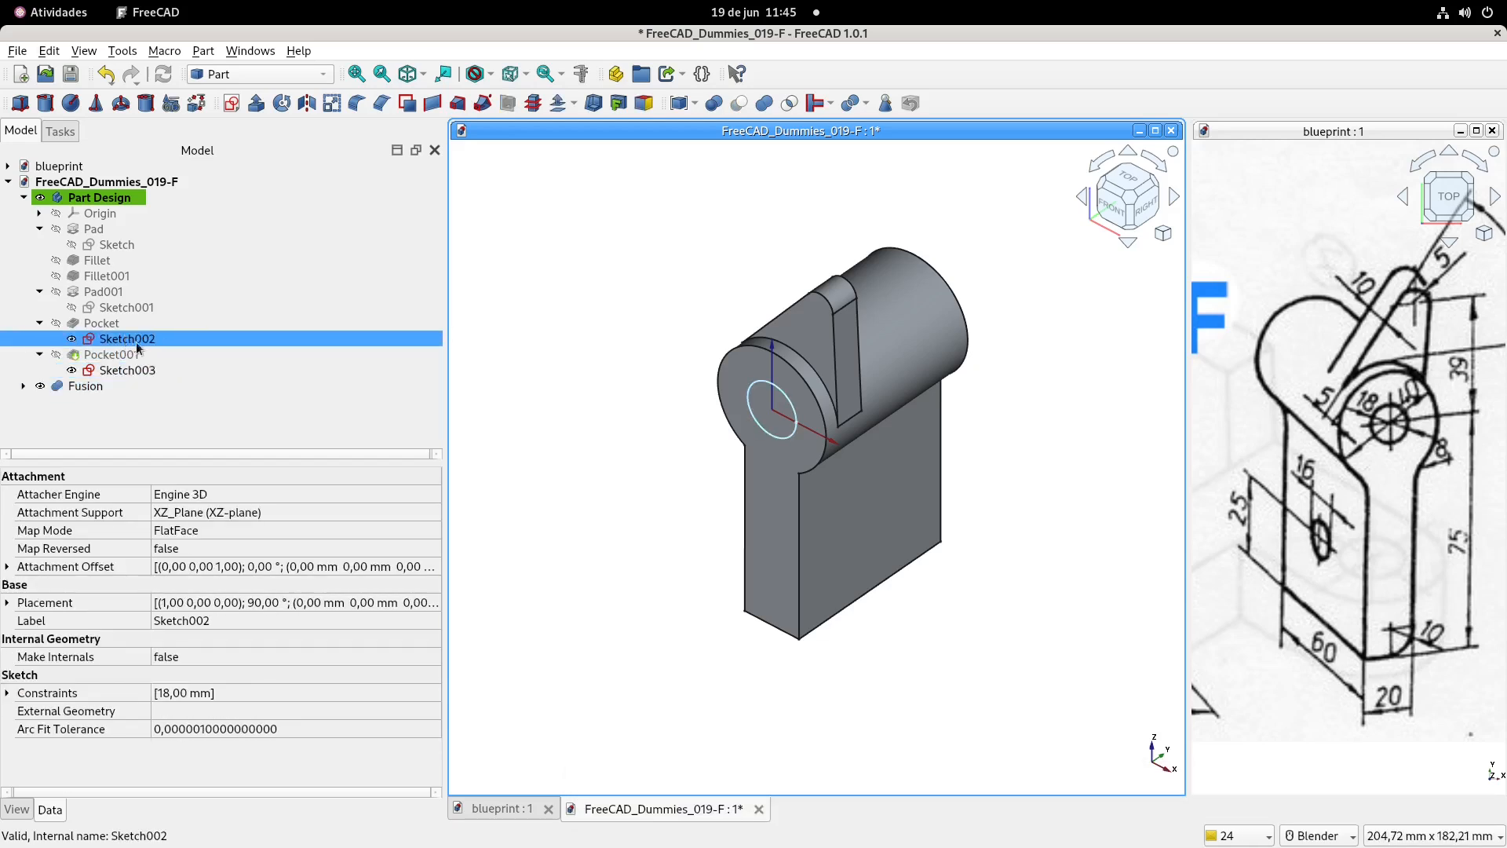
pyautogui.click(257, 105)
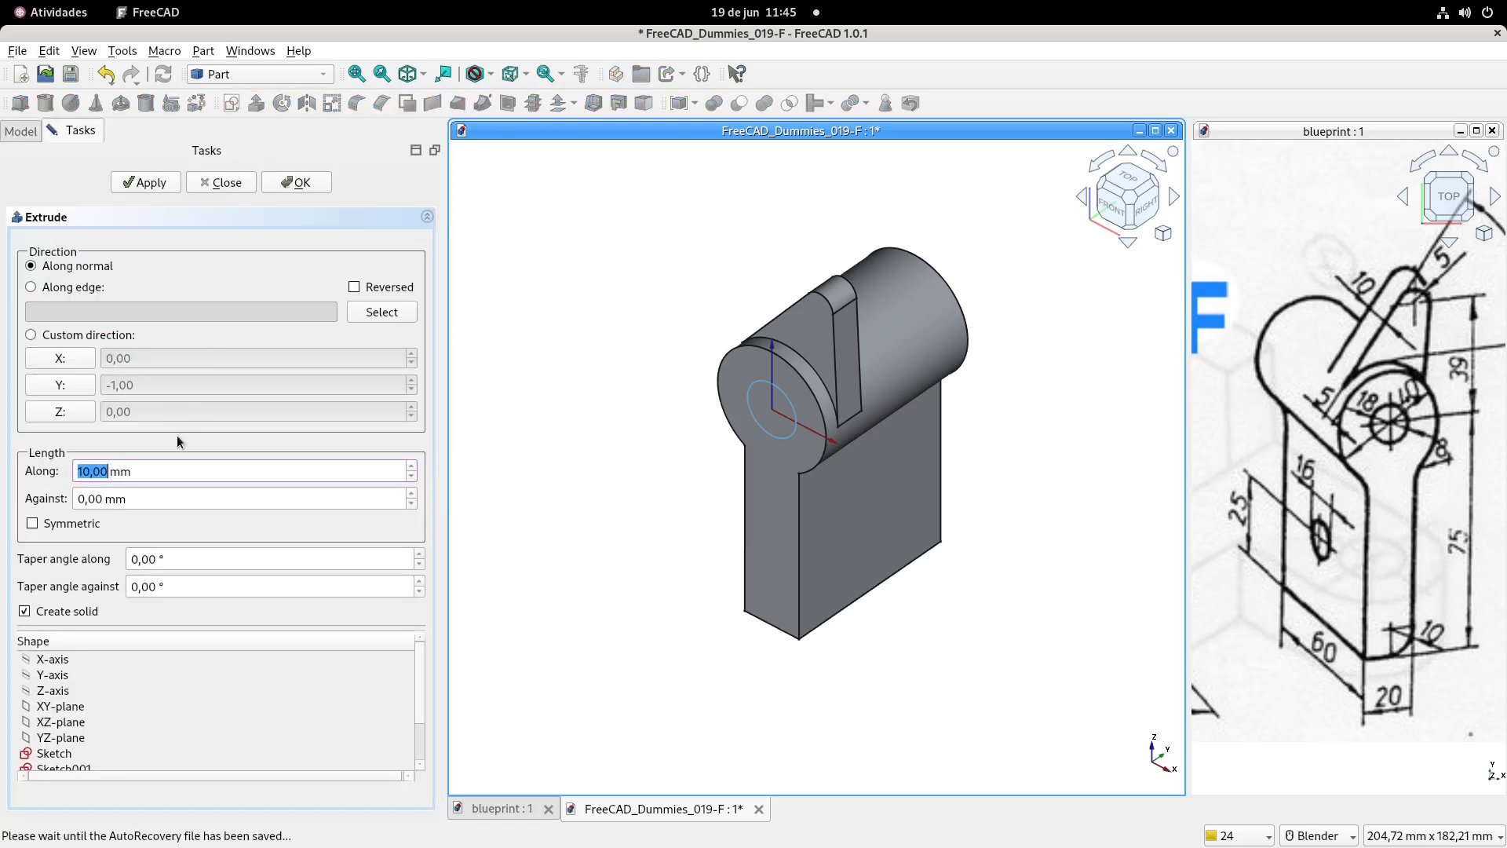
pyautogui.write('60')
pyautogui.click(308, 181)
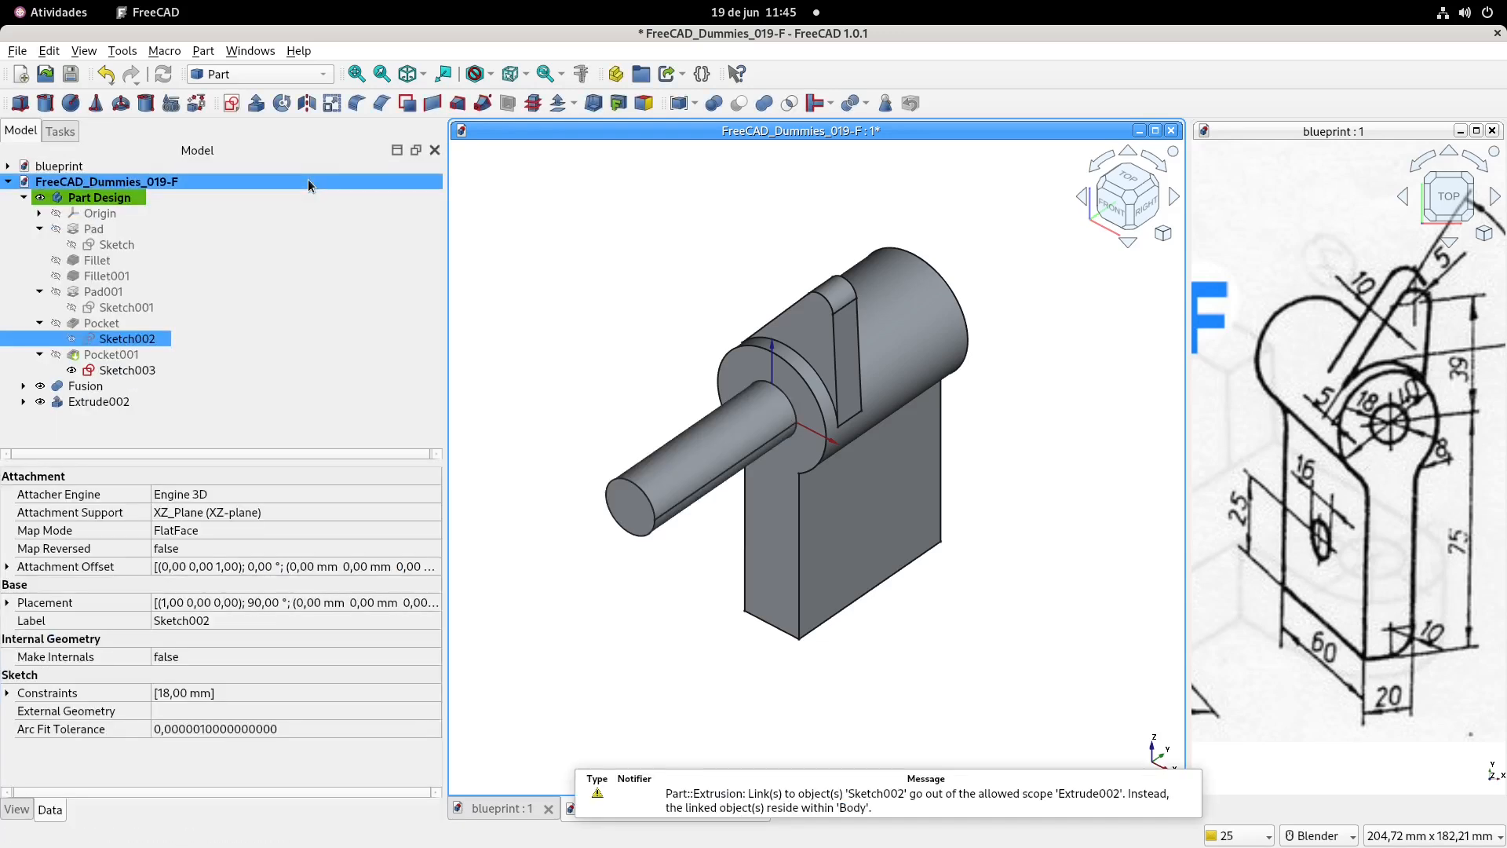
# - Set the bore cylinder extrusion's Reversed property to true so it runs through the upper barrel
pyautogui.click(106, 402)
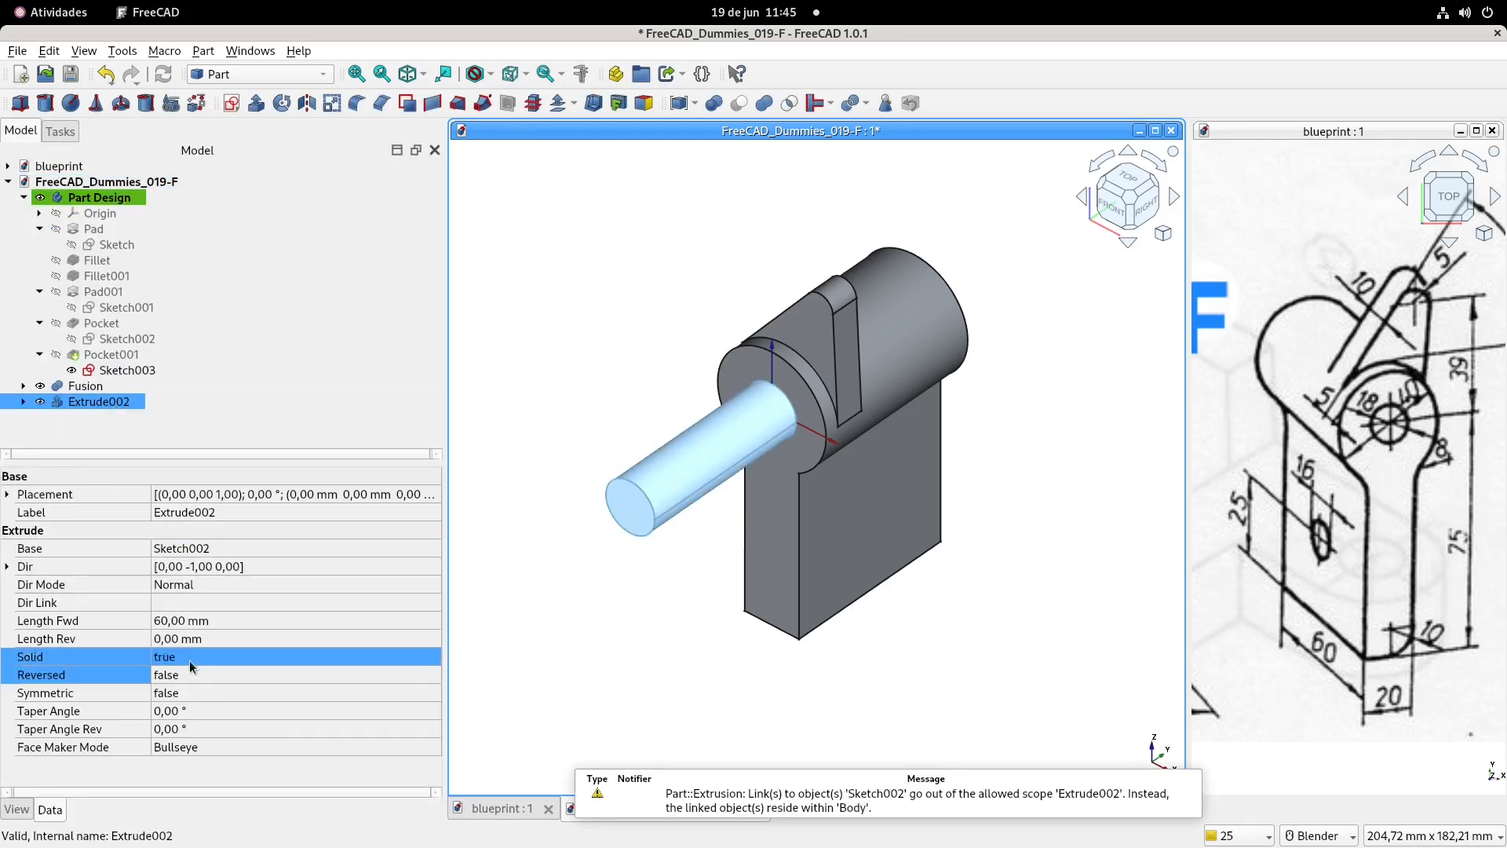
pyautogui.click(208, 674)
pyautogui.click(200, 674)
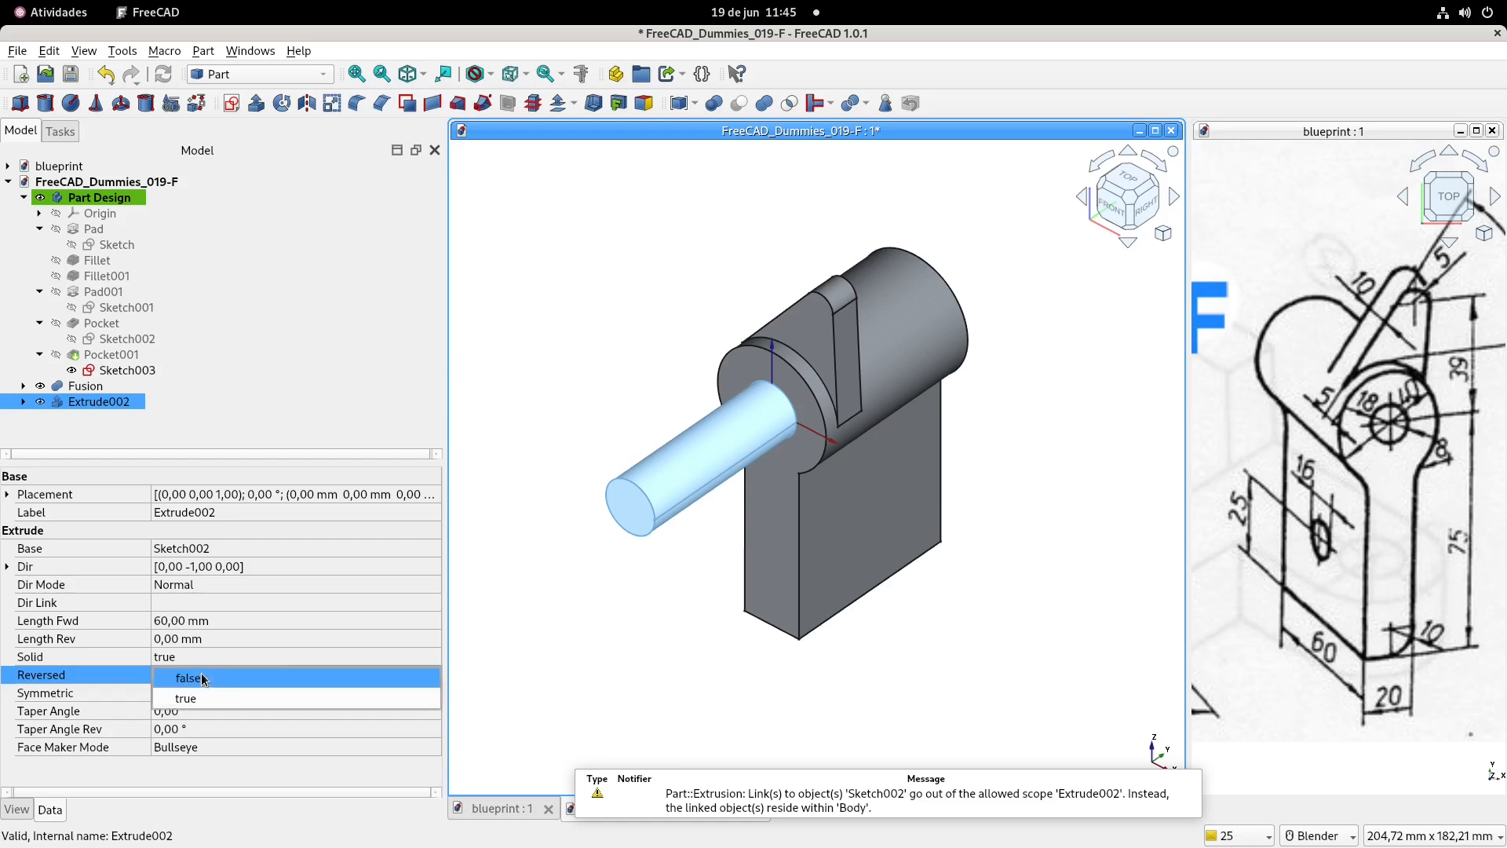
pyautogui.click(205, 698)
pyautogui.click(555, 412)
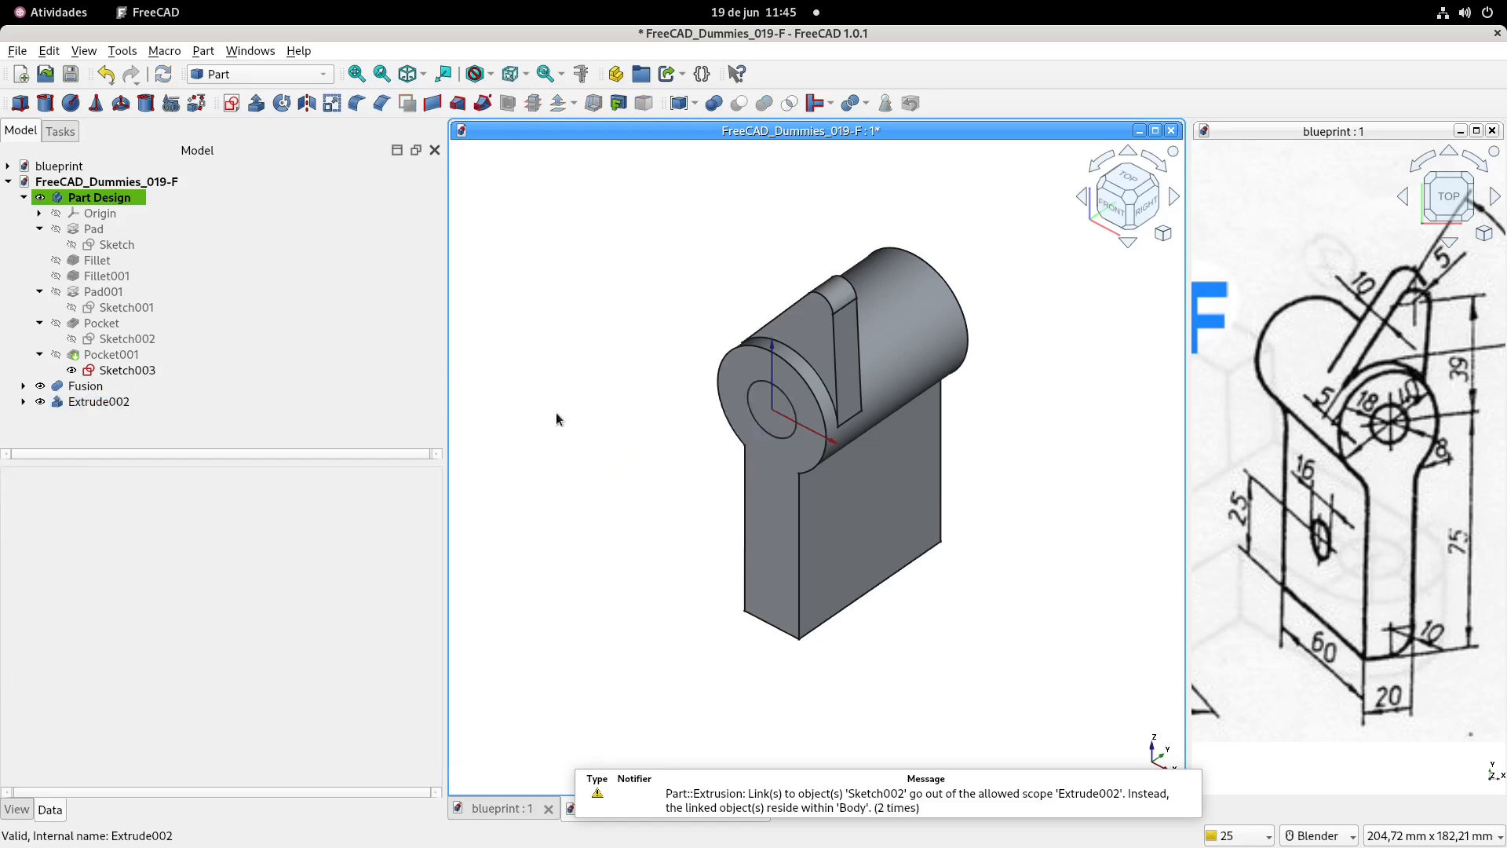
# - Cut the bore cylinder from the fused solid with a boolean Cut
pyautogui.click(135, 372)
pyautogui.click(98, 401)
pyautogui.click(88, 387)
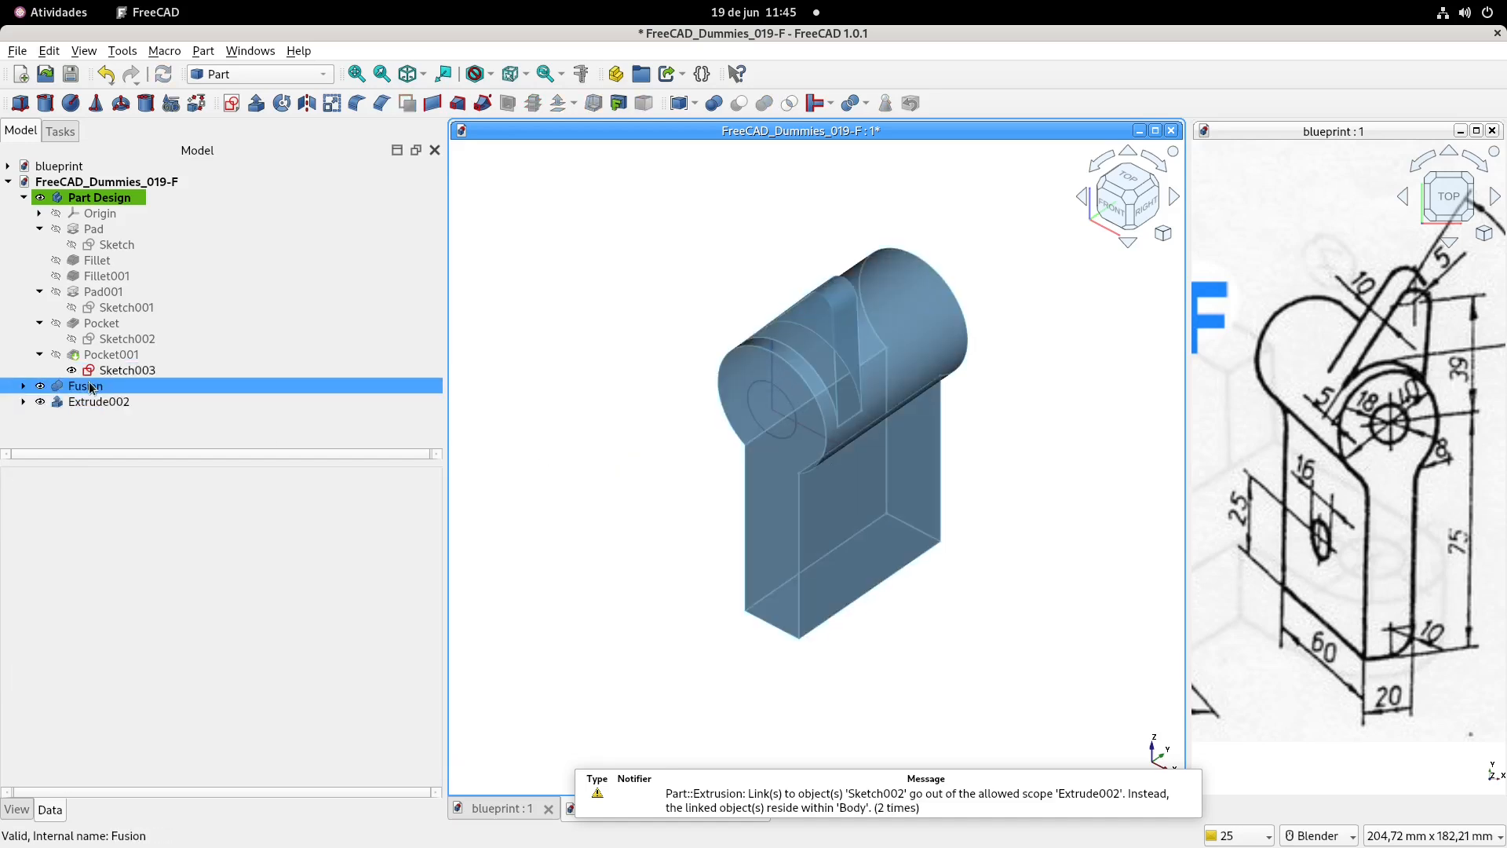
pyautogui.keyDown('ctrl'); pyautogui.click(121, 404); pyautogui.keyUp('ctrl')
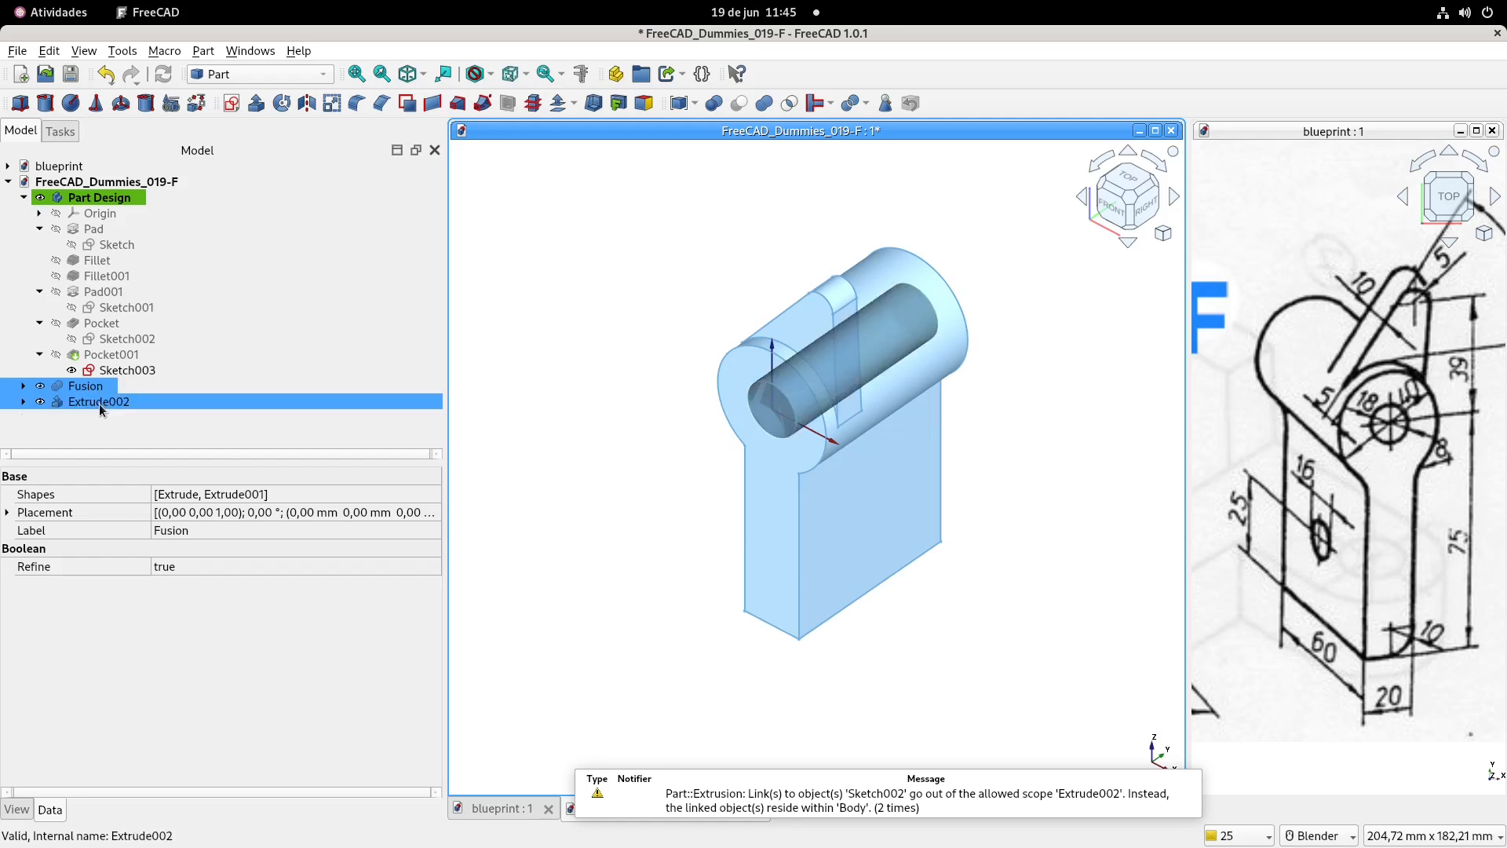
pyautogui.click(740, 104)
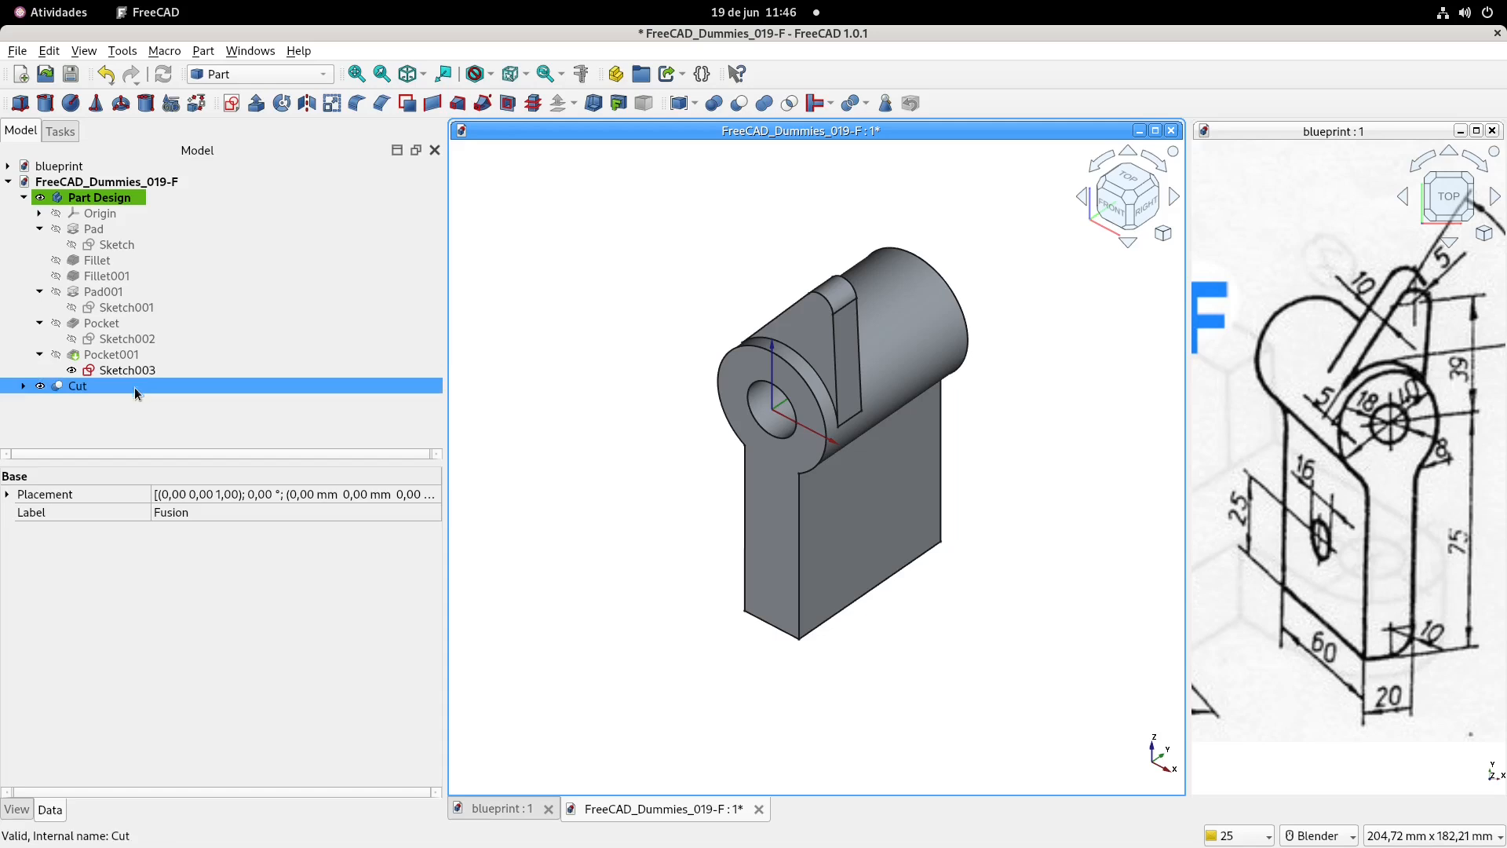
# - Extrude the 16 mm hole sketch under Pocket001 20 mm along its normal as a solid
pyautogui.click(119, 370)
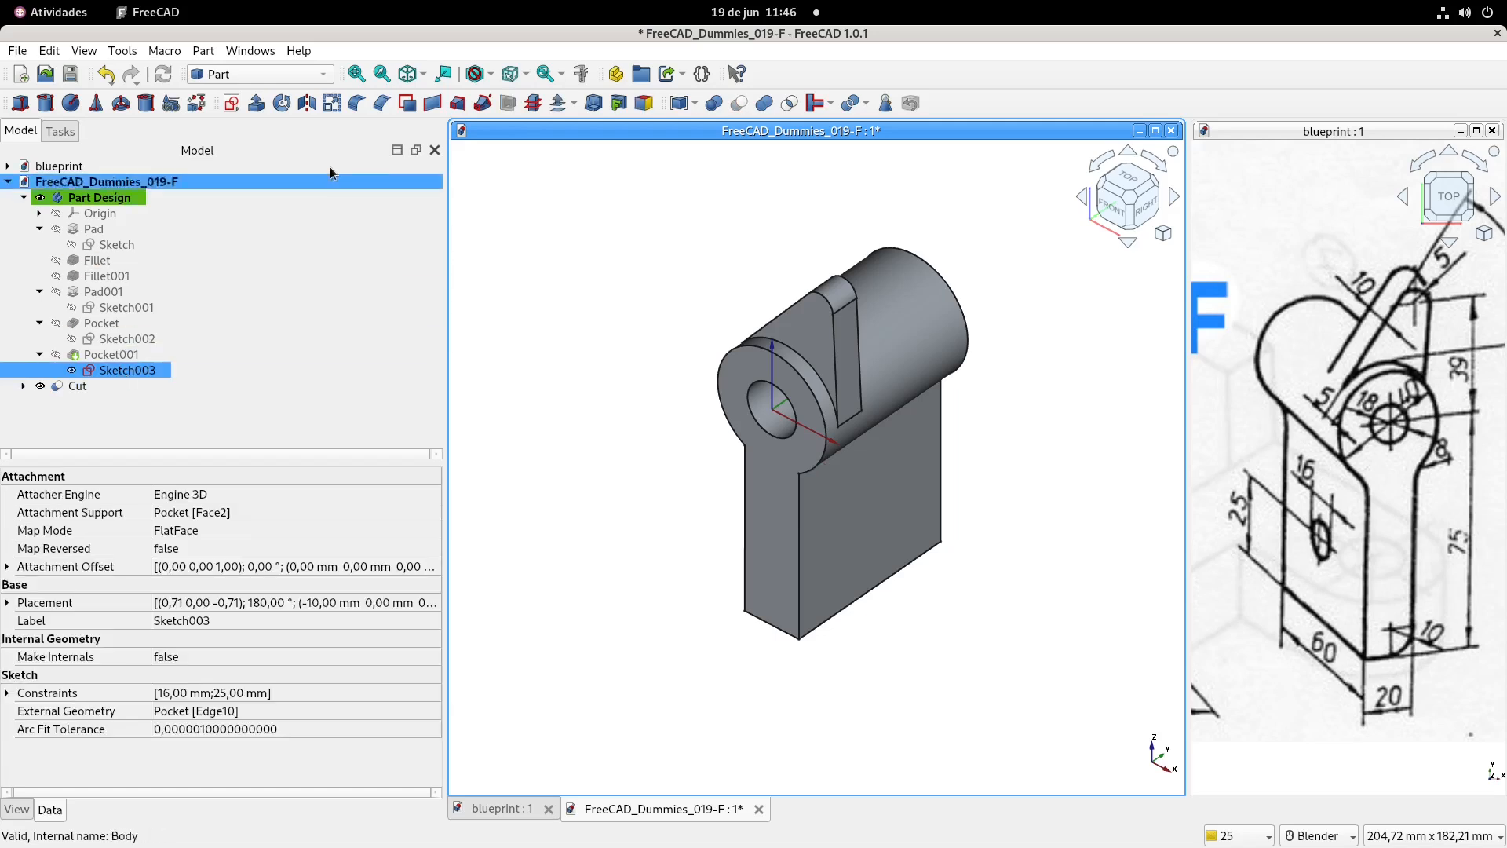
pyautogui.click(254, 107)
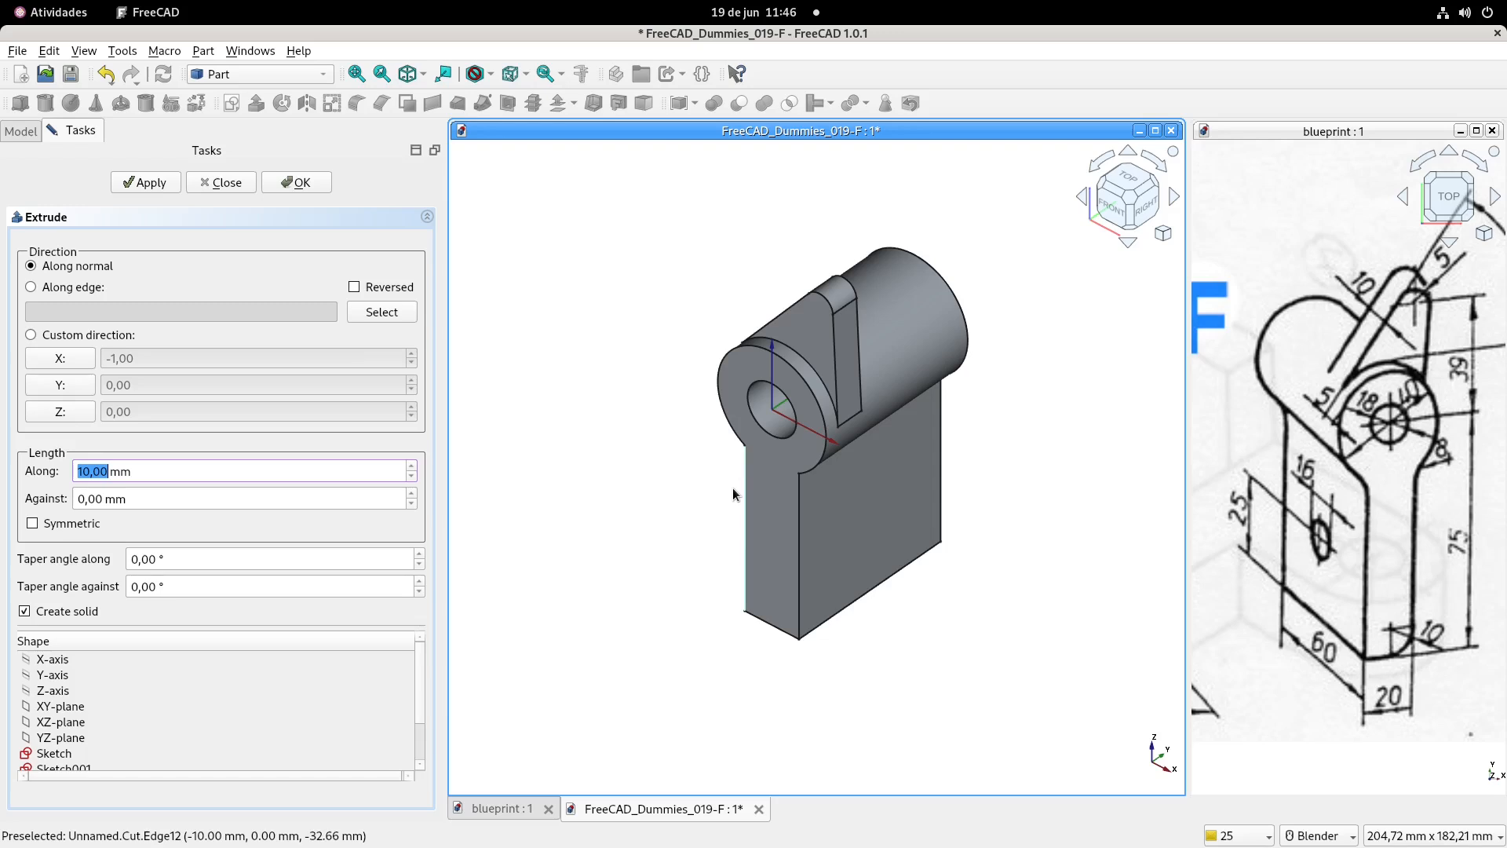
pyautogui.write('20')
pyautogui.click(300, 182)
# - Set the hole cylinder extrusion's Reversed property to true so it runs through the plate
pyautogui.moveTo(610, 427); pyautogui.dragTo(911, 512, button='middle')
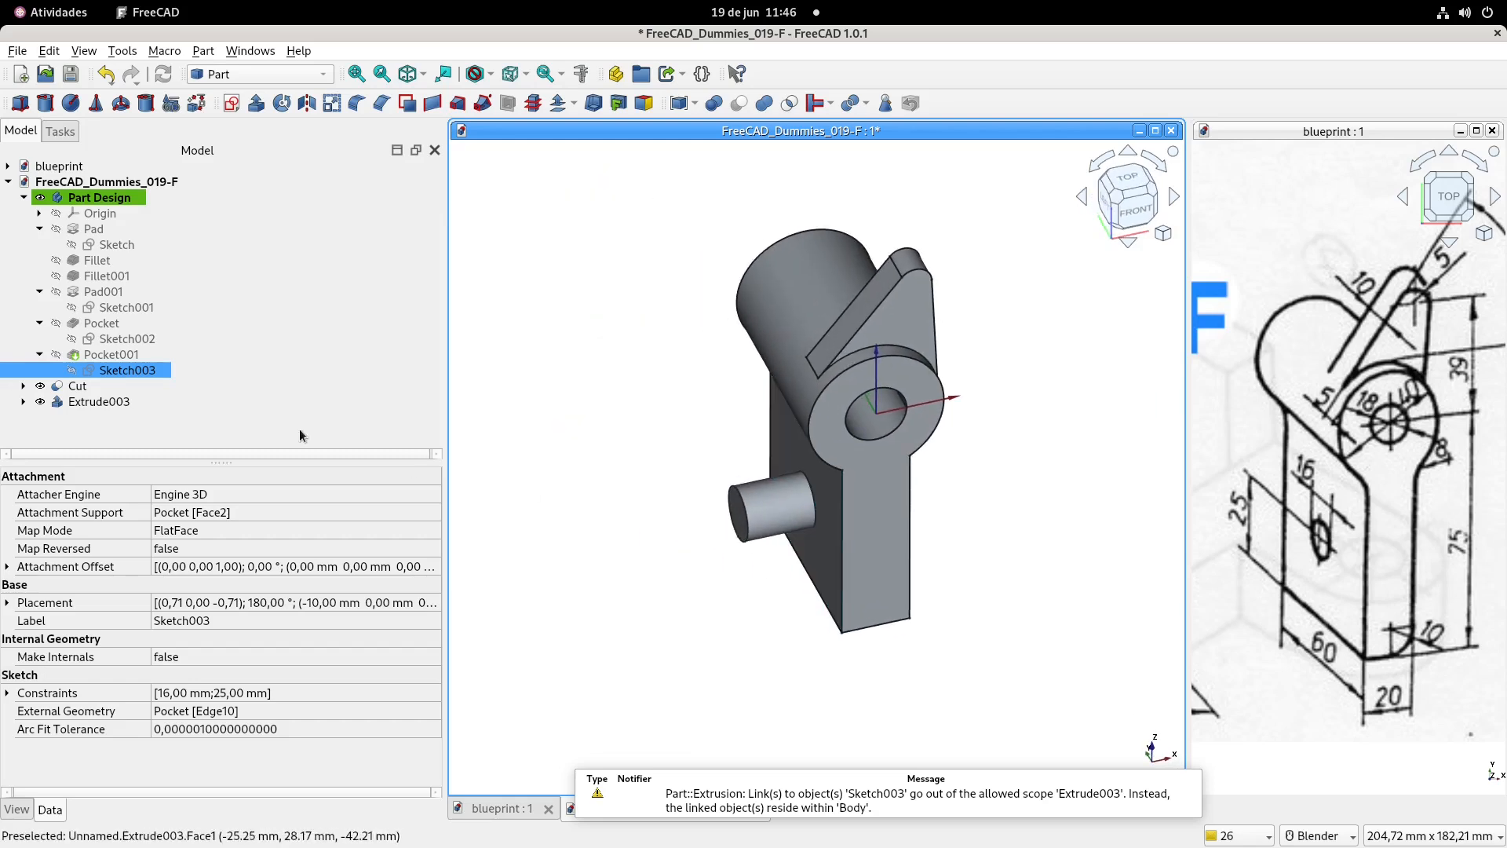
pyautogui.click(93, 402)
pyautogui.click(223, 675)
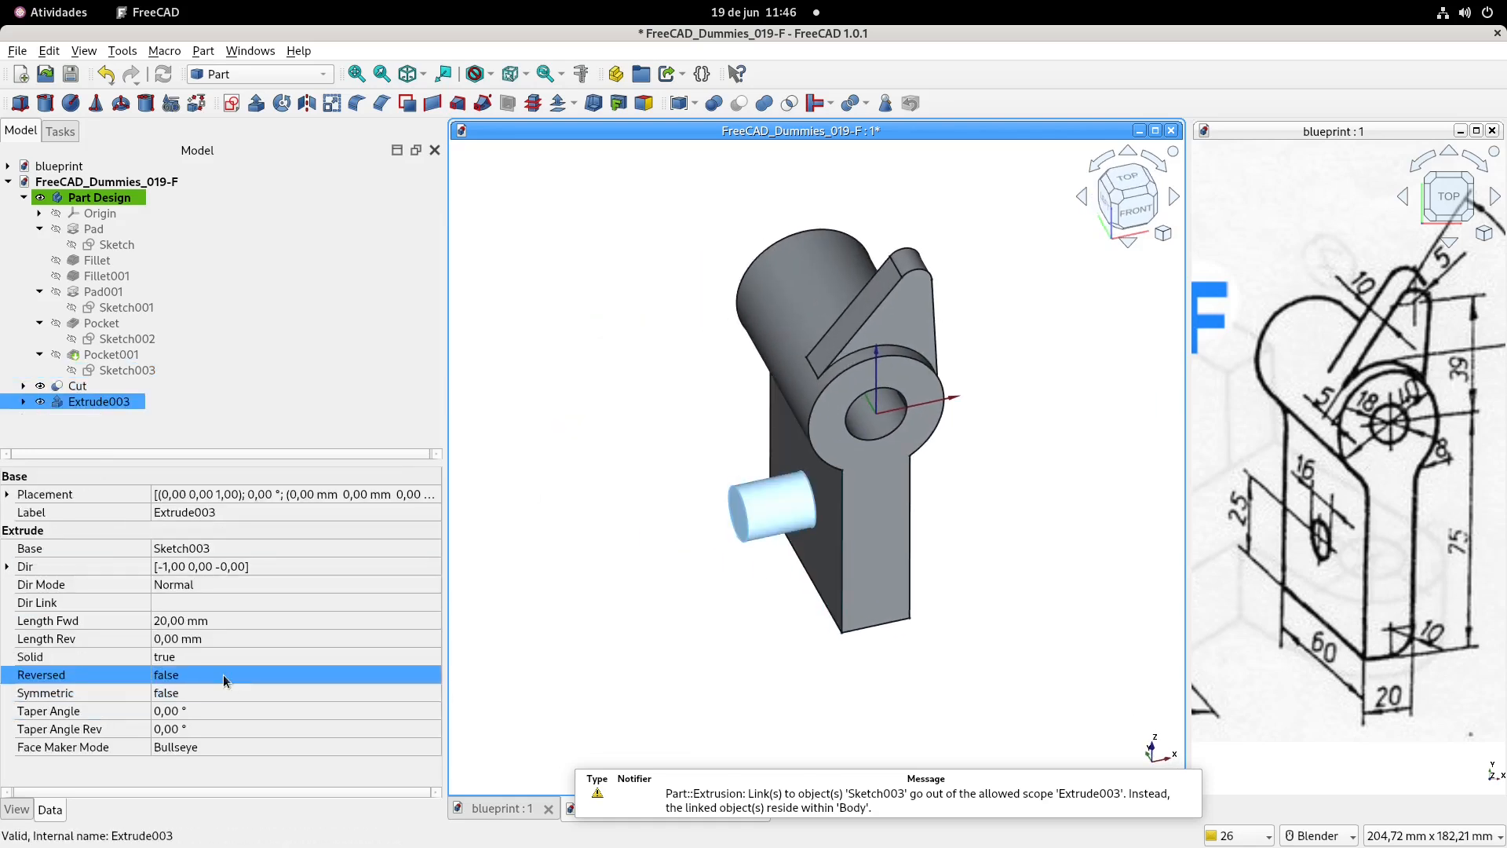
pyautogui.click(223, 674)
pyautogui.click(219, 698)
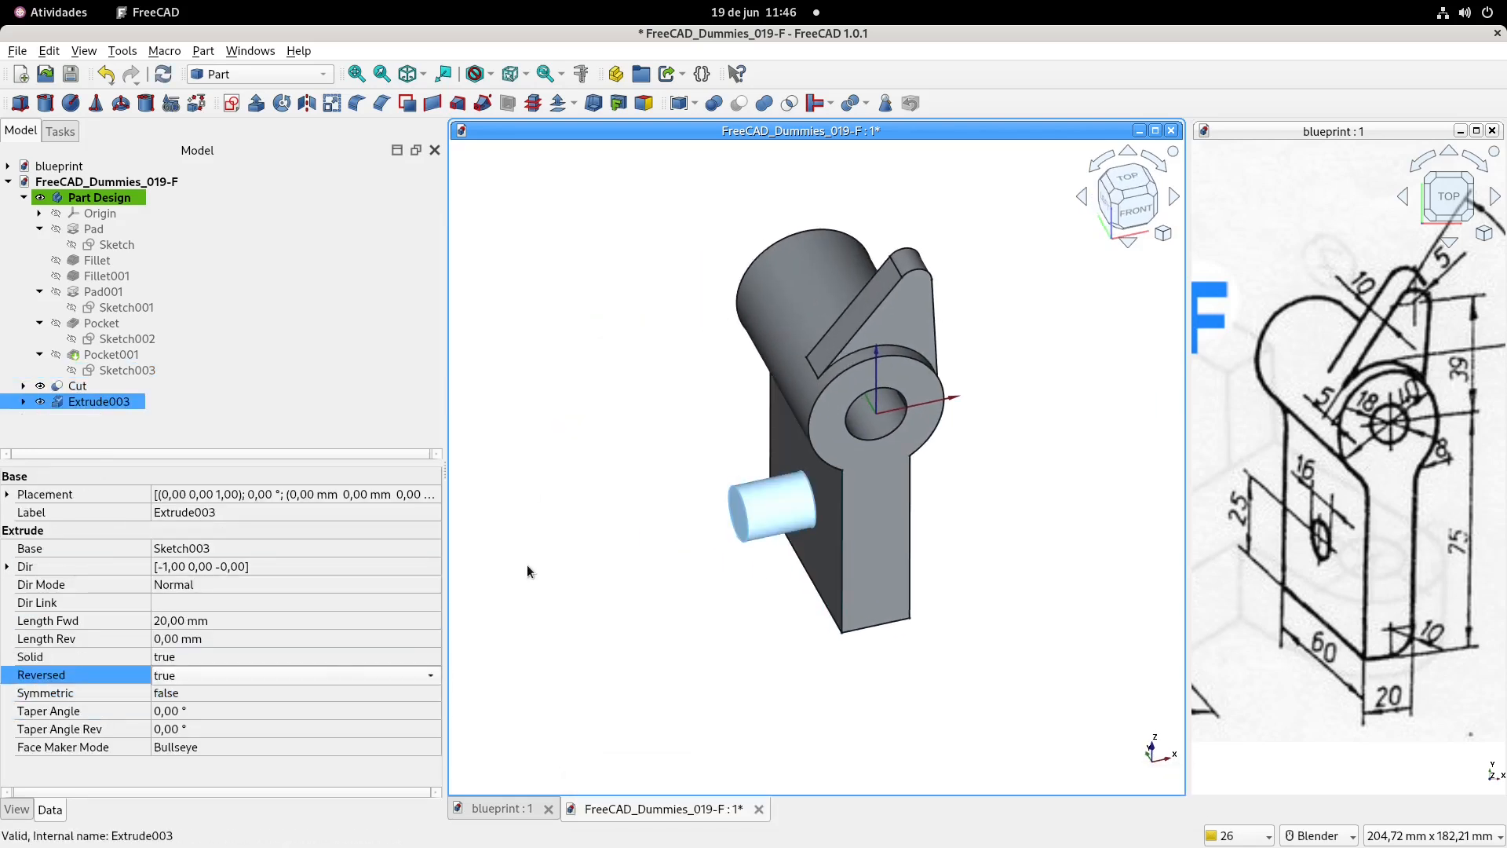
pyautogui.click(525, 525)
# - Cut the 16 mm hole cylinder from the bored solid with a boolean Cut
pyautogui.click(86, 388)
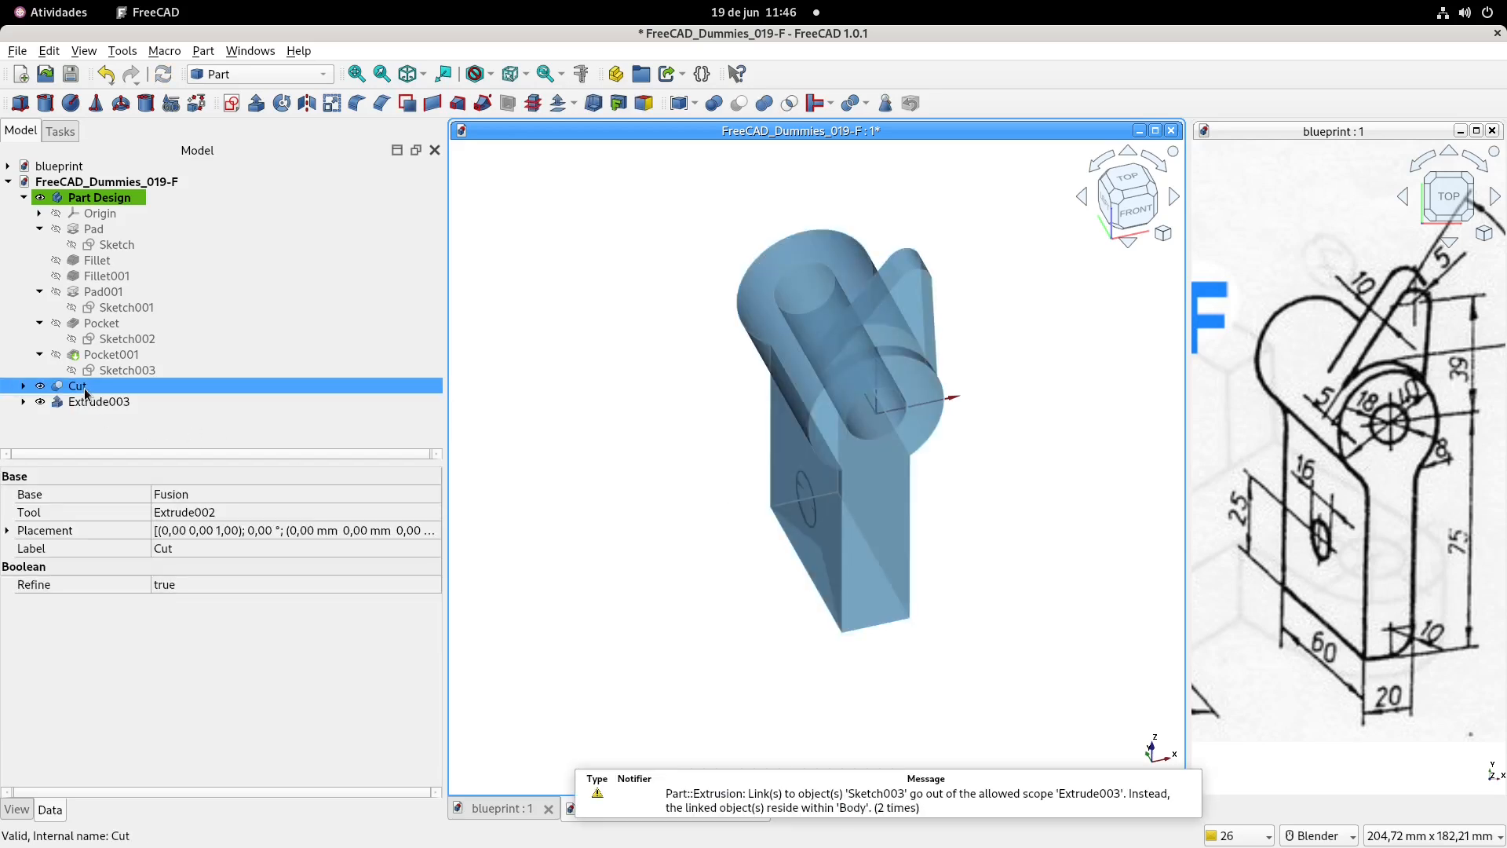
pyautogui.keyDown('ctrl'); pyautogui.click(93, 402); pyautogui.keyUp('ctrl')
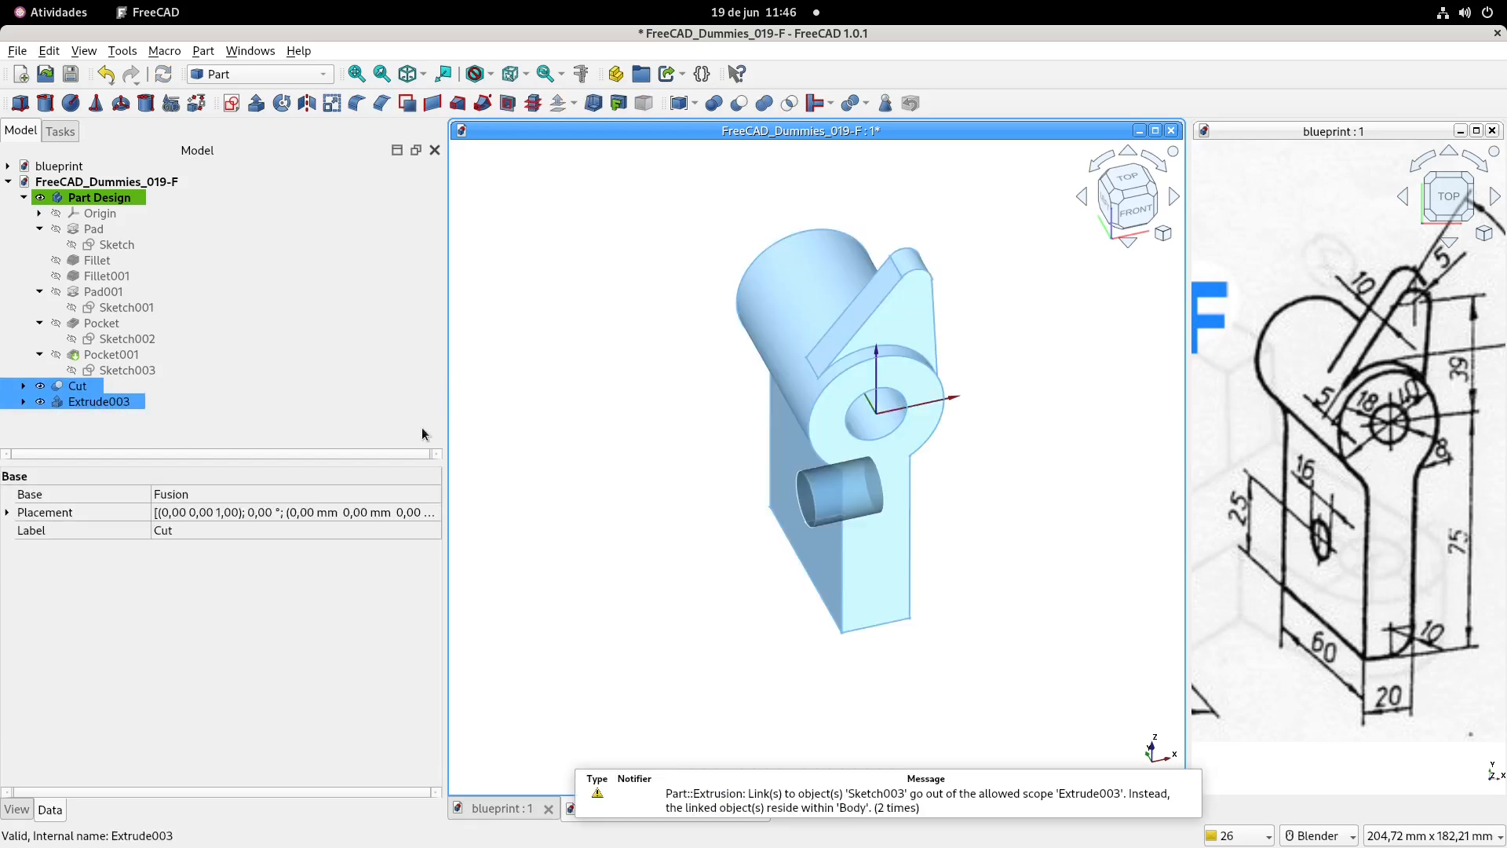
pyautogui.click(737, 104)
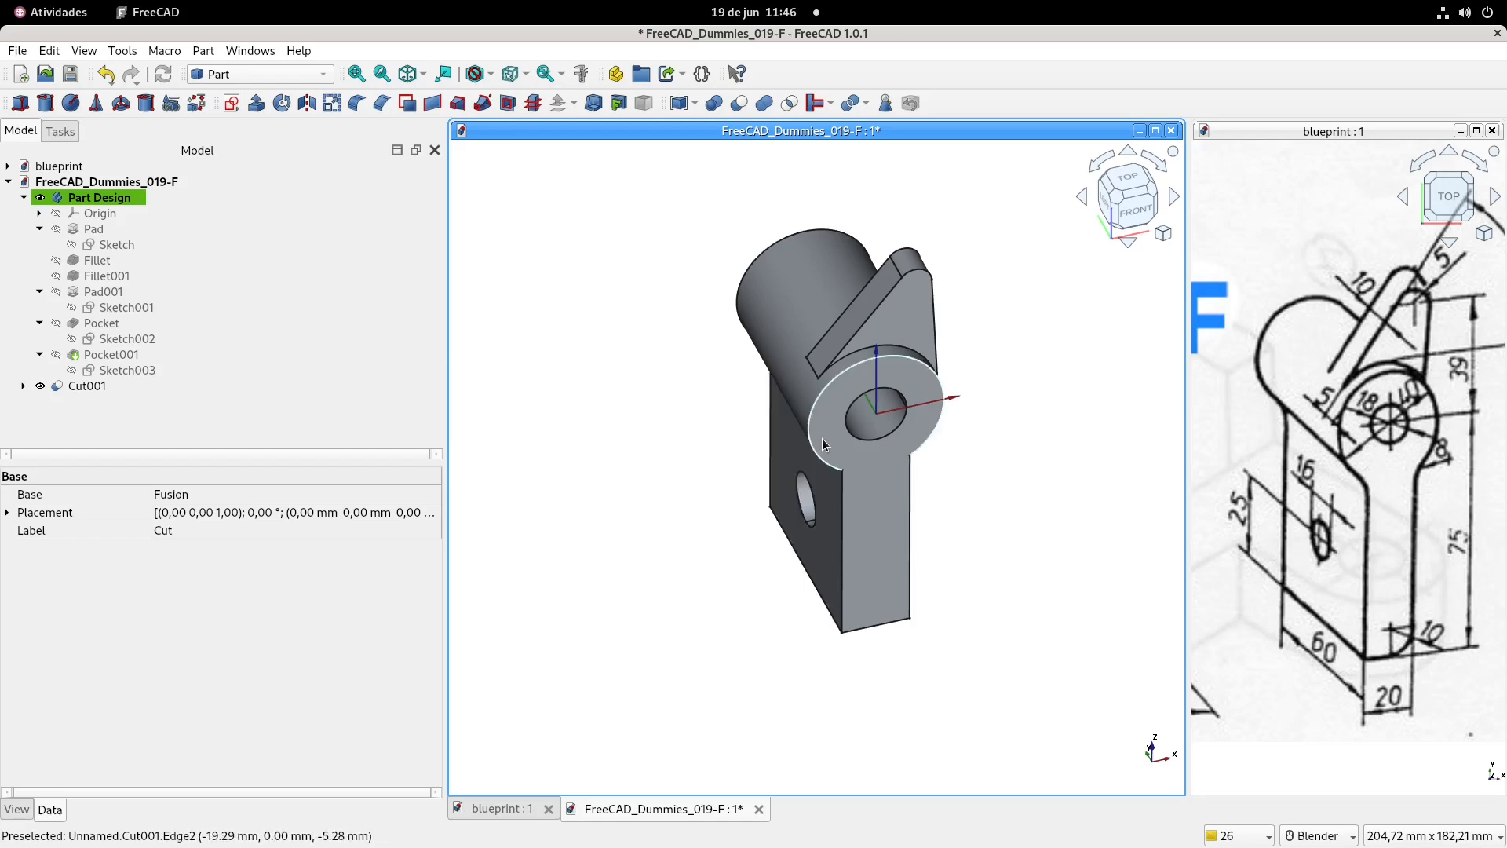
pyautogui.moveTo(814, 439); pyautogui.dragTo(689, 414, button='middle')
pyautogui.moveTo(774, 433); pyautogui.dragTo(814, 439, button='middle')
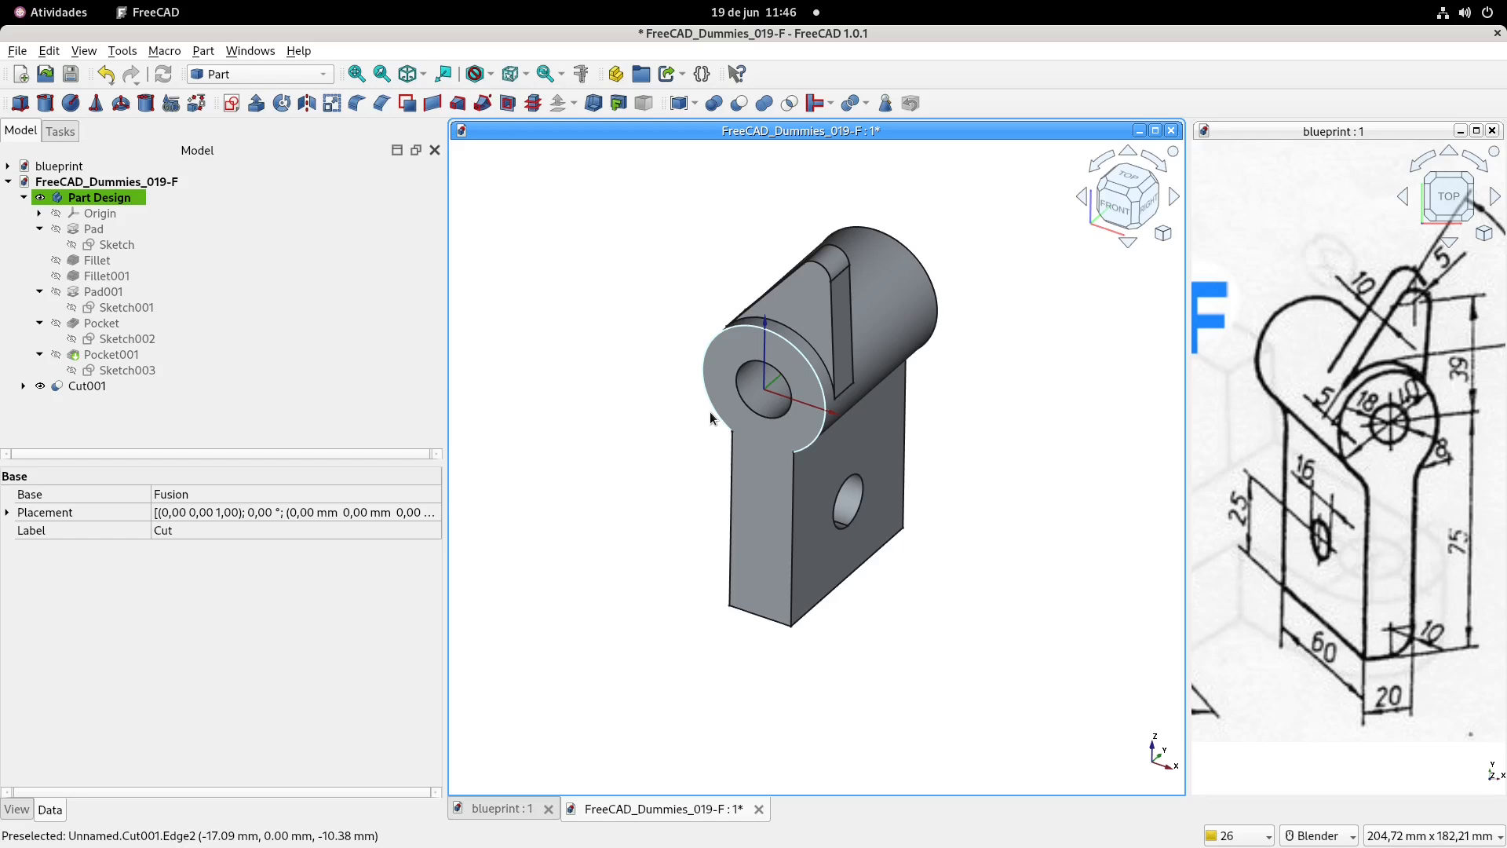
pyautogui.press('0')
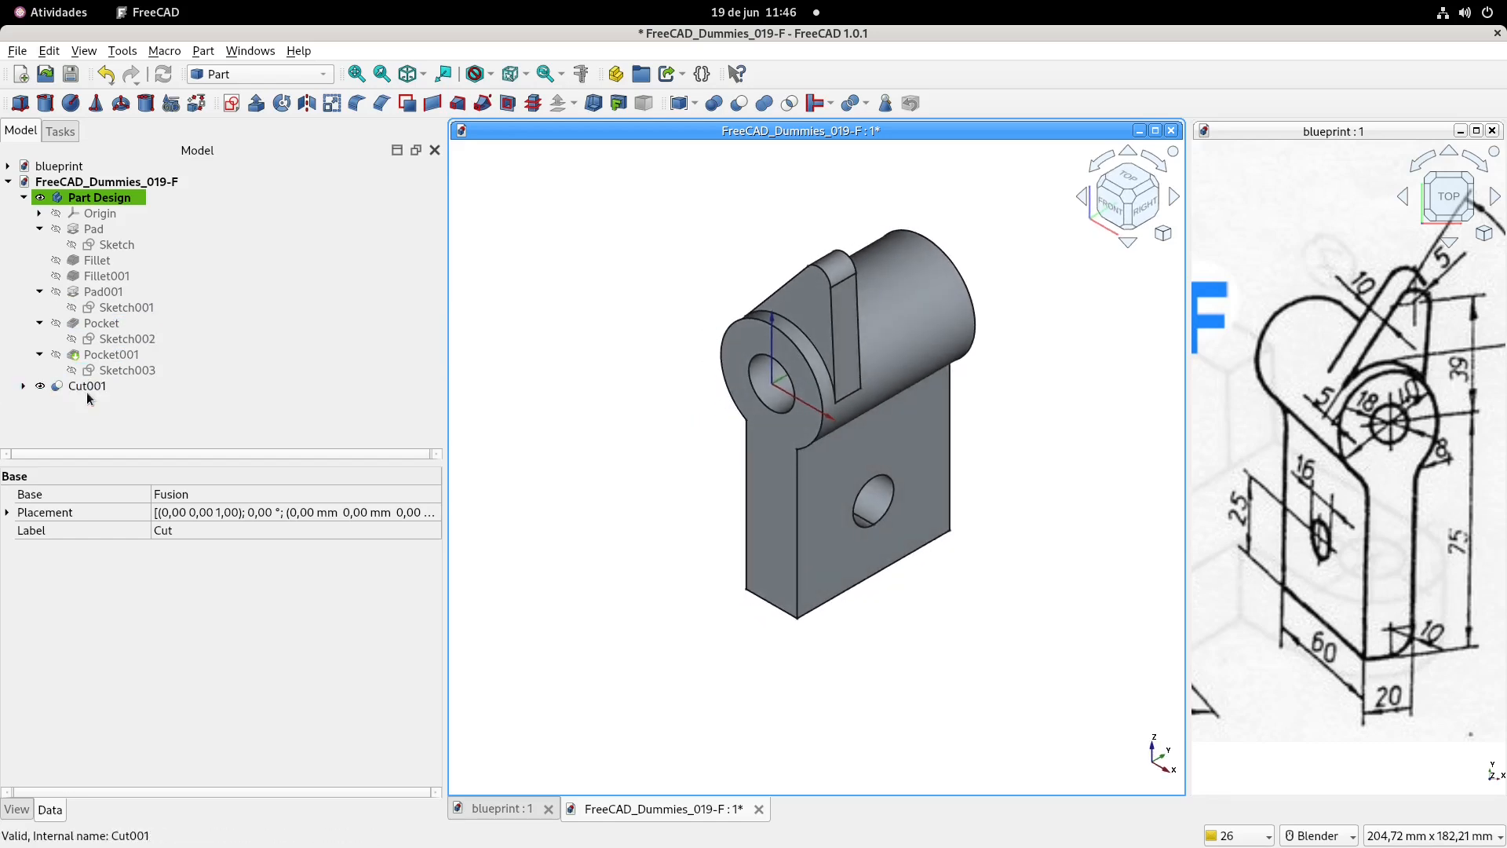
# - Collapse the feature branches of the Part Design body and rename the final boolean cut as Part
pyautogui.click(39, 229)
pyautogui.click(39, 276)
pyautogui.click(39, 291)
pyautogui.click(39, 307)
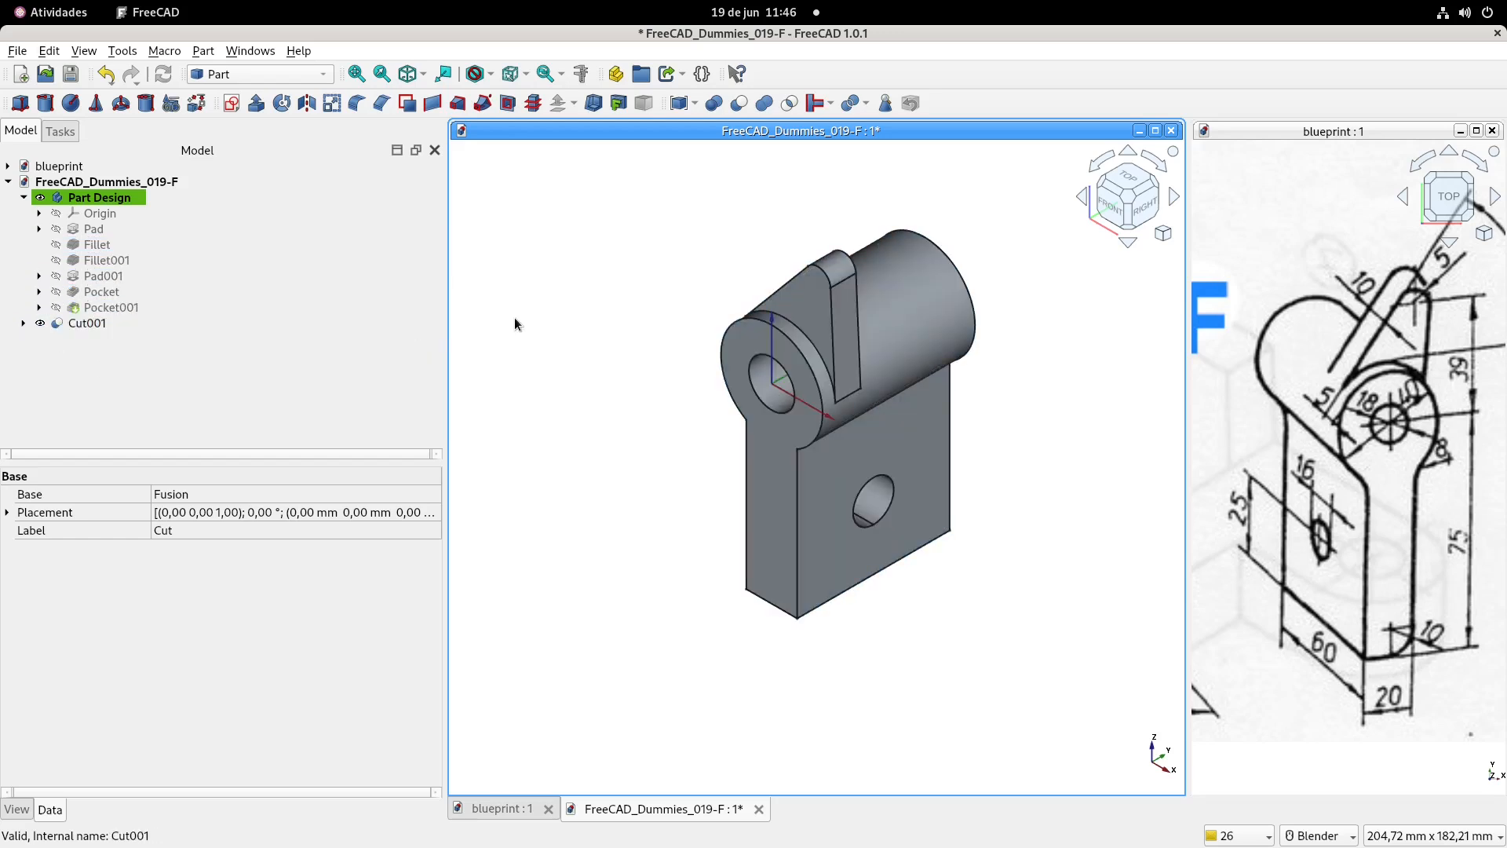
pyautogui.click(81, 324)
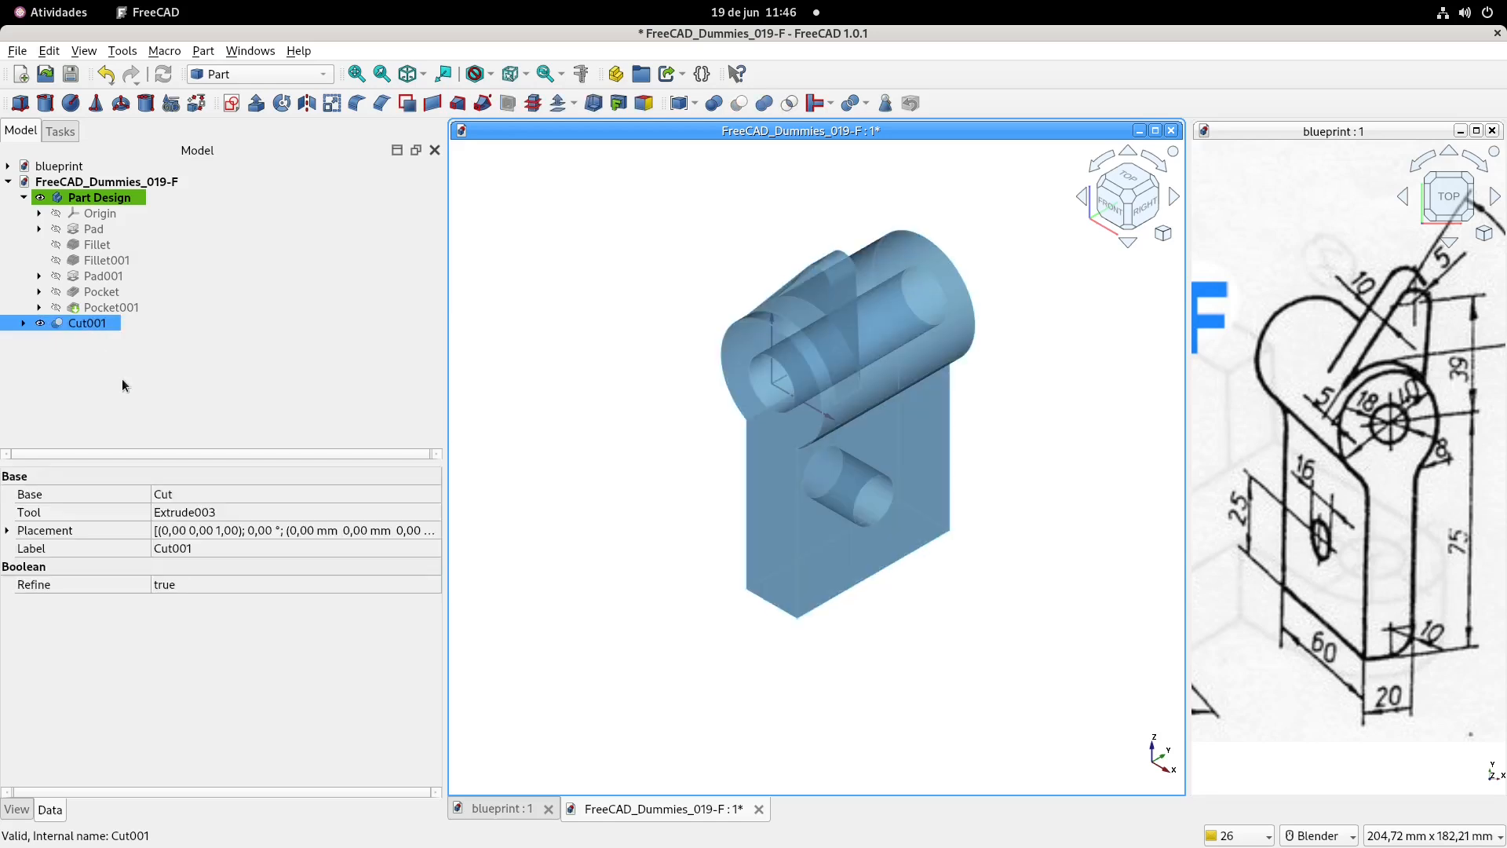
pyautogui.press('F2')
pyautogui.write('Part')
pyautogui.press('Return')
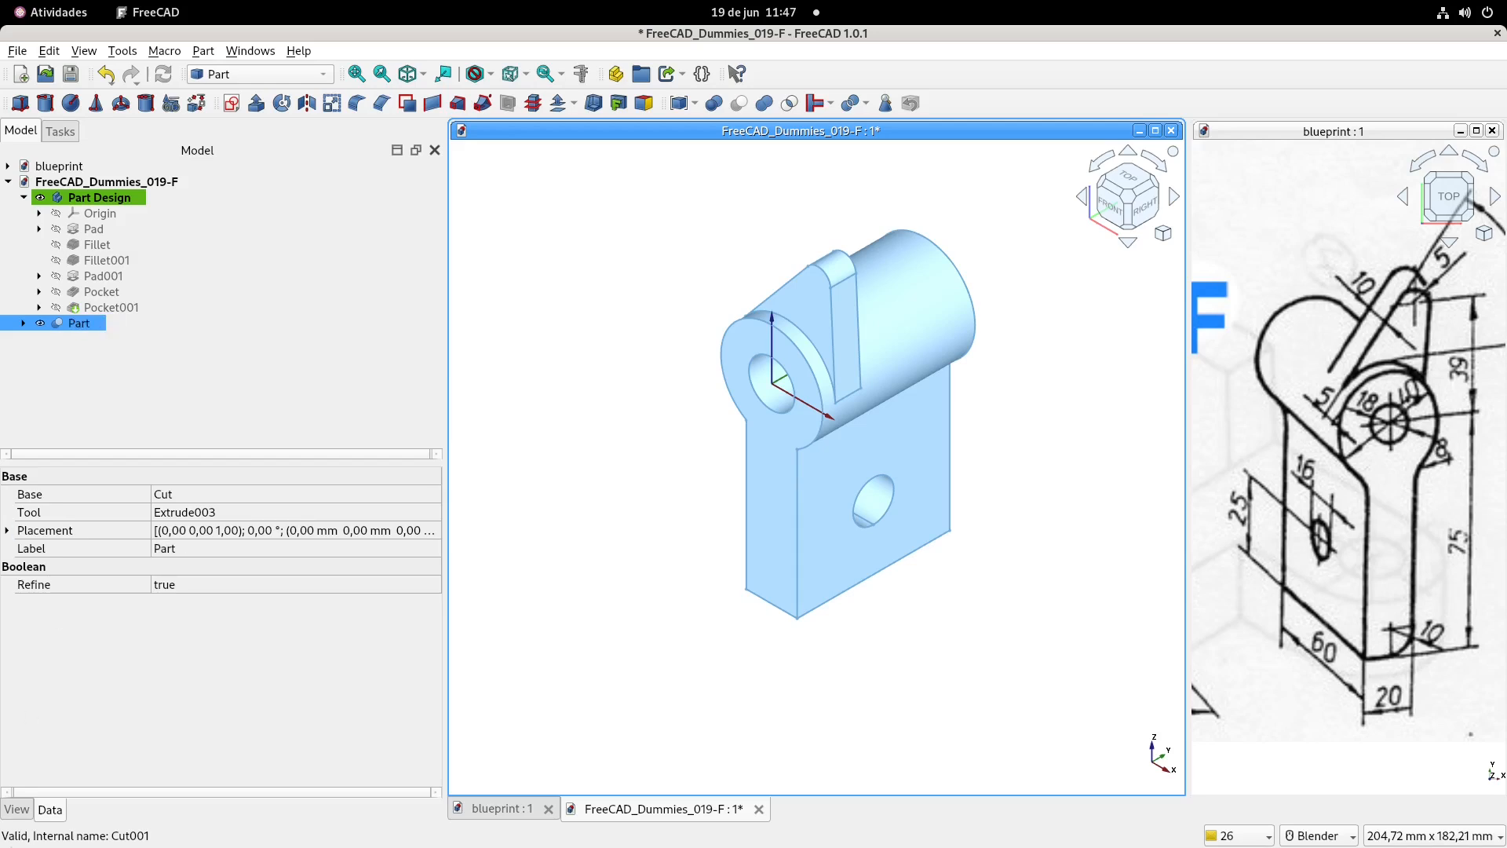
# - Set the transparency of the Part solid to 25
pyautogui.click(17, 809)
pyautogui.click(174, 706)
pyautogui.click(173, 711)
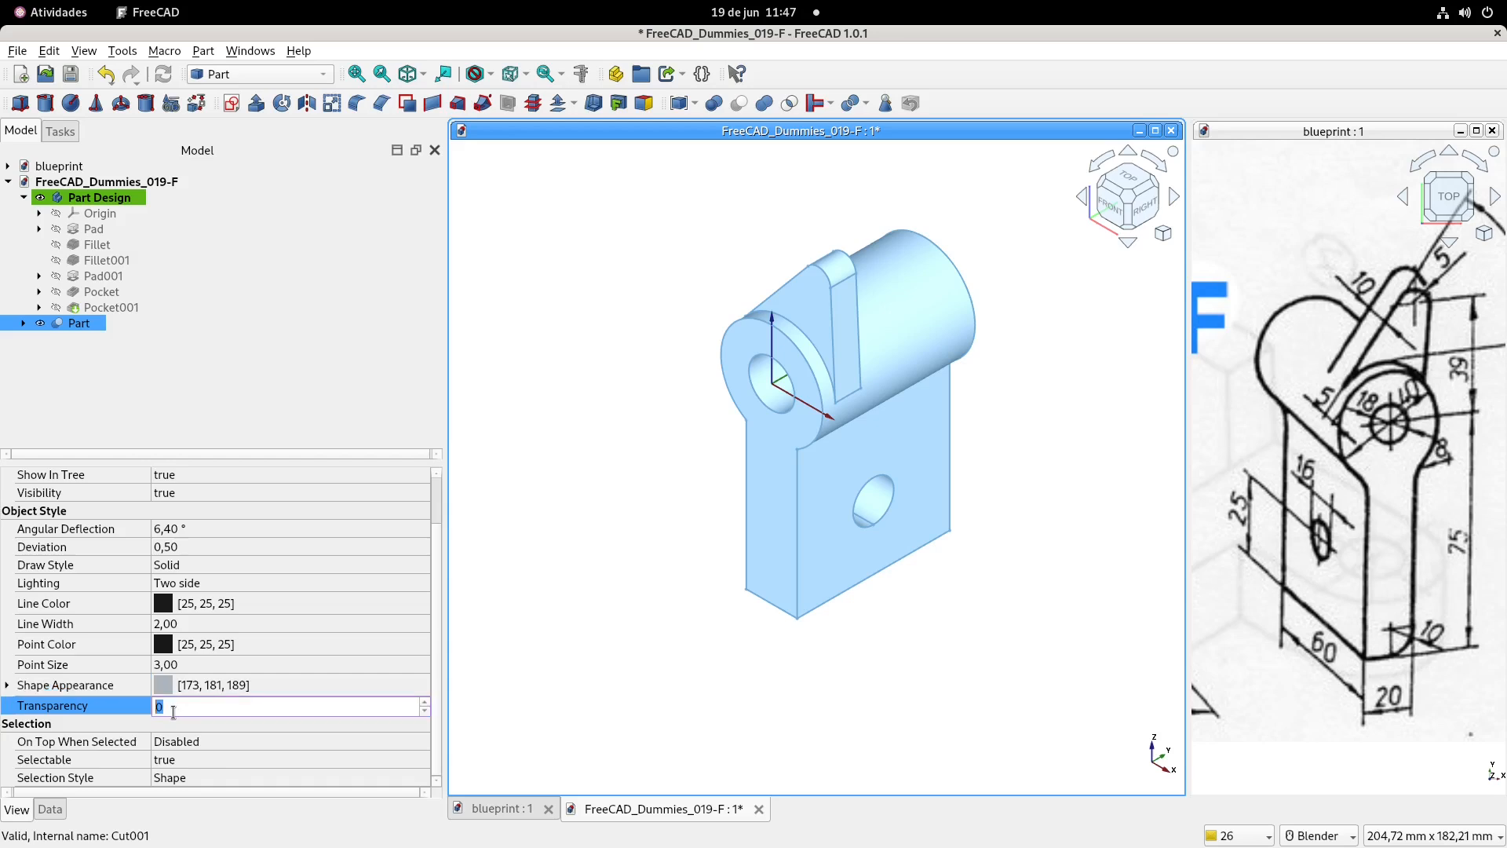
pyautogui.write('25')
pyautogui.press('Return')
# - Set the Part solid's shape appearance to the basic olive-yellow colour [171, 171, 0]
pyautogui.click(236, 685)
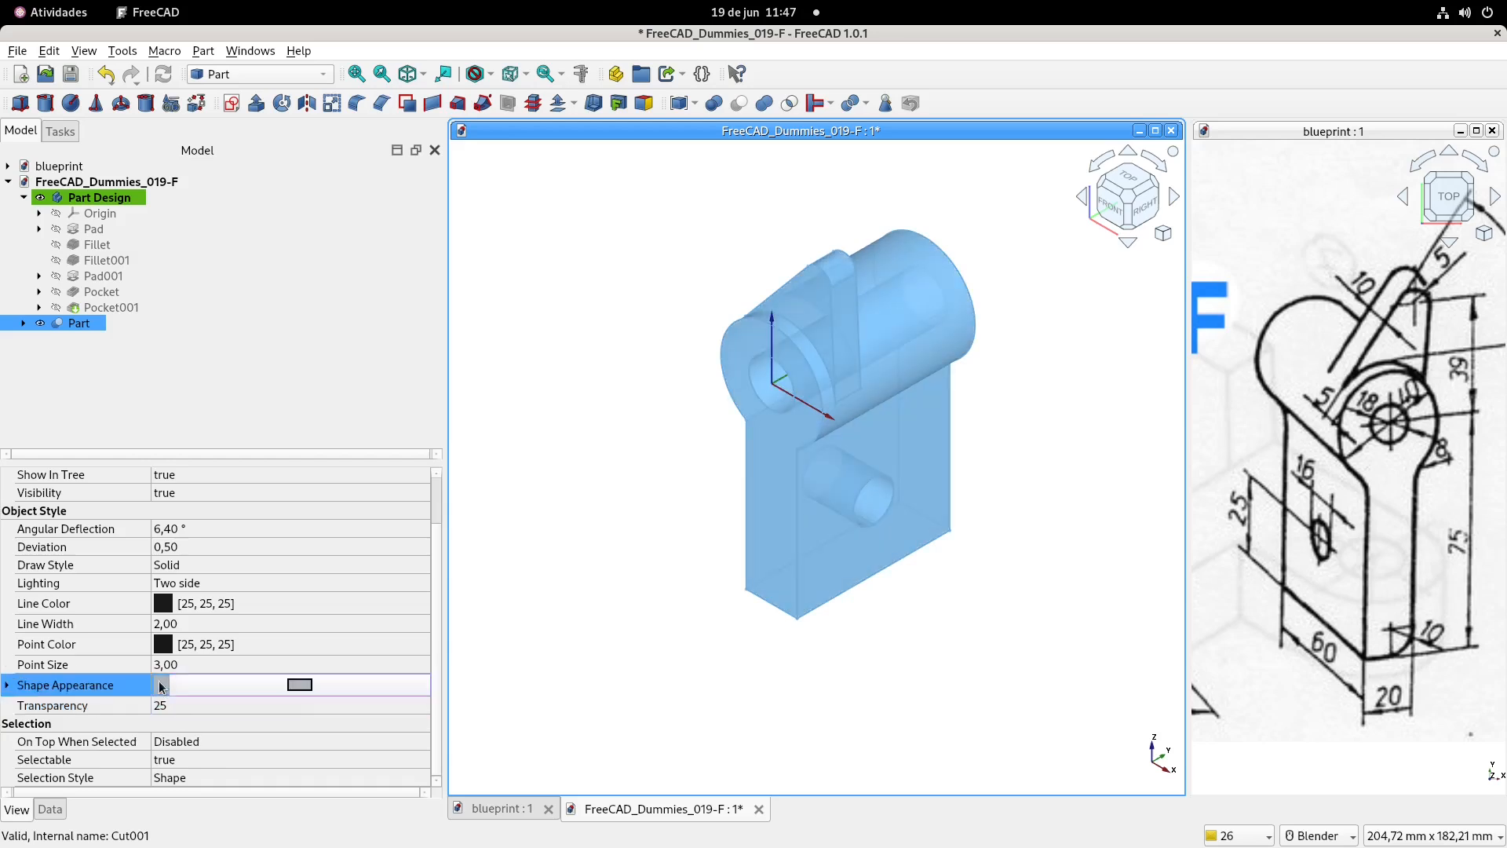
pyautogui.click(299, 685)
pyautogui.click(664, 314)
pyautogui.click(927, 591)
pyautogui.click(657, 361)
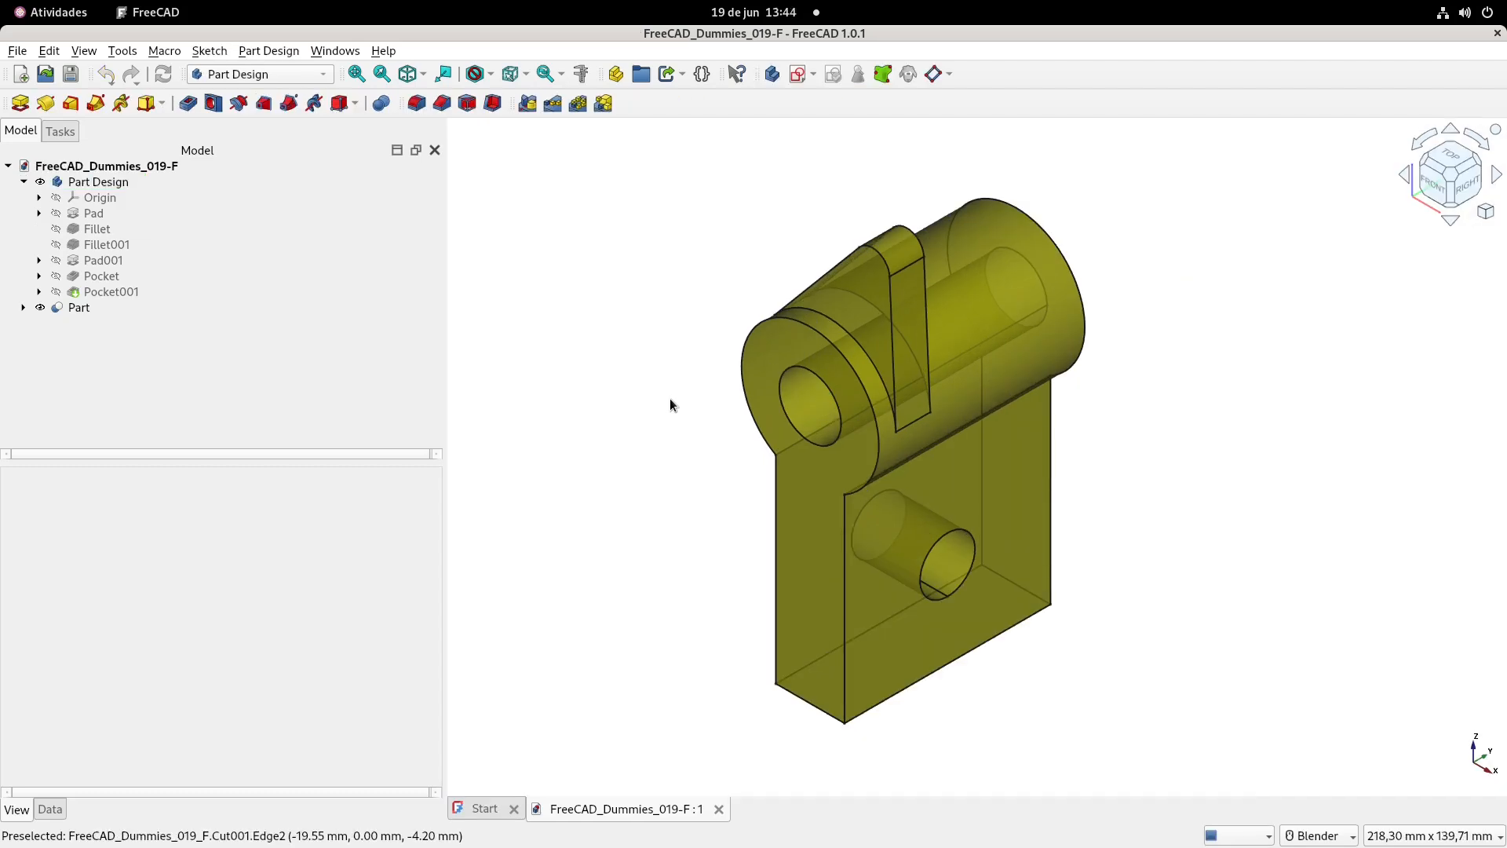
# - Switch to the Part workbench and fillet the plate's long lower edge on the rib side with a 10 mm radius
pyautogui.moveTo(671, 398); pyautogui.dragTo(1032, 618, button='middle')
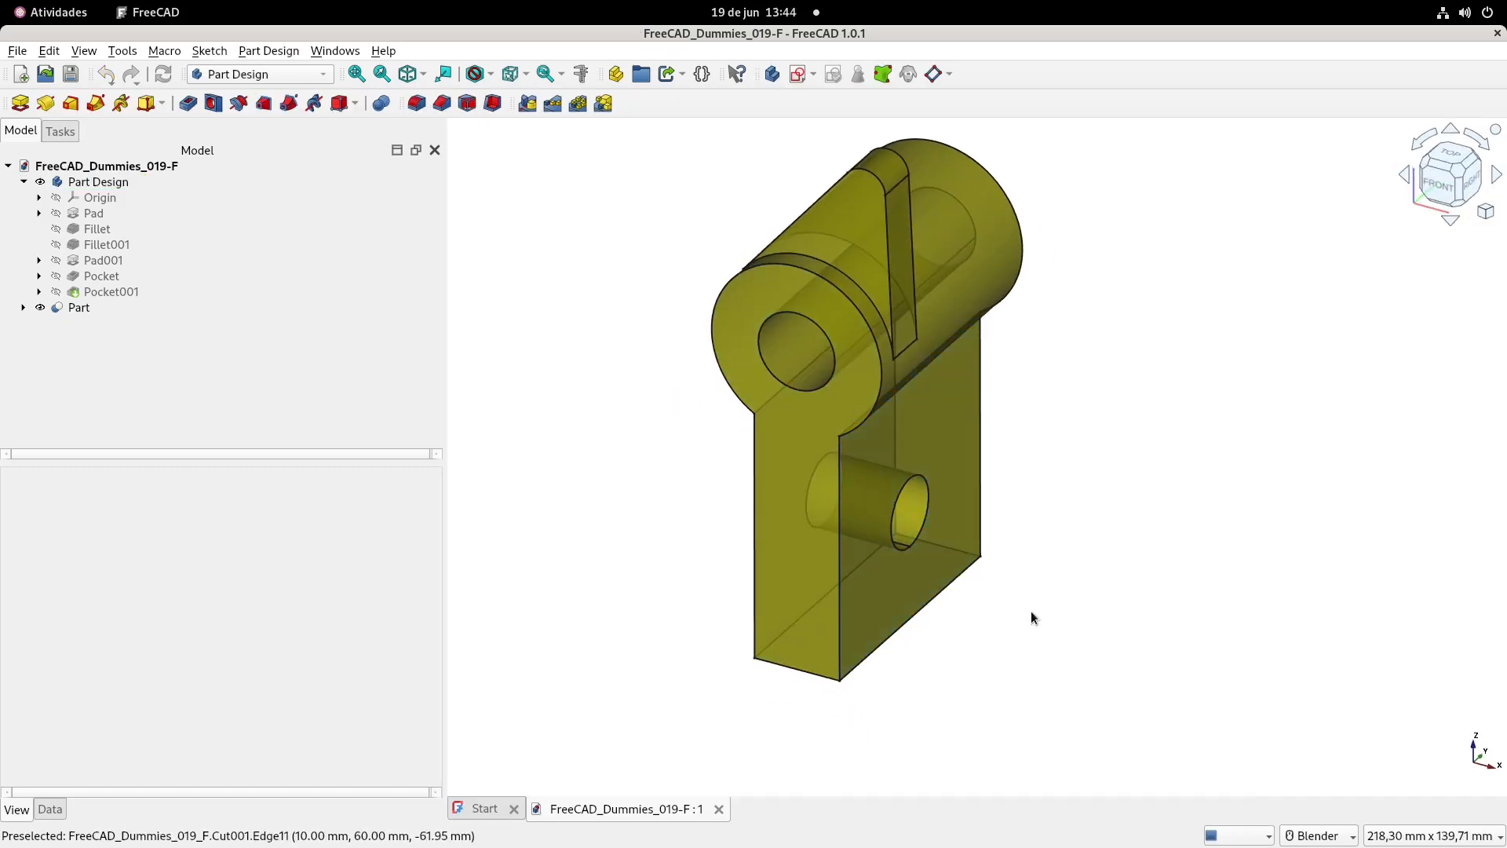
pyautogui.click(935, 596)
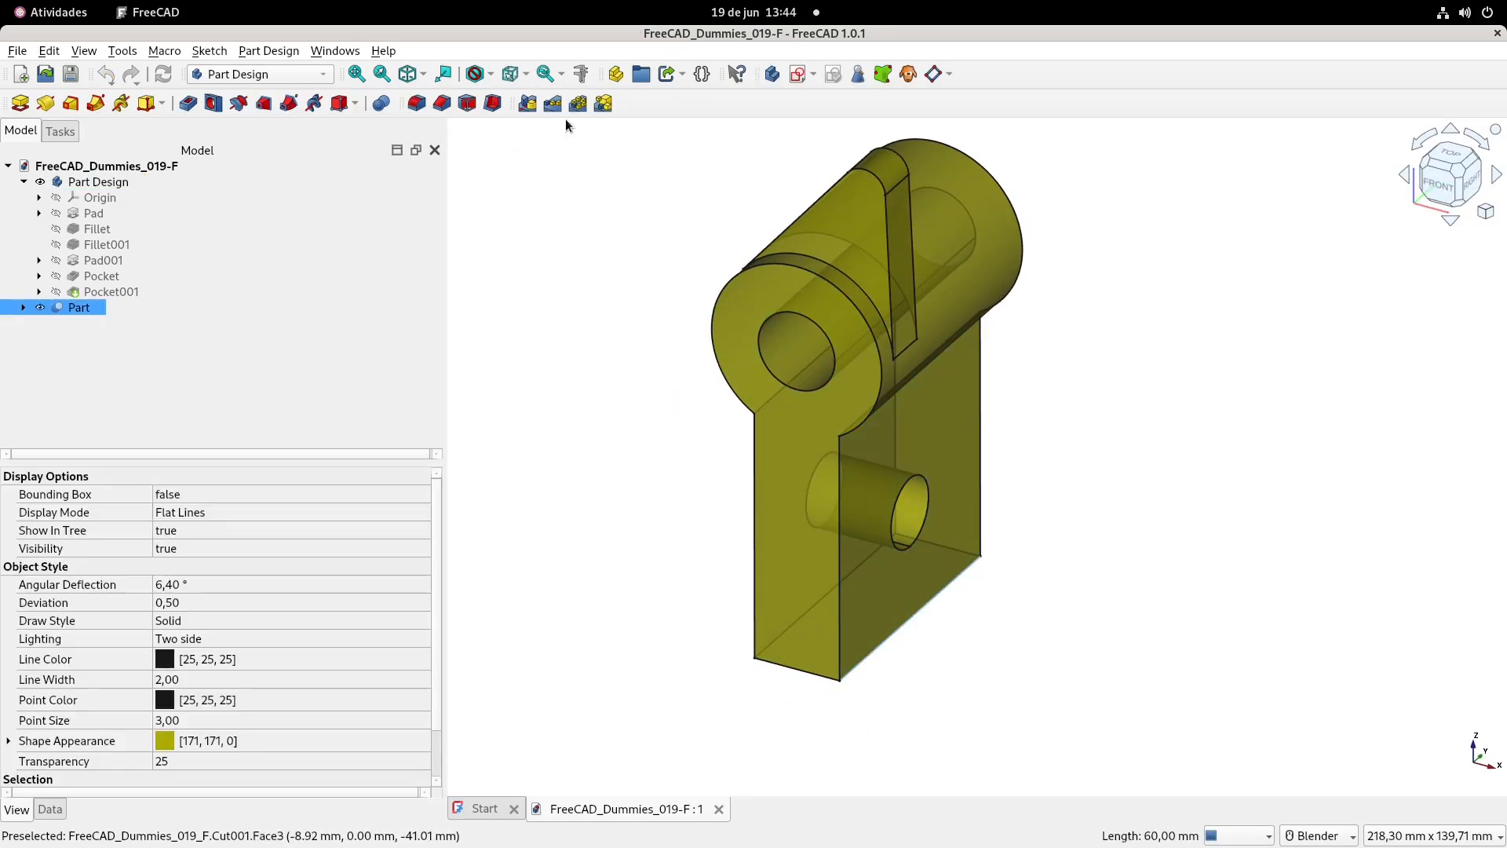
pyautogui.click(269, 74)
pyautogui.click(286, 243)
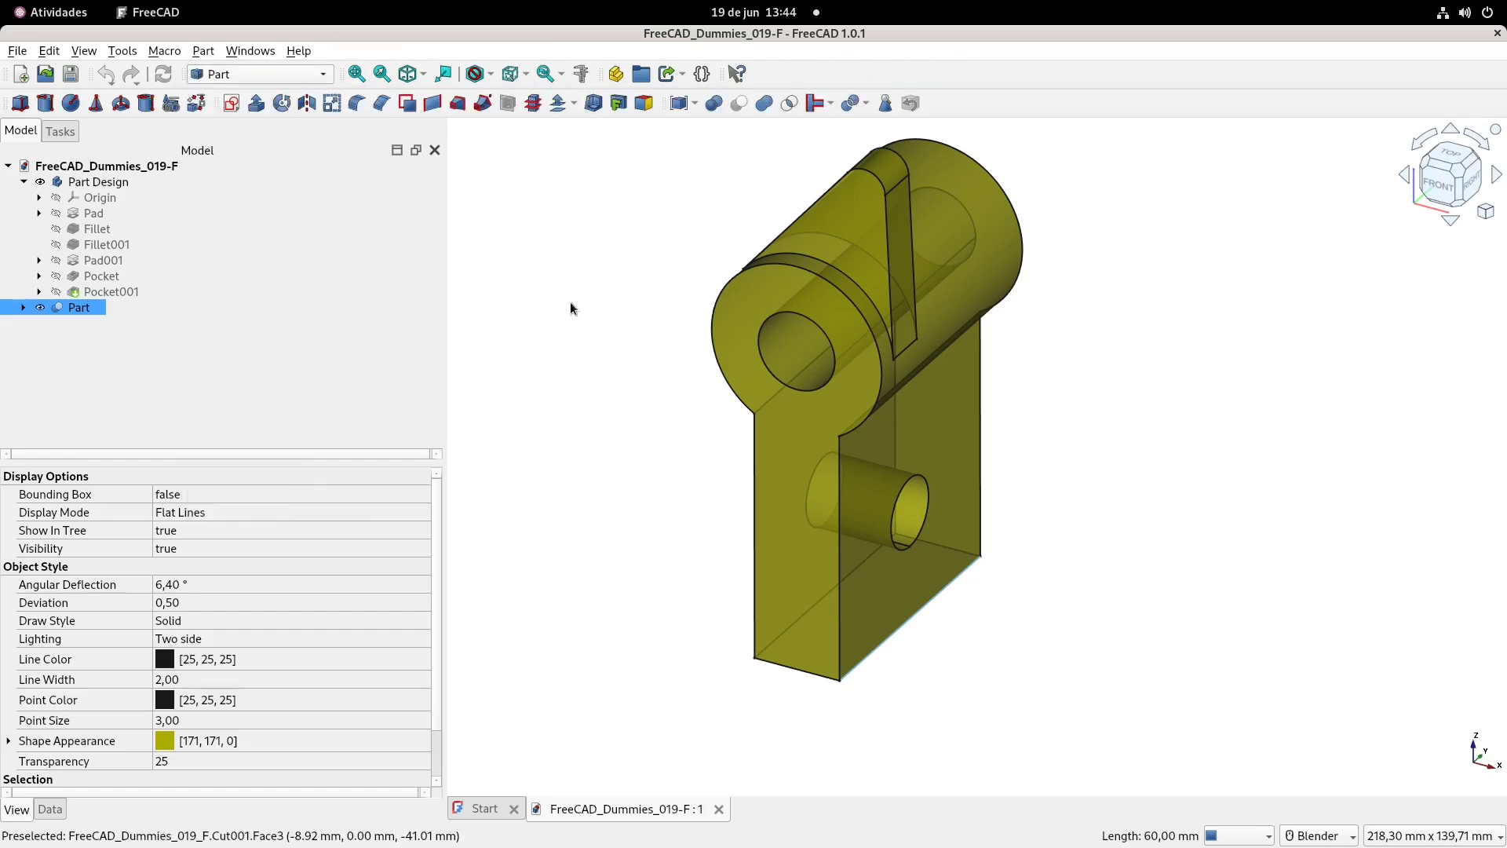
pyautogui.click(357, 104)
pyautogui.tripleClick(288, 785)
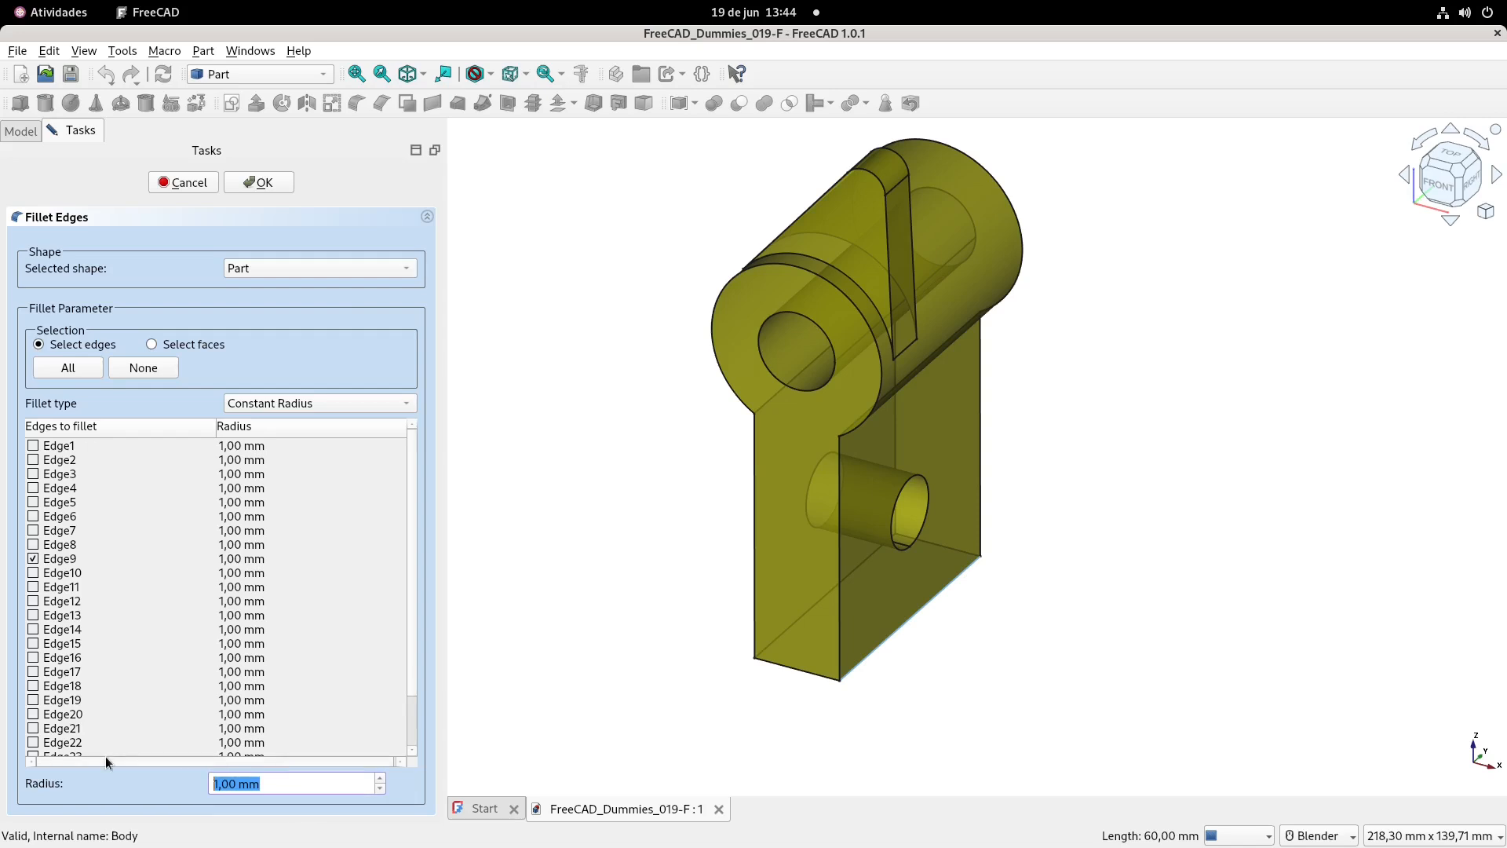
pyautogui.write('10')
pyautogui.press('Return')
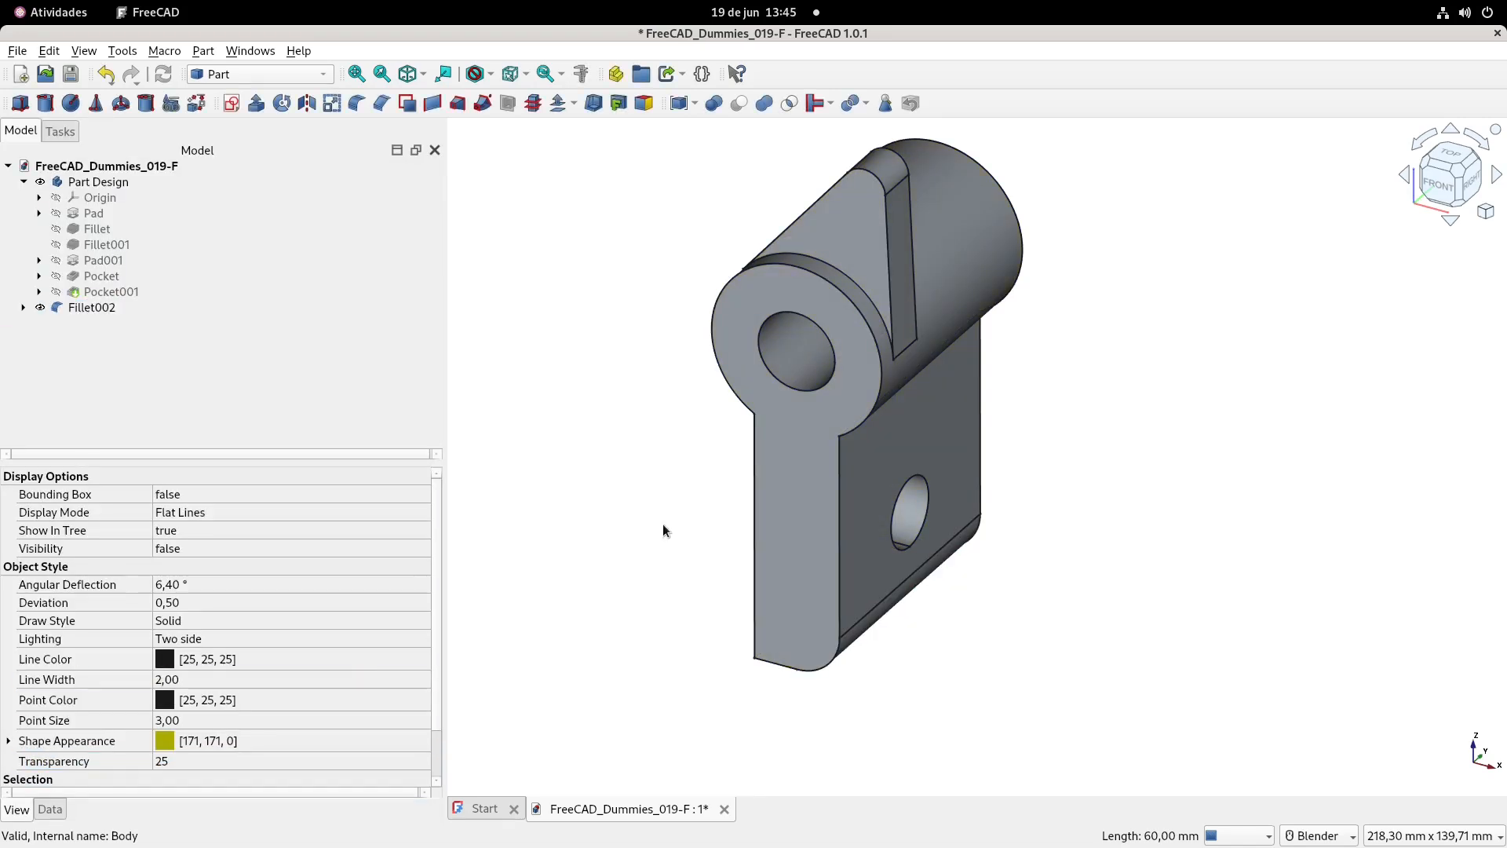
# - Fillet the edge where the barrel meets the plate above the lower 10 mm fillet with an 8 mm radius
pyautogui.moveTo(856, 414); pyautogui.dragTo(923, 464, button='middle')
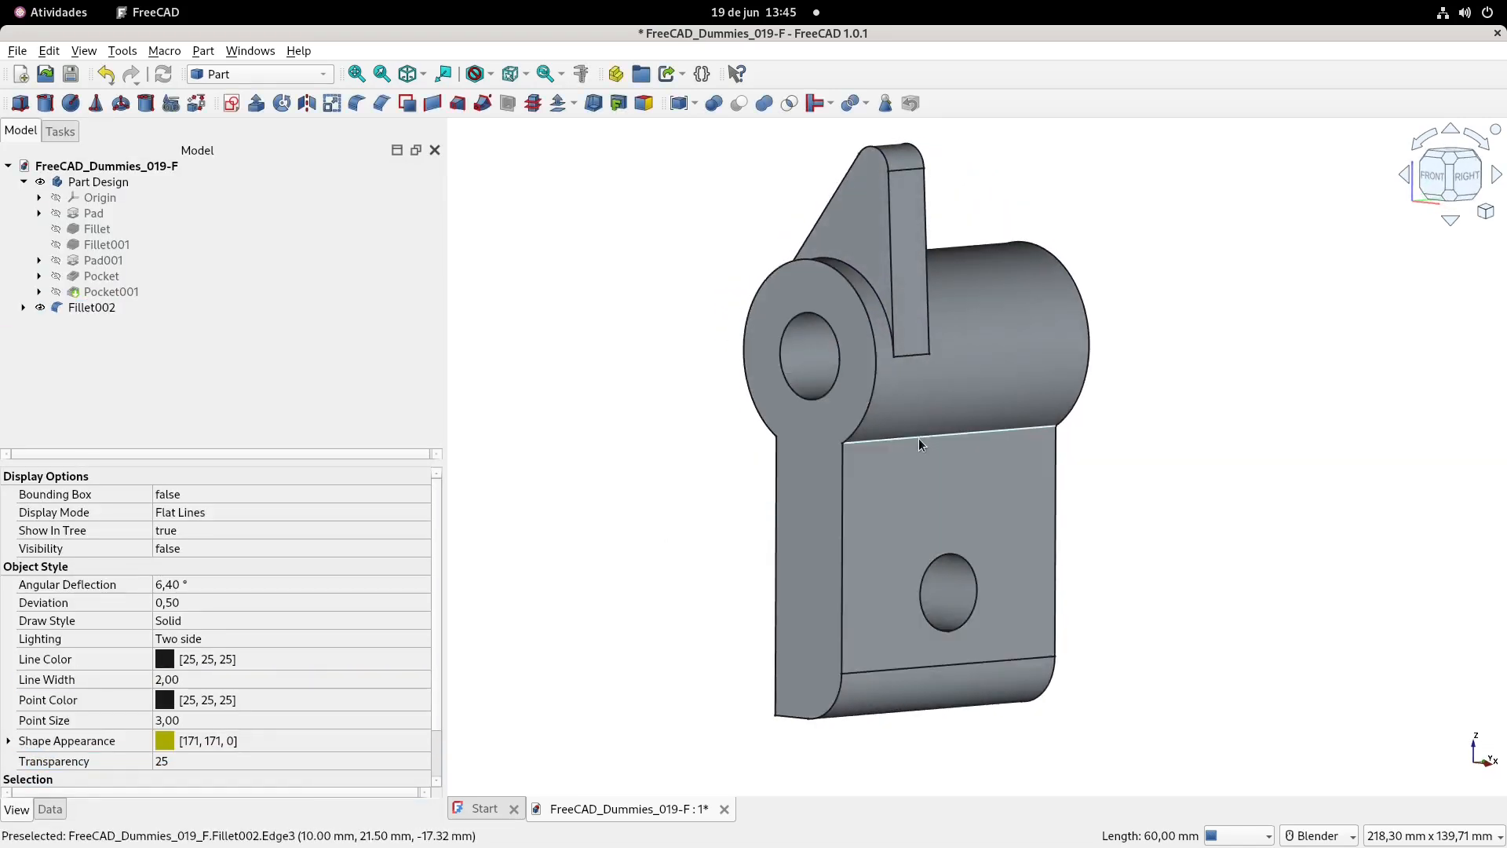
pyautogui.click(918, 438)
pyautogui.click(355, 103)
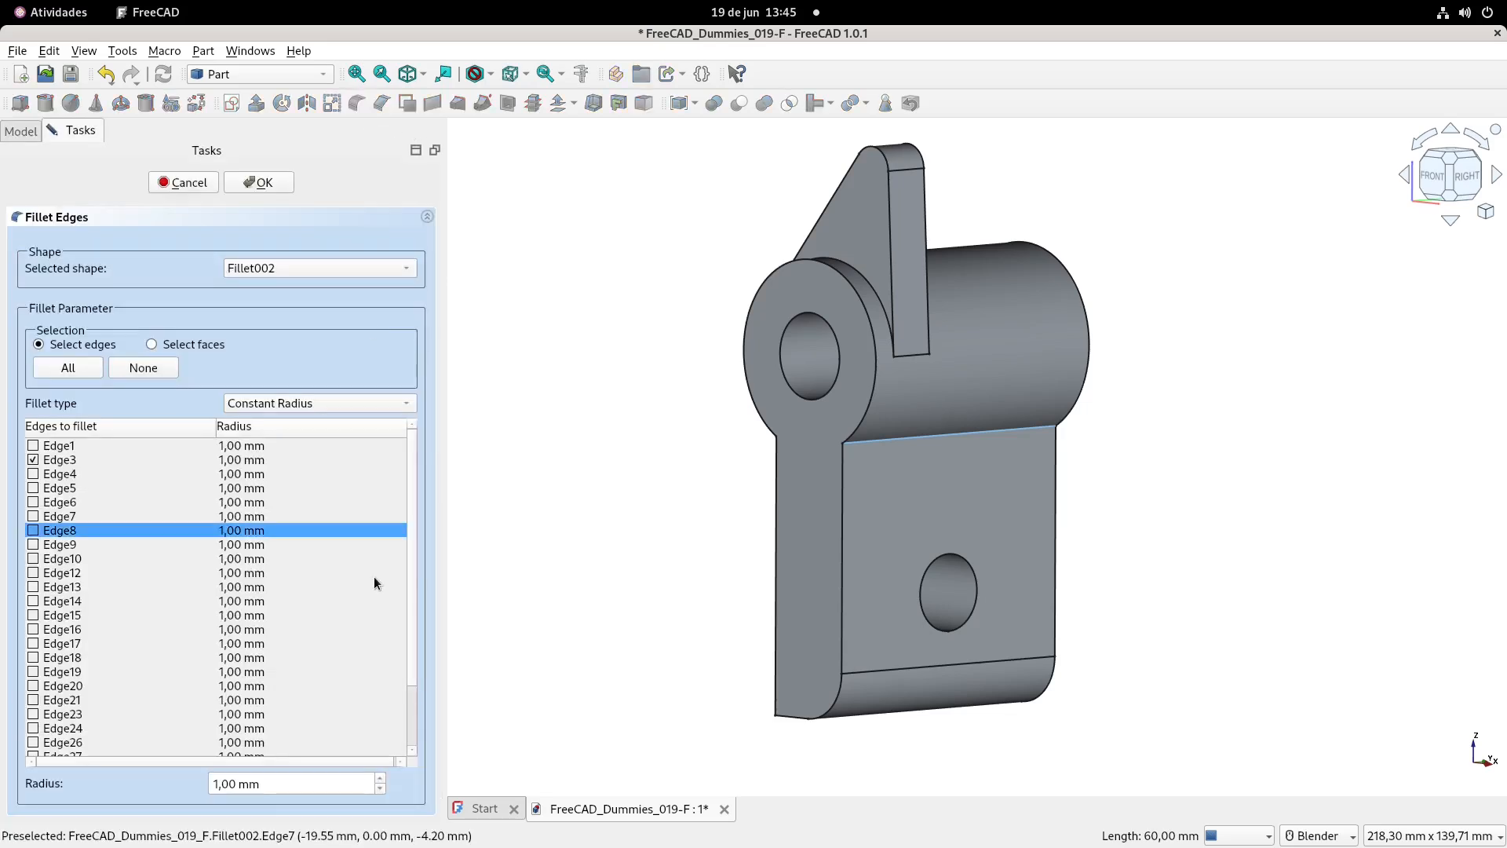
pyautogui.tripleClick(216, 778)
pyautogui.write('8')
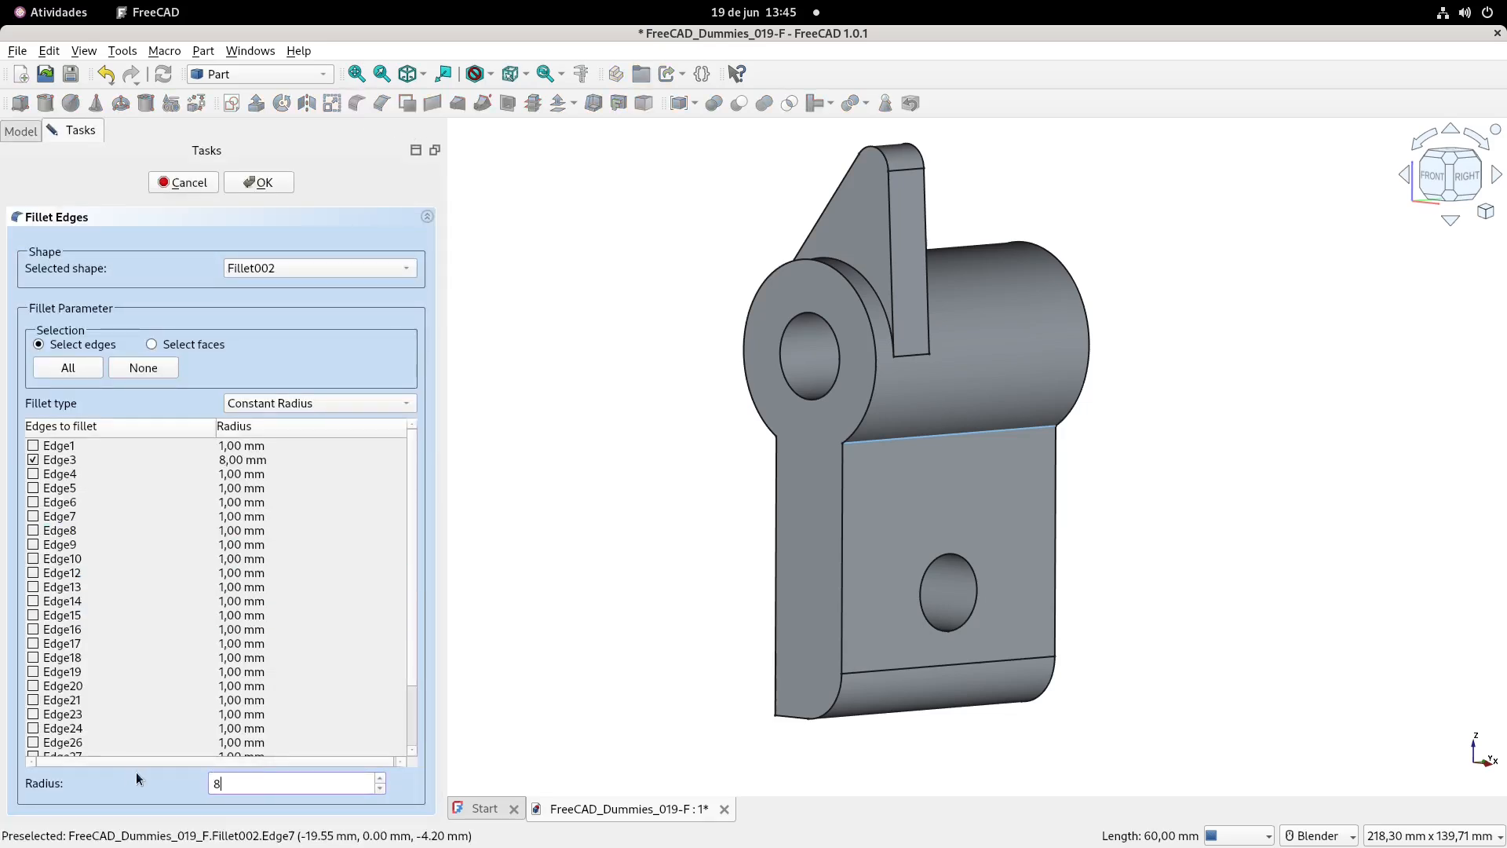
pyautogui.click(267, 183)
# - Edit the 8 mm fillet to include the opposite barrel-to-plate edge, also with an 8 mm radius
pyautogui.moveTo(673, 427); pyautogui.dragTo(826, 485, button='middle')
pyautogui.doubleClick(92, 307)
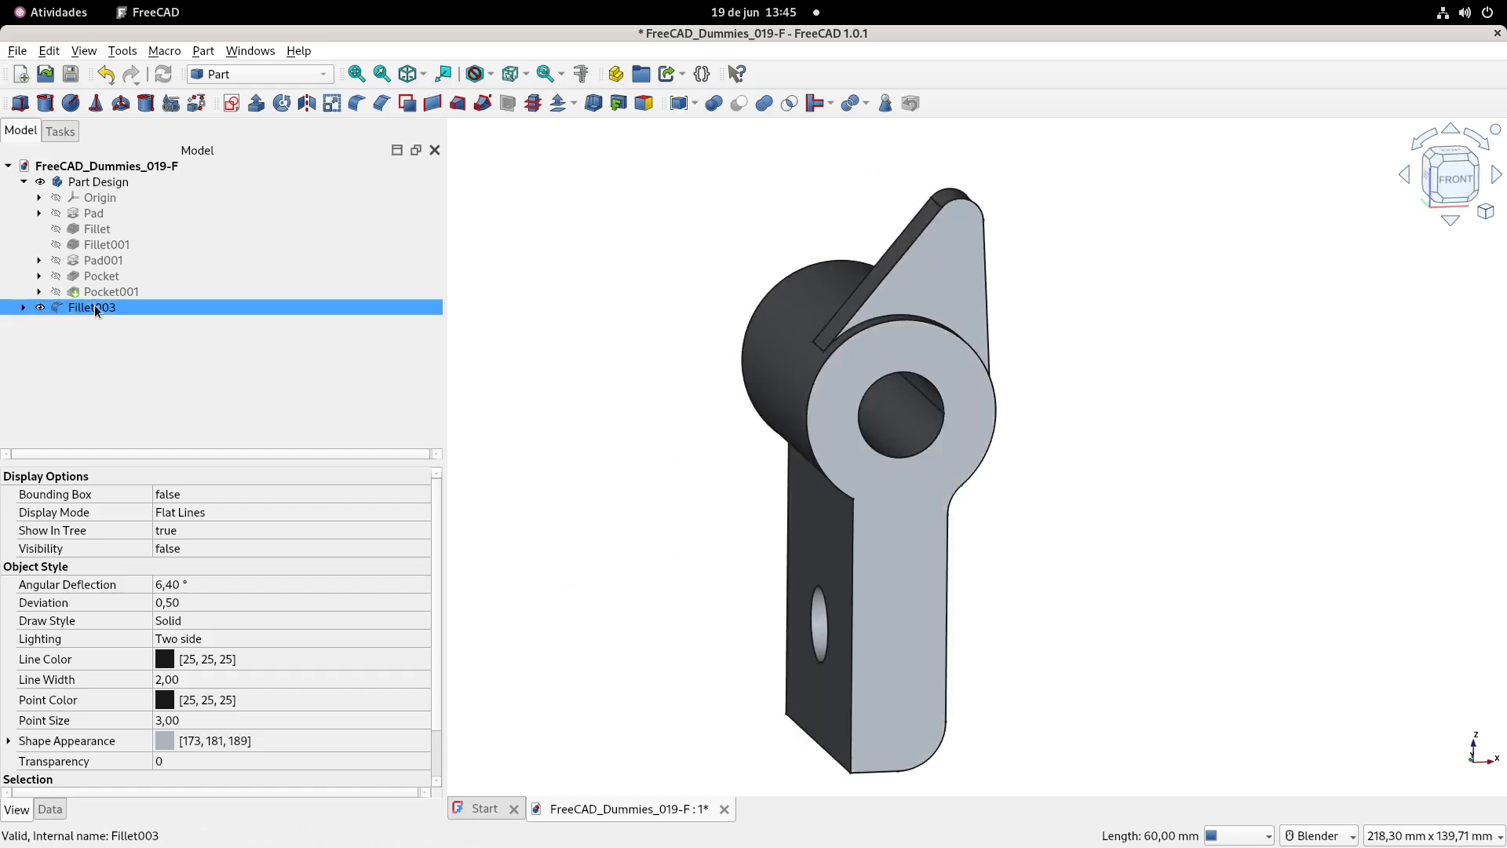
pyautogui.moveTo(863, 550); pyautogui.dragTo(742, 500, button='middle')
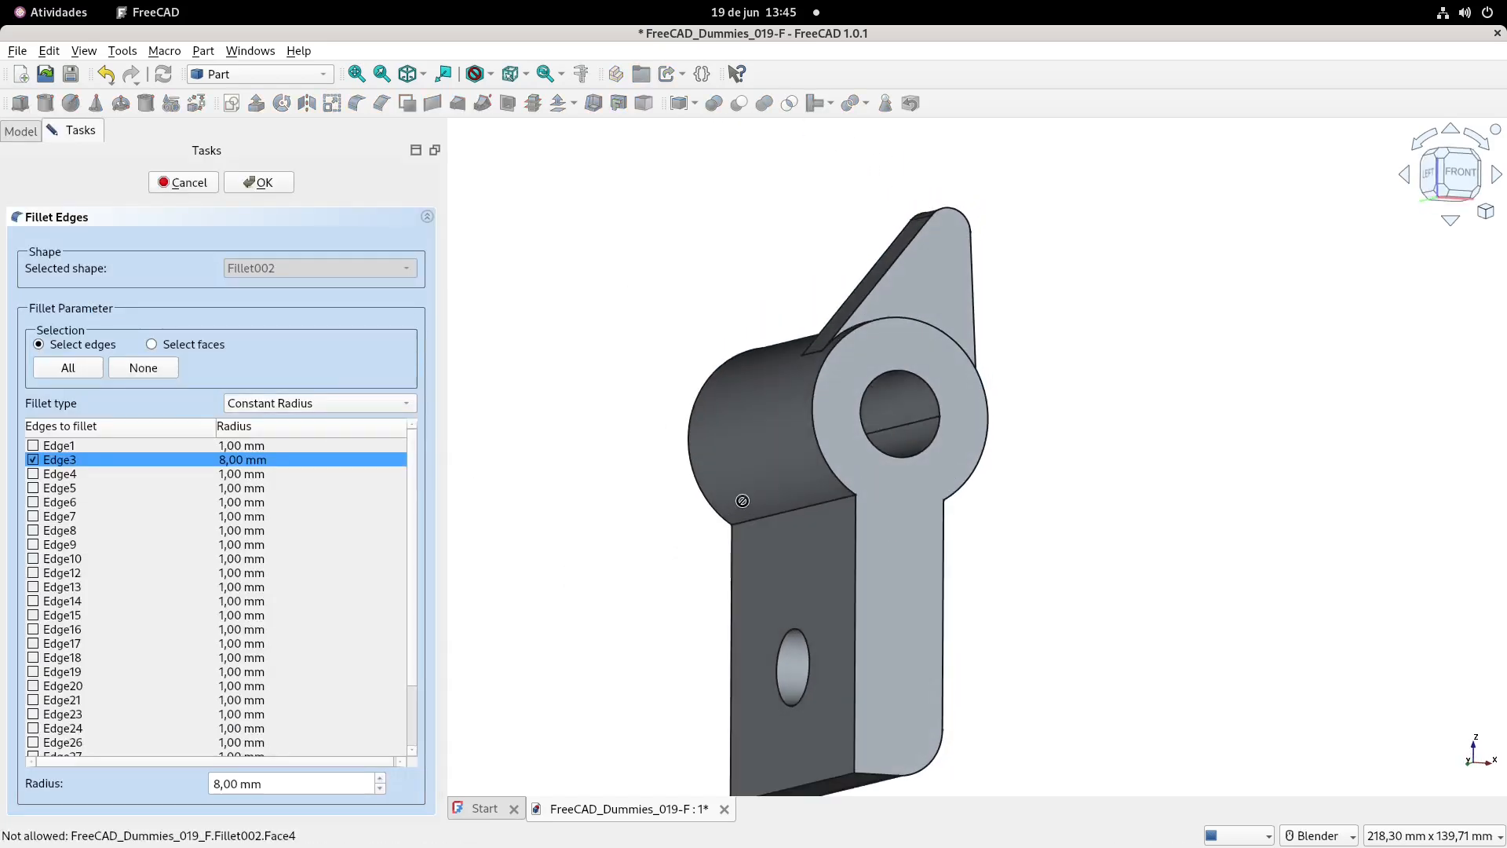
pyautogui.click(816, 507)
pyautogui.moveTo(301, 784); pyautogui.dragTo(118, 782)
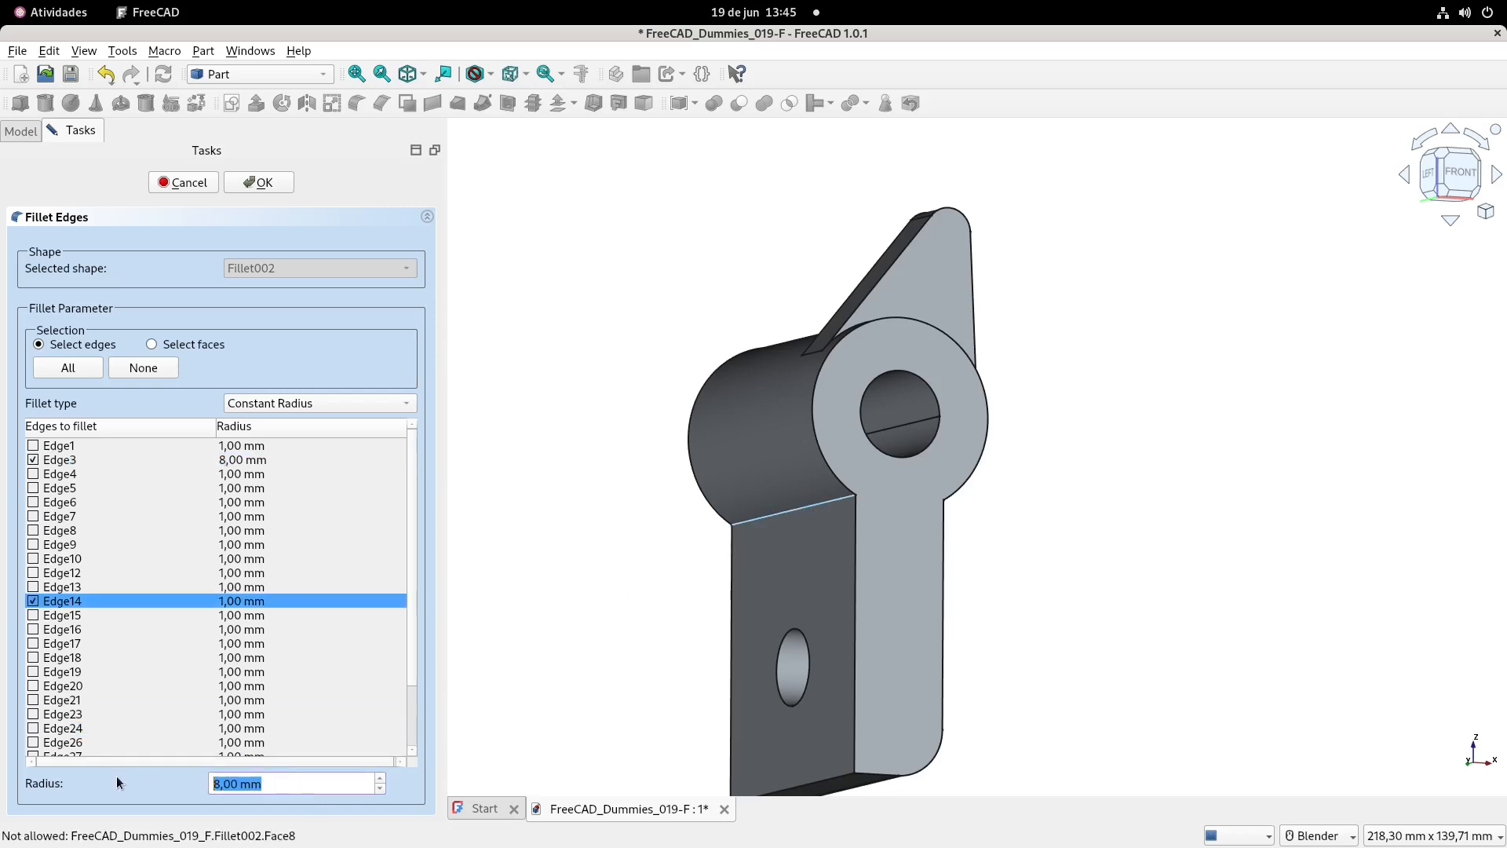
pyautogui.write('8')
pyautogui.press('Return')
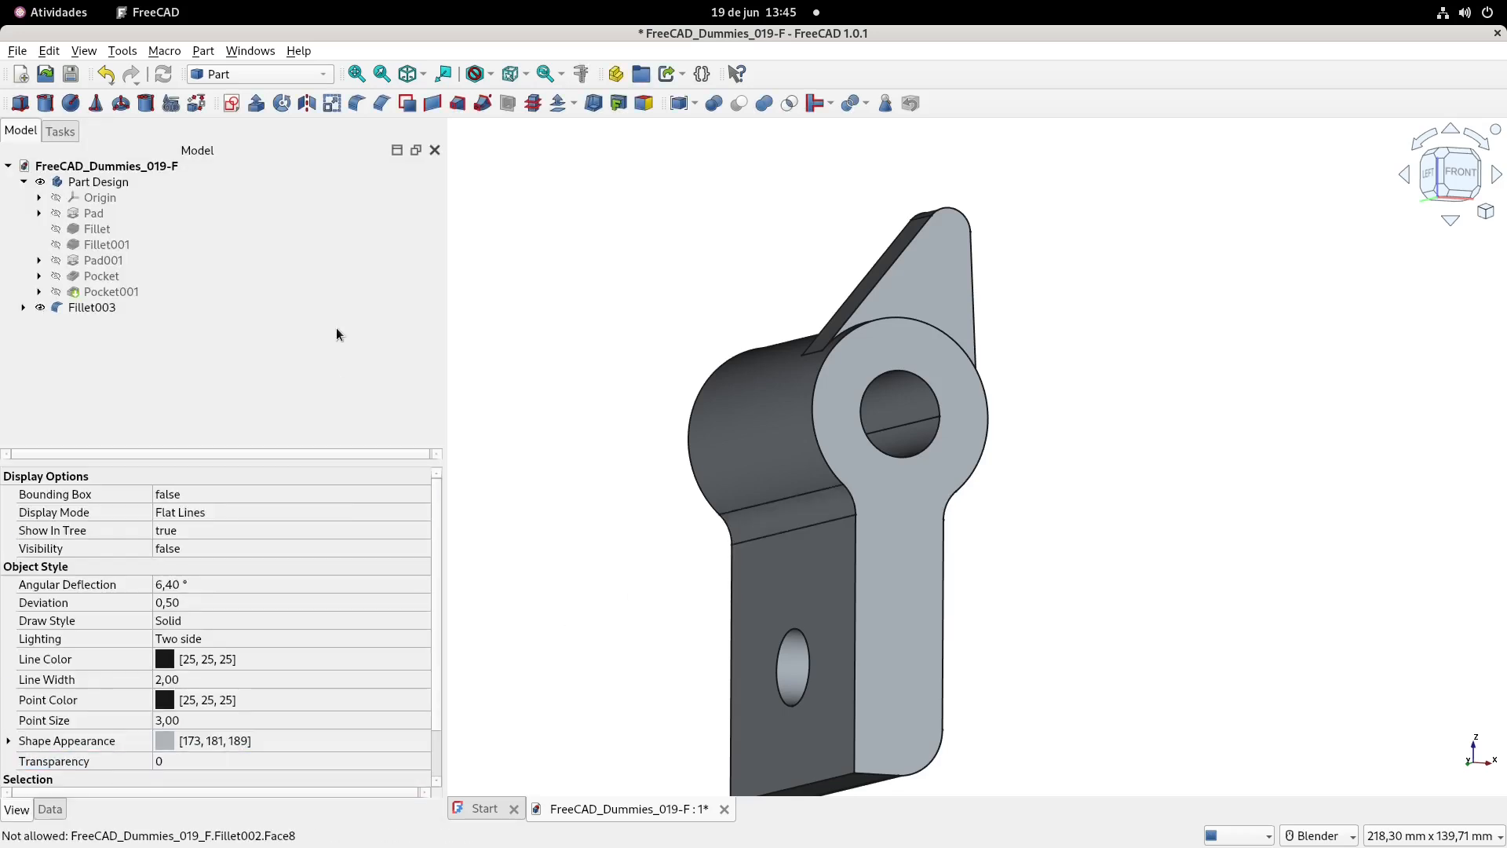
# - Set the transparency of the final filleted solid Fillet003 to 25
pyautogui.press('0')
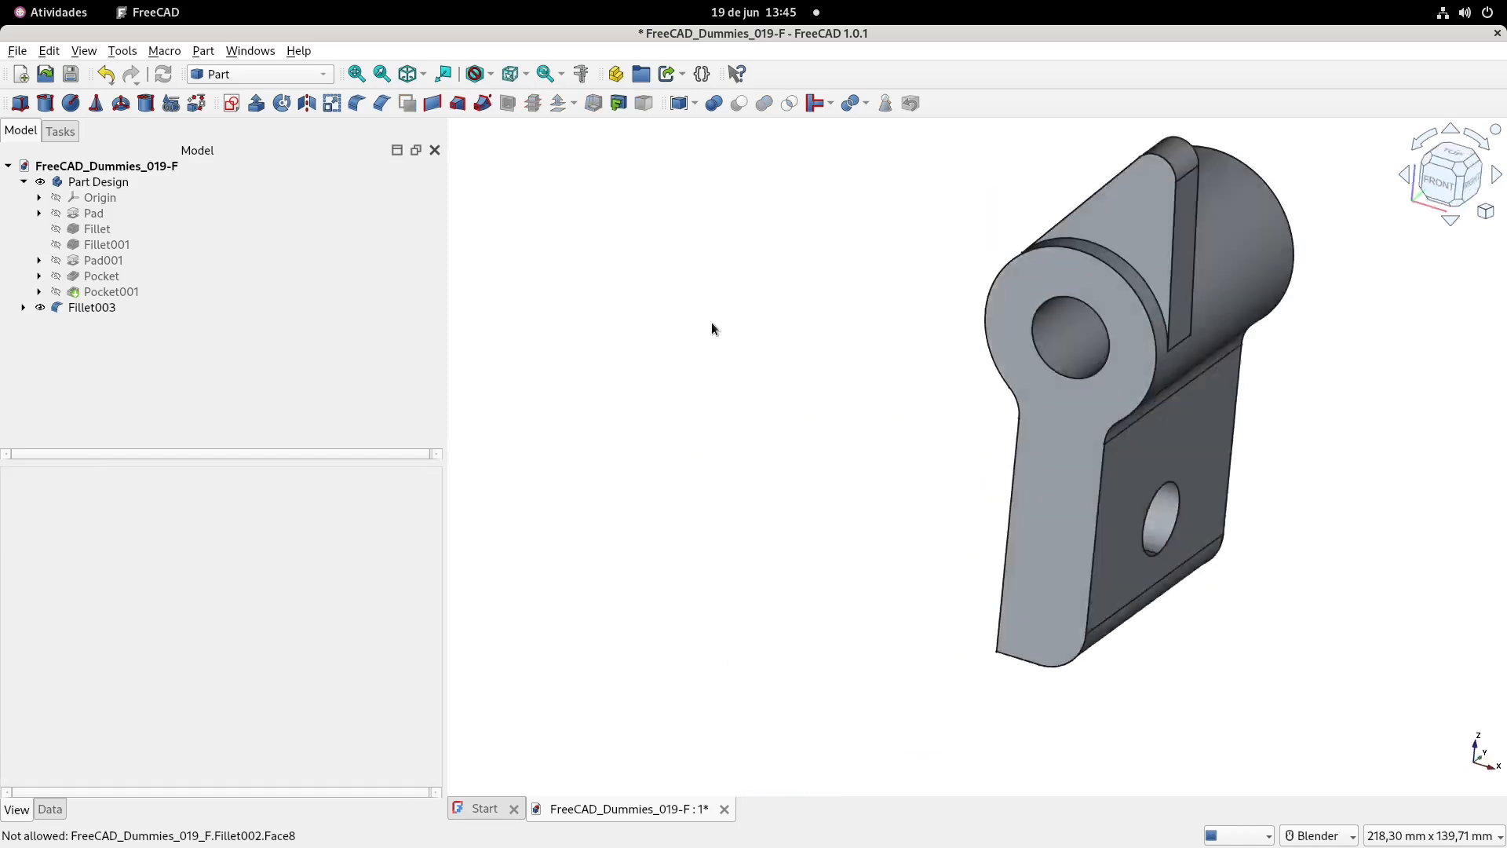
pyautogui.click(83, 309)
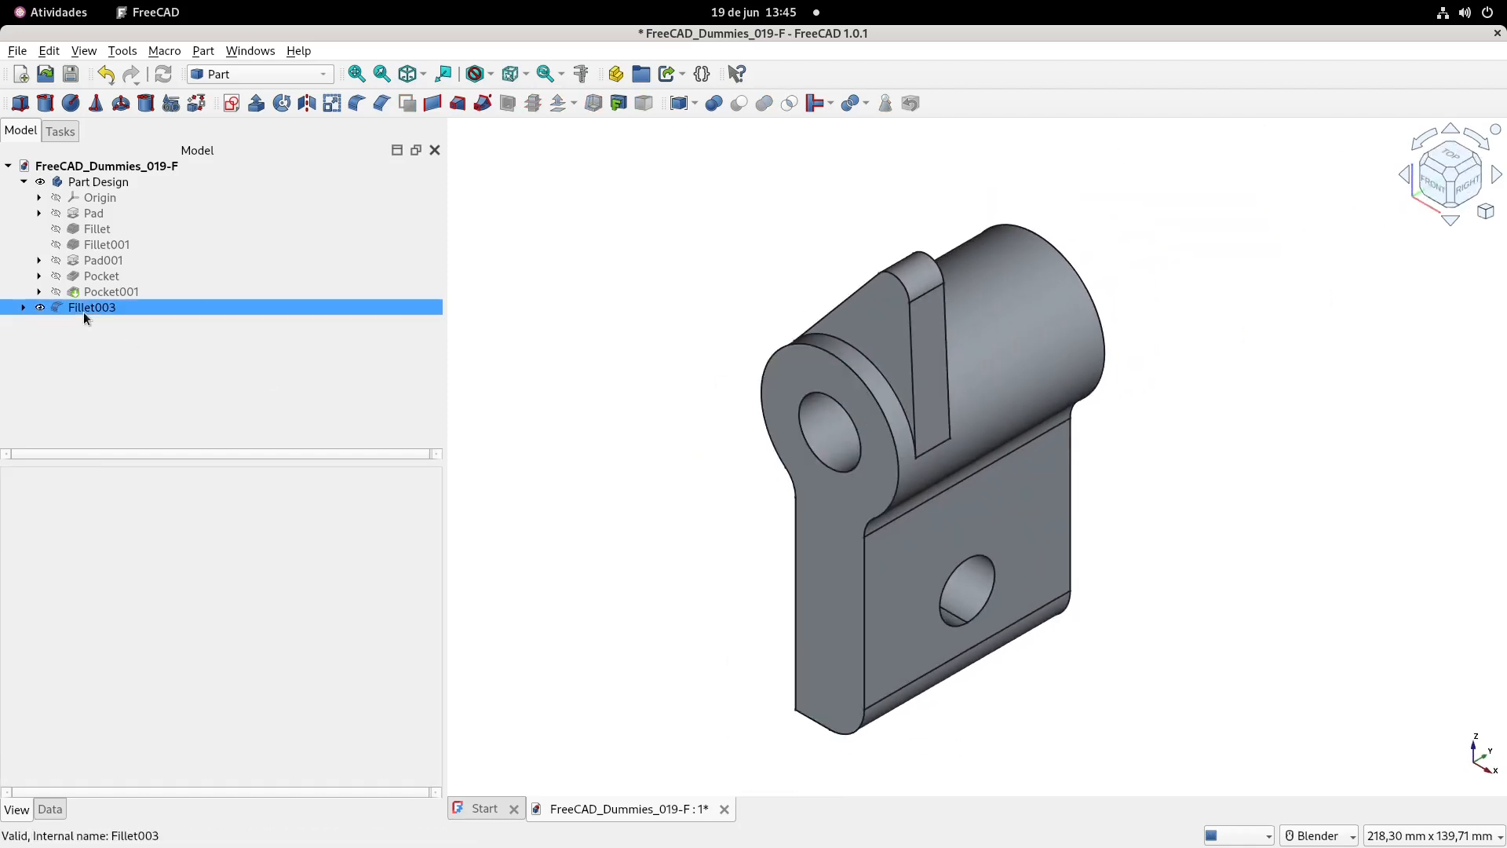
pyautogui.click(200, 756)
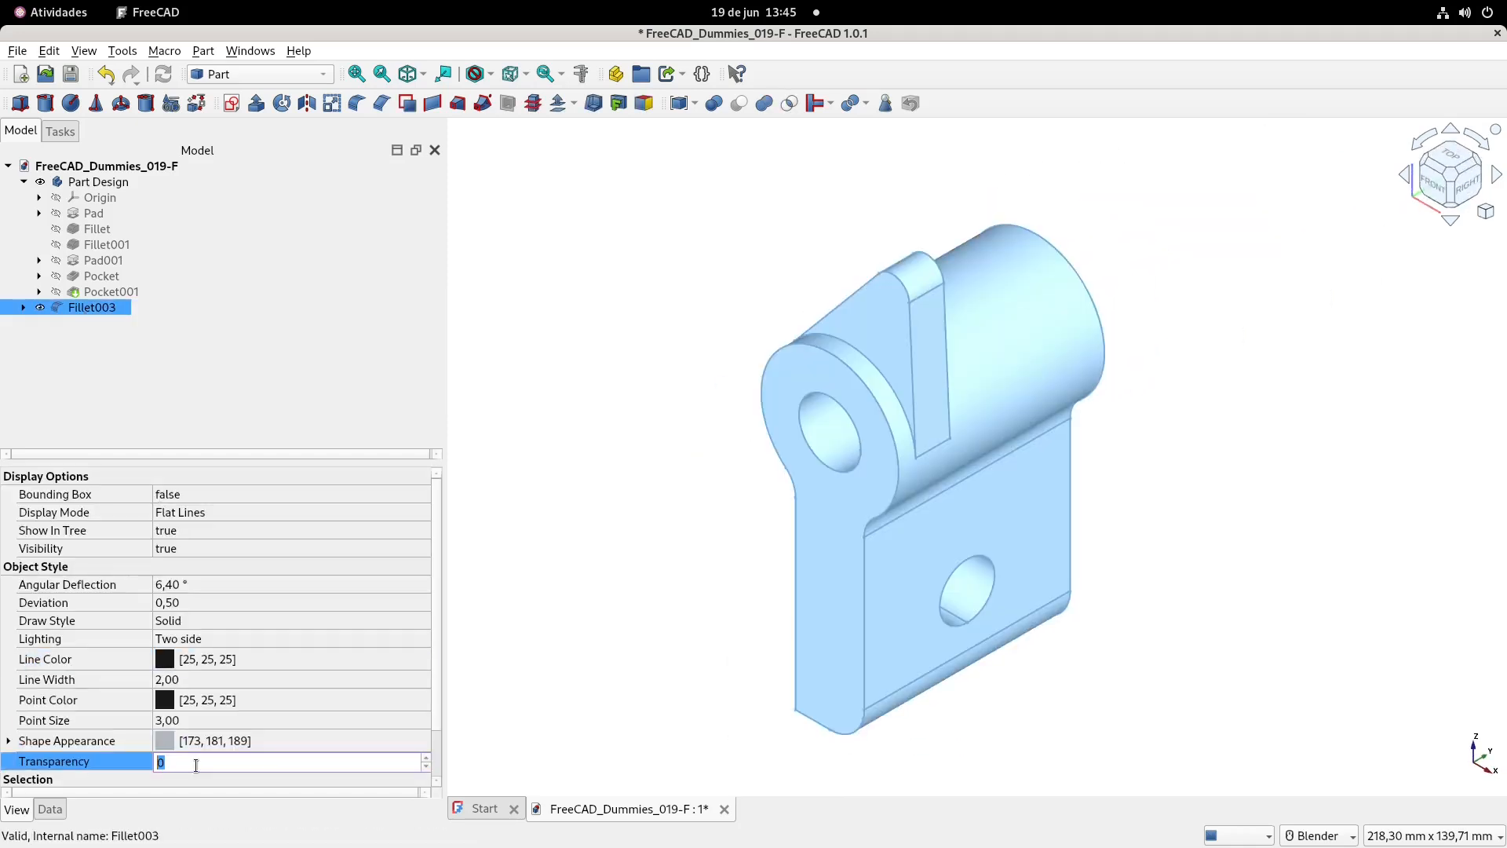
pyautogui.write('25')
pyautogui.press('Return')
# - Copy the HTML colour code #abab00 from the shape appearance of the Part cut nested under Fillet002
pyautogui.click(23, 307)
pyautogui.click(39, 322)
pyautogui.click(106, 339)
pyautogui.click(162, 742)
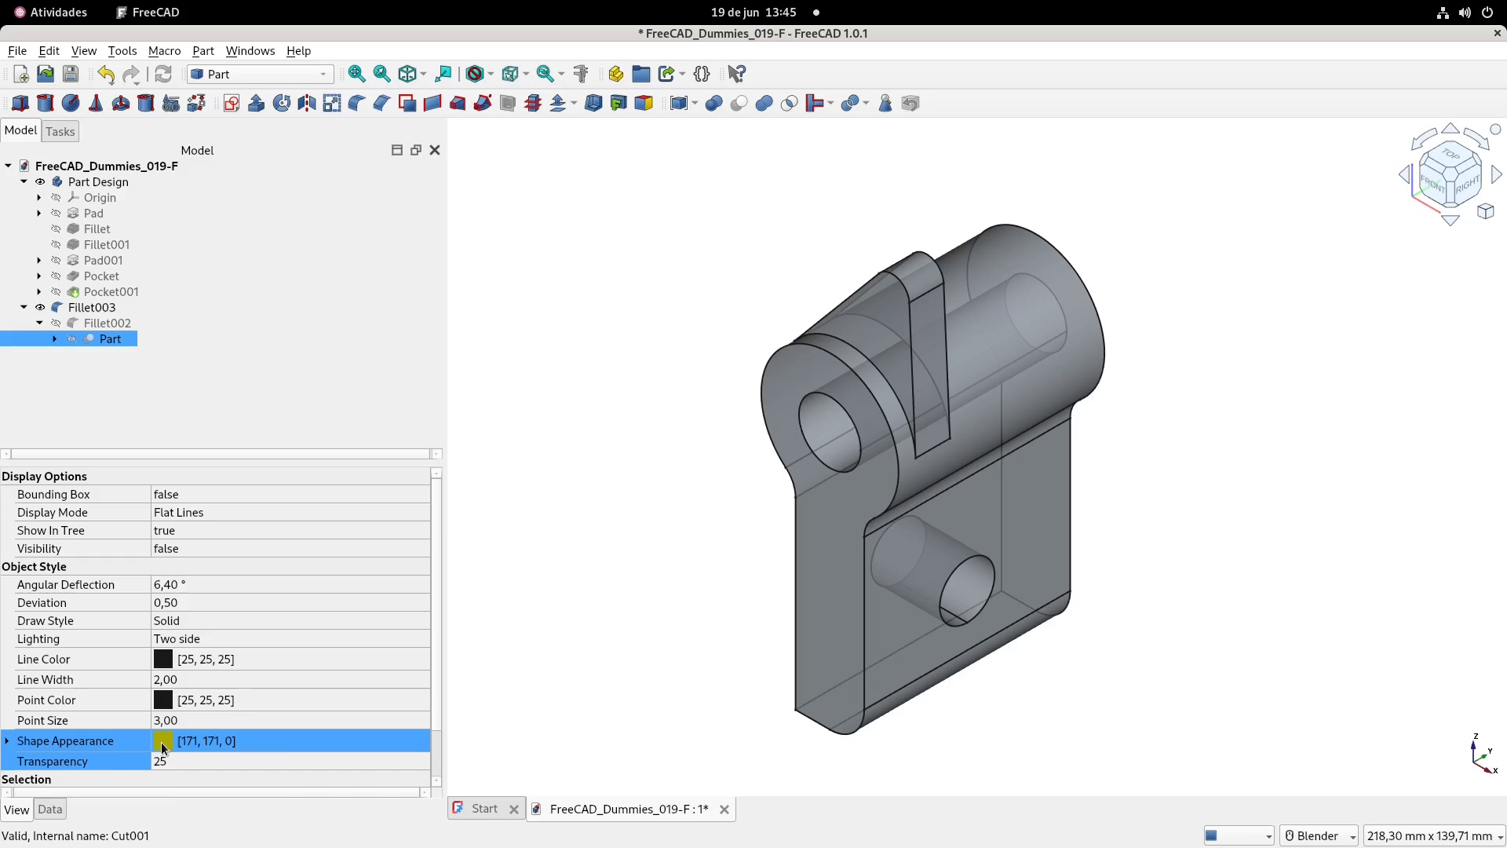
pyautogui.rightClick(161, 741)
pyautogui.click(162, 742)
pyautogui.click(162, 741)
pyautogui.click(299, 740)
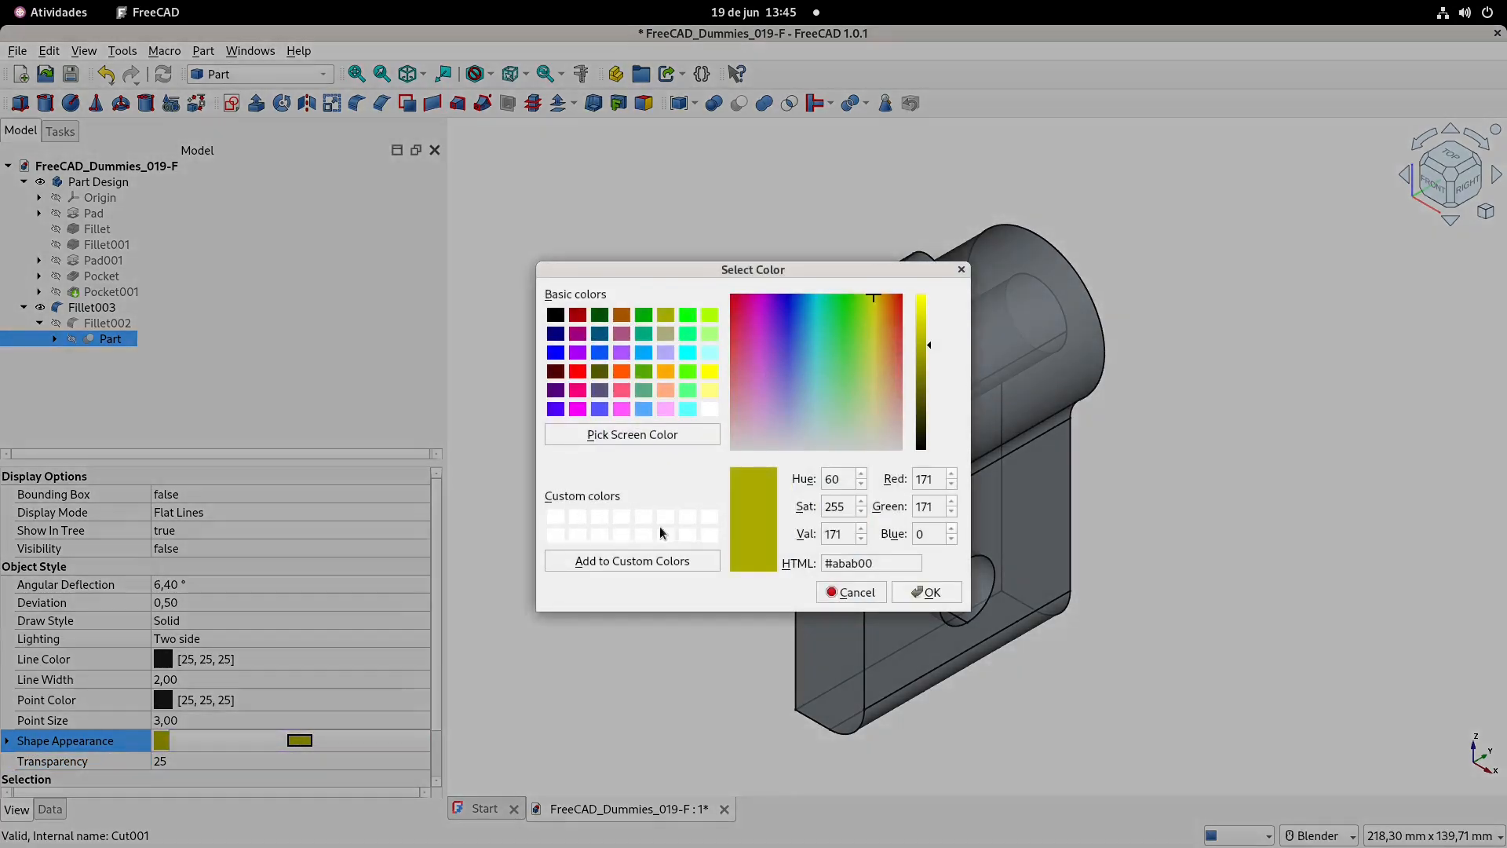
pyautogui.doubleClick(851, 565)
pyautogui.hotkey('ctrl', 'c')
pyautogui.click(947, 594)
# - Apply the copied HTML colour #abab00 to the shape appearance of the final filleted solid Fillet003 and save the document
pyautogui.click(72, 308)
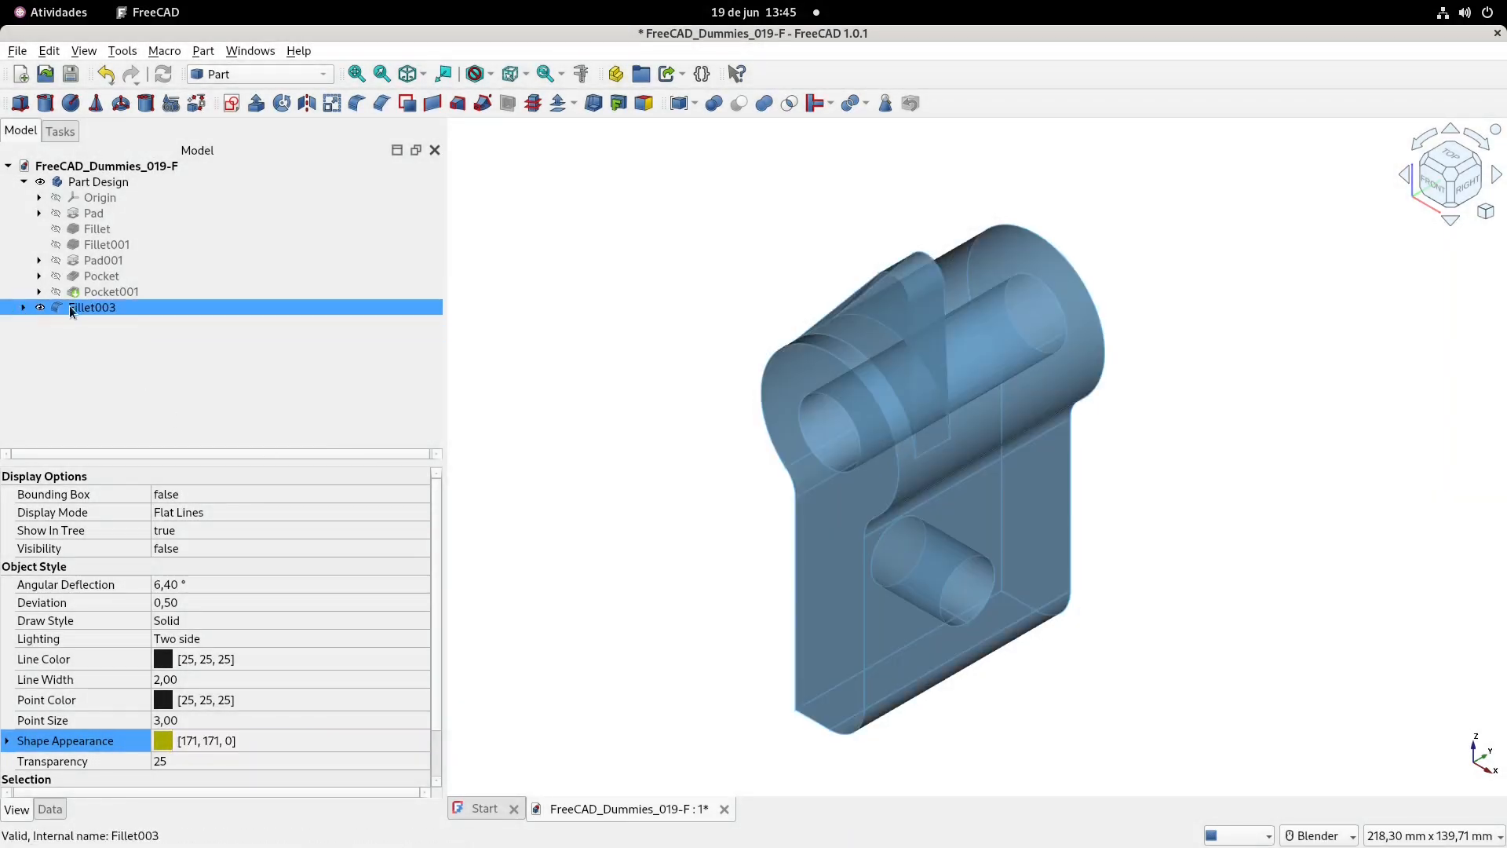
pyautogui.press('space')
pyautogui.click(212, 679)
pyautogui.click(188, 746)
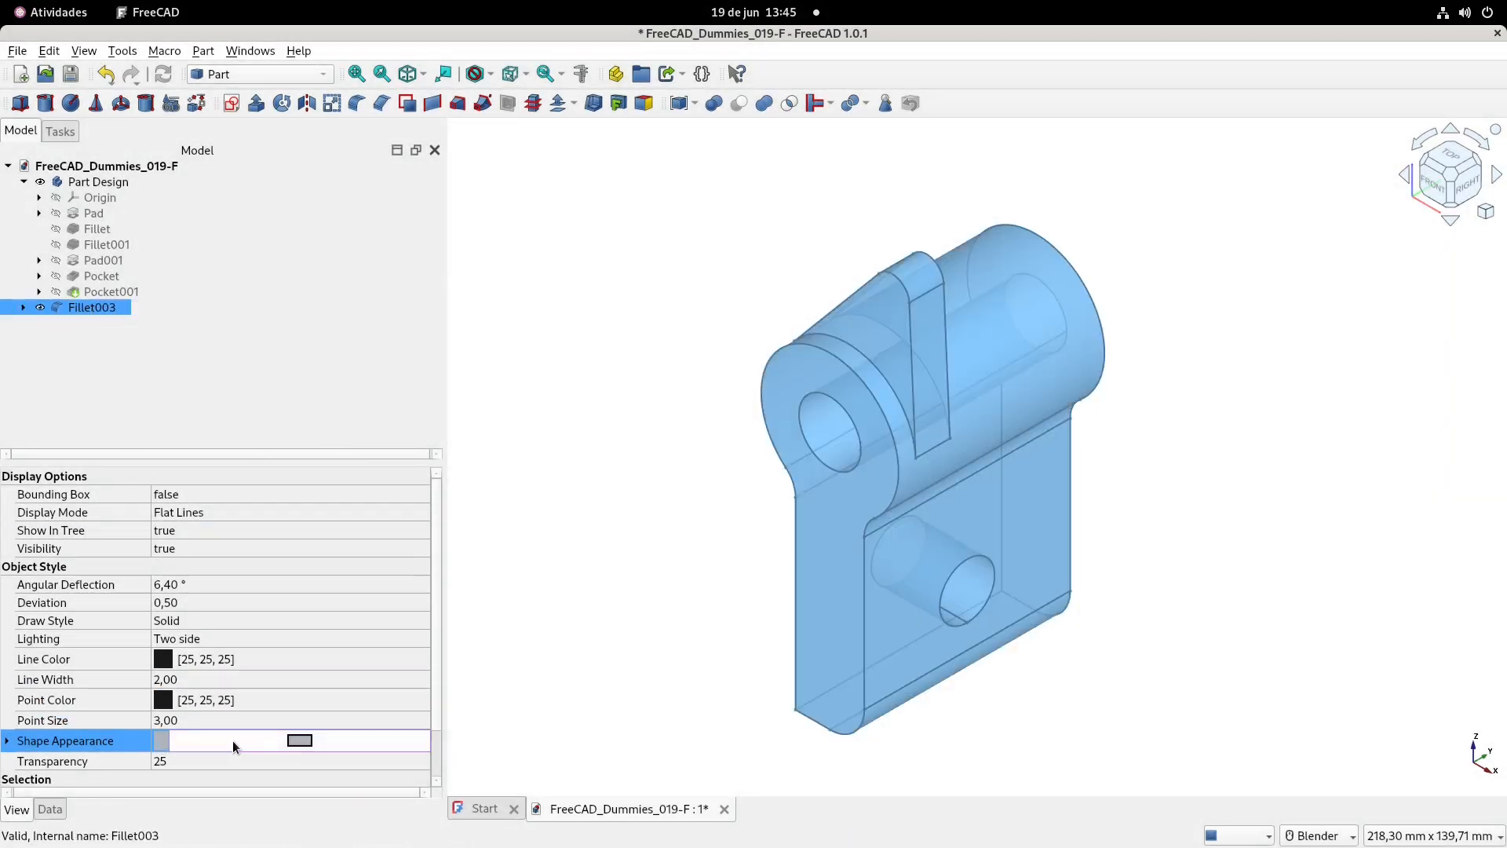
pyautogui.click(299, 740)
pyautogui.doubleClick(854, 562)
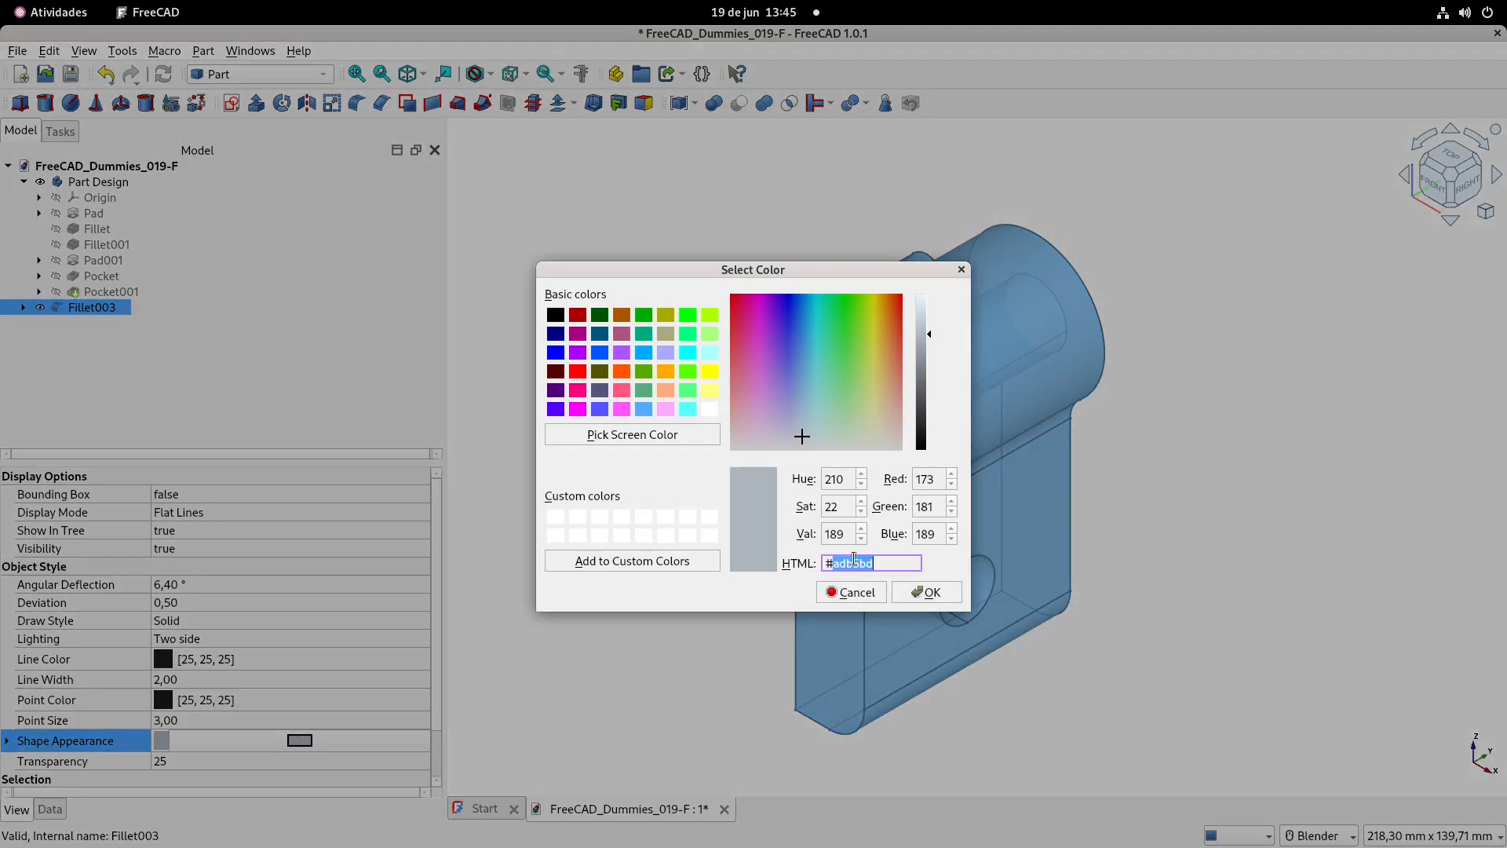
pyautogui.hotkey('ctrl', 'v')
pyautogui.click(927, 592)
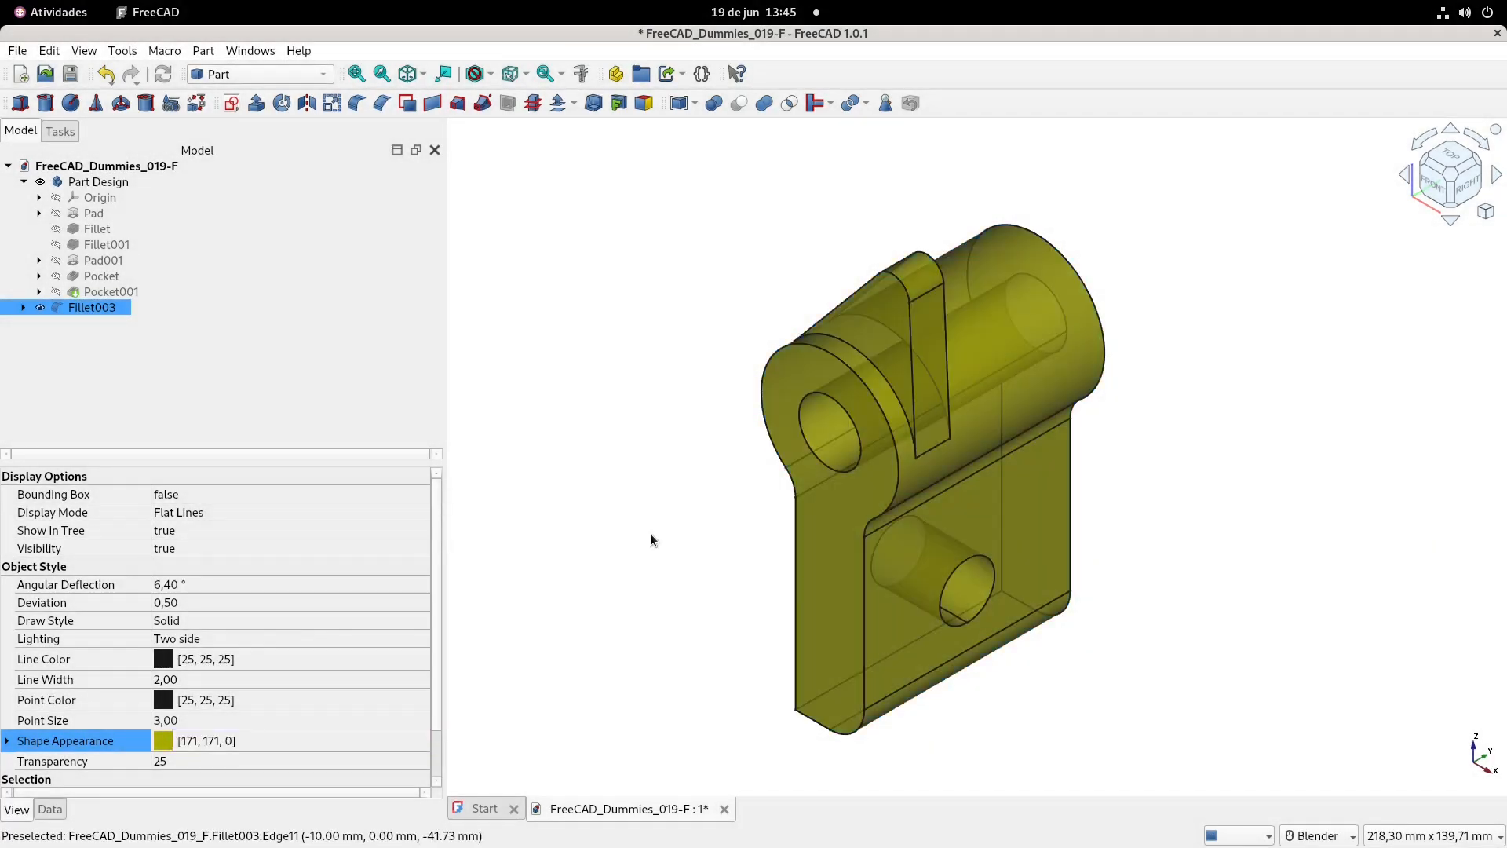
pyautogui.click(650, 533)
pyautogui.keyDown('shift'); pyautogui.moveTo(667, 504); pyautogui.dragTo(676, 500, button='middle'); pyautogui.keyUp('shift')
pyautogui.hotkey('ctrl', 's')
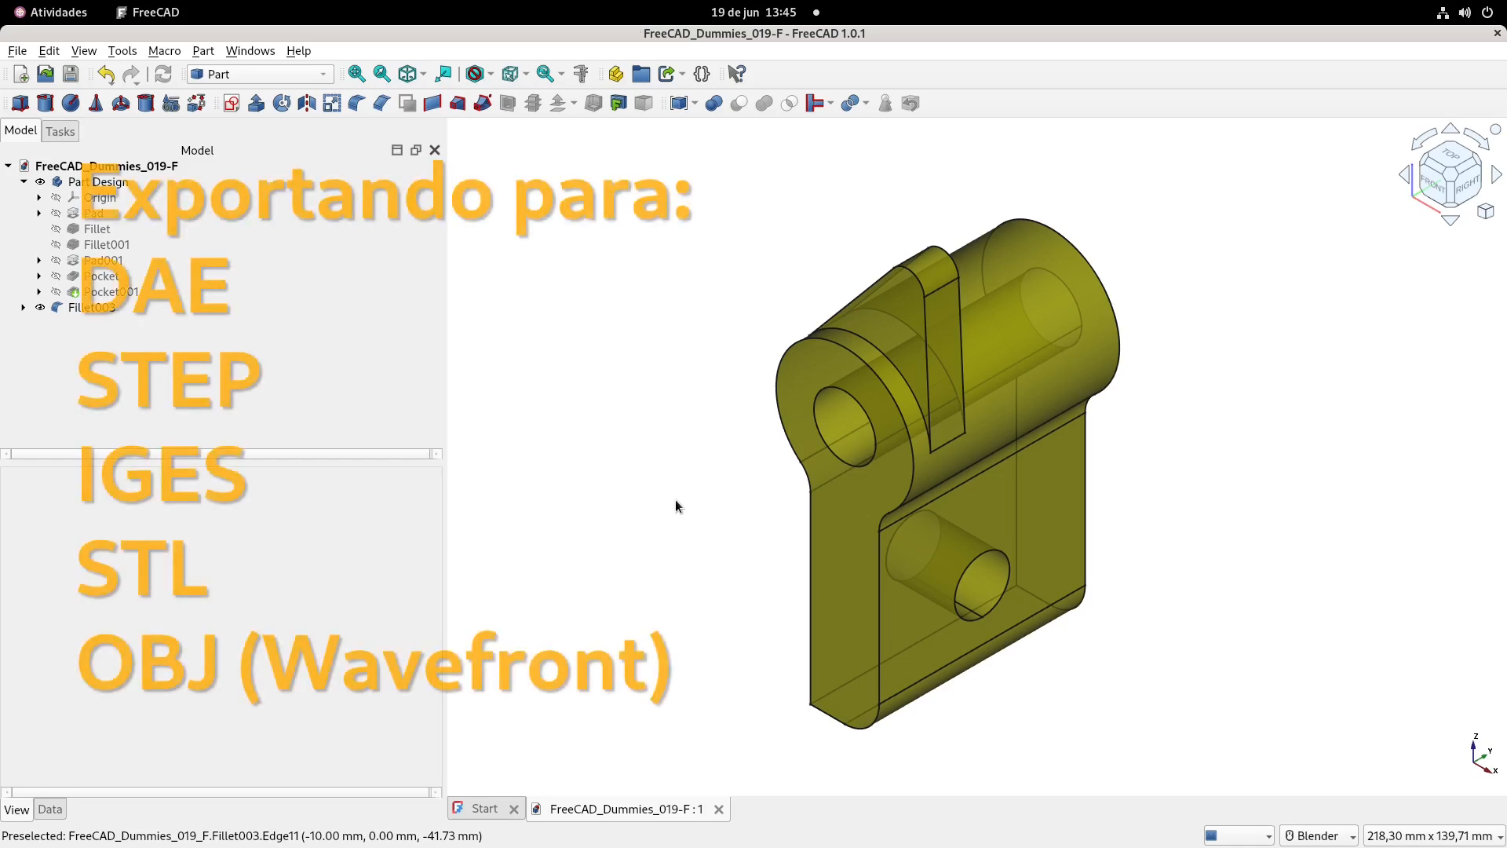
# - Export the solid Fillet003 to the CAD_3D folder as the Collada file FreeCAD_Dummies_019-F-Fillet003.dae
pyautogui.click(101, 308)
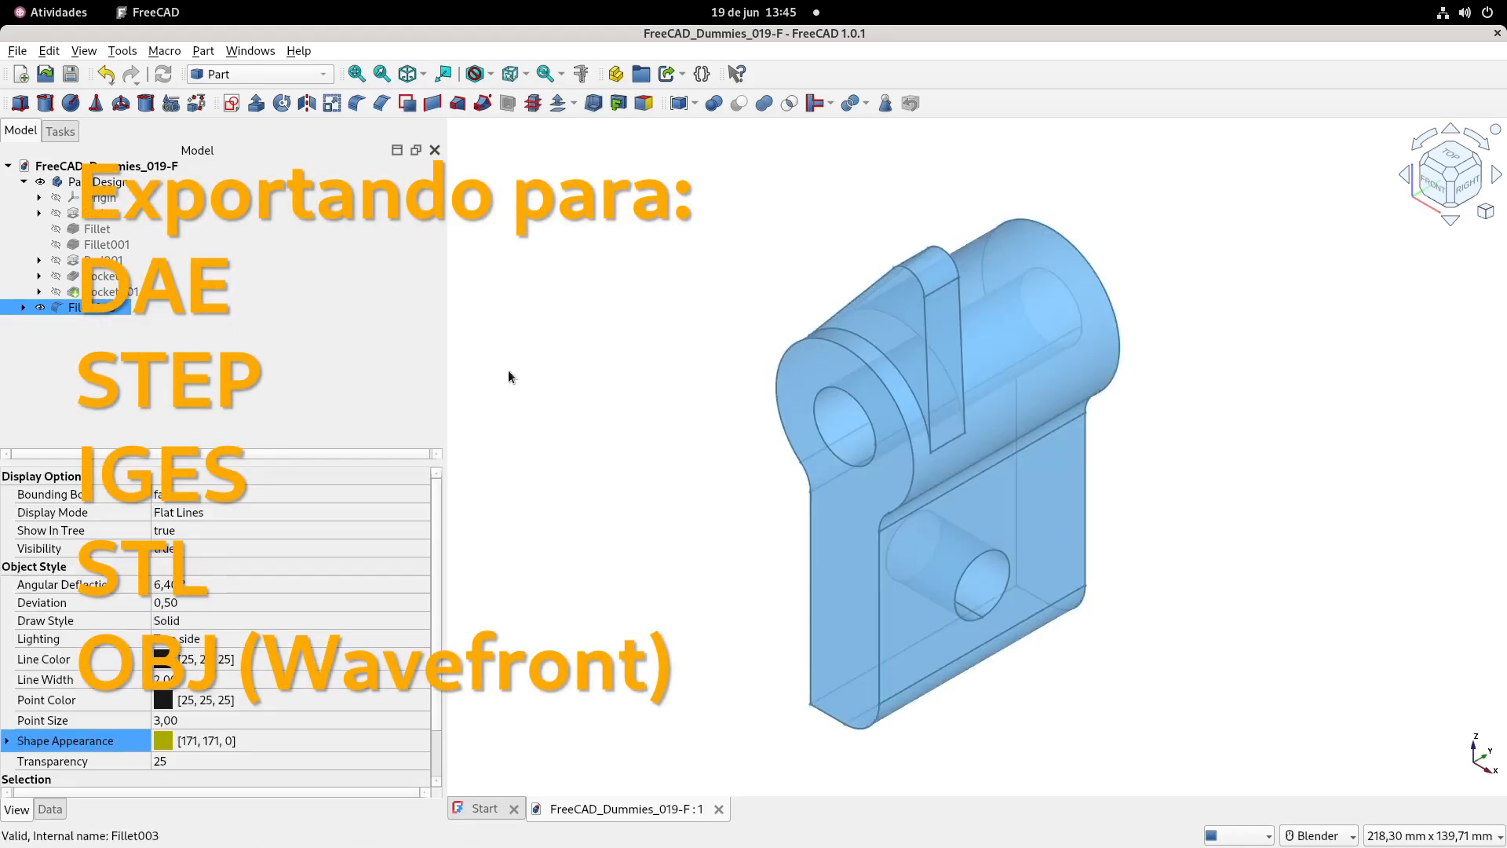
pyautogui.hotkey('ctrl', 'e')
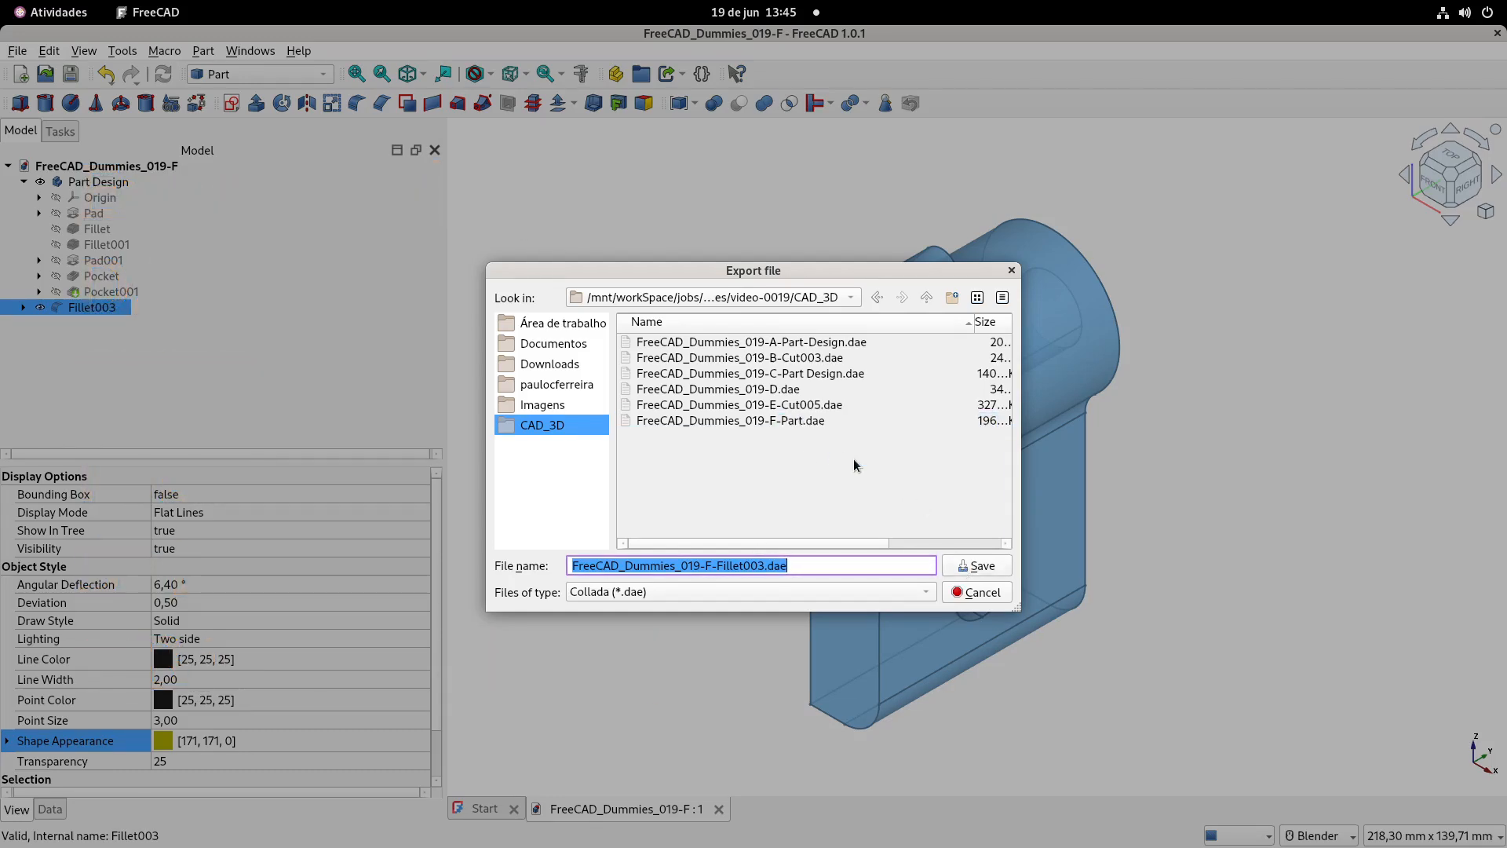
pyautogui.click(981, 566)
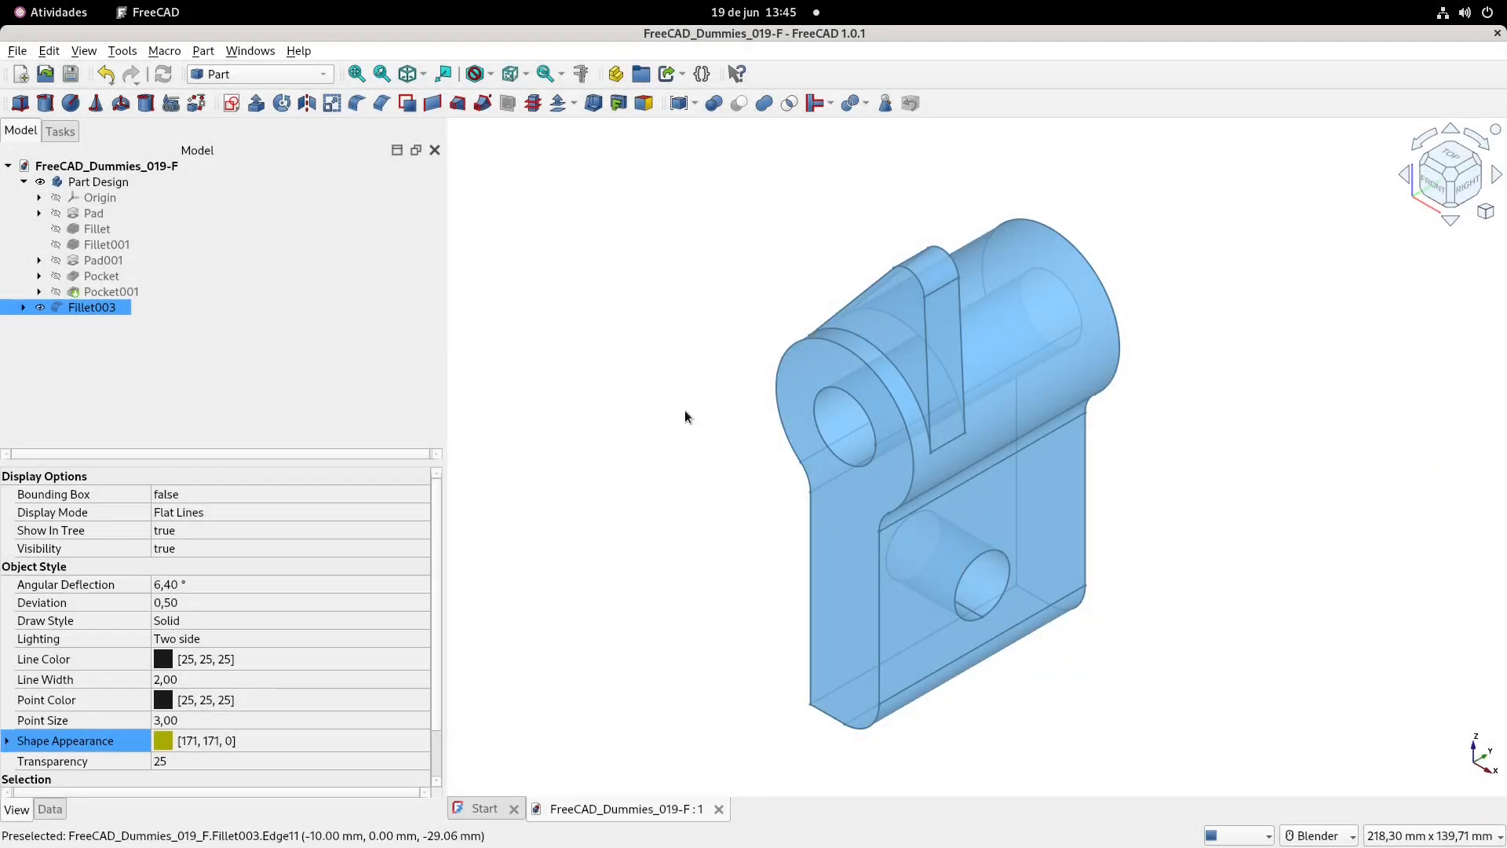
pyautogui.click(675, 388)
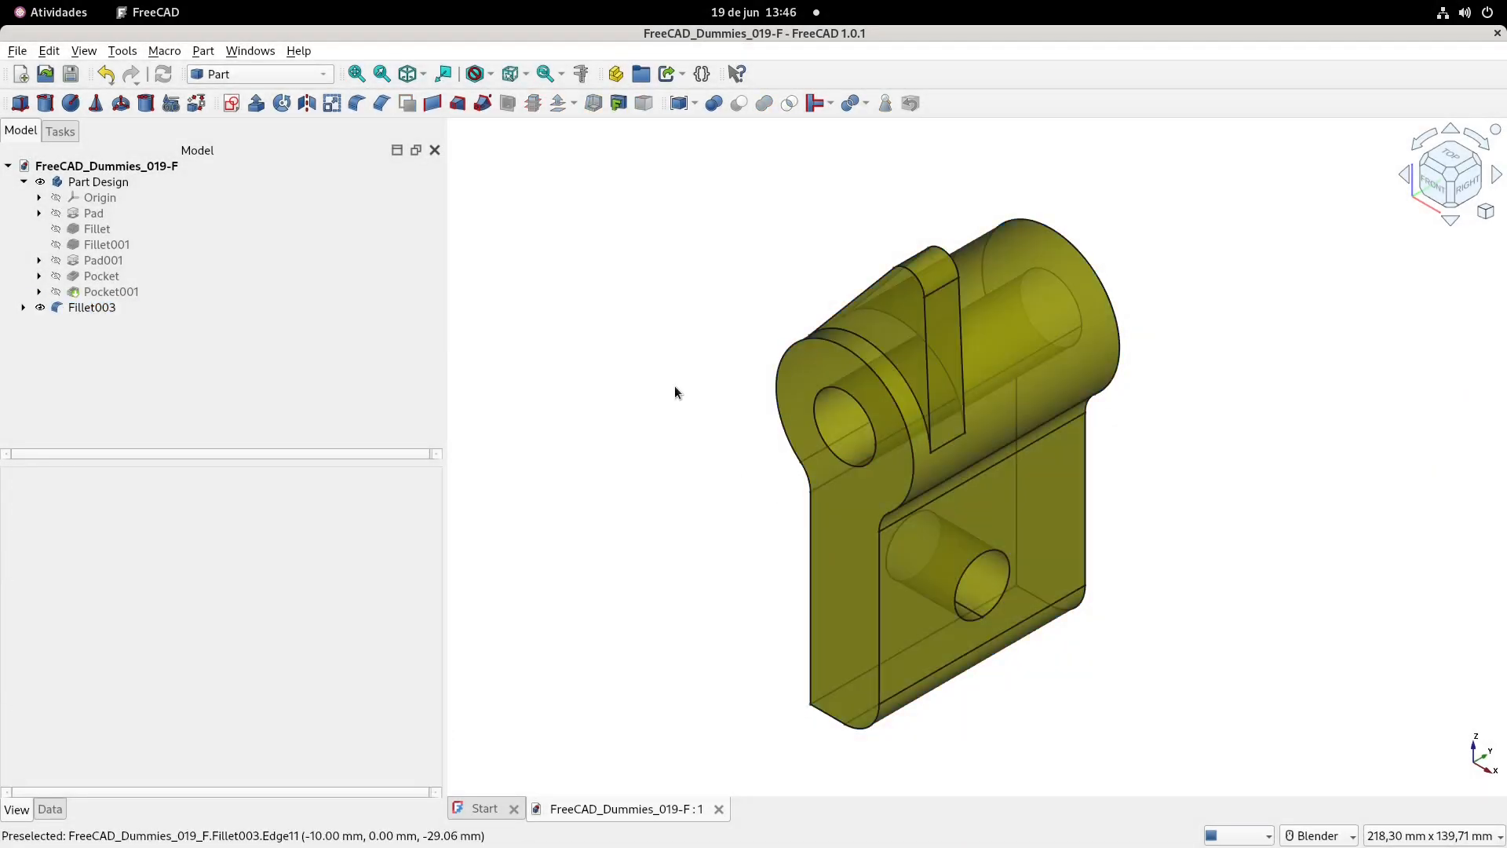